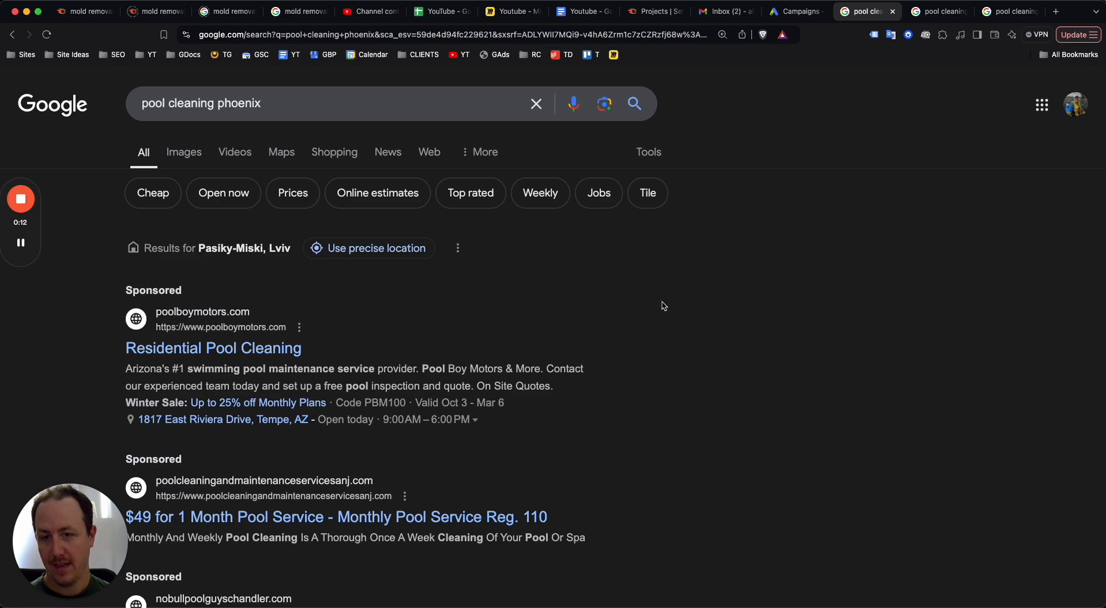
Examine the sponsored listings in the search results for "pool cleaning phoenix"
scroll(695, 346, "down", 5)
scroll(694, 344, "up", 5)
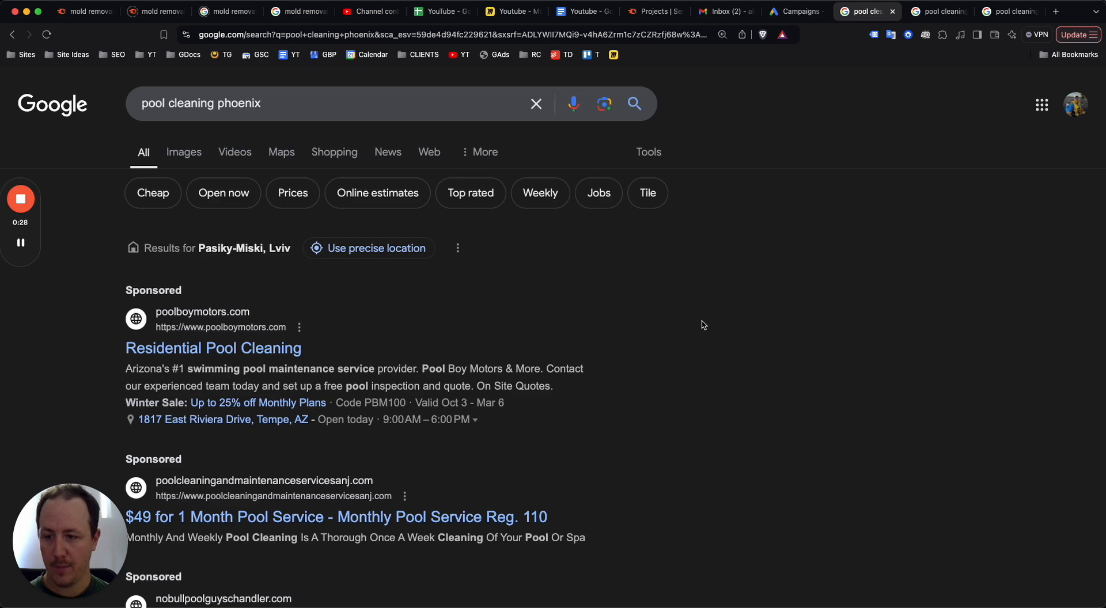
scroll(710, 316, "down", 3)
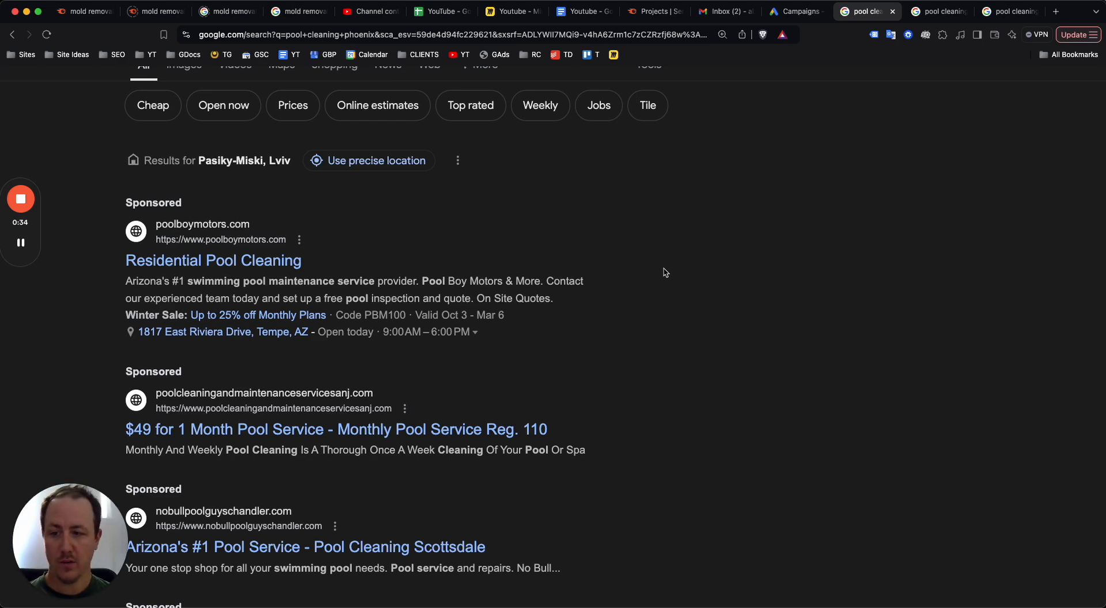
scroll(669, 277, "up", 2)
scroll(664, 257, "down", 4)
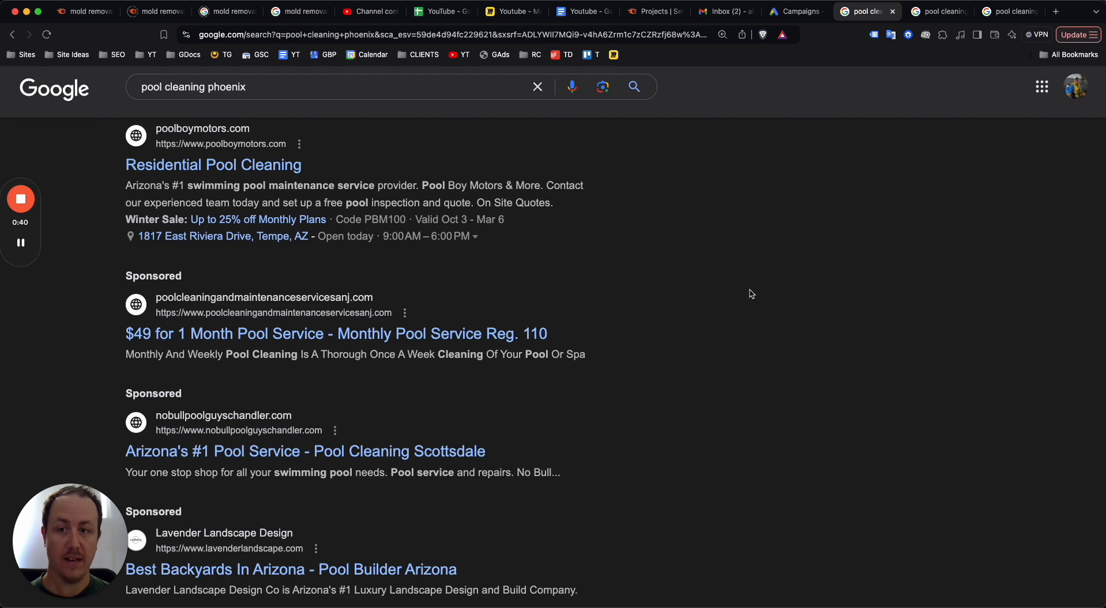
scroll(625, 218, "up", 3)
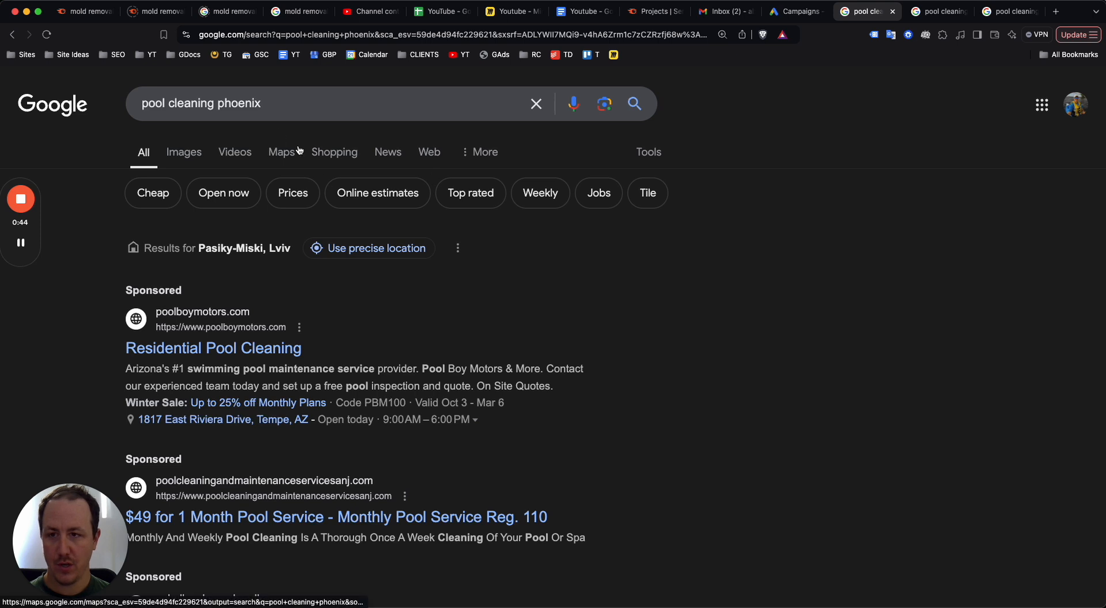
left_click(237, 110)
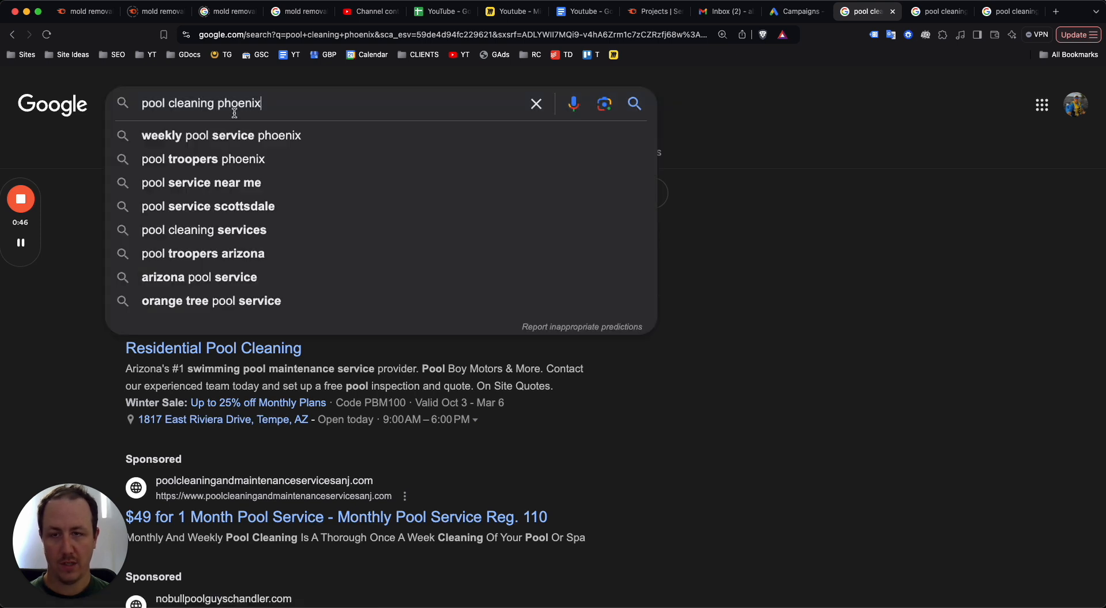
left_click(791, 224)
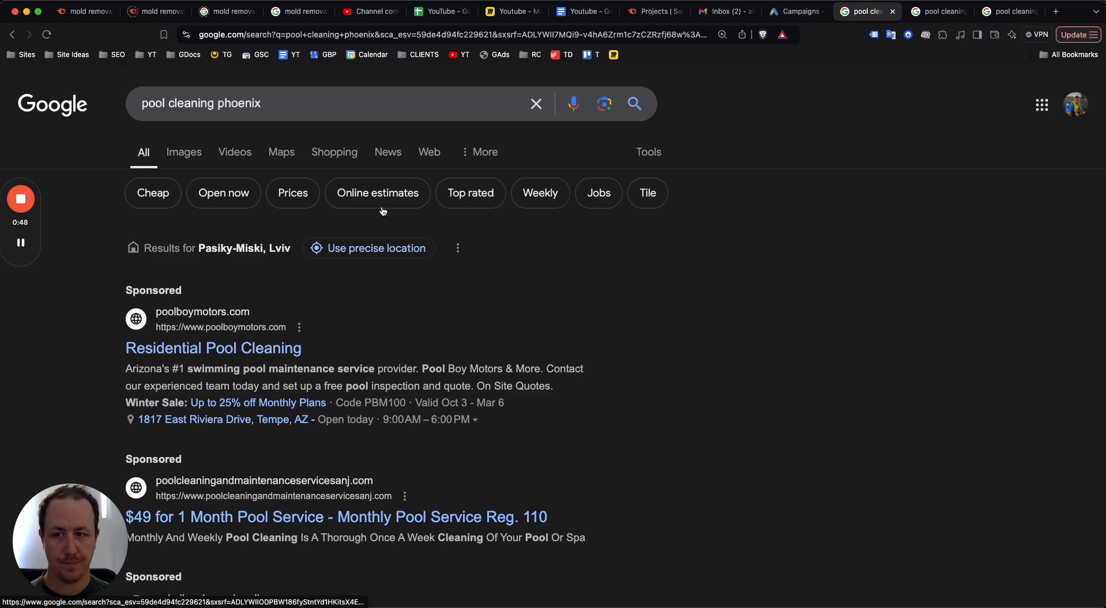
scroll(346, 202, "down", 2)
scroll(262, 204, "up", 2)
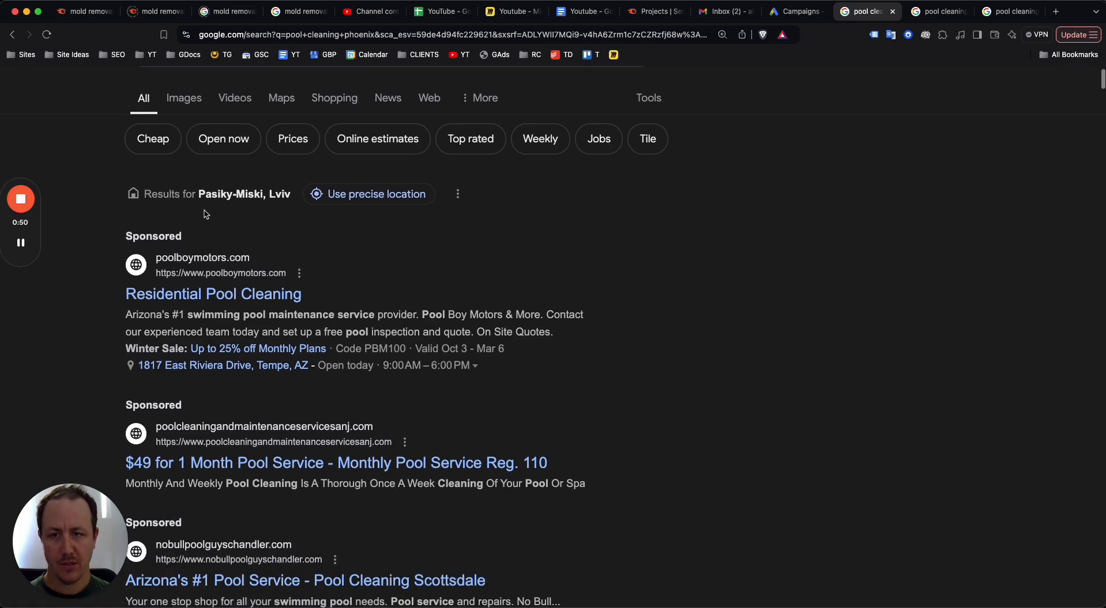
scroll(234, 173, "down", 5)
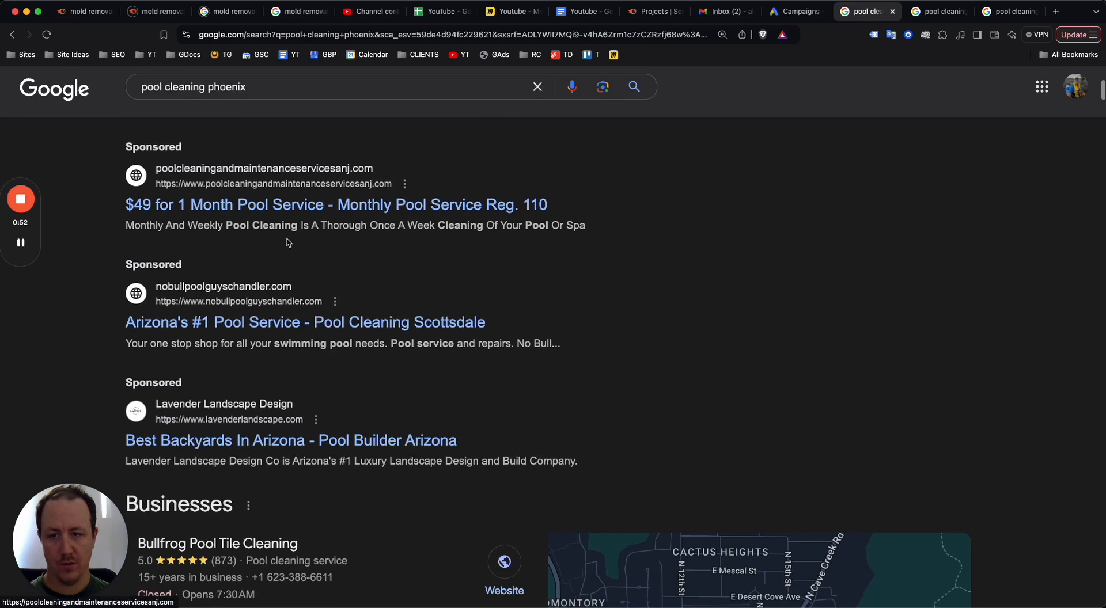
scroll(494, 410, "up", 5)
scroll(507, 403, "down", 3)
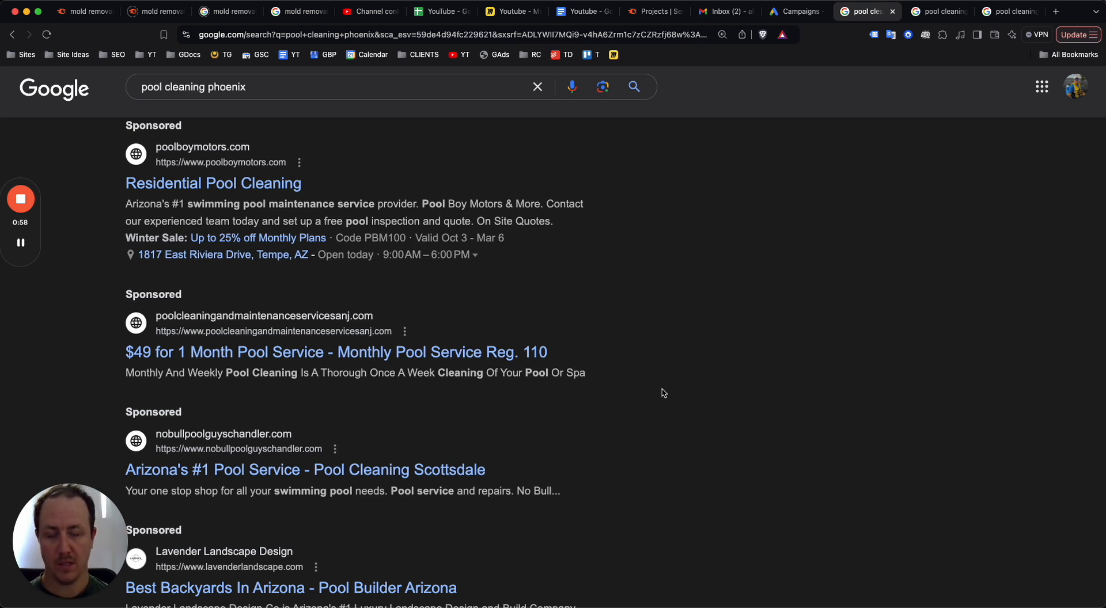
scroll(539, 291, "up", 3)
scroll(484, 247, "down", 3)
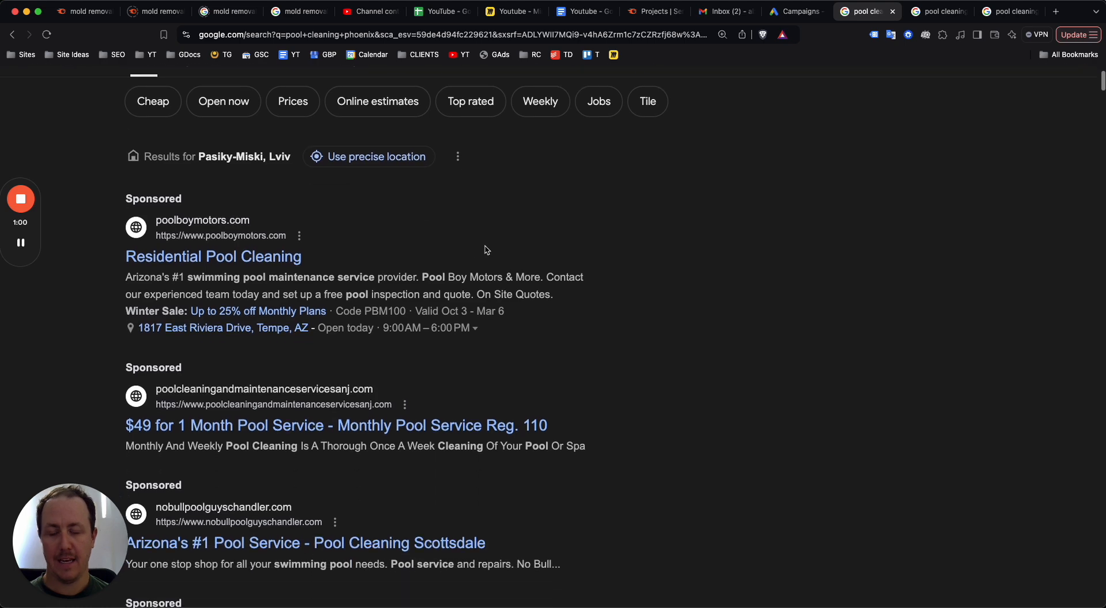
scroll(219, 254, "down", 5)
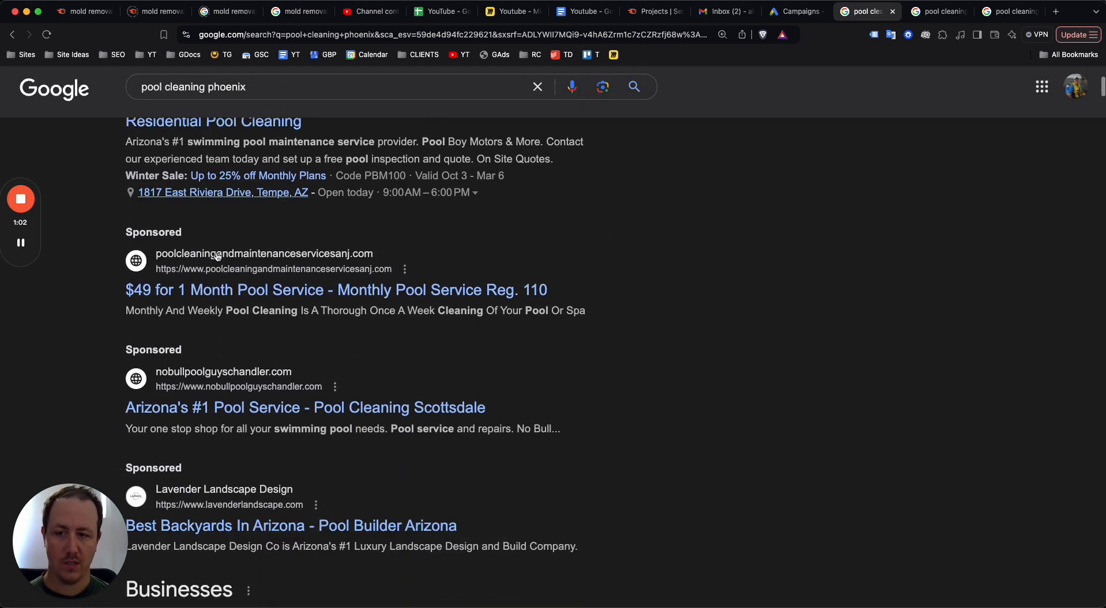
scroll(255, 308, "up", 4)
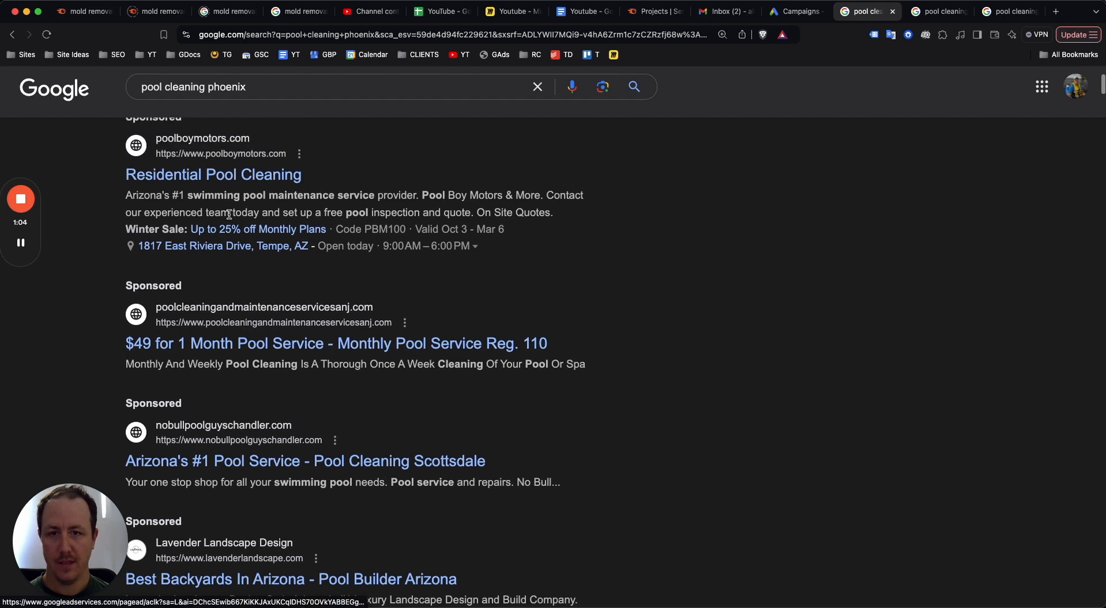
Read the Phoenix ads' headlines and descriptions, from poolboymotors.com down to Lavender Landscape Design
left_click_drag(122, 200, 563, 214)
left_click(617, 231)
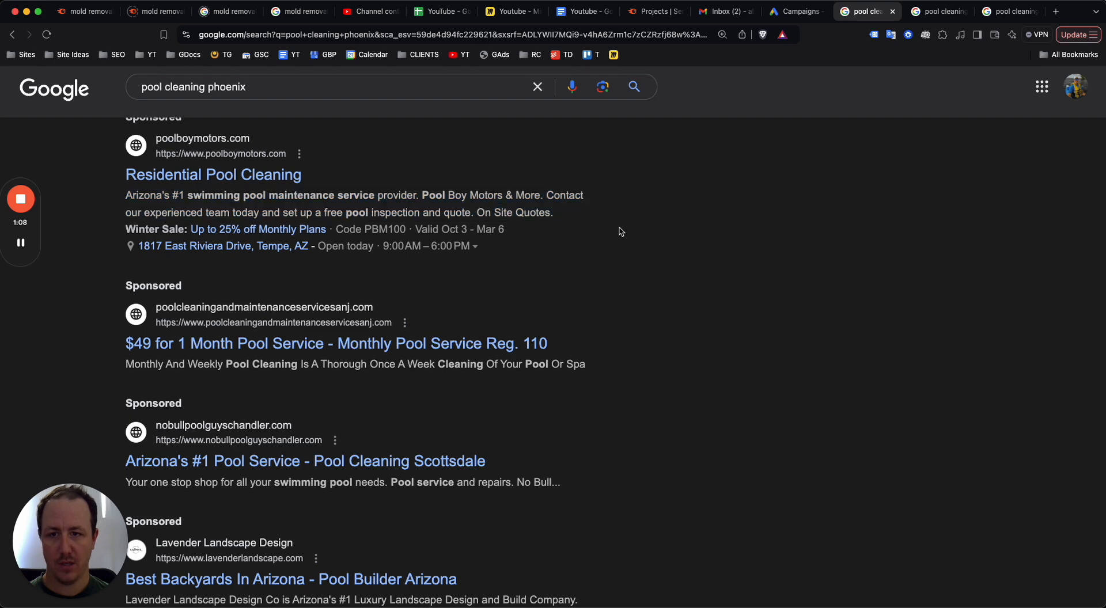
scroll(617, 230, "up", 2)
scroll(253, 278, "down", 1)
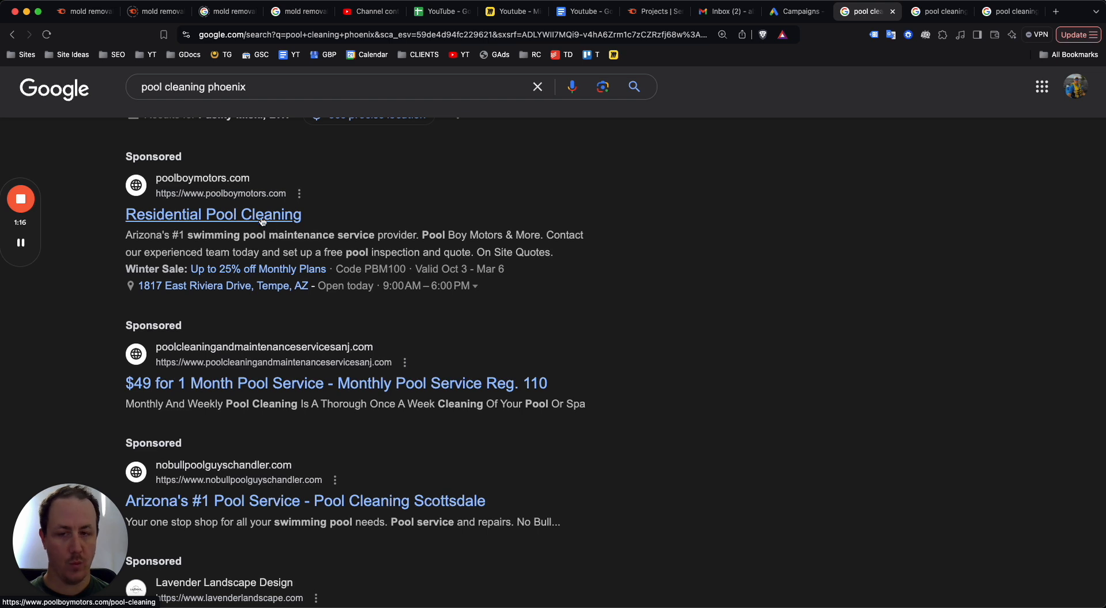
scroll(262, 221, "down", 3)
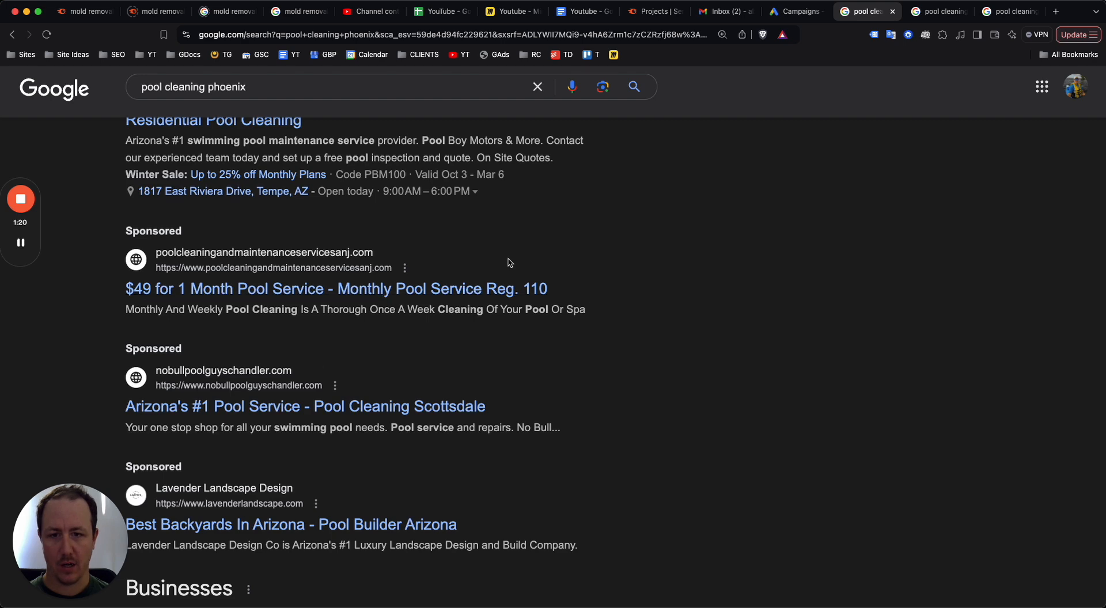
scroll(215, 247, "down", 2)
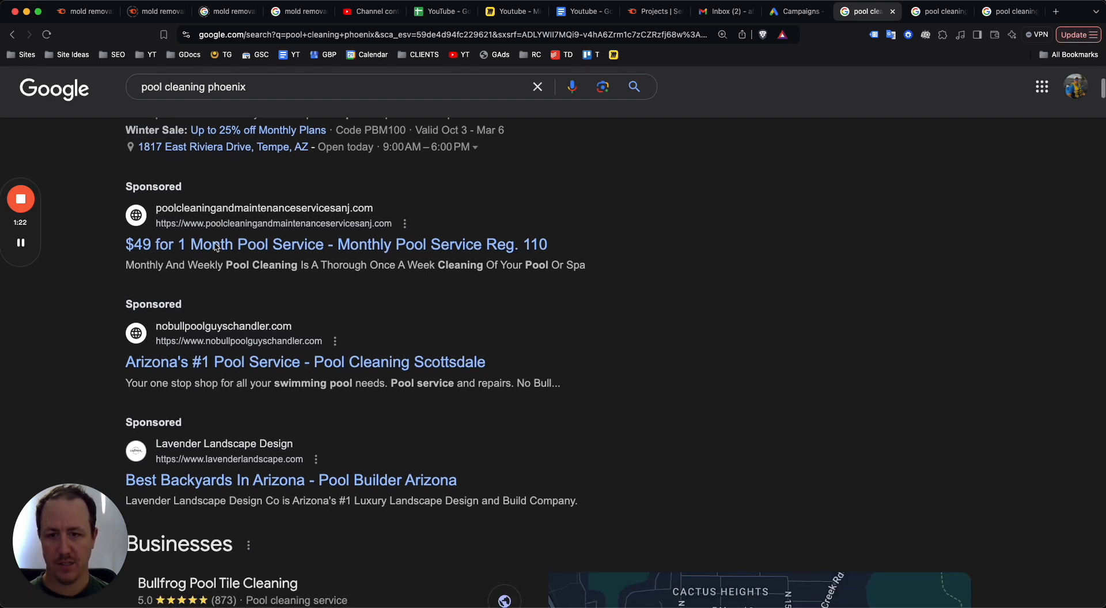
scroll(268, 247, "down", 3)
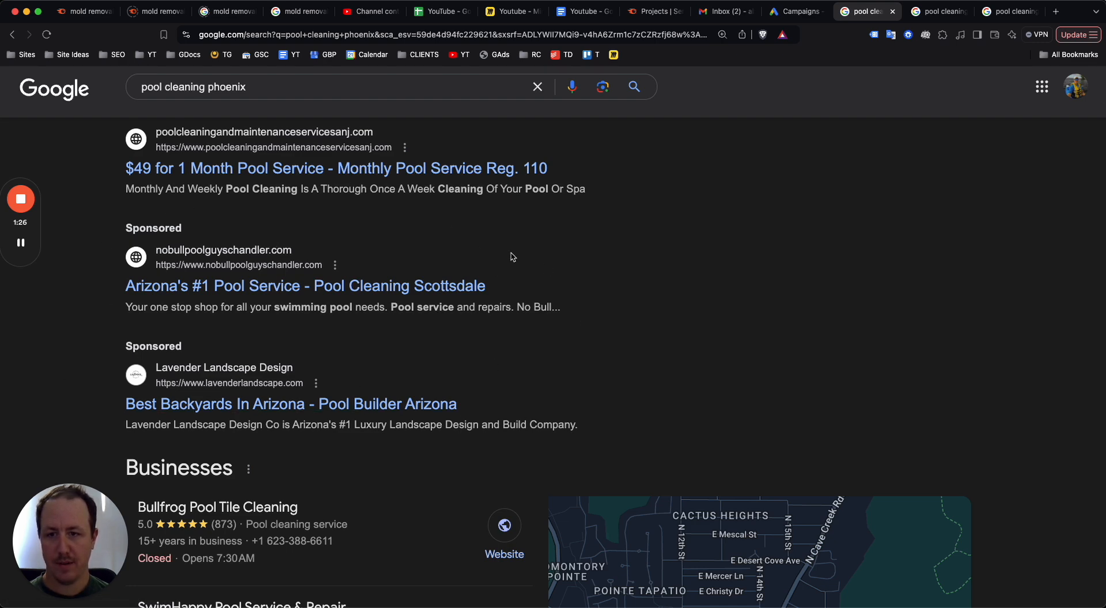
scroll(230, 242, "down", 3)
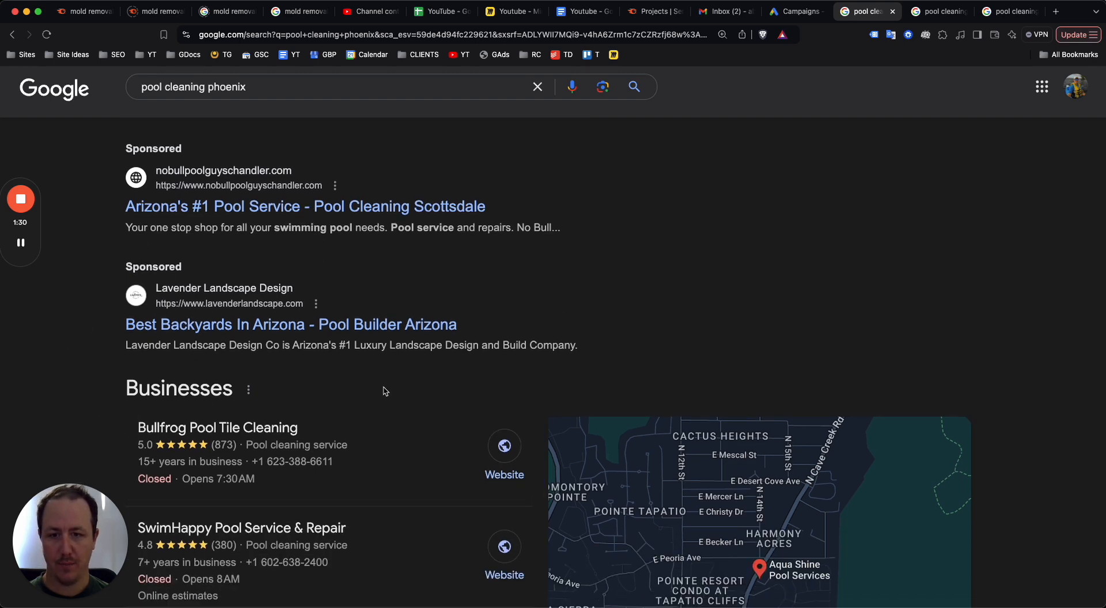
Examine the local business listings and organic results below the Phoenix ads, and return to the sponsored listings
scroll(383, 384, "down", 5)
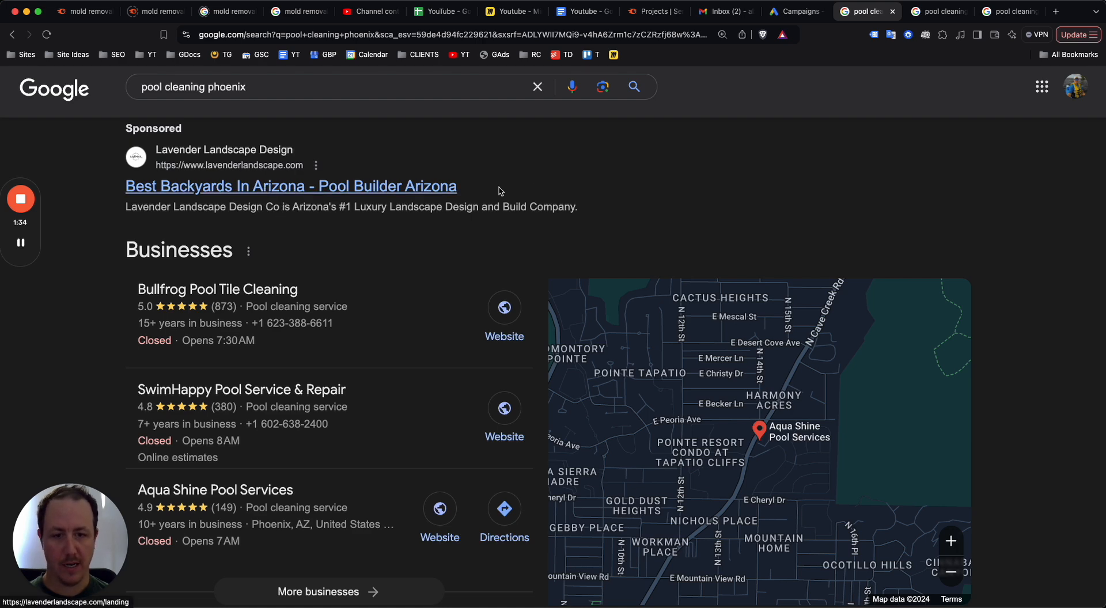
scroll(408, 240, "down", 5)
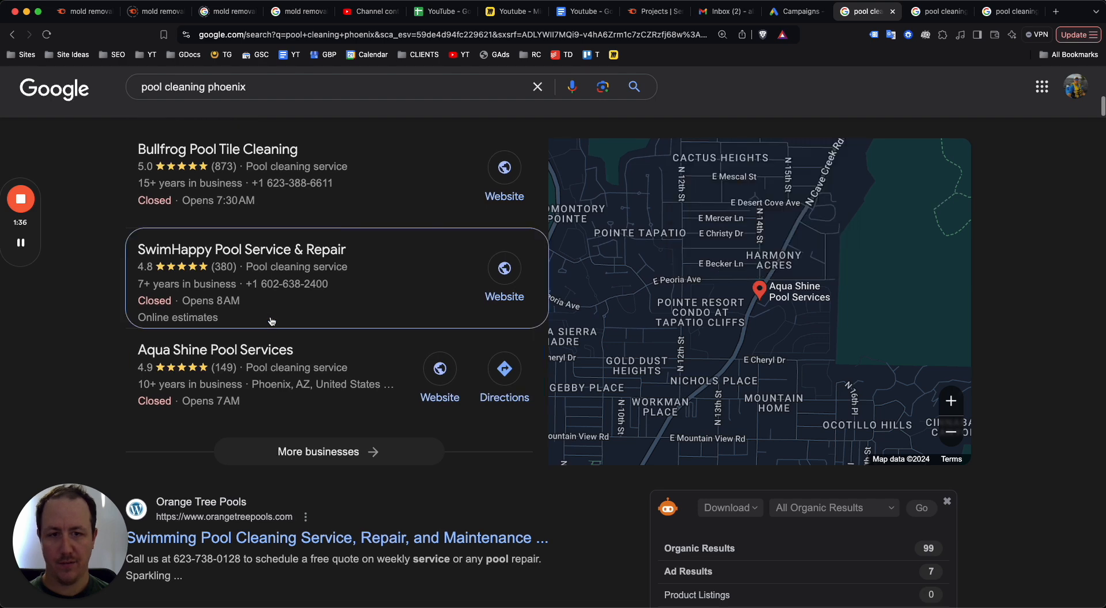
scroll(274, 313, "up", 3)
scroll(274, 313, "down", 15)
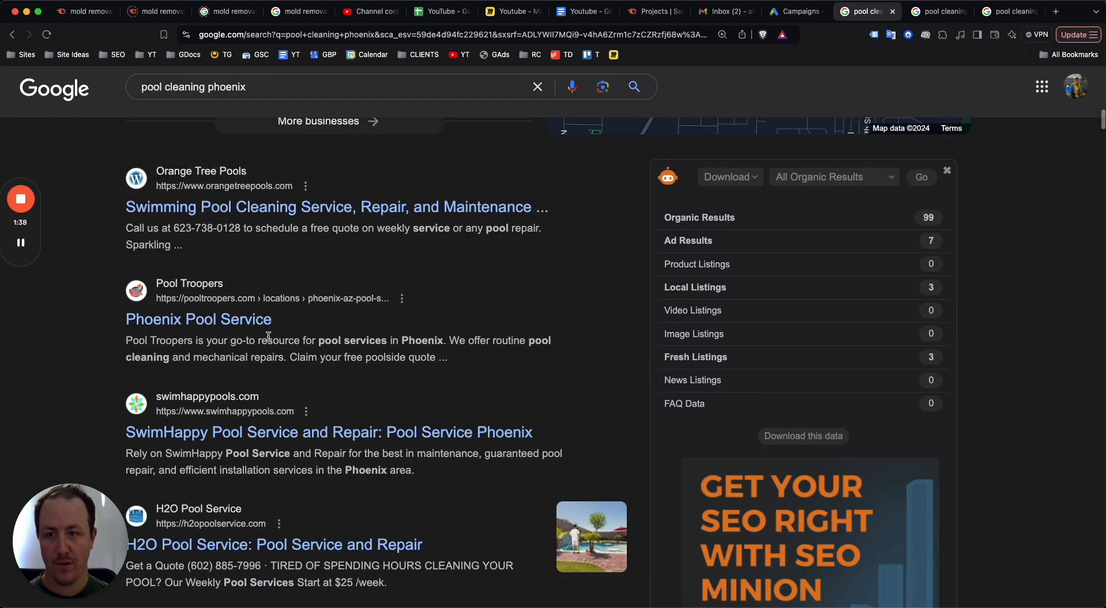
scroll(271, 326, "down", 3)
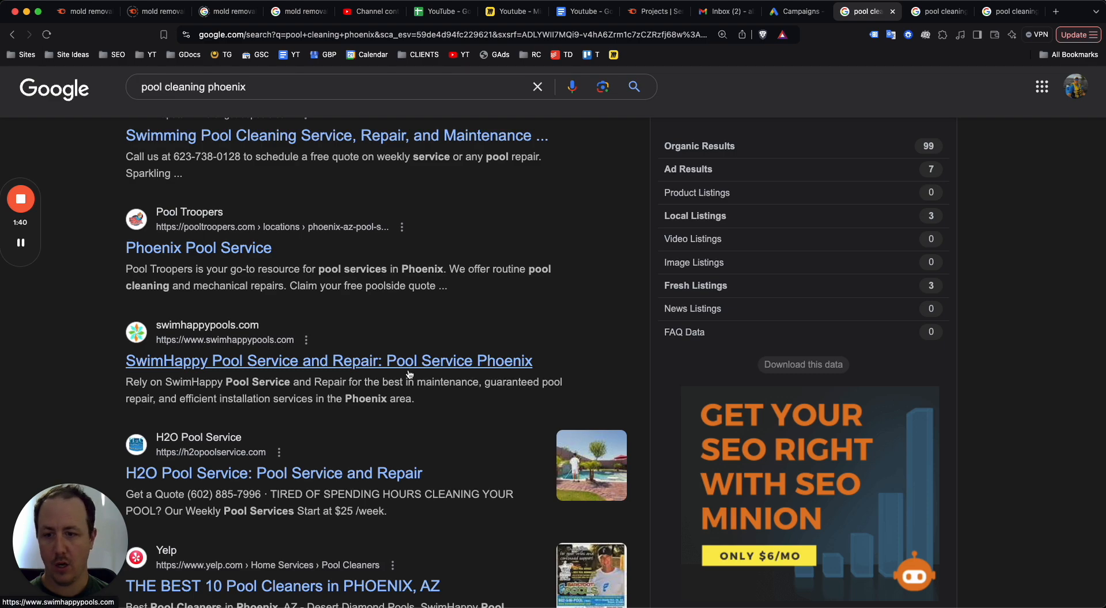
scroll(409, 375, "down", 12)
scroll(668, 191, "up", 20)
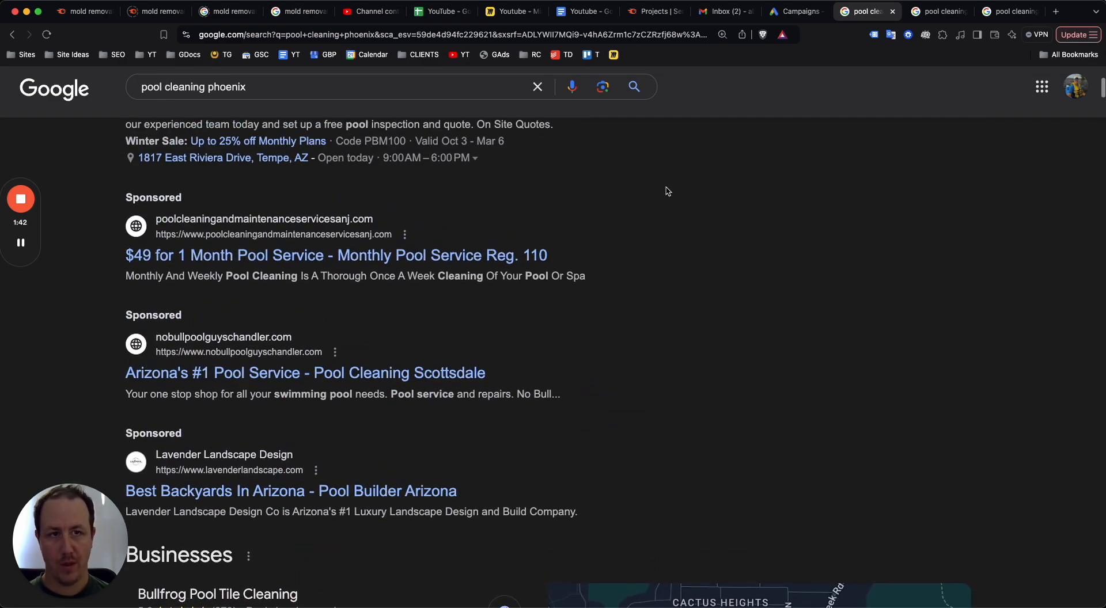
scroll(668, 191, "up", 1)
Switch to the "pool cleaning port charlotte fl" search and examine its sponsored, local business and organic results
left_click(935, 12)
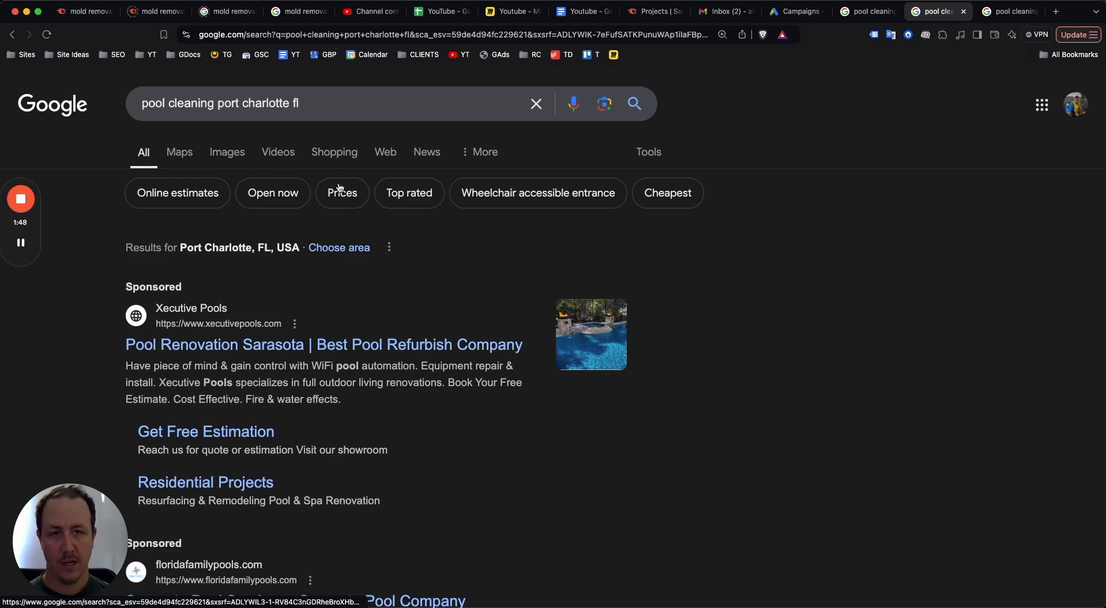
scroll(352, 253, "down", 5)
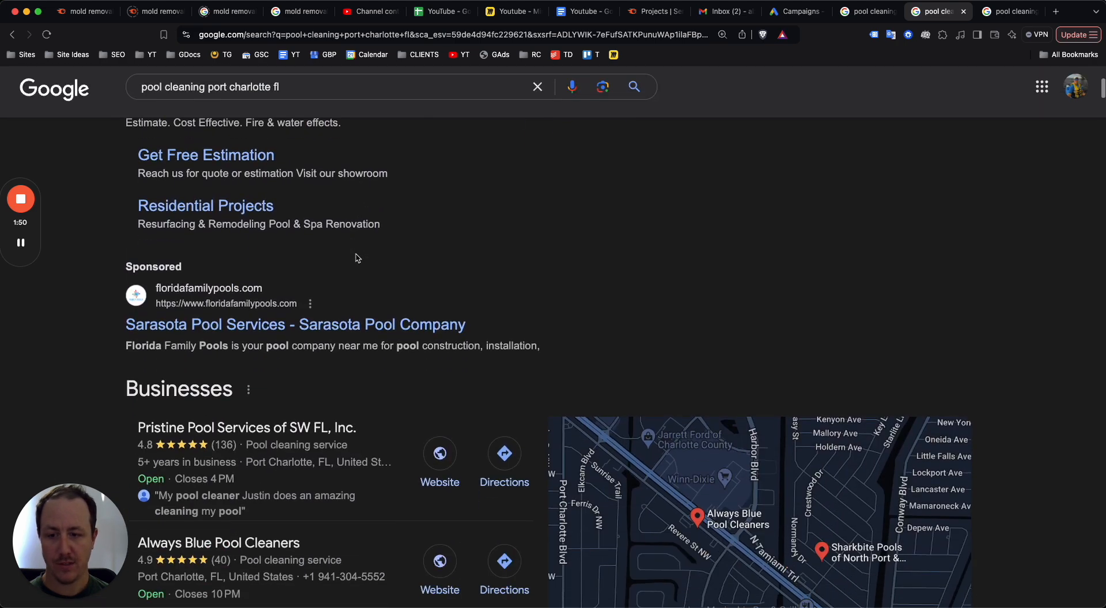
scroll(355, 258, "down", 4)
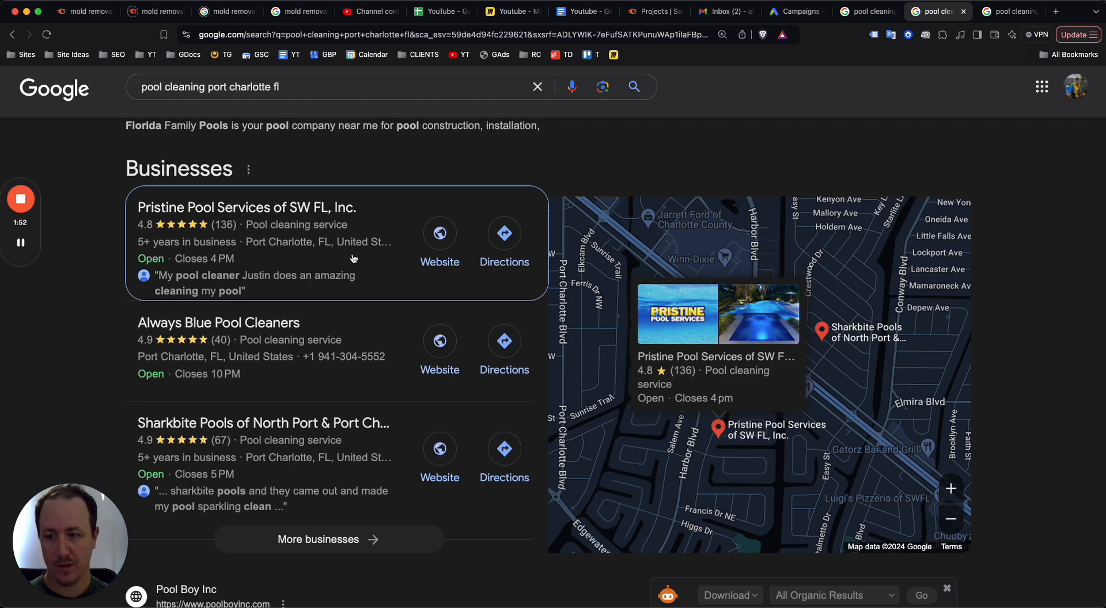
scroll(132, 323, "up", 2)
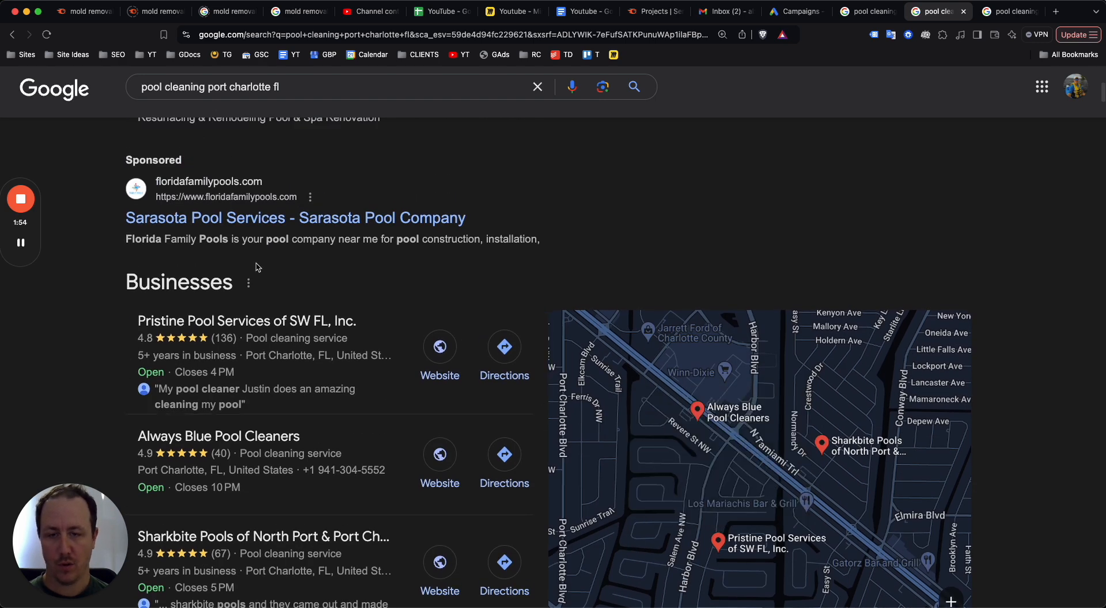
scroll(233, 255, "down", 3)
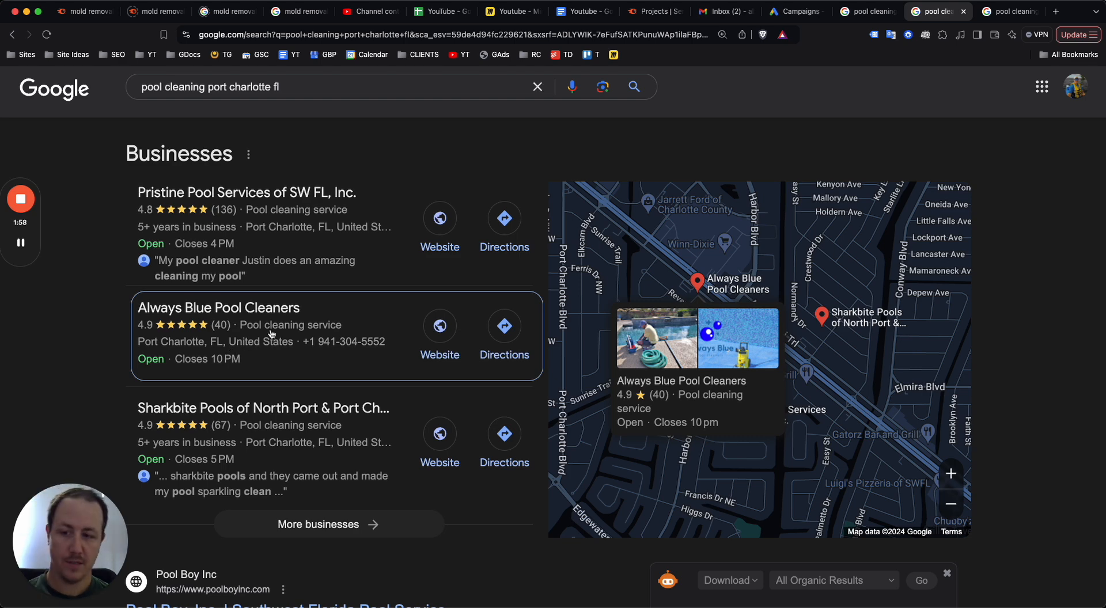
scroll(275, 327, "down", 7)
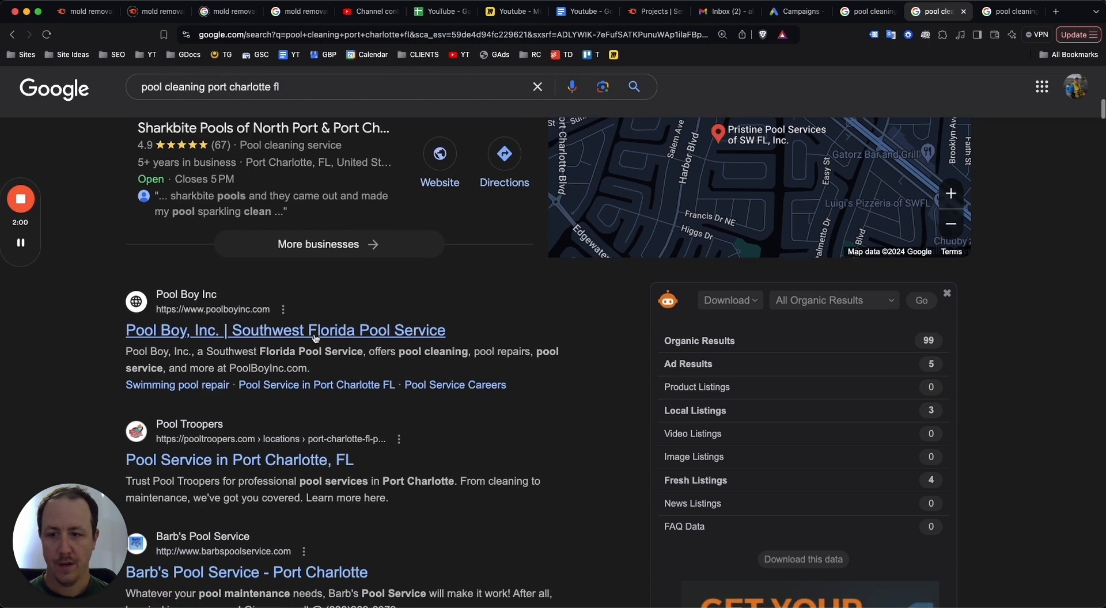
scroll(358, 334, "up", 15)
scroll(386, 340, "down", 3)
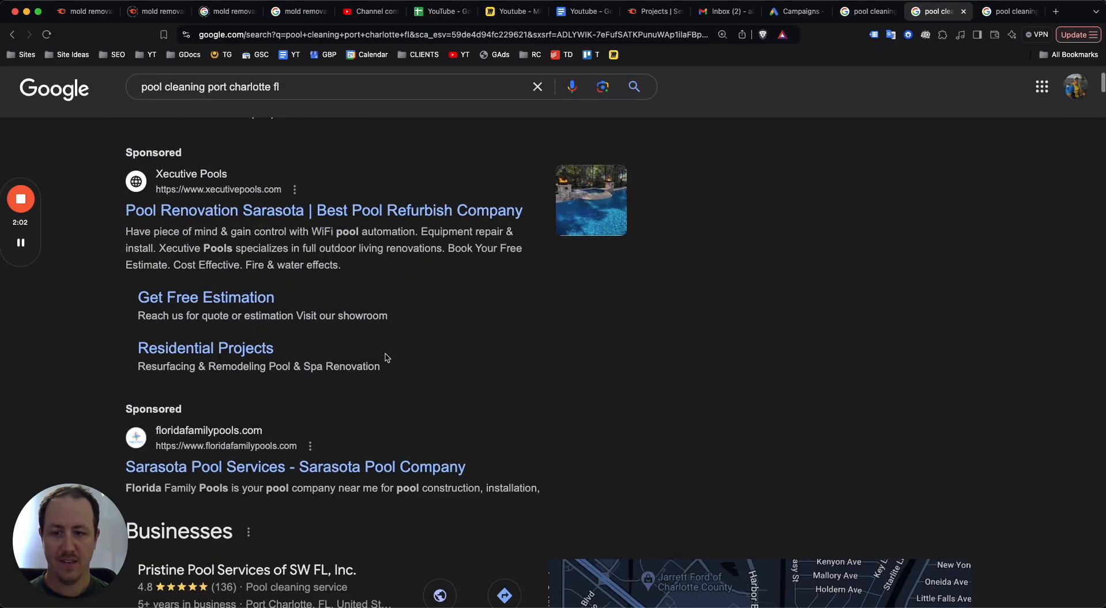
scroll(388, 342, "down", 2)
scroll(388, 341, "up", 5)
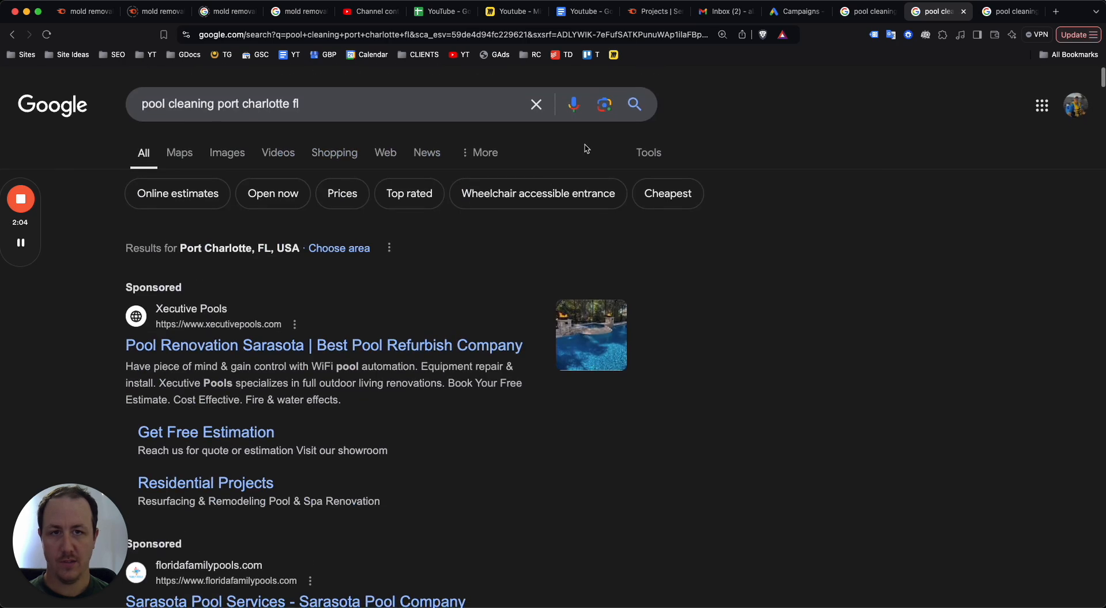
Switch to the Google Ads campaigns page and hide the alert about no ads running
left_click(790, 18)
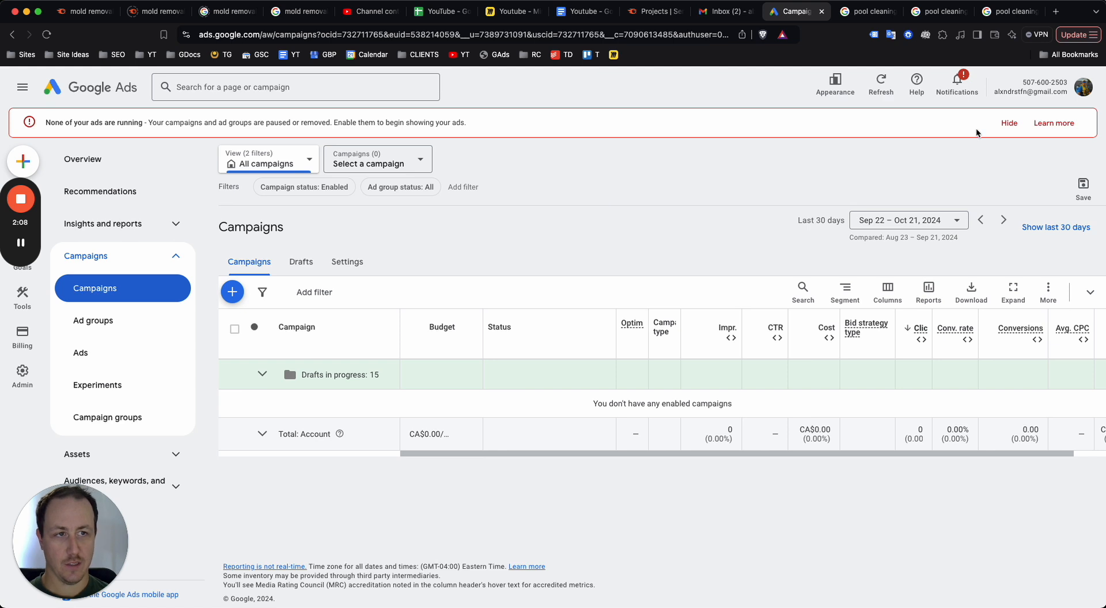
left_click(1009, 123)
left_click(954, 116)
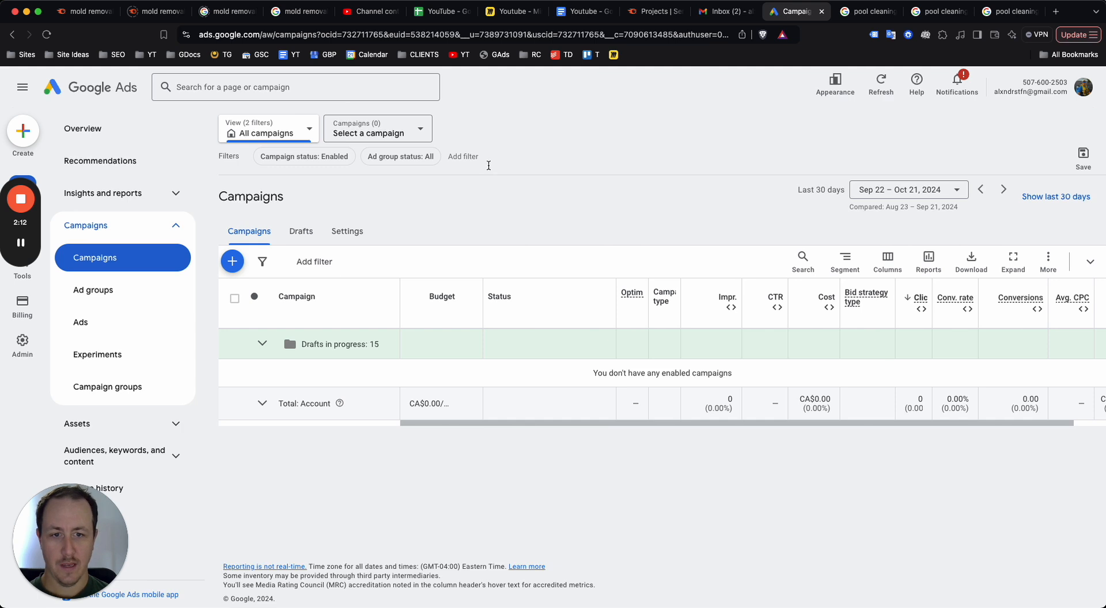
Open the Google Ads account overview and collapse the Campaigns section of the navigation
left_click(91, 129)
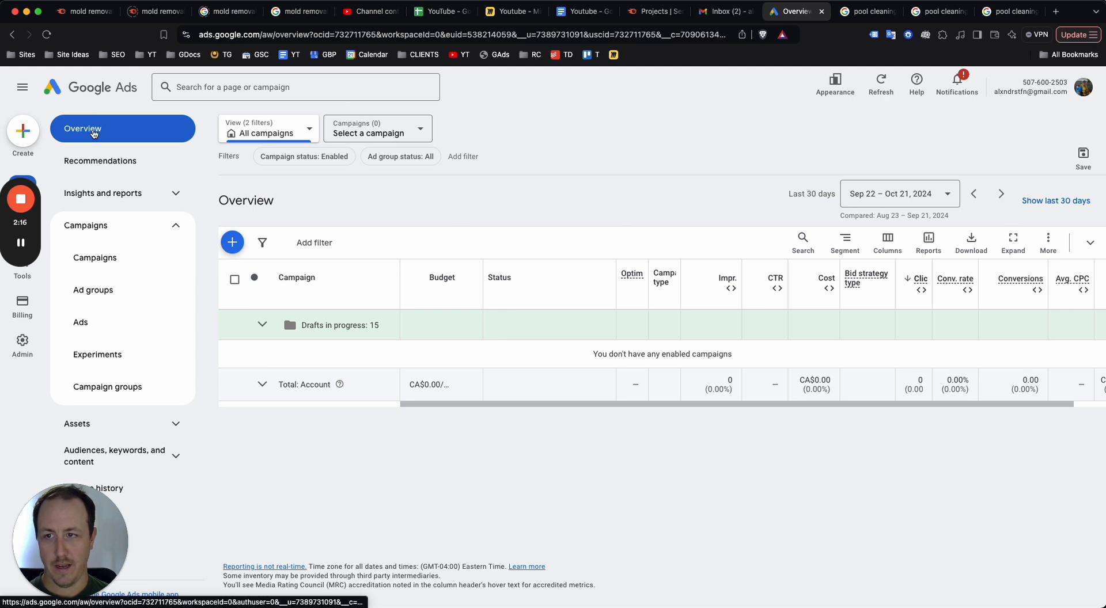
left_click(162, 225)
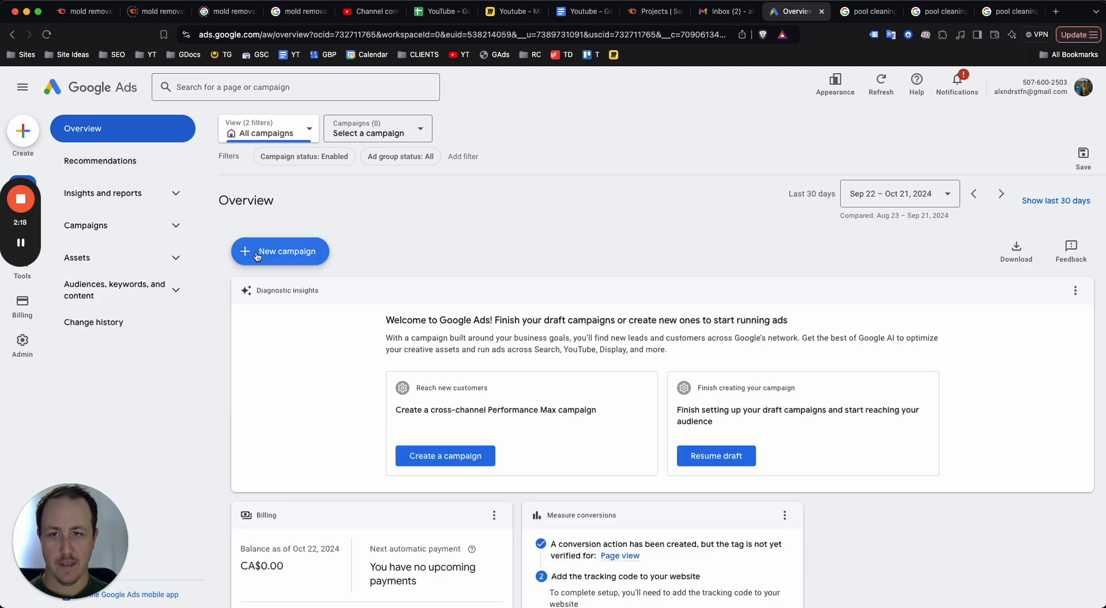
Start a new campaign and choose to create it without a goal's guidance
left_click(261, 252)
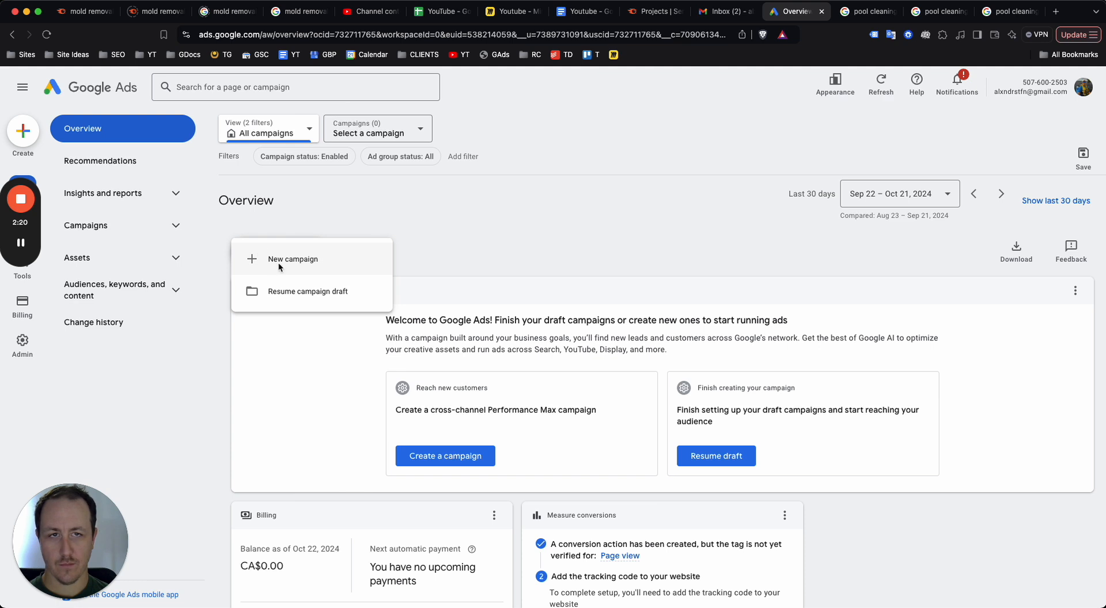
left_click(275, 257)
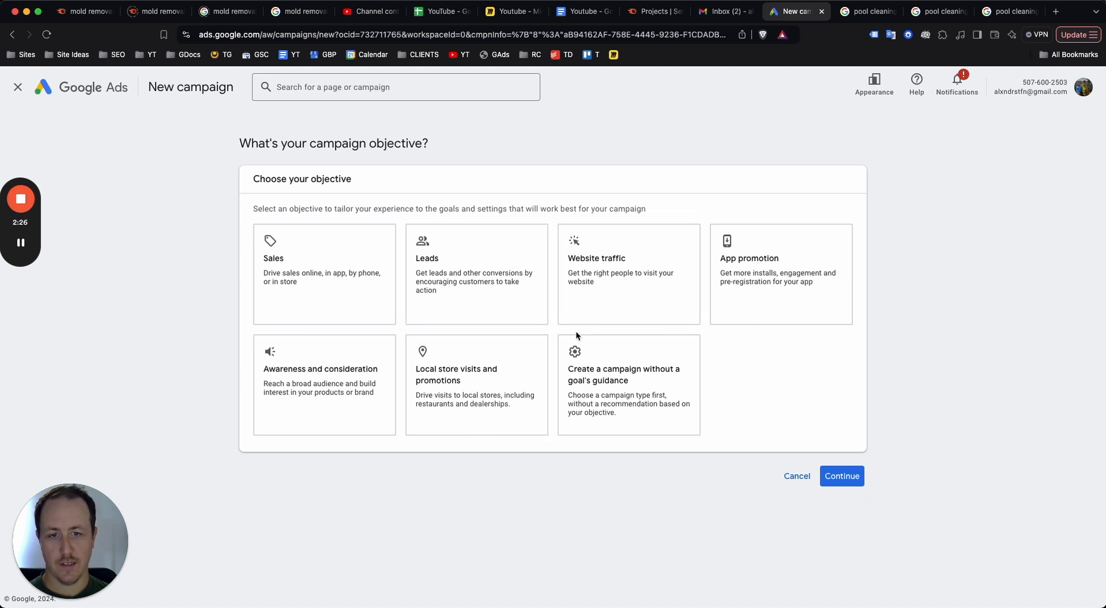
left_click(581, 353)
Look over the available campaign types and choose Search
scroll(588, 314, "up", 2)
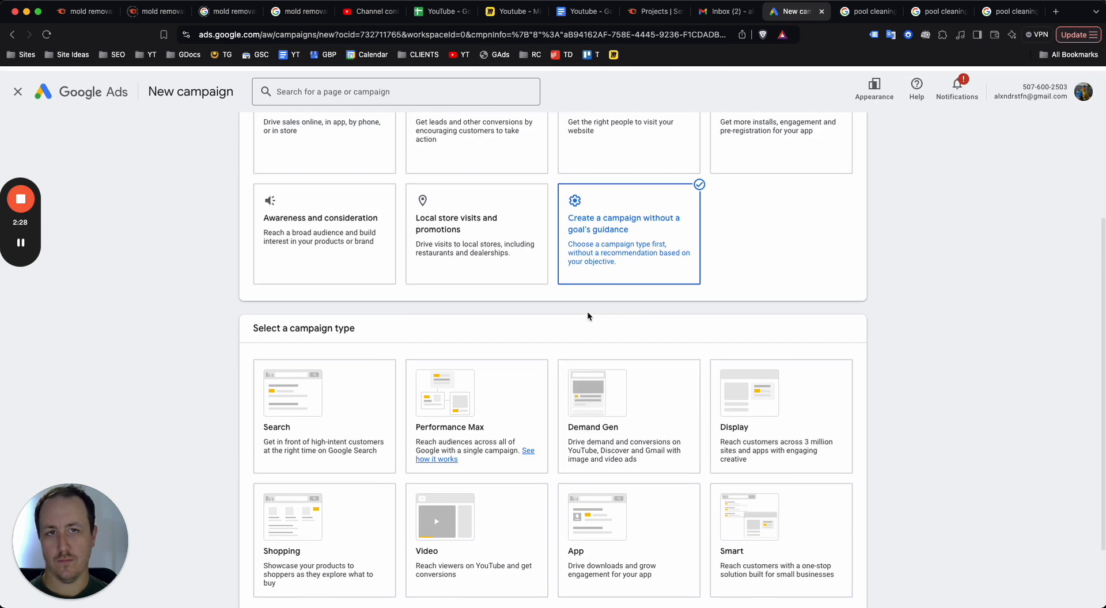
scroll(647, 288, "down", 1)
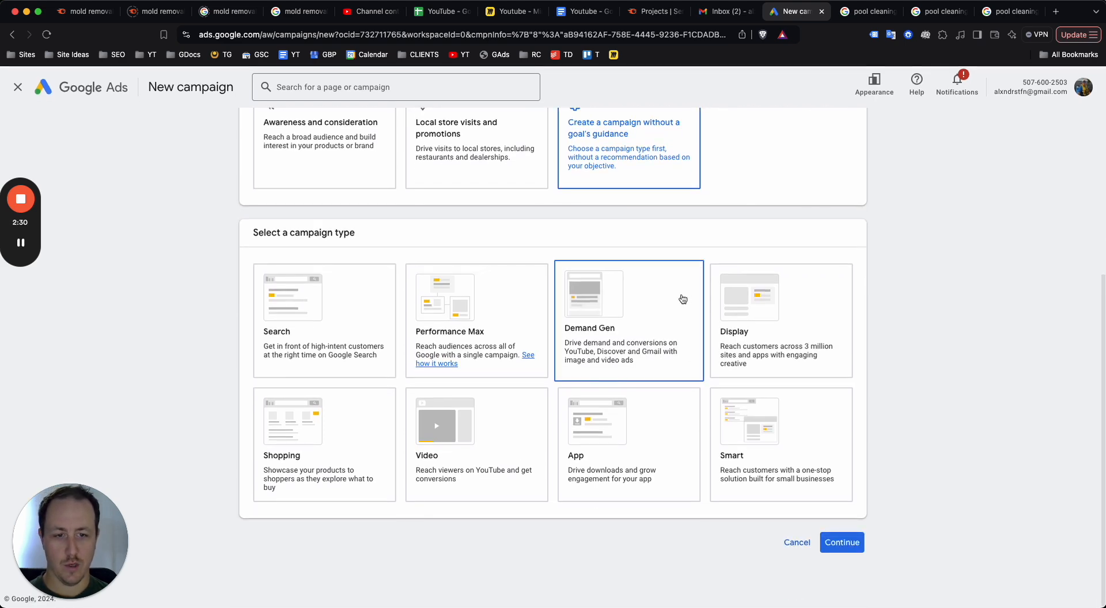
scroll(651, 282, "up", 5)
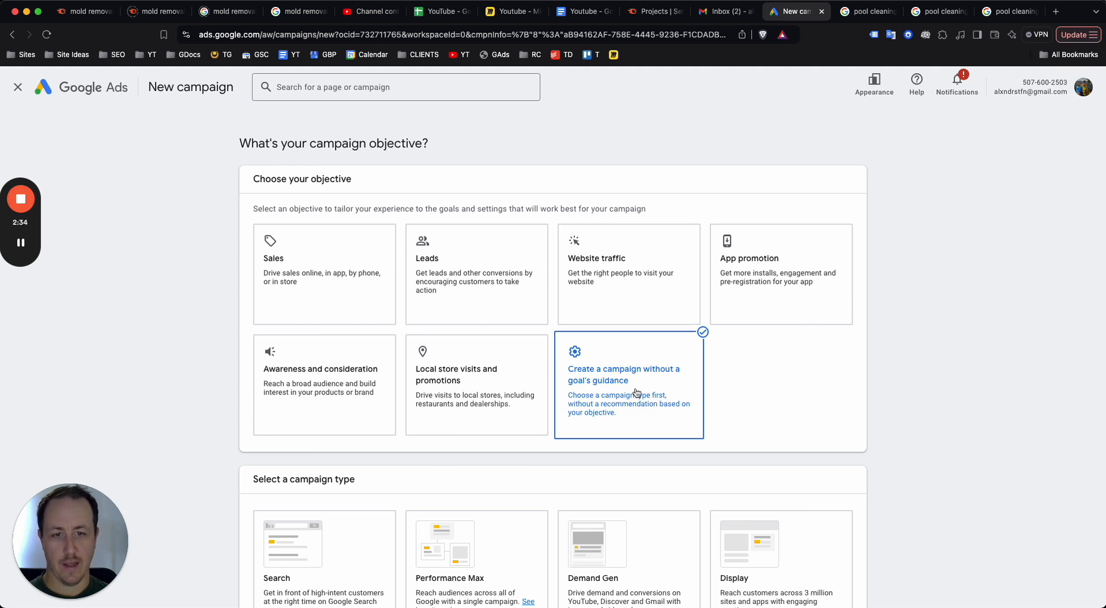
scroll(636, 393, "down", 2)
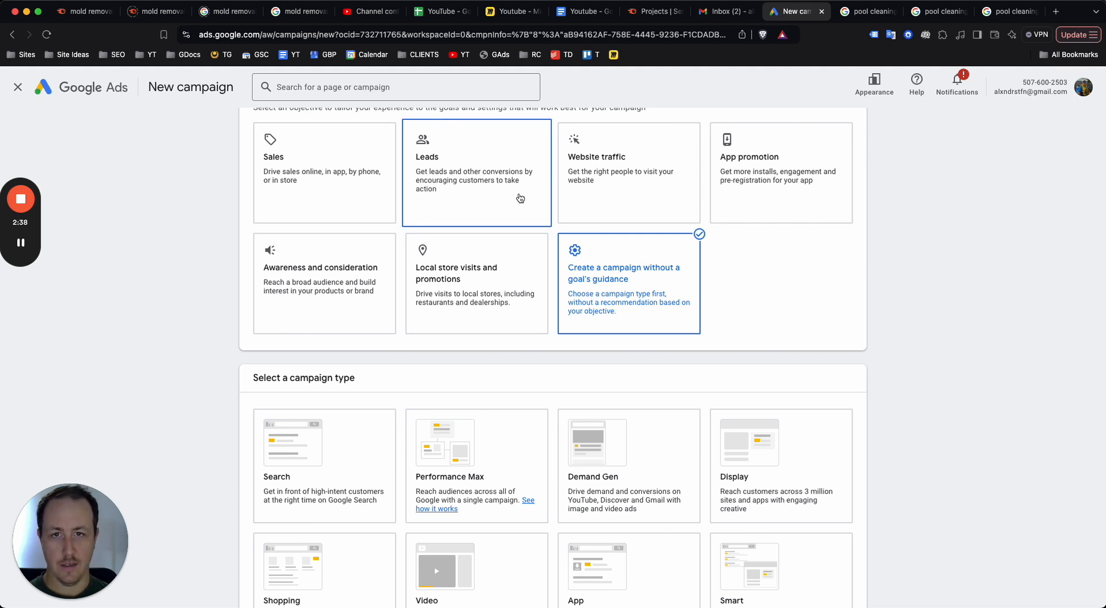
scroll(567, 288, "down", 3)
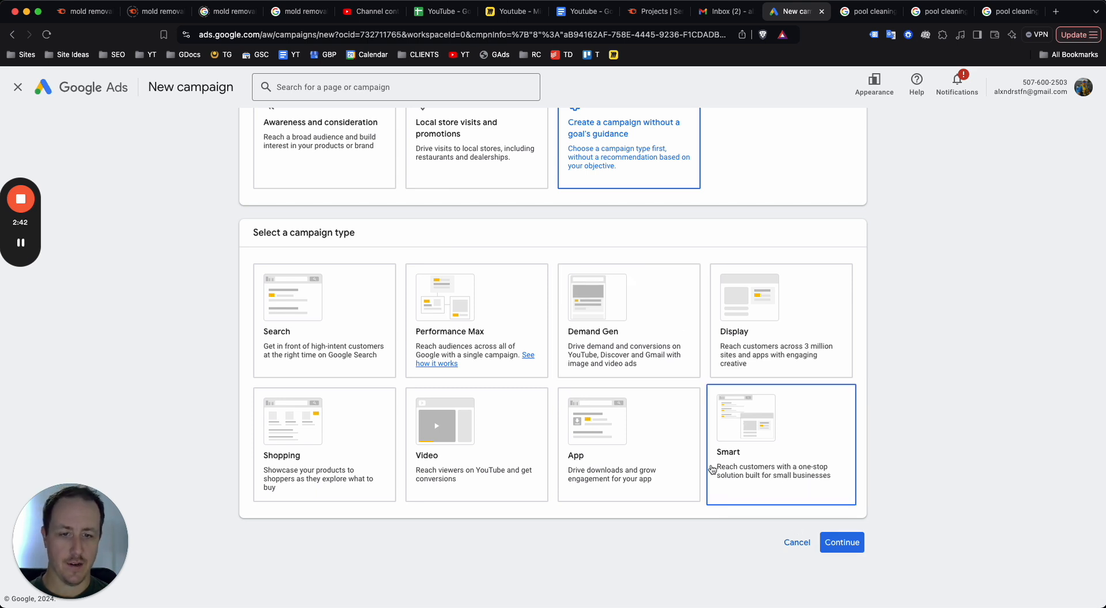
left_click(853, 543)
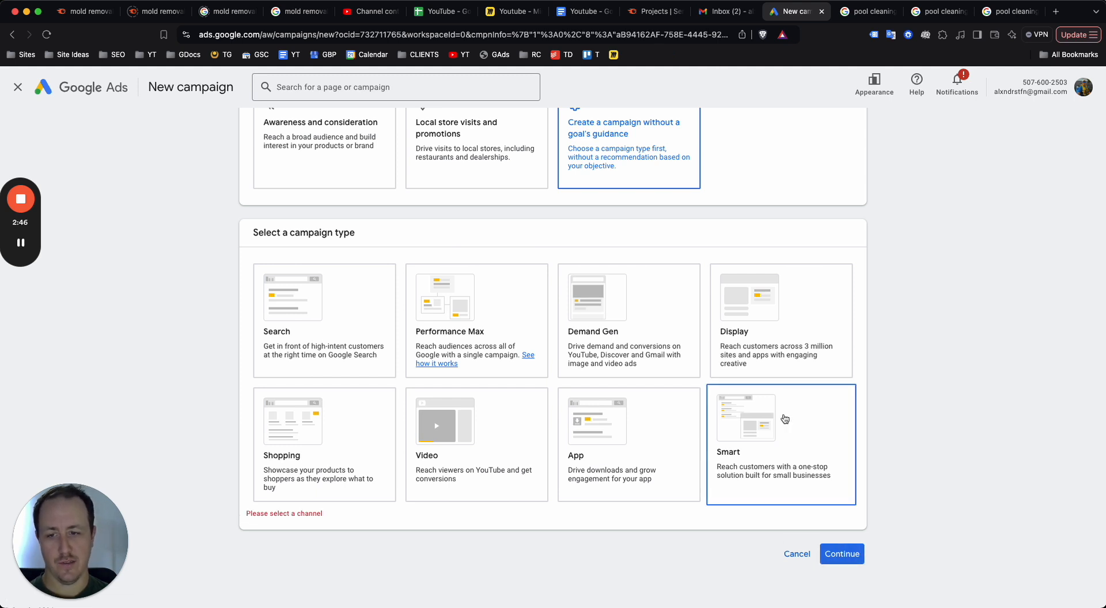
scroll(785, 419, "down", 1)
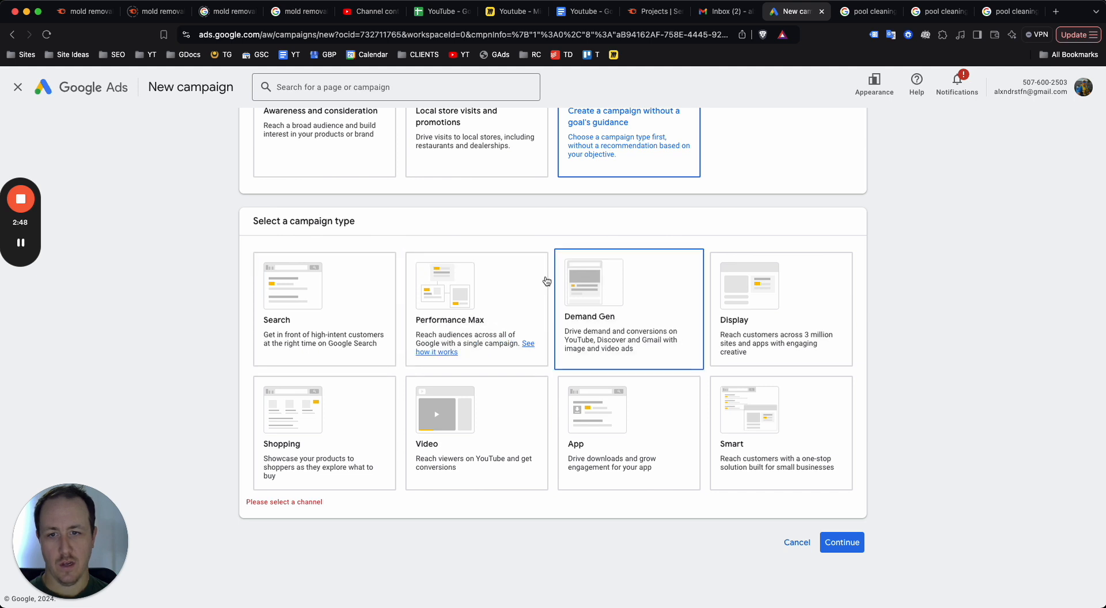
left_click(336, 274)
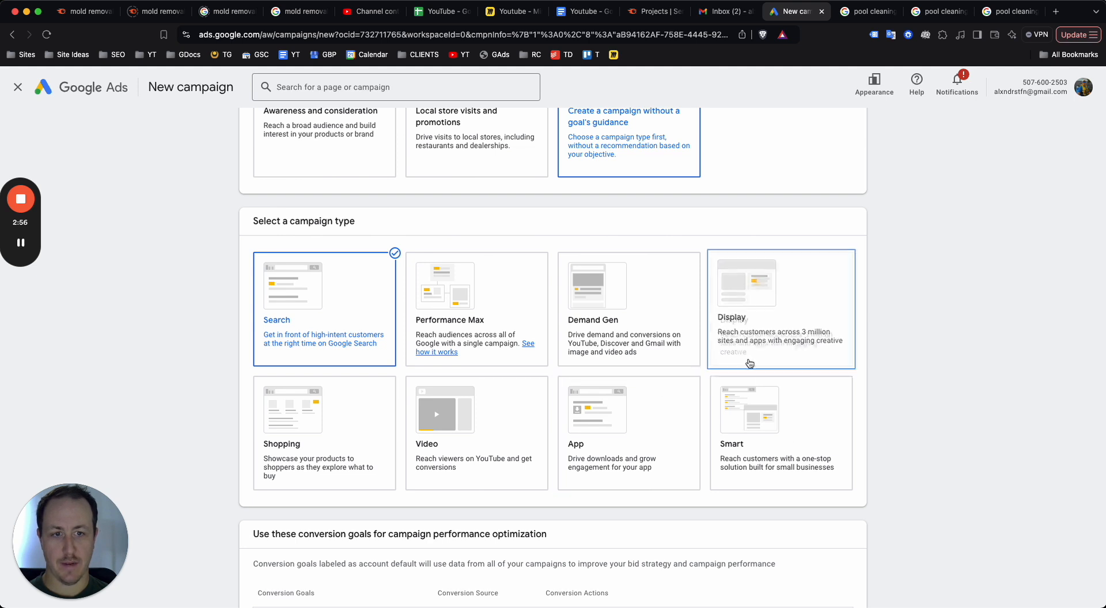
Keep the account-default Page views conversion goal and continue without choosing website visits or phone calls as results
scroll(331, 272, "down", 3)
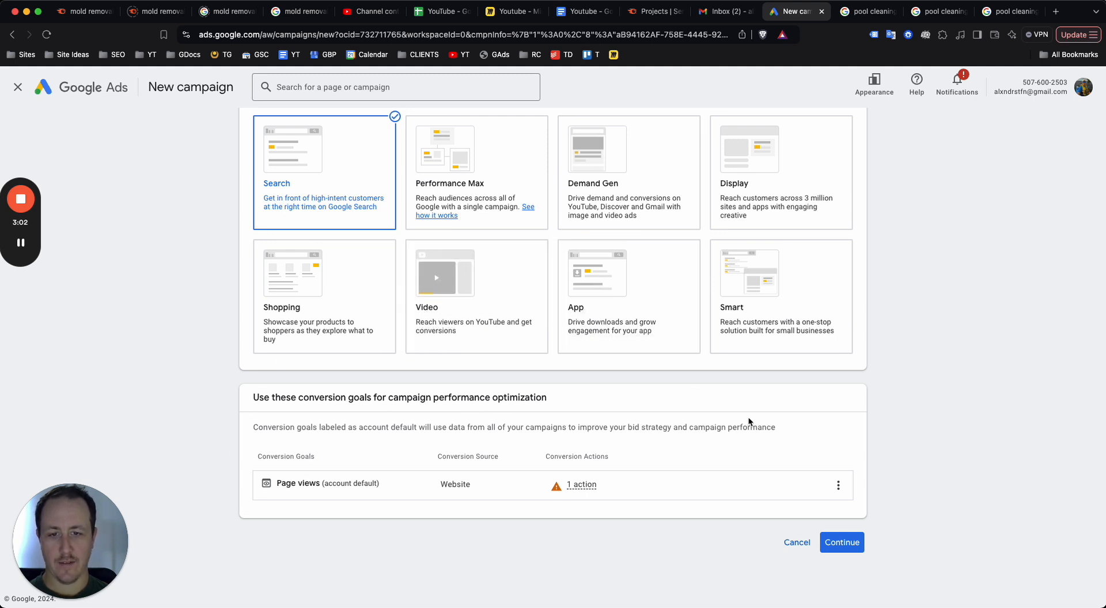
mouse_move(750, 476)
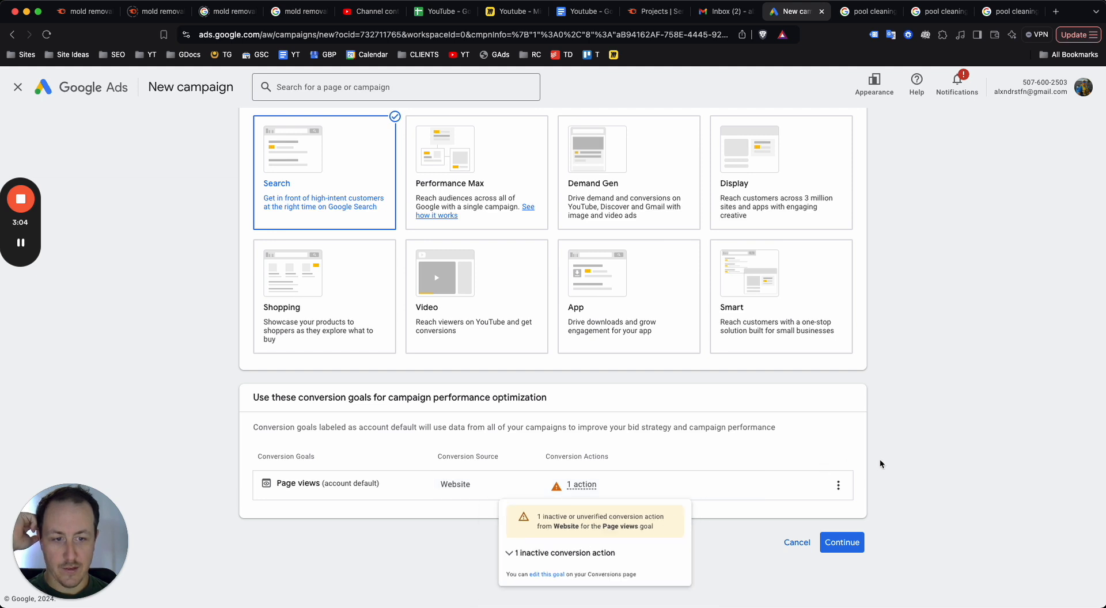
left_click(838, 543)
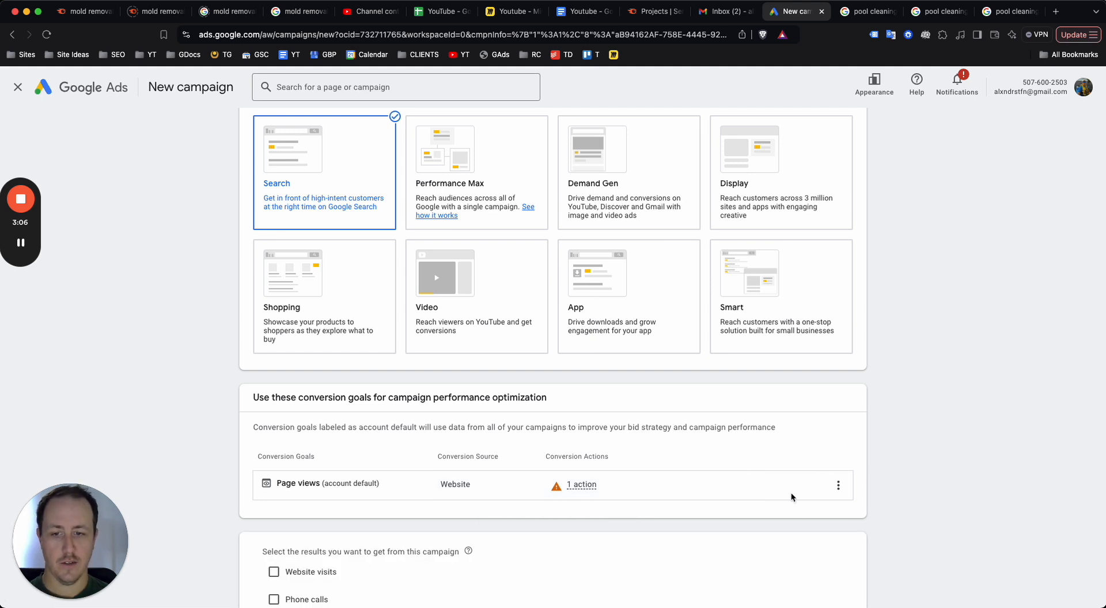
scroll(626, 466, "down", 2)
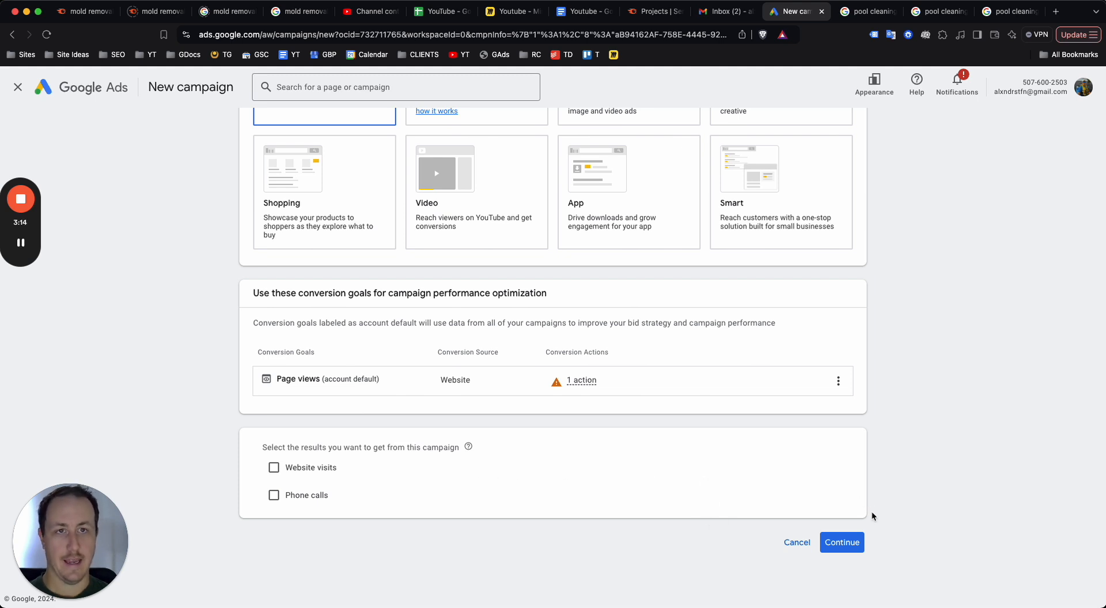
left_click(843, 550)
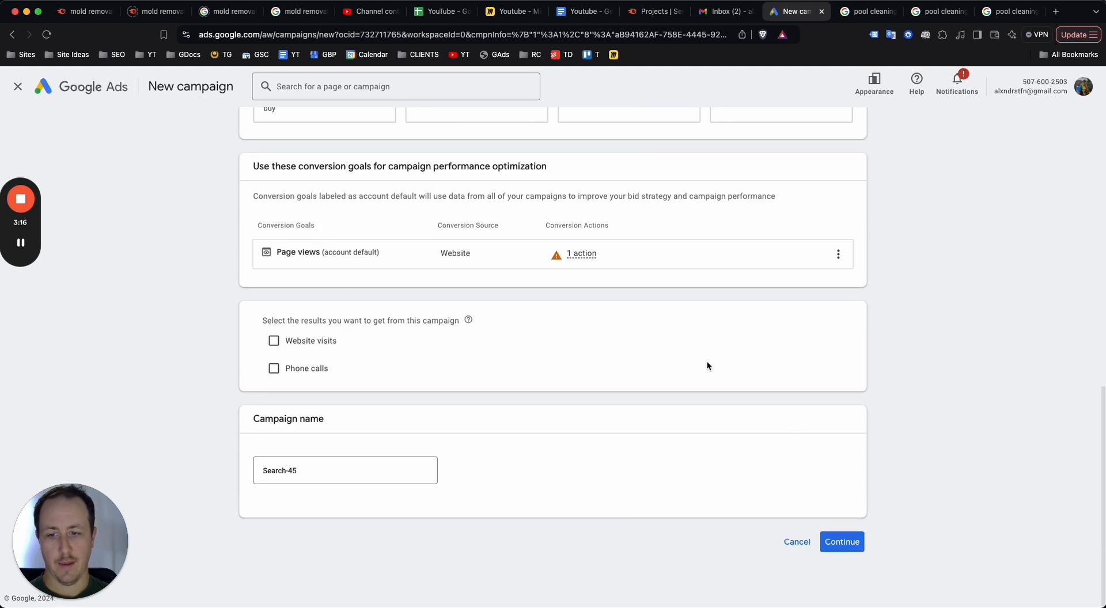
Name the campaign Phoenix and continue to the bidding settings
left_click(374, 470)
key("shift+alt+Left")
key("shift+alt+Left")
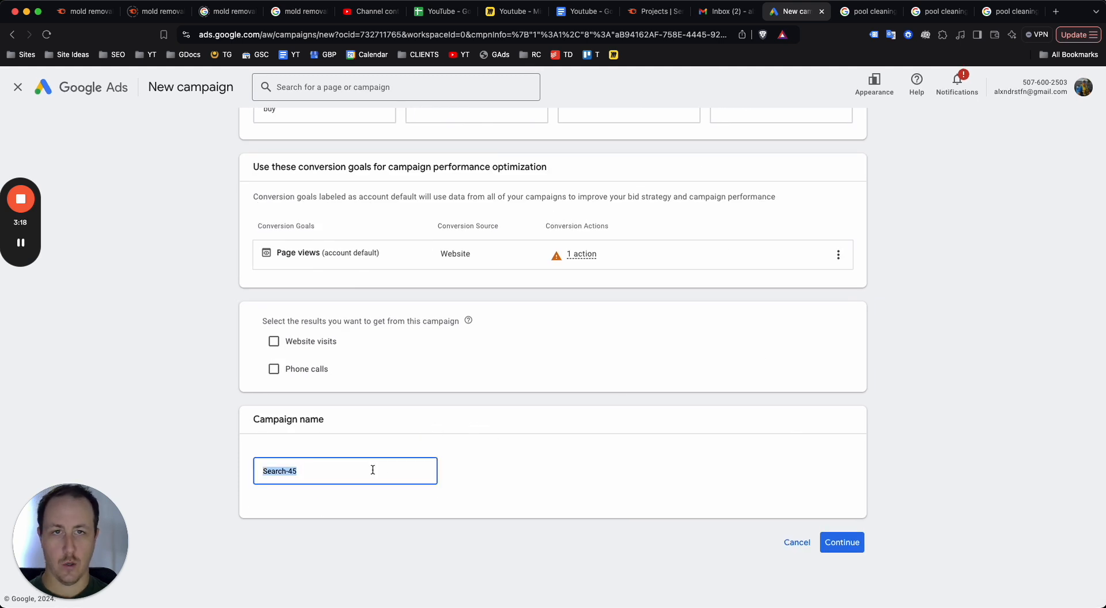
type("Phoenix")
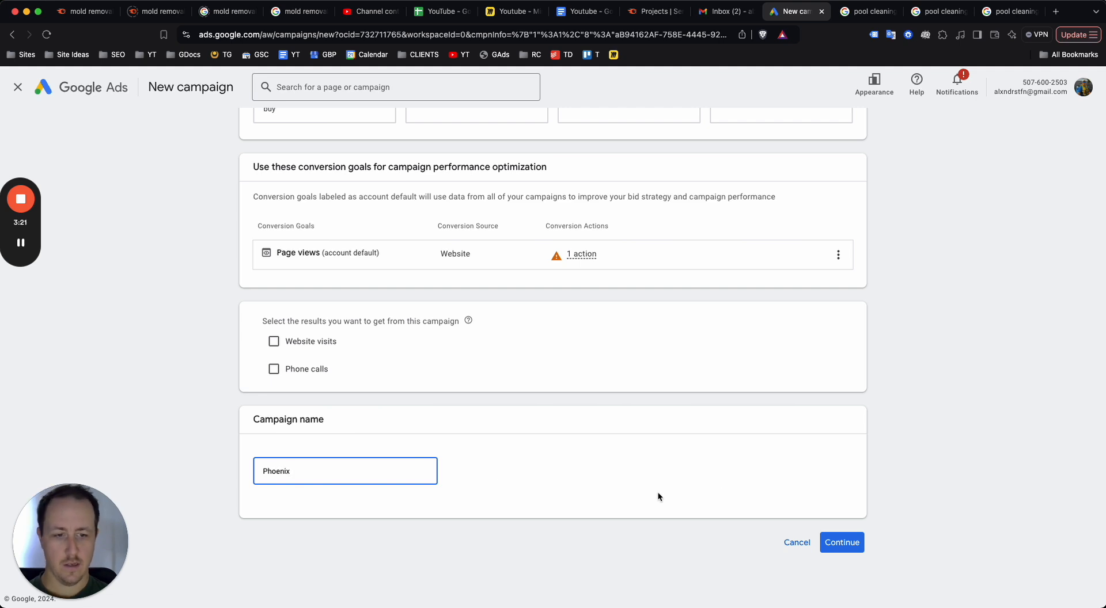
left_click(838, 544)
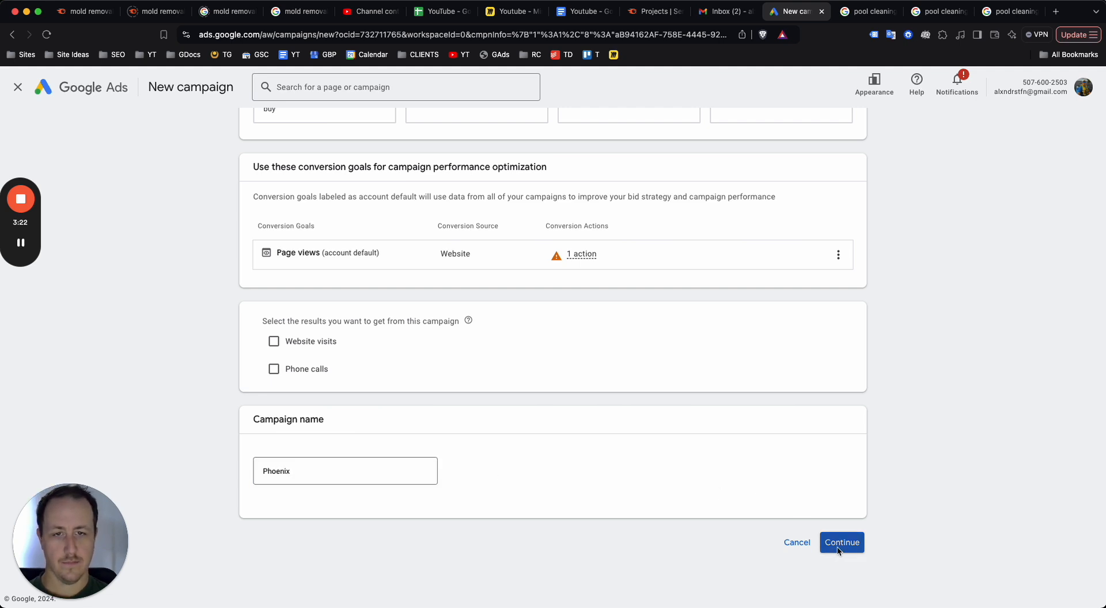
left_click(697, 460)
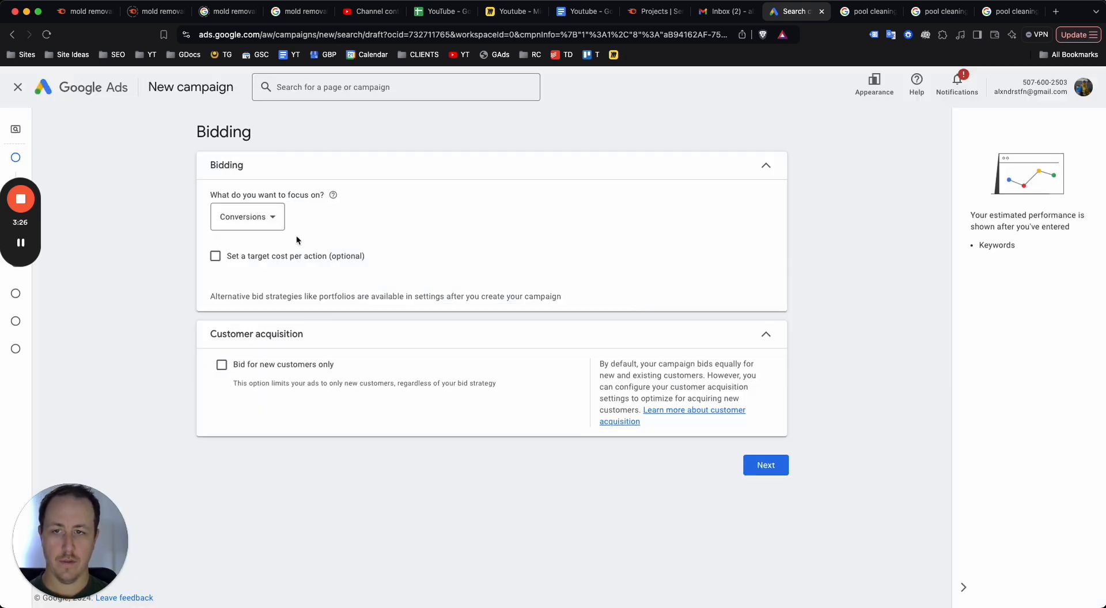
Focus the bidding on clicks and set a maximum CPC bid limit of CA$10.00
scroll(295, 233, "up", 5)
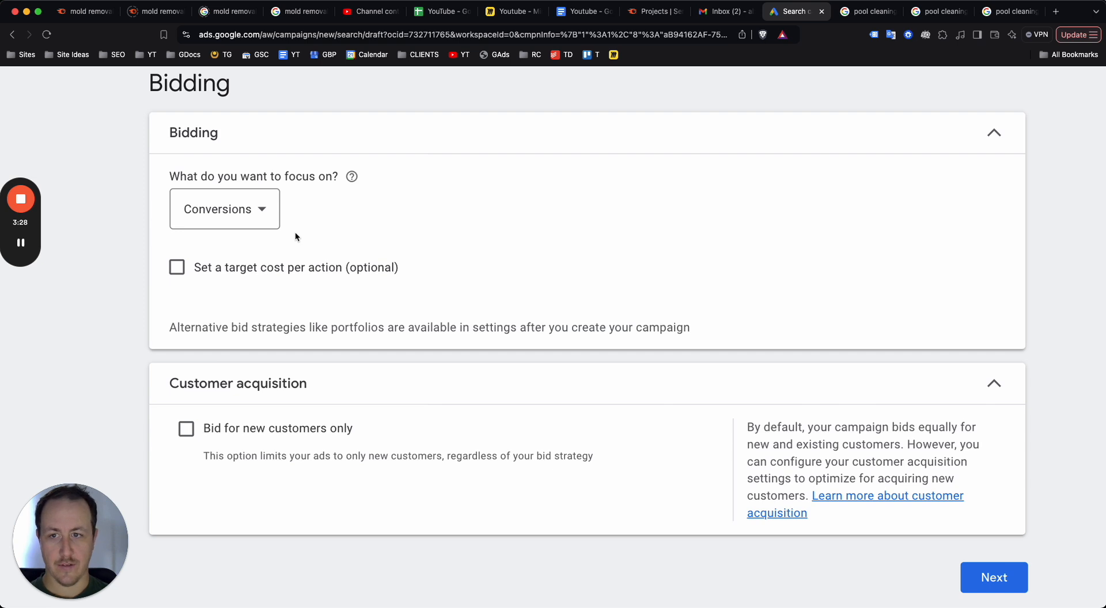
scroll(295, 232, "down", 5)
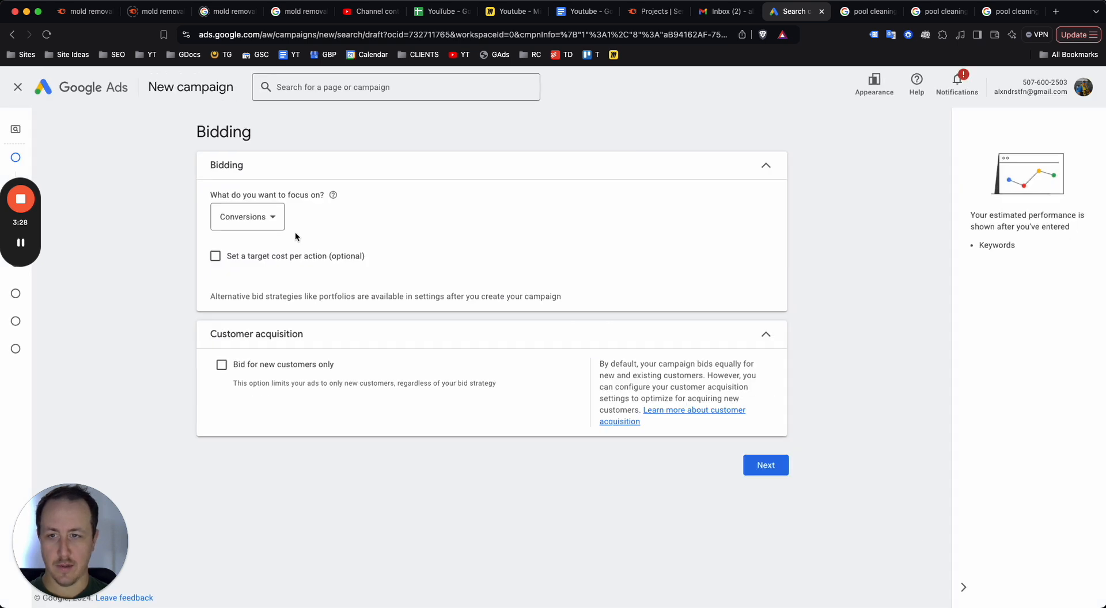
left_click(262, 230)
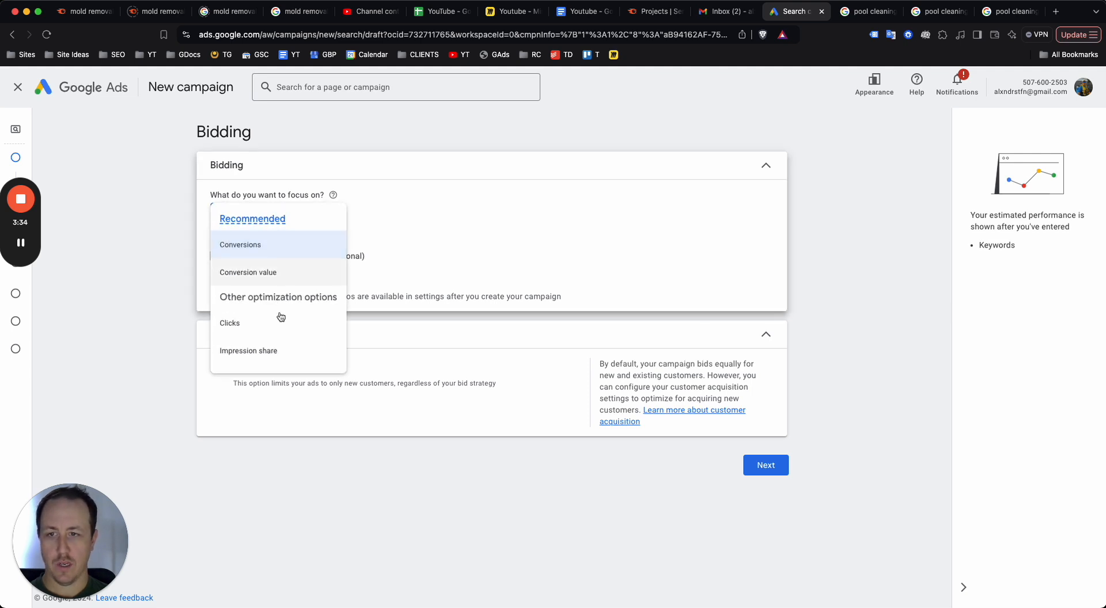
mouse_move(273, 249)
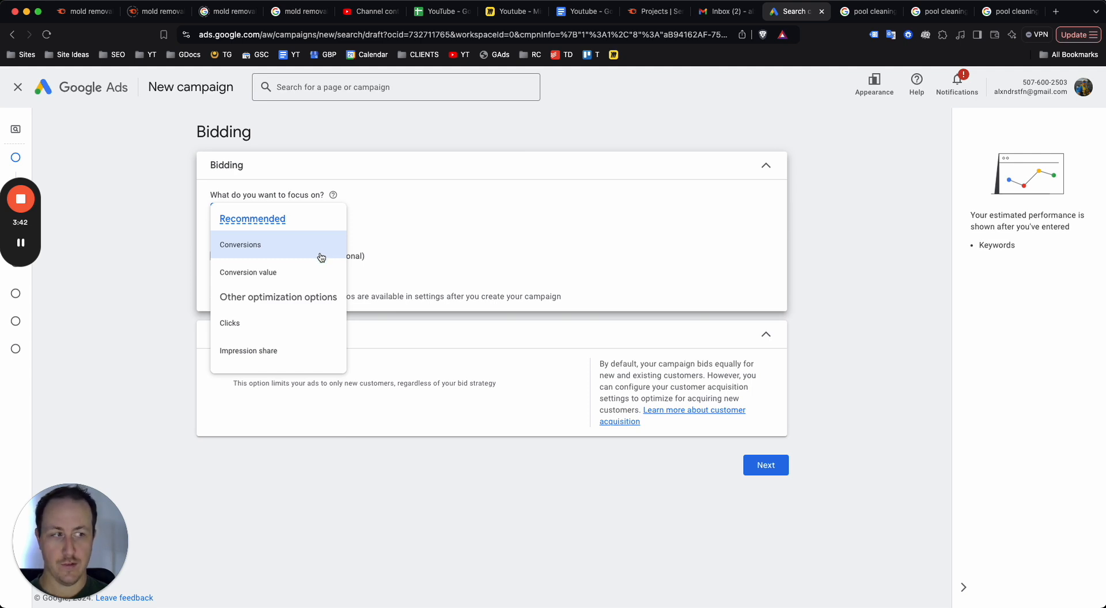
left_click(282, 325)
left_click(215, 256)
left_click(270, 301)
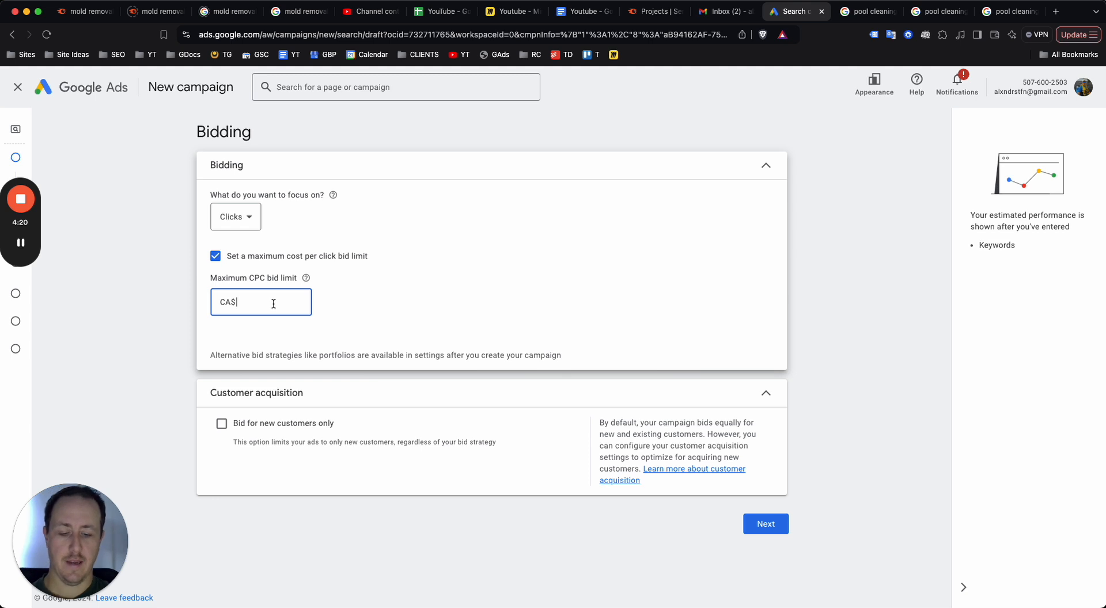
type("10")
left_click(848, 251)
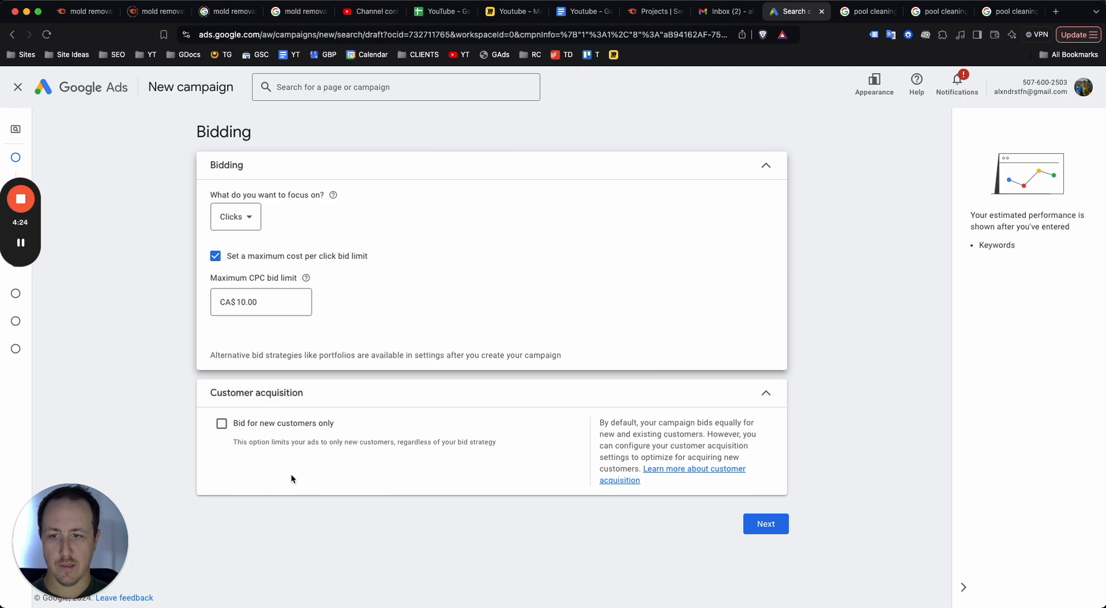
Review the option to bid for new customers only, leave it off, and continue to the campaign settings
scroll(286, 458, "up", 5)
scroll(288, 451, "down", 5)
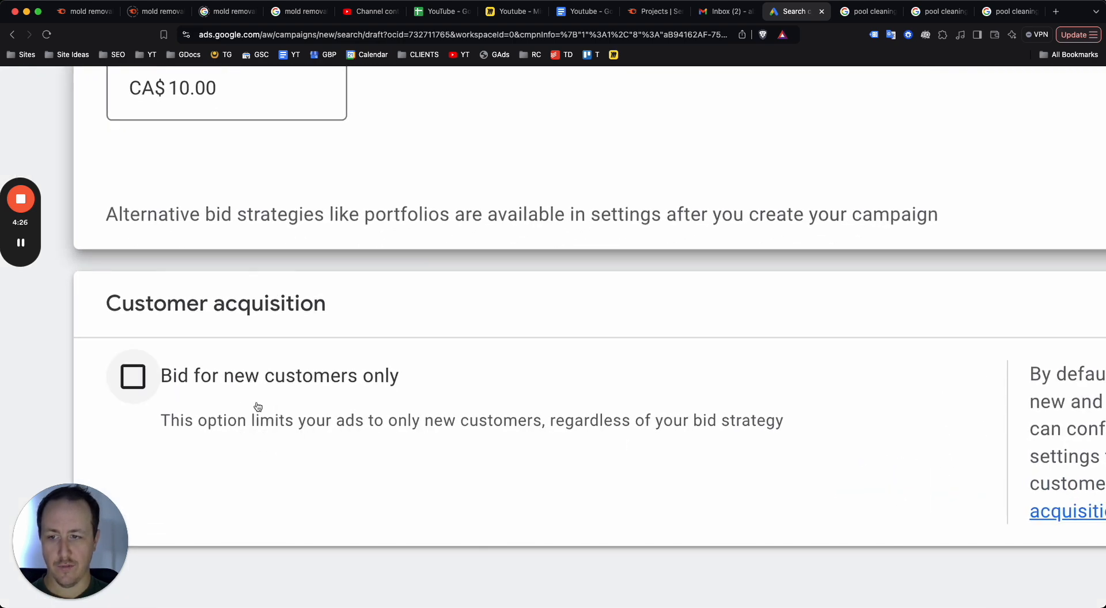
scroll(257, 407, "up", 5)
scroll(259, 407, "down", 5)
scroll(260, 412, "up", 5)
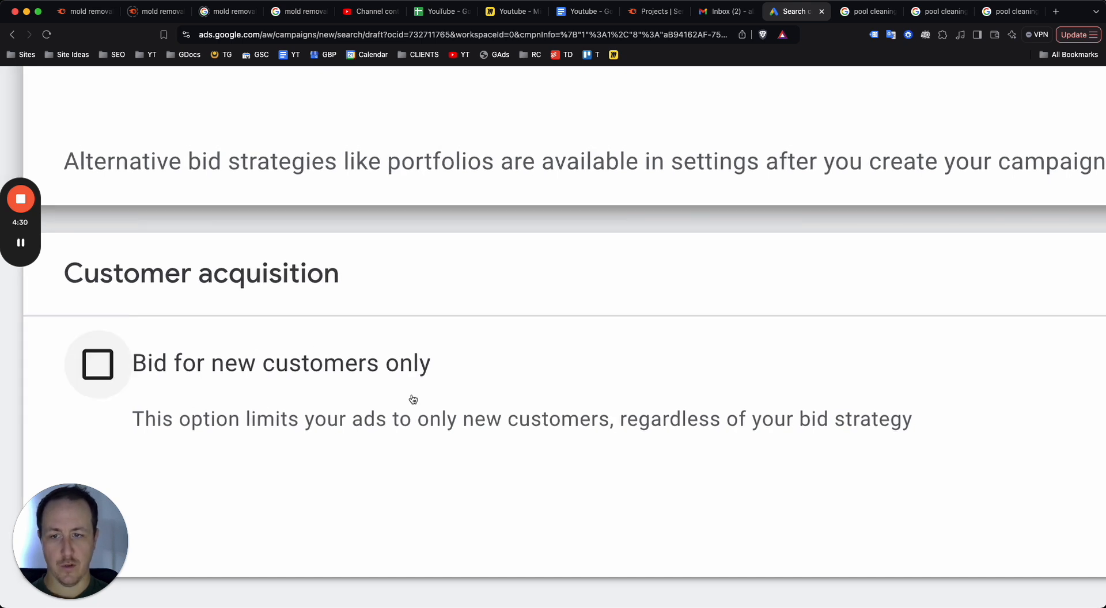
scroll(279, 425, "down", 5)
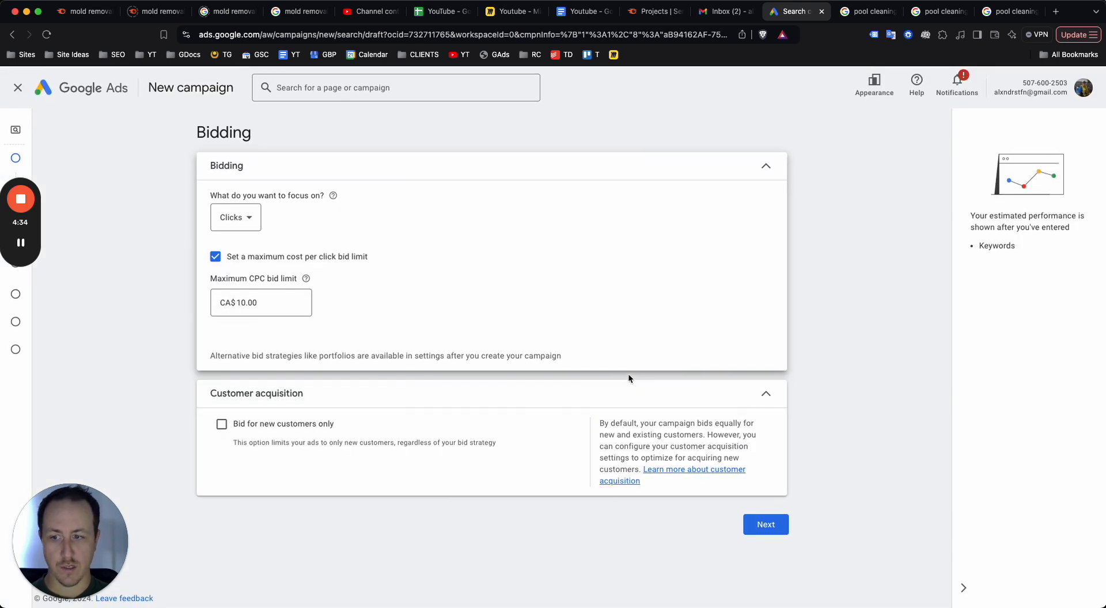
left_click(783, 525)
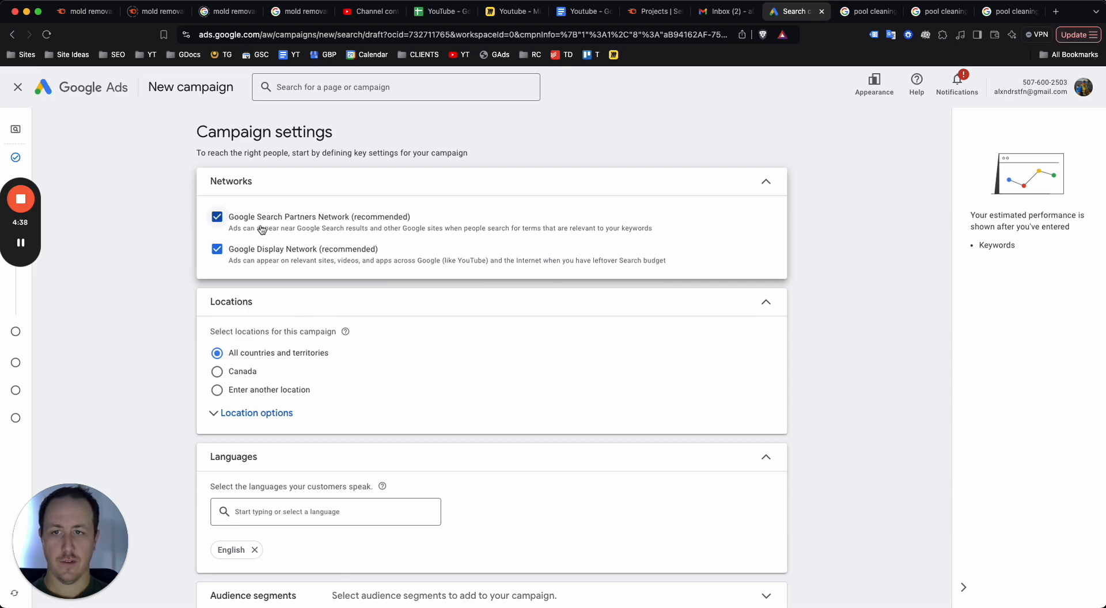
Exclude the Google Display Network and Google Search Partners Network from the campaign, and hide the alert about the inactive account
scroll(260, 229, "up", 3)
scroll(262, 230, "up", 1)
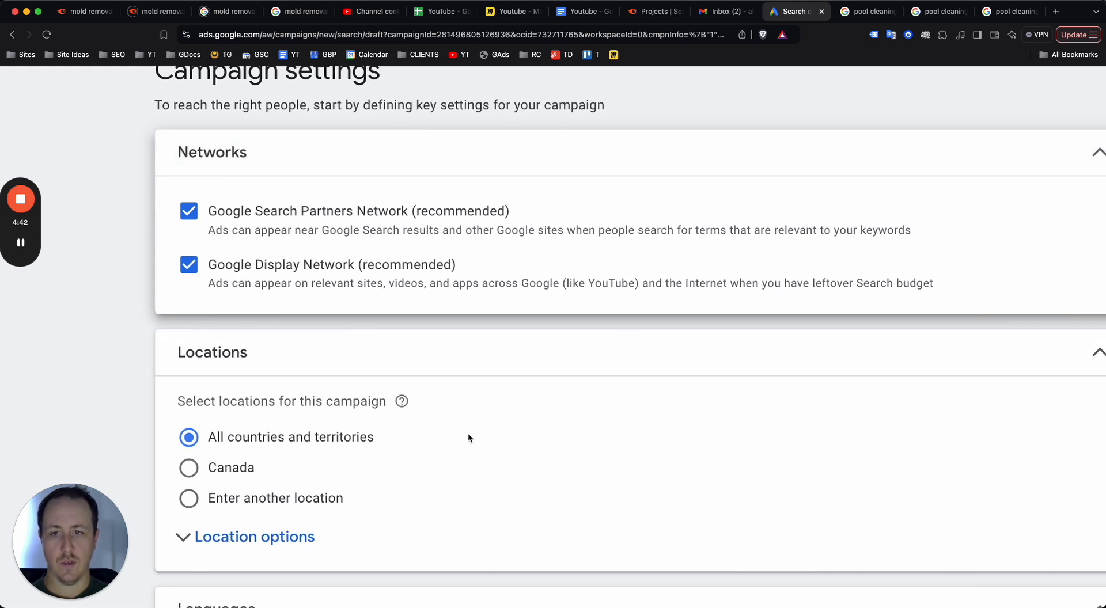
left_click(196, 276)
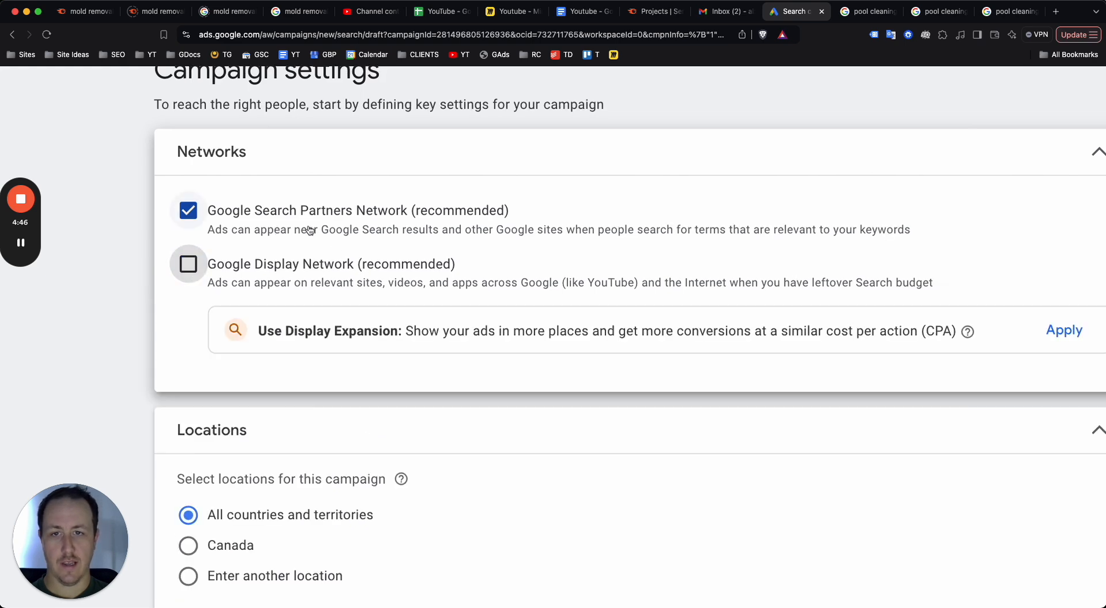
scroll(309, 229, "up", 1)
scroll(310, 230, "up", 2)
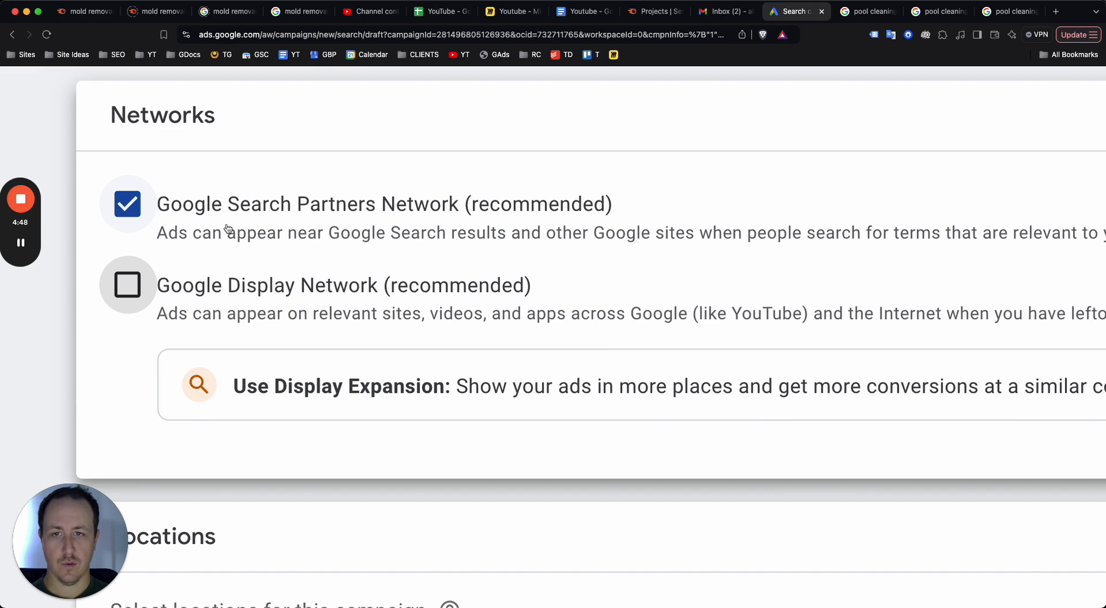
left_click(161, 217)
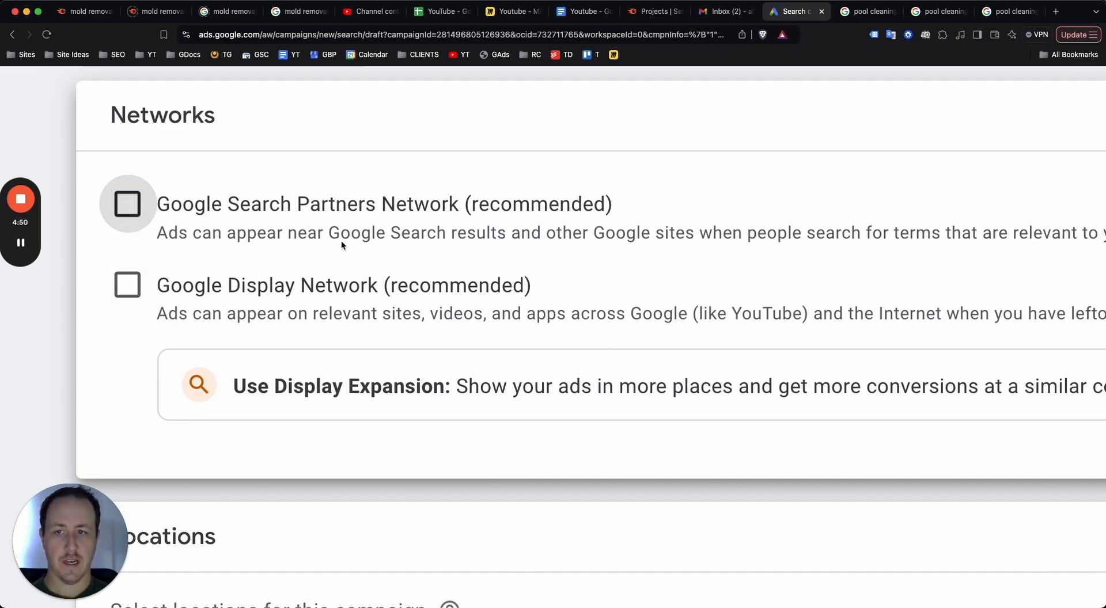
scroll(346, 242, "down", 2)
scroll(352, 246, "down", 2)
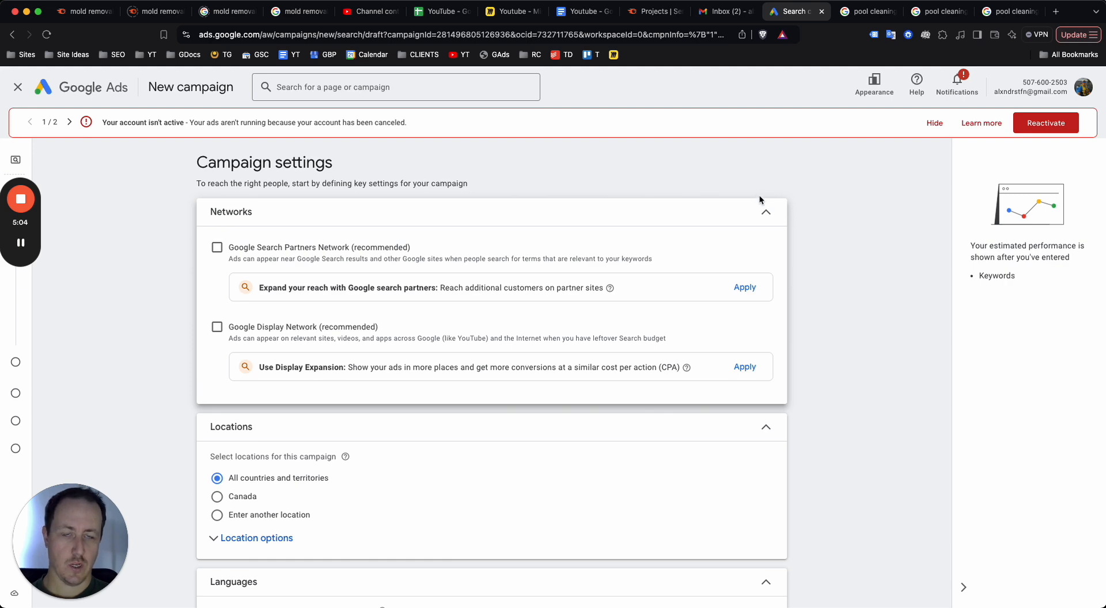
left_click(935, 123)
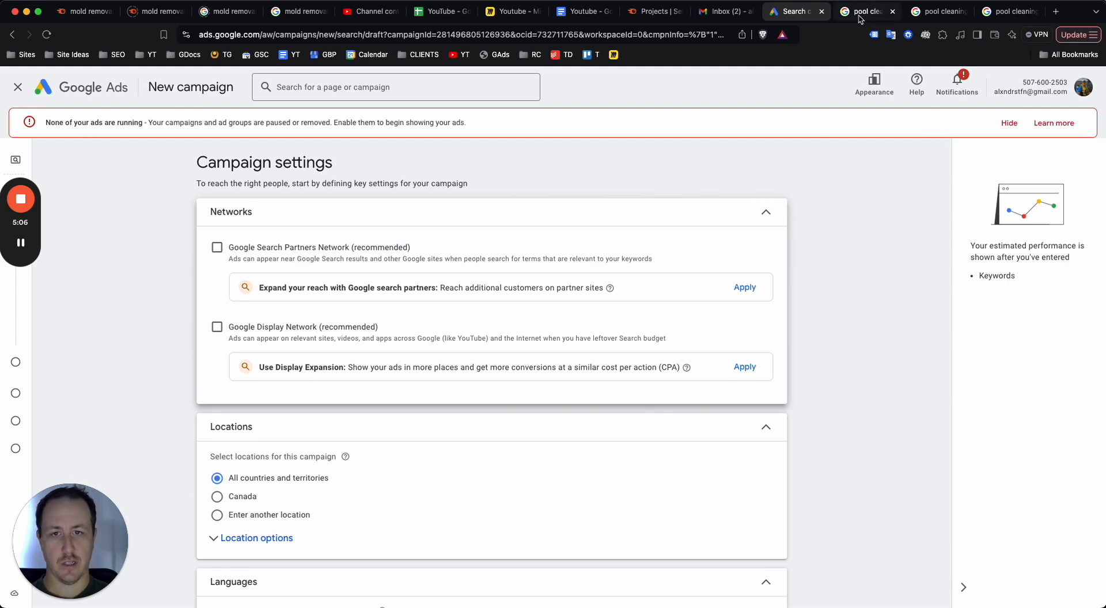
Expand the location options and restrict targeting to Presence: People in or regularly in your included locations
left_click(859, 22)
left_click(802, 21)
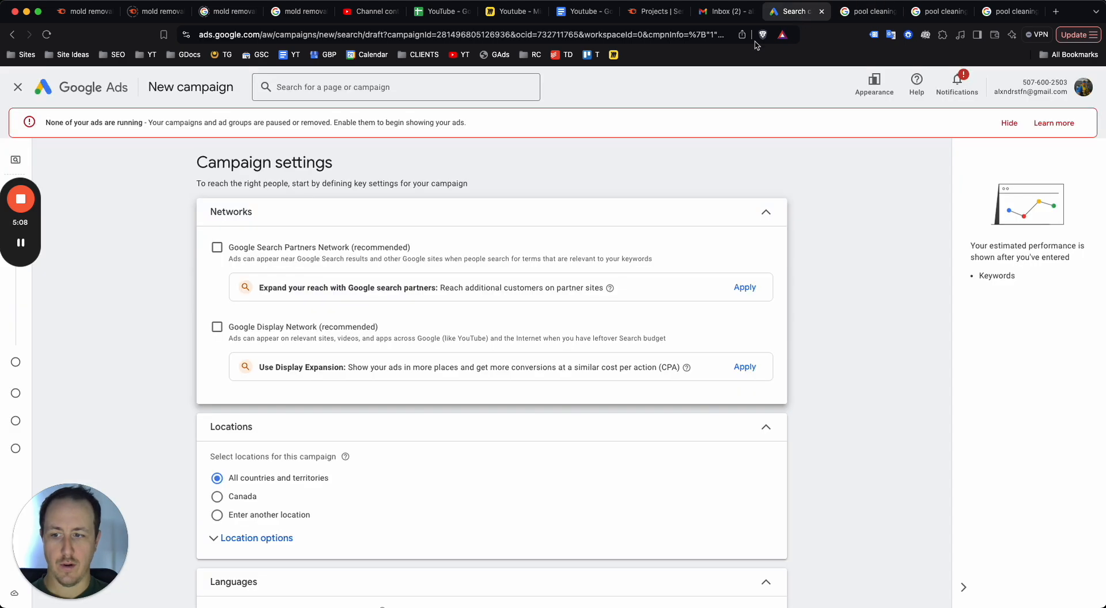
scroll(564, 231, "down", 5)
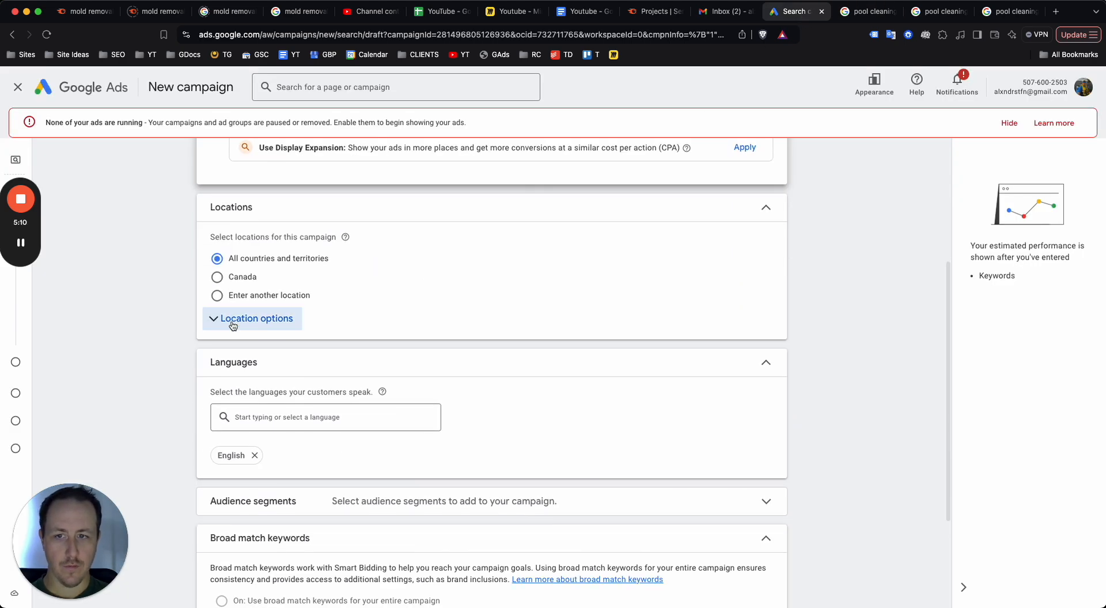
left_click(232, 325)
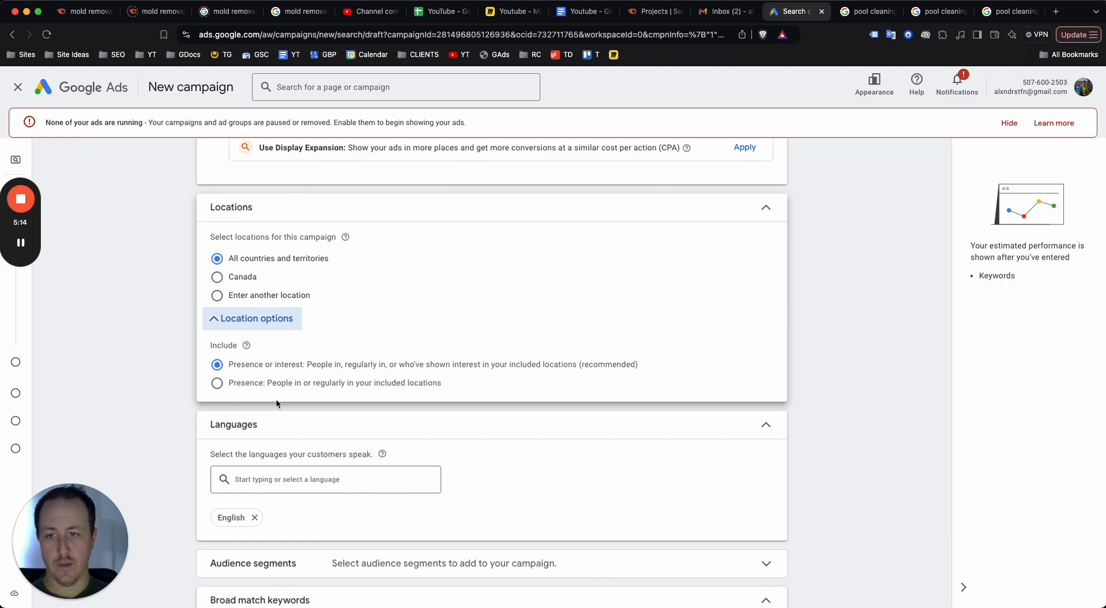
scroll(275, 399, "up", 5)
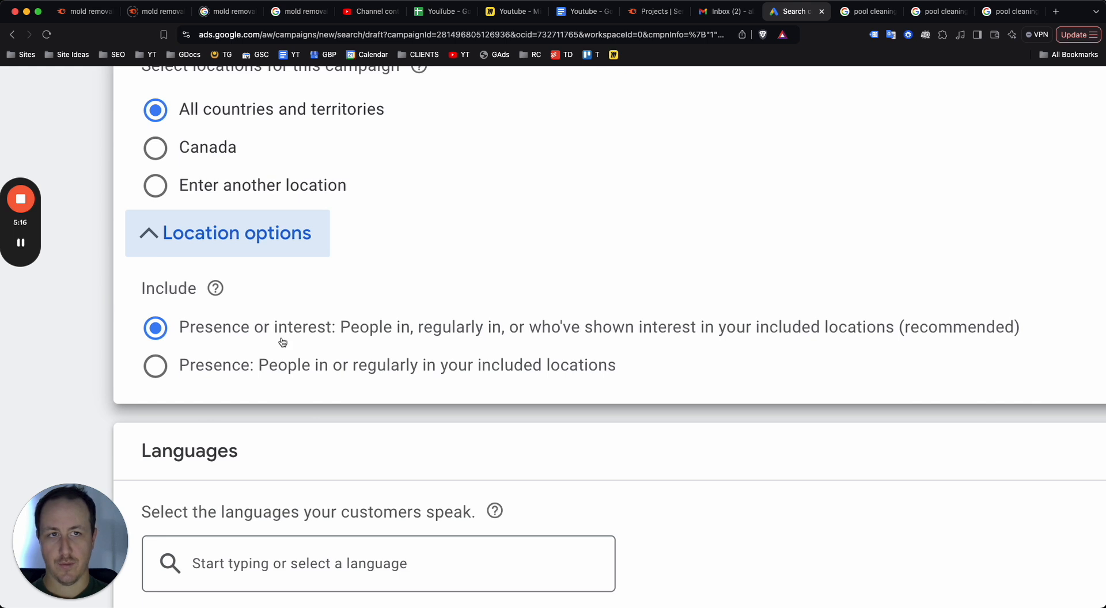
left_click(189, 377)
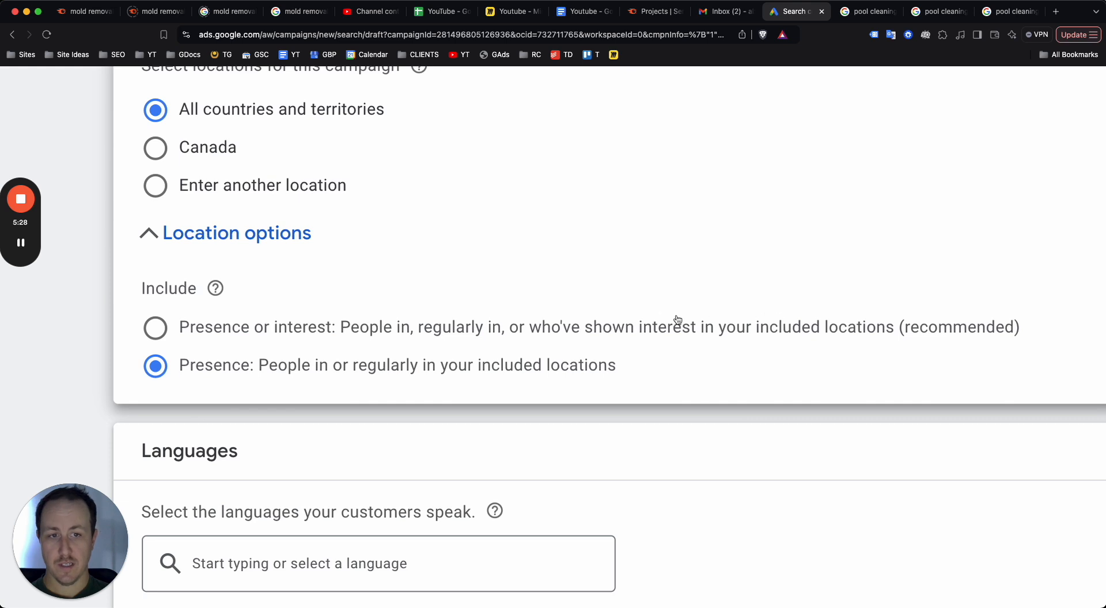
key("super+0")
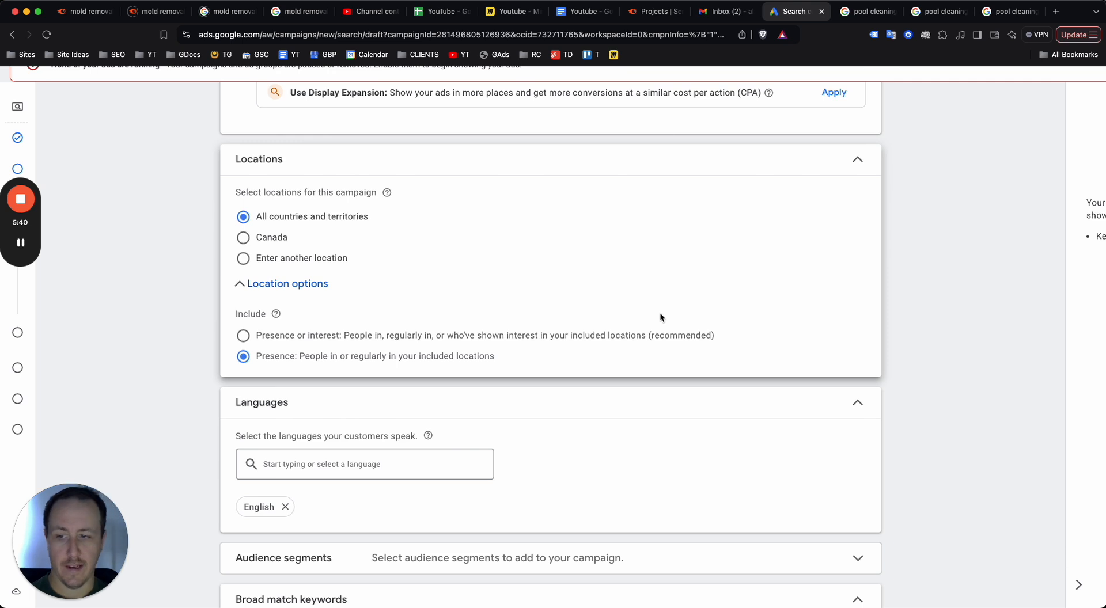
scroll(525, 308, "down", 1)
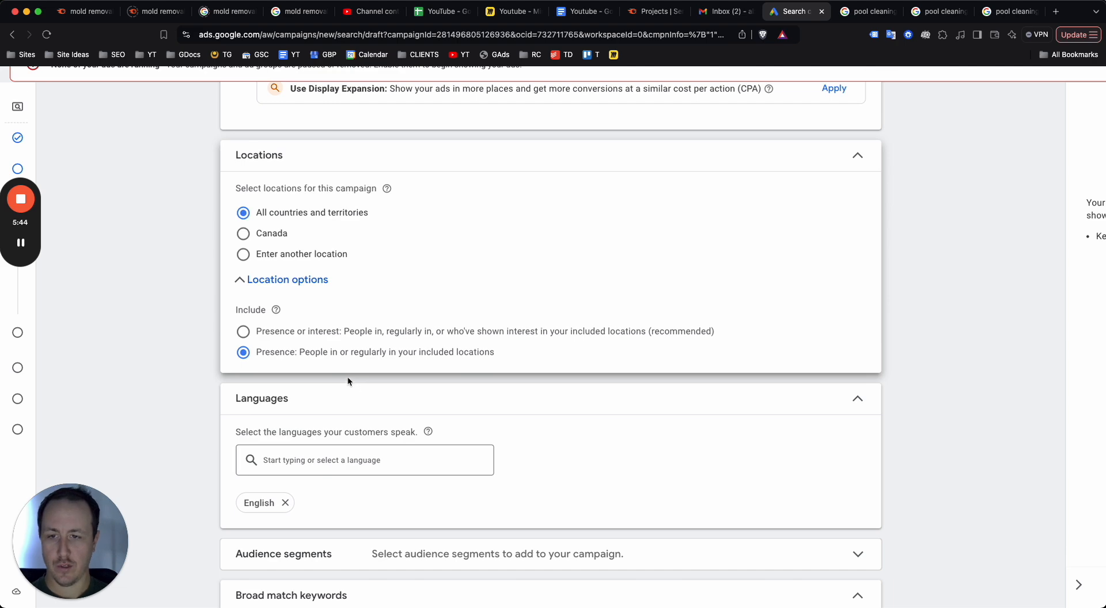
scroll(347, 377, "up", 5, "ctrl")
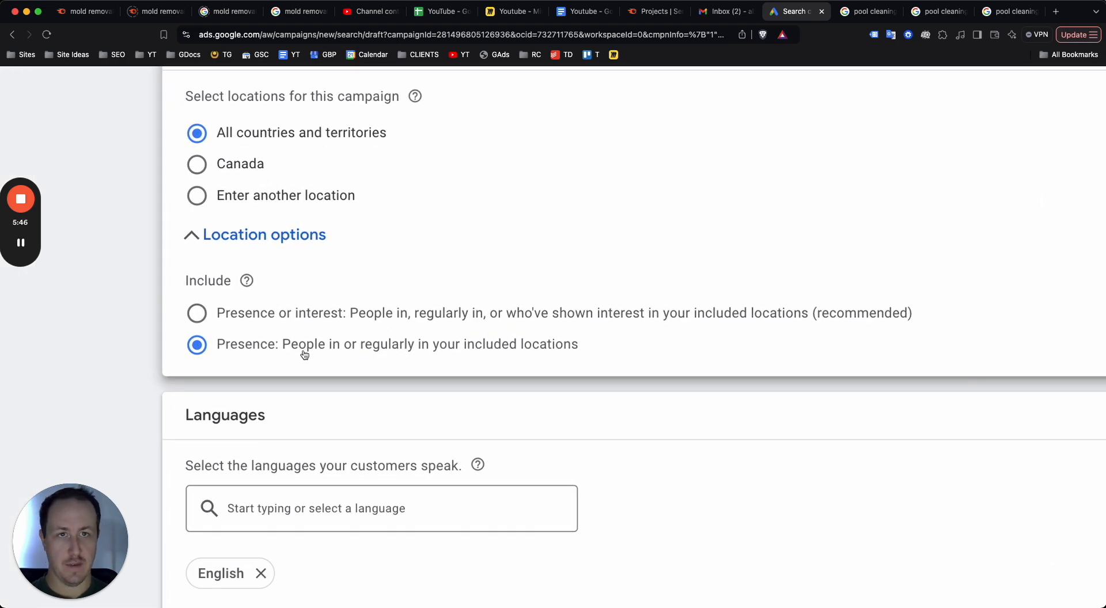
scroll(305, 355, "down", 5, "ctrl")
Choose to enter another location and include the city of Phoenix, Arizona, United States in the campaign
left_click(217, 292)
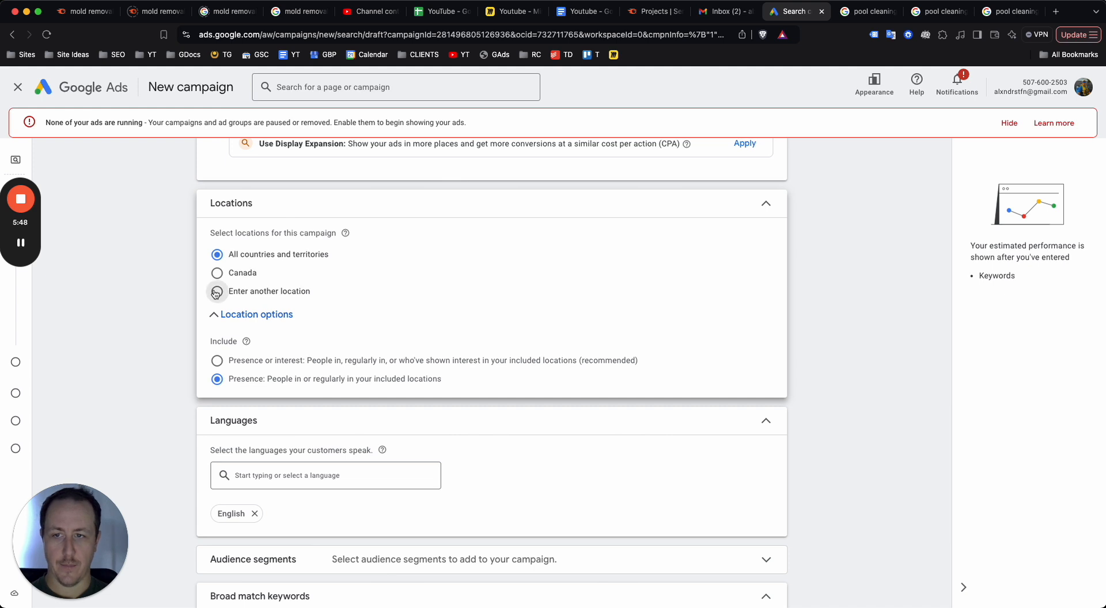
scroll(282, 333, "up", 4)
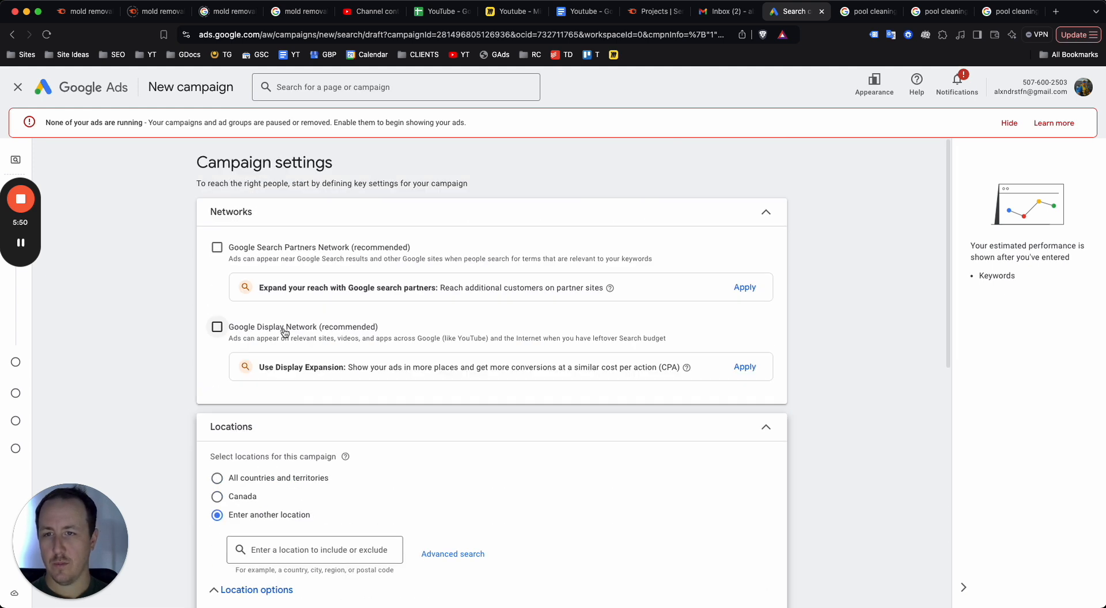
scroll(284, 333, "down", 4)
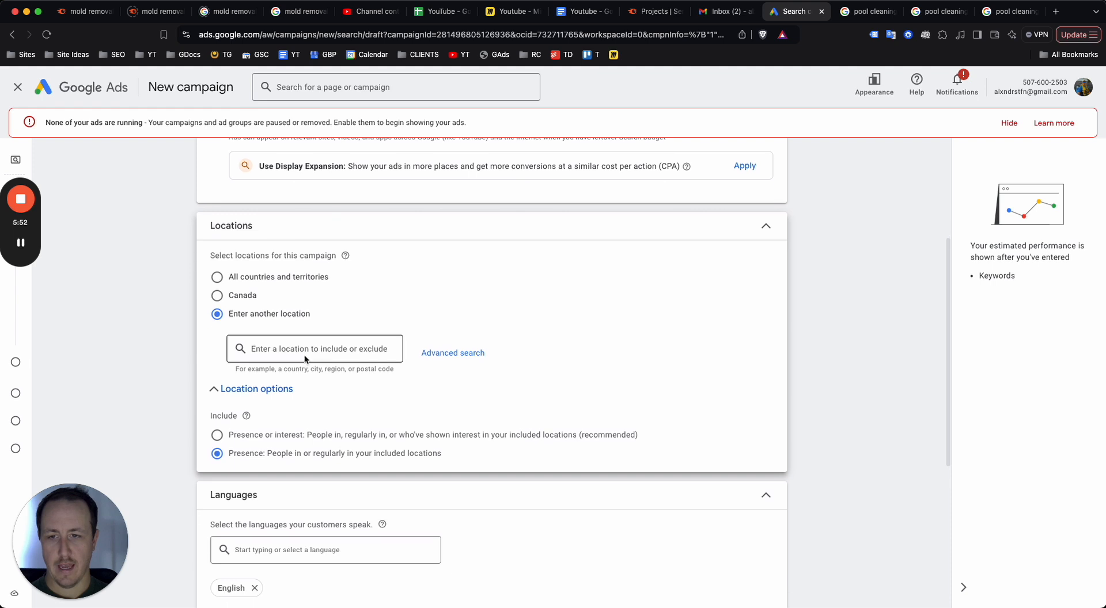
type("Phoenix")
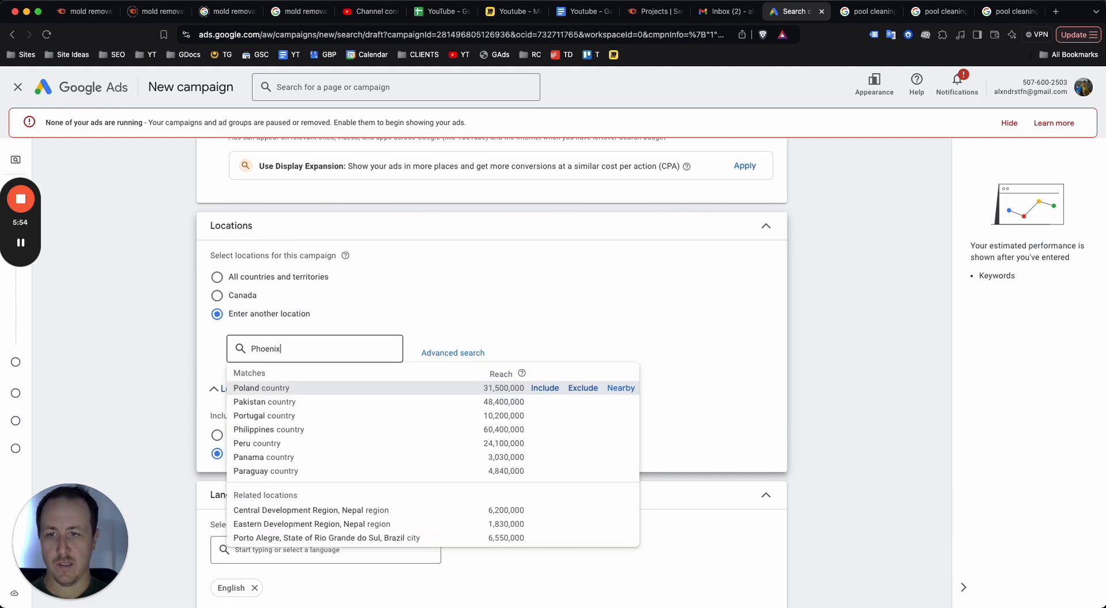
left_click(543, 388)
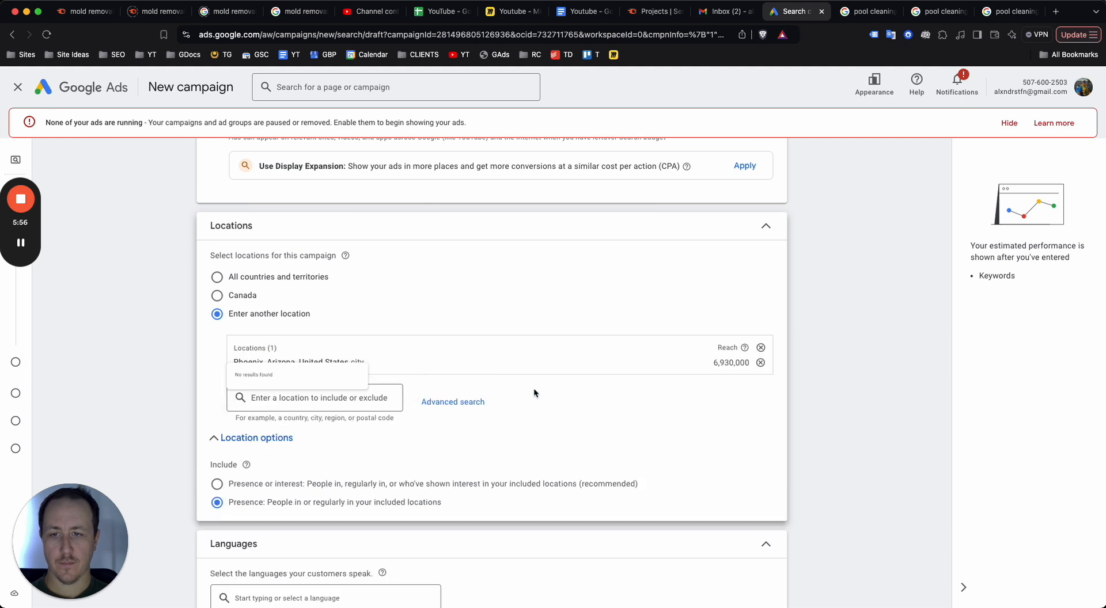
Check the Phoenix city area on the advanced location search map and remove that city from the targeted locations
left_click(455, 403)
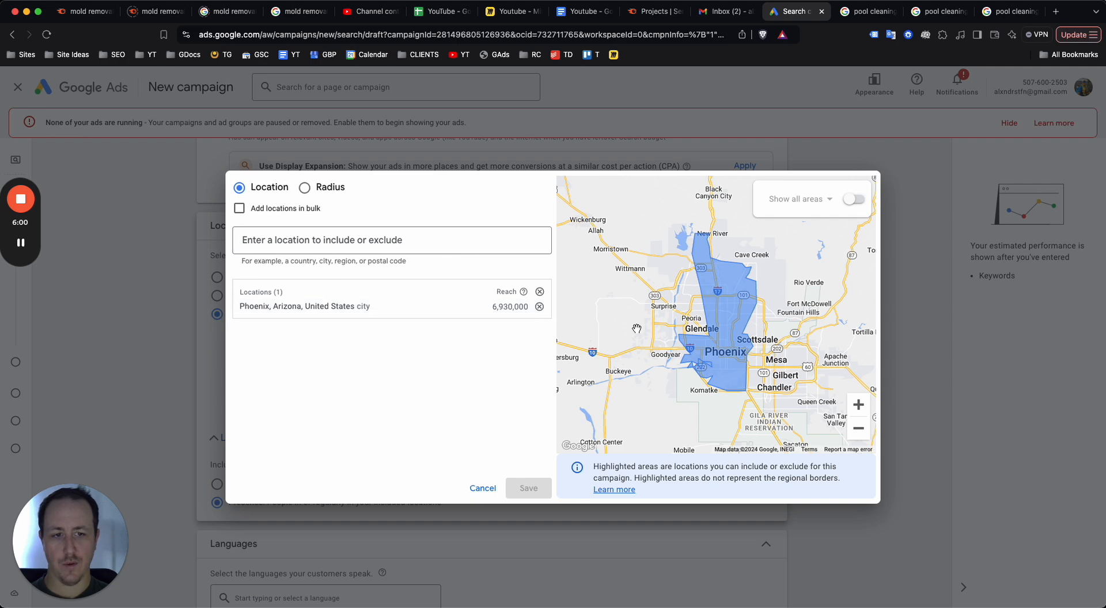
scroll(735, 362, "up", 3)
scroll(735, 362, "up", 3)
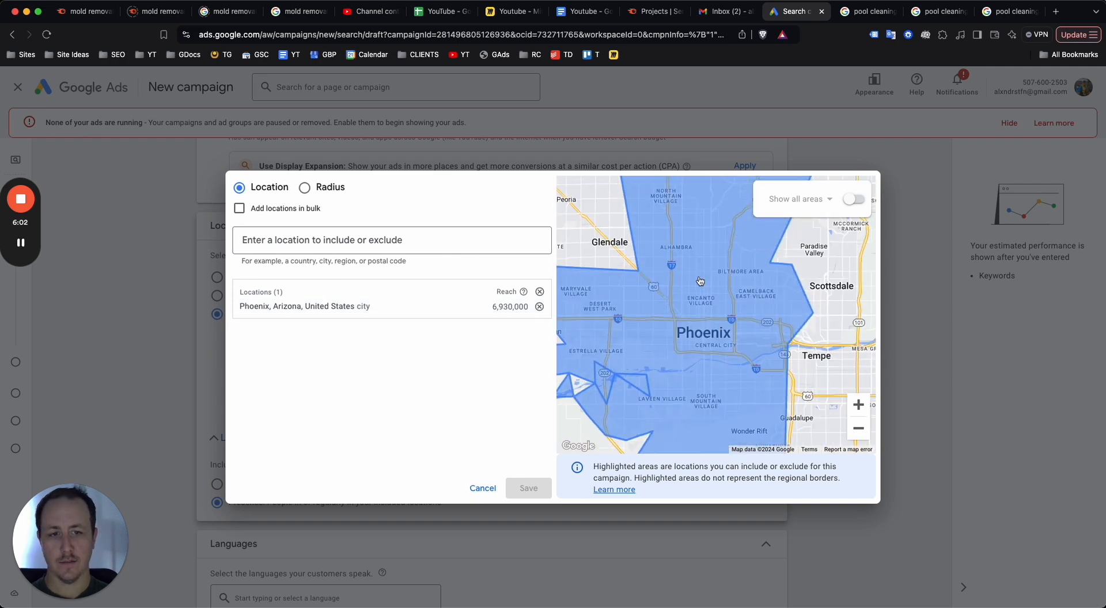
scroll(713, 293, "down", 5)
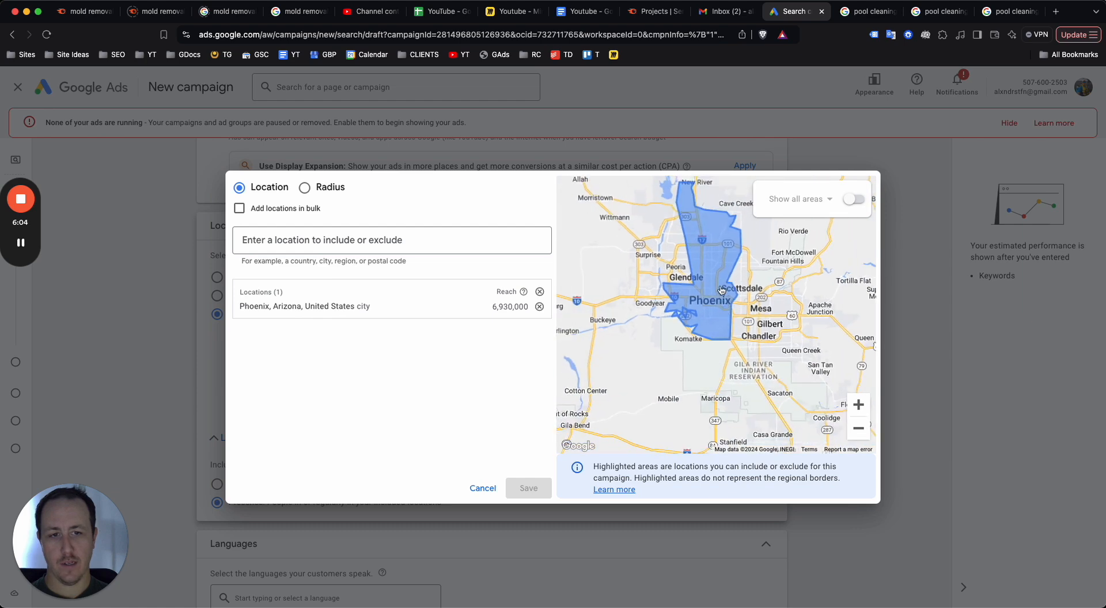
scroll(722, 311, "down", 2)
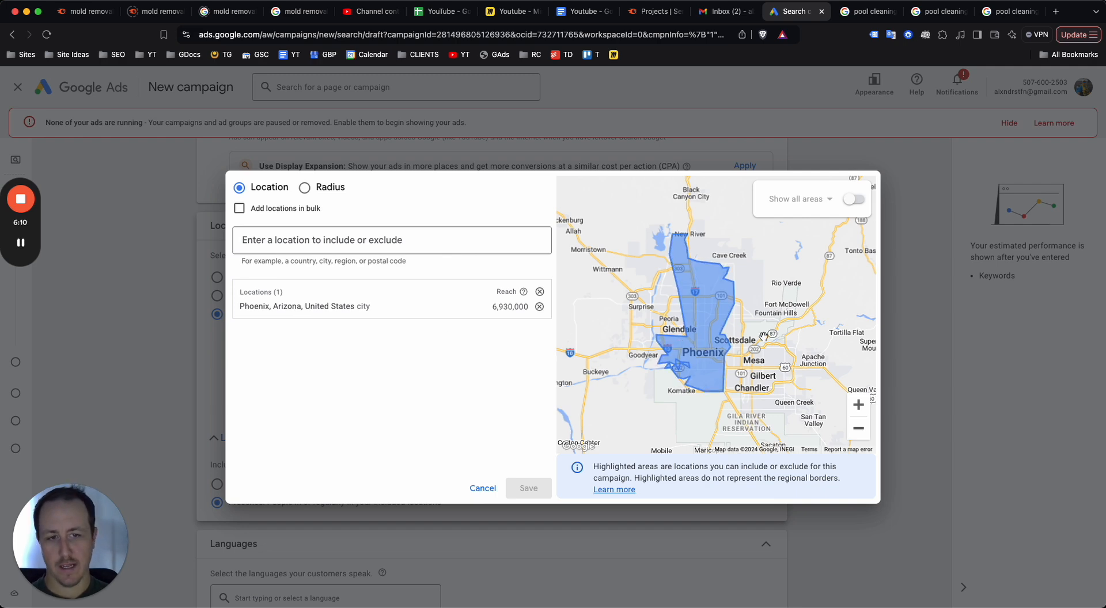
left_click(540, 307)
Switch to radius targeting and include a 20 mi radius around Phoenix, AZ, USA
left_click(305, 187)
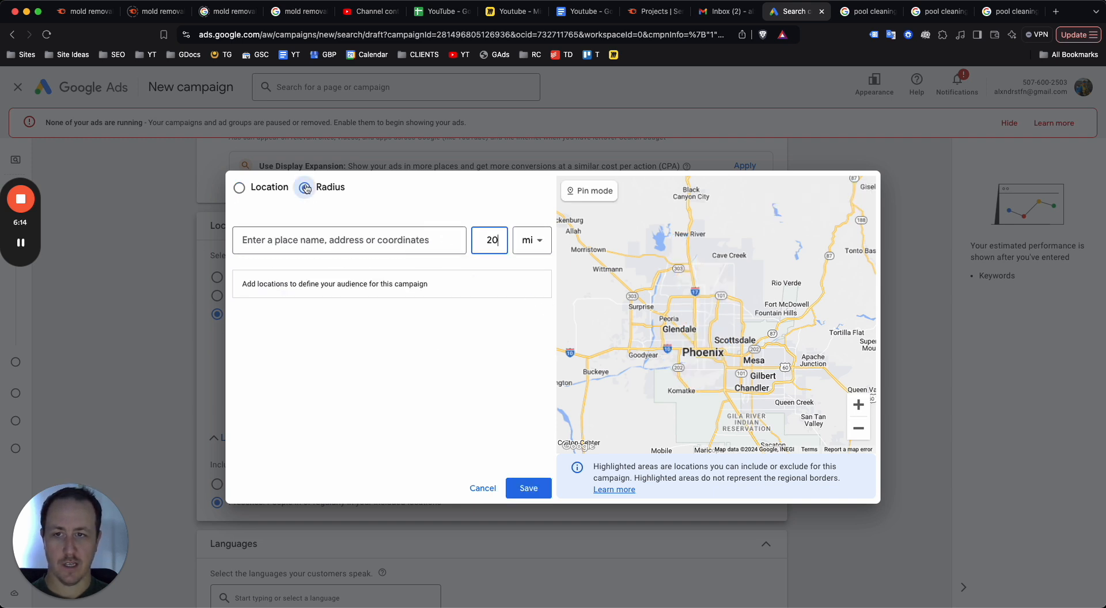
left_click(350, 246)
type("phoe")
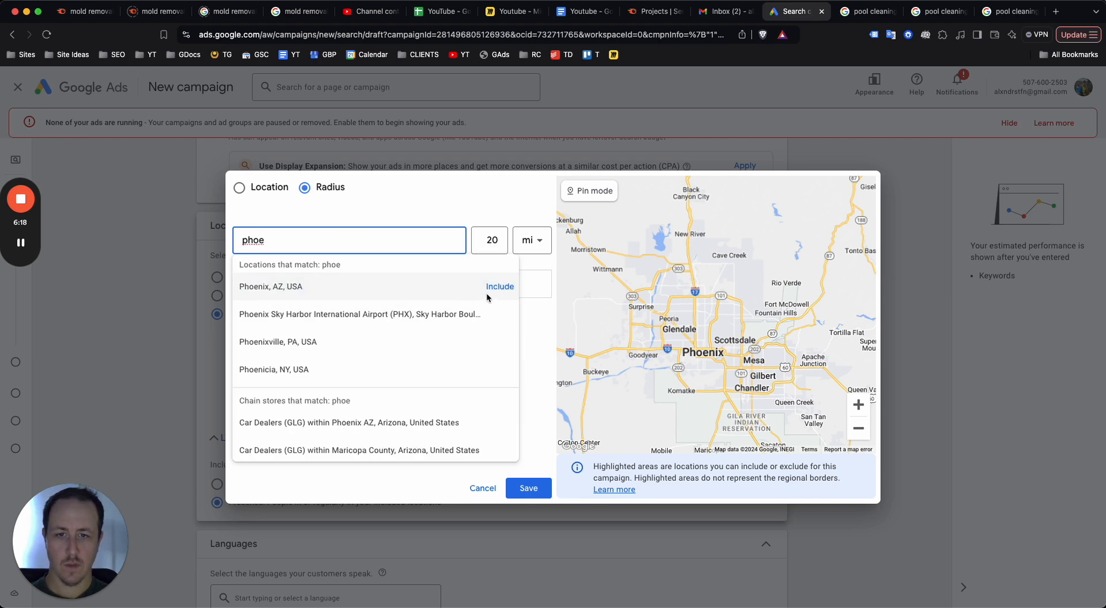
left_click(490, 290)
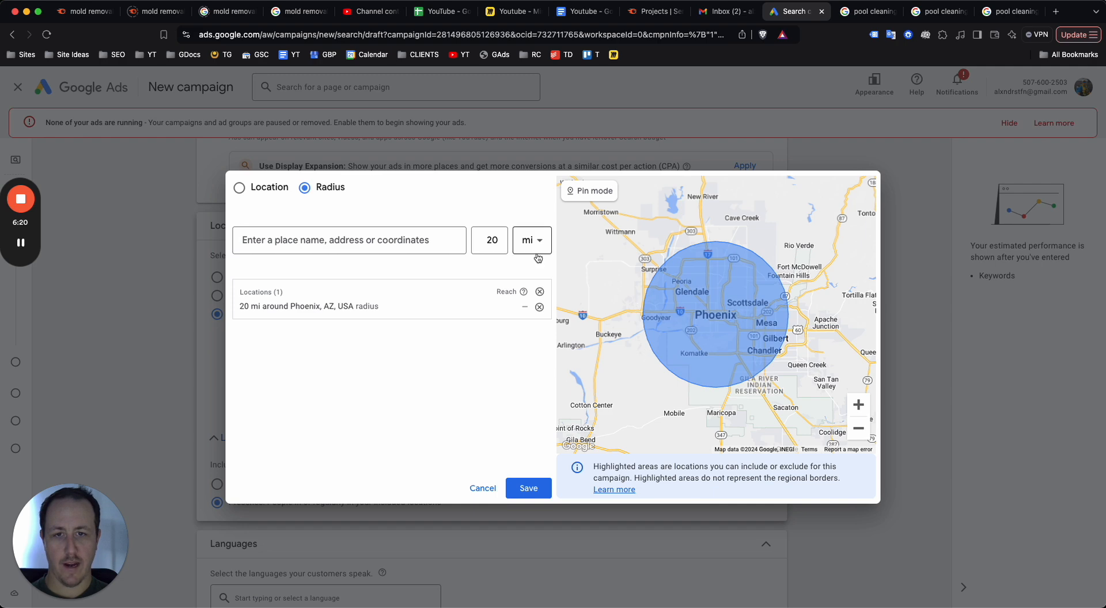
Set the target radius around Phoenix to 10 mi, check its coverage on the map, and save the location targeting
left_click(493, 242)
double_click(492, 242)
type("10")
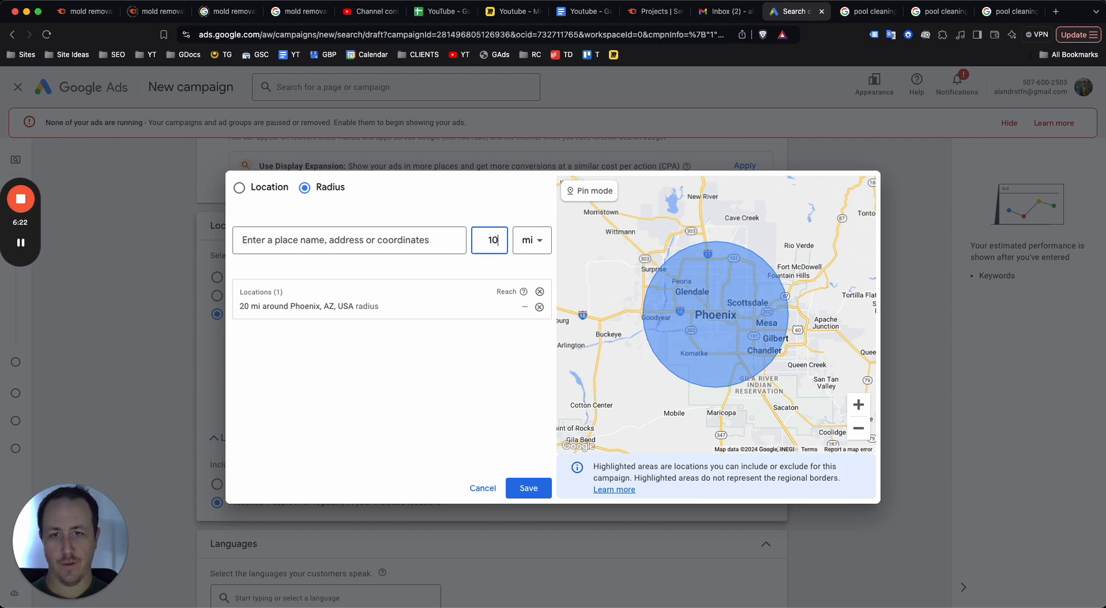
left_click(473, 309)
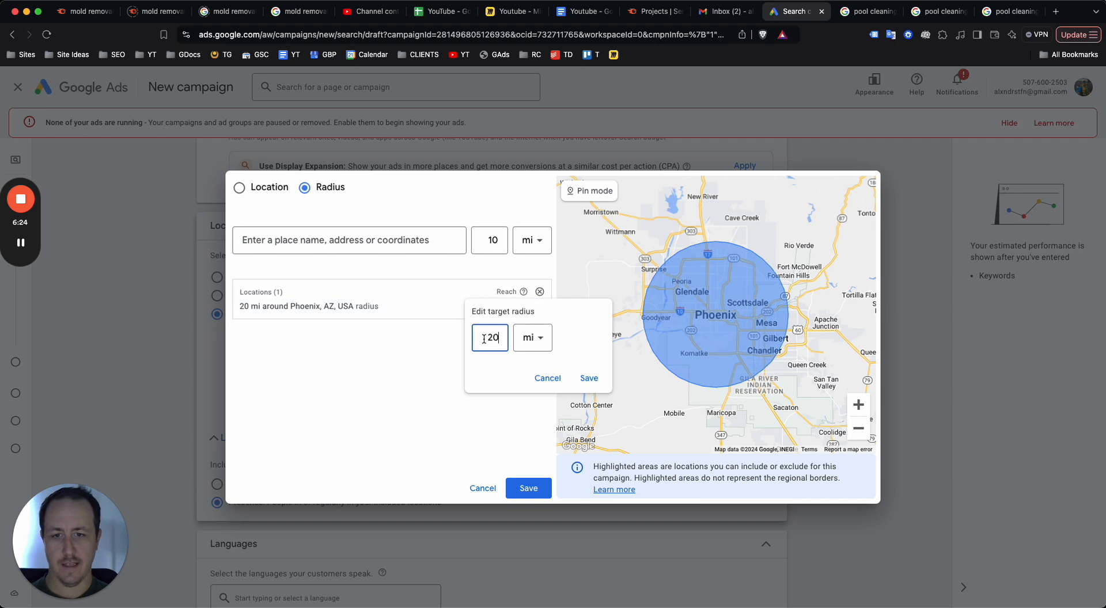
double_click(489, 337)
type("10")
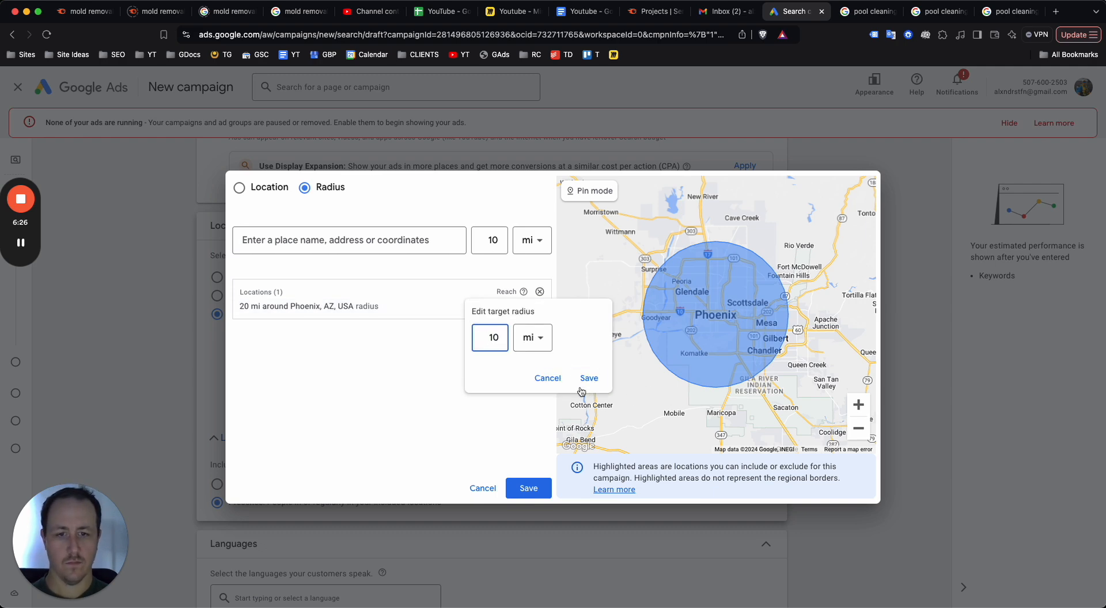
left_click(589, 378)
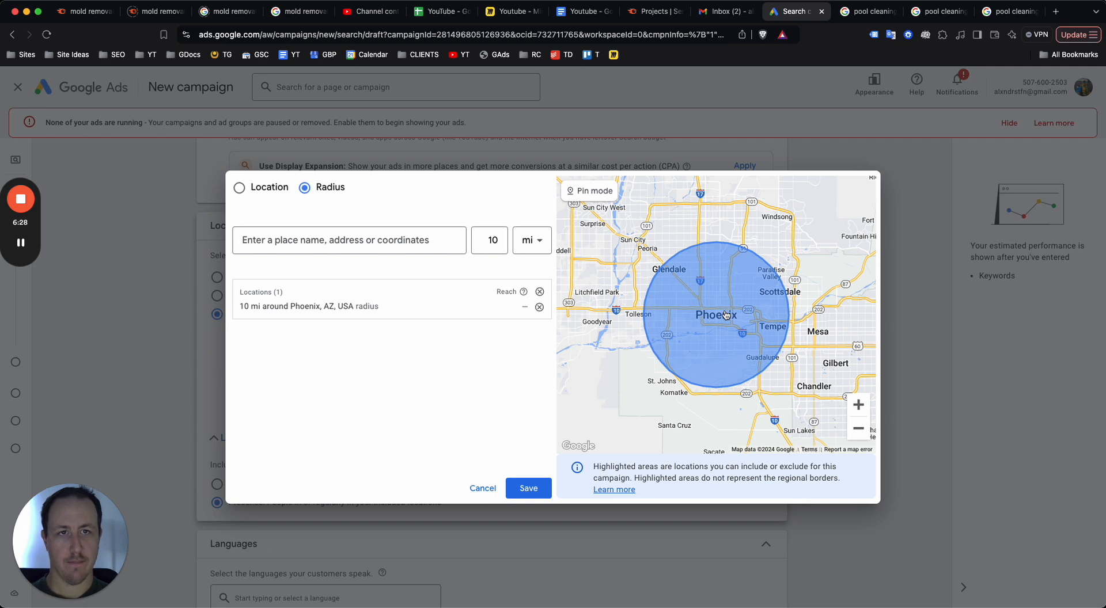
scroll(725, 310, "up", 2)
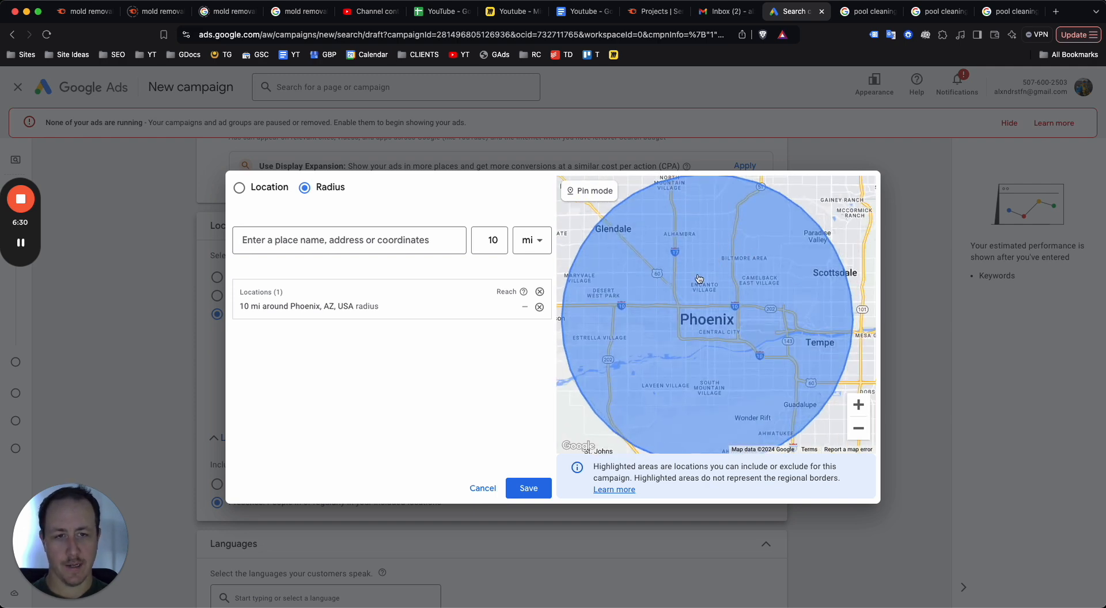
scroll(699, 279, "down", 2)
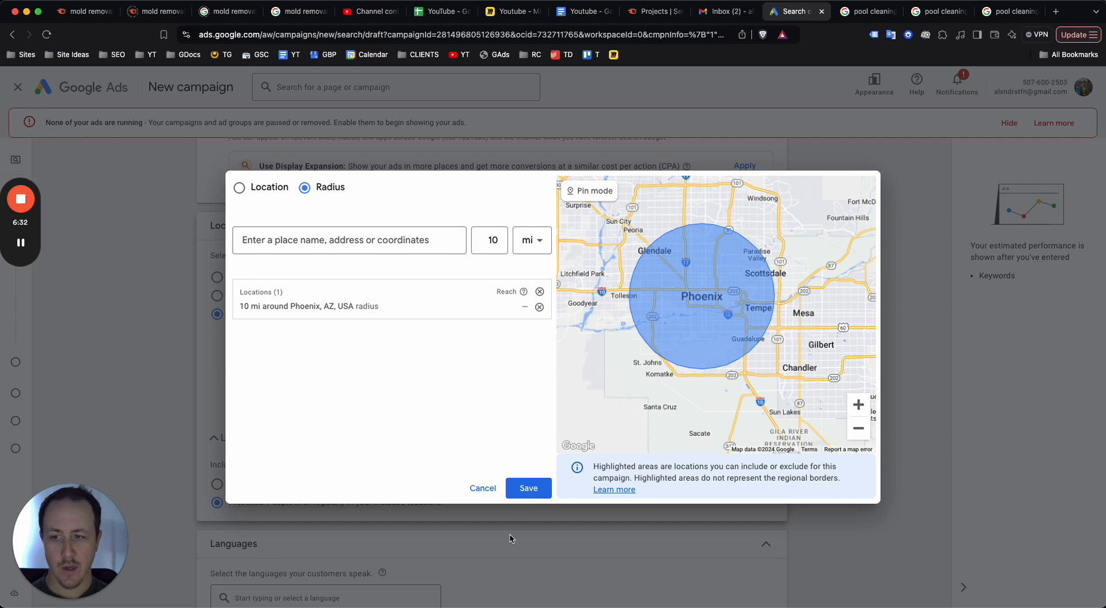
left_click(528, 493)
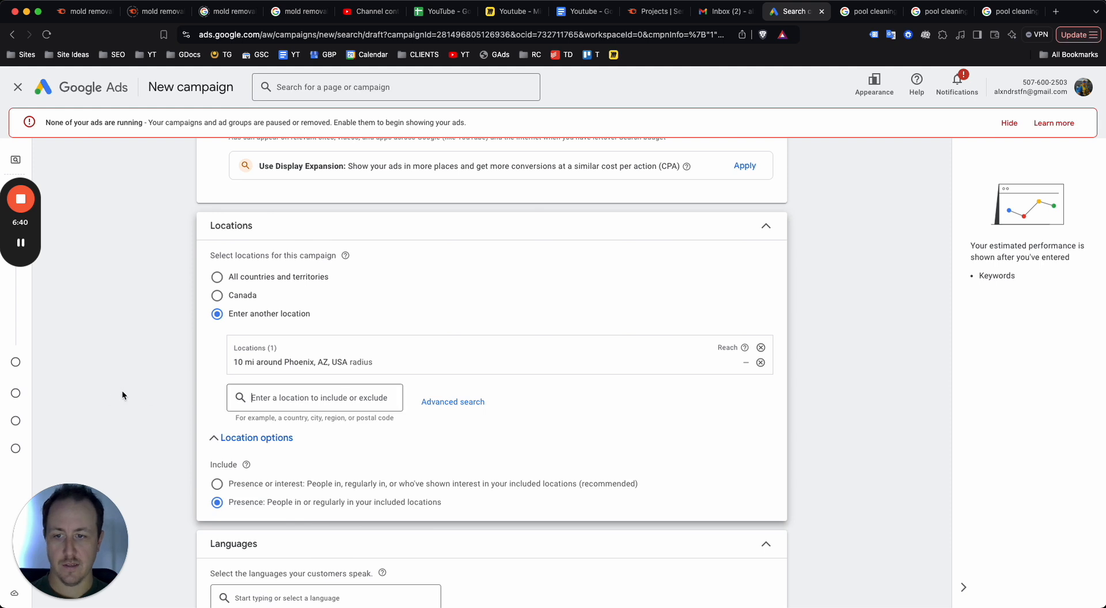
Hide the alert about no ads running and expand the campaign's audience segments settings
scroll(389, 339, "down", 5)
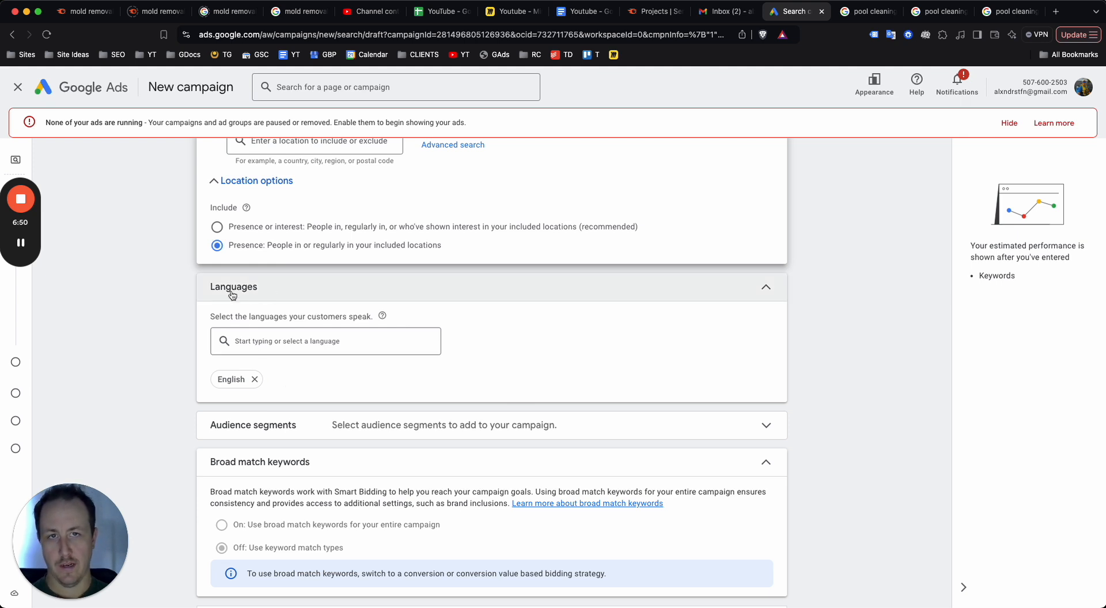
left_click(1010, 129)
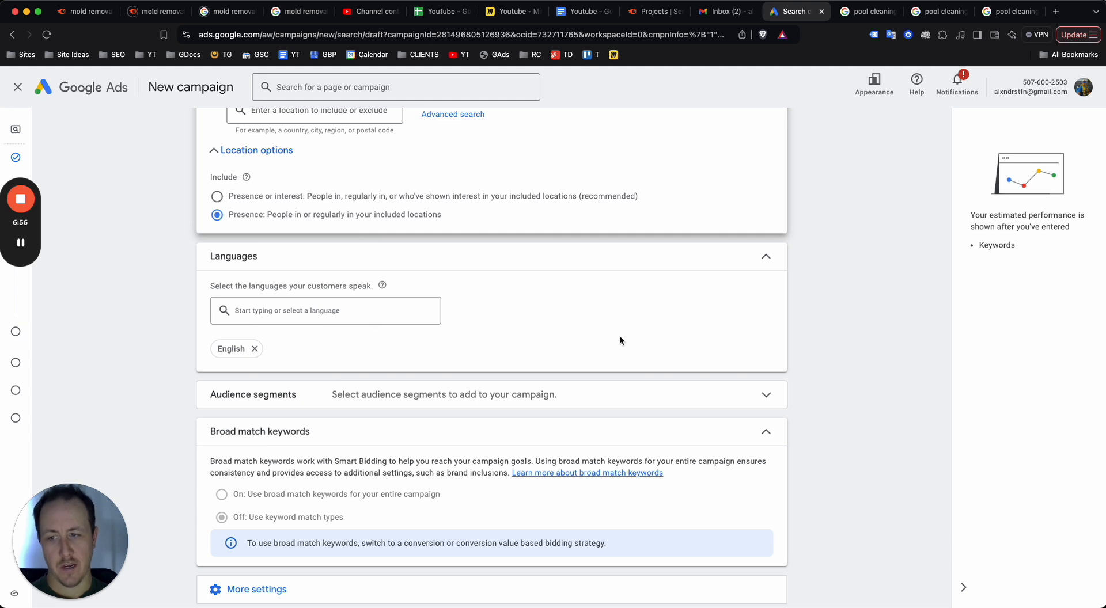
scroll(620, 341, "down", 2)
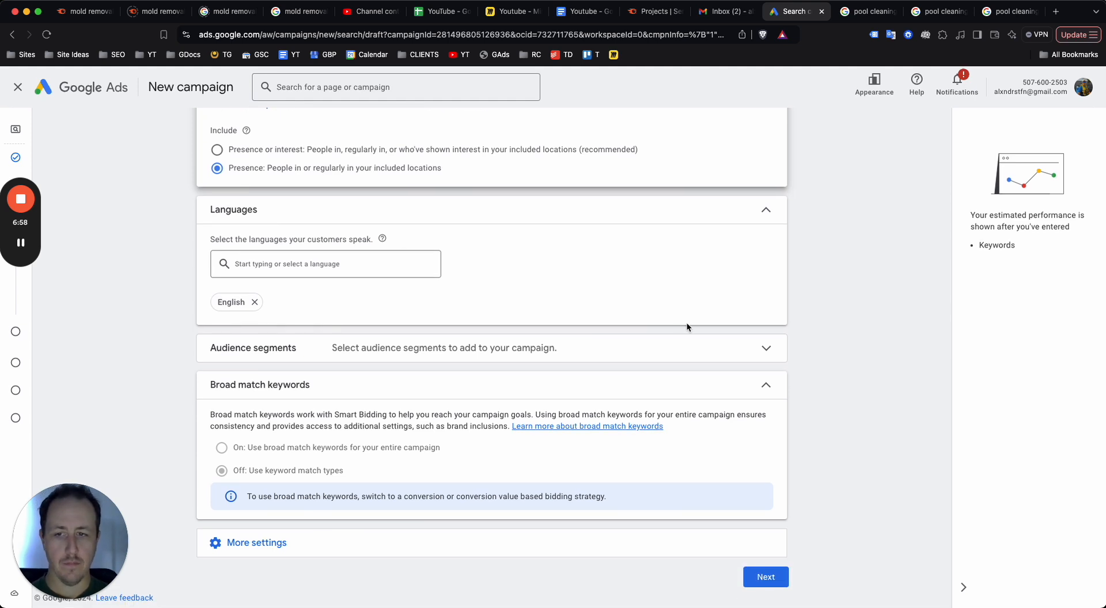
left_click(726, 344)
scroll(518, 291, "down", 3)
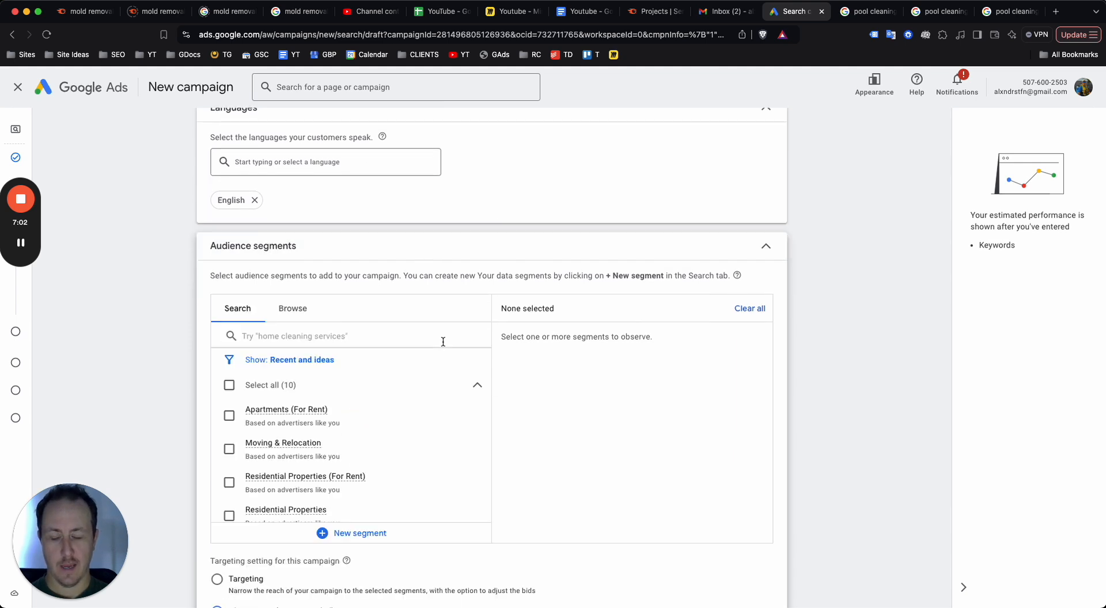
Examine the suggested audience segments for ones relevant to pool cleaning, such as Home Cleaning Services, Home Improvement, and Home & Garden
scroll(282, 398, "down", 2)
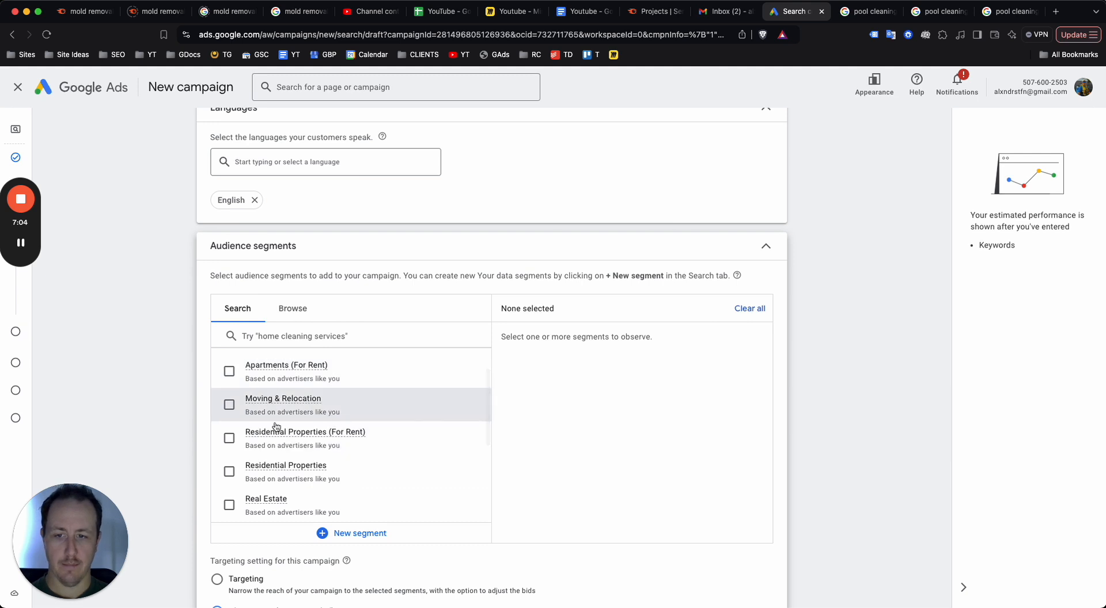
scroll(260, 444, "down", 3)
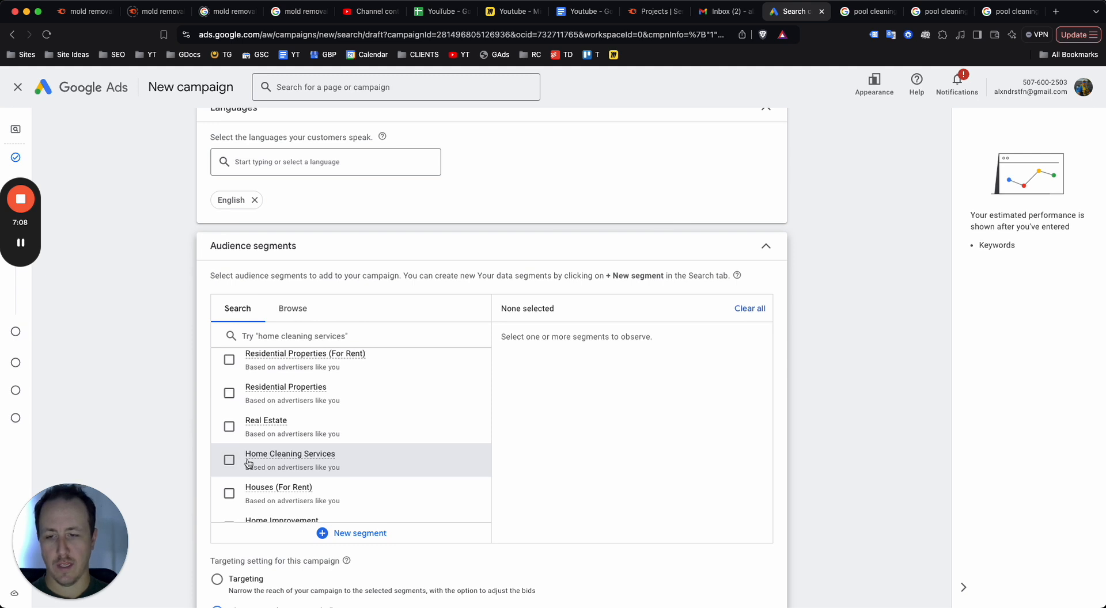
scroll(235, 464, "down", 3)
scroll(240, 446, "down", 1)
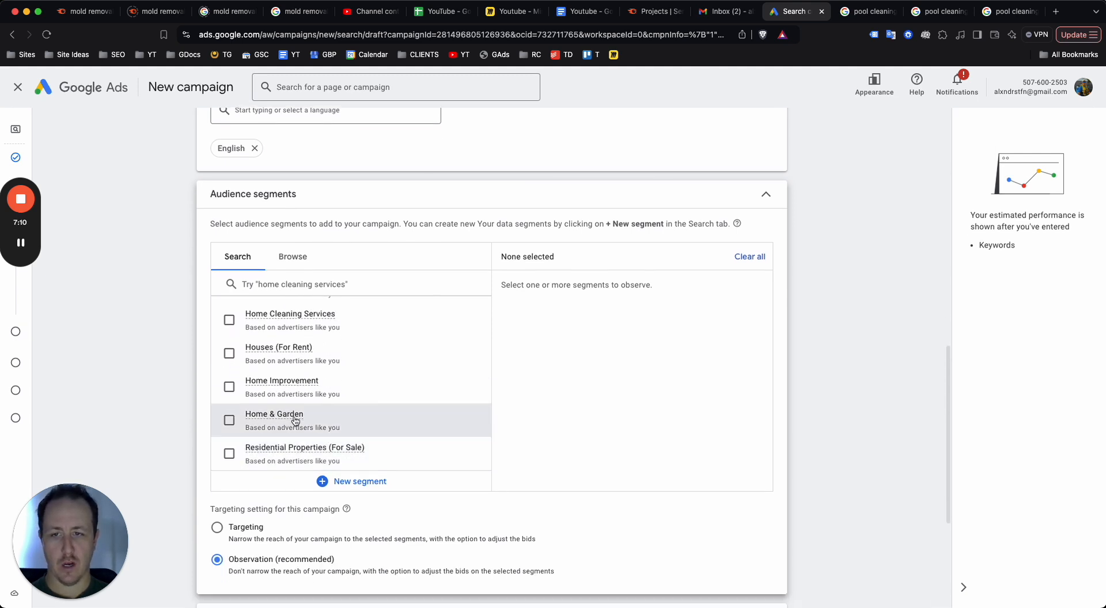
scroll(286, 408, "up", 2)
scroll(282, 404, "down", 1)
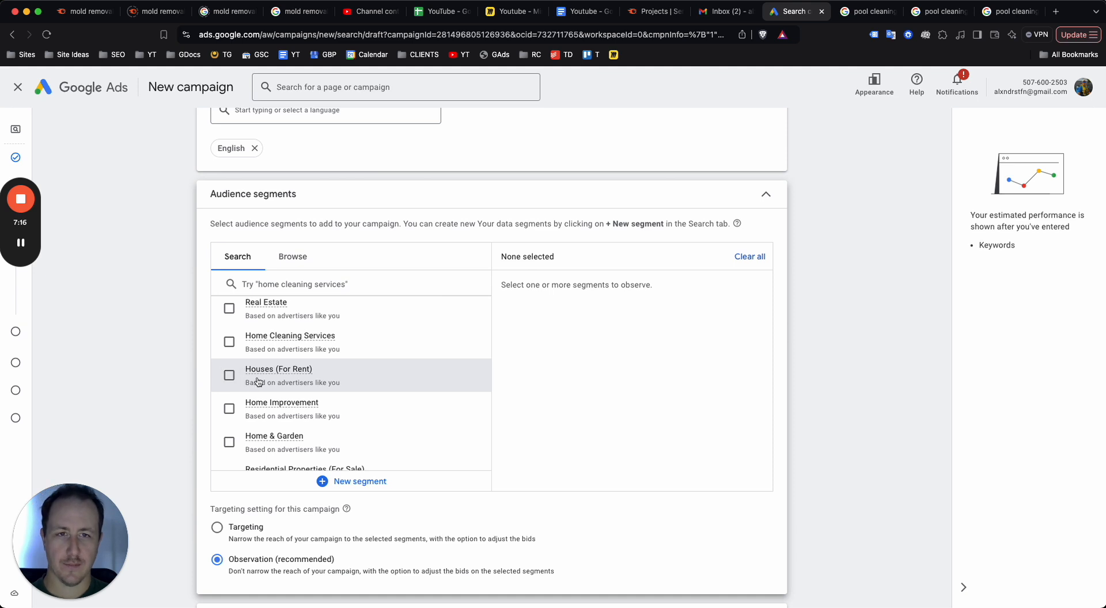
mouse_move(271, 373)
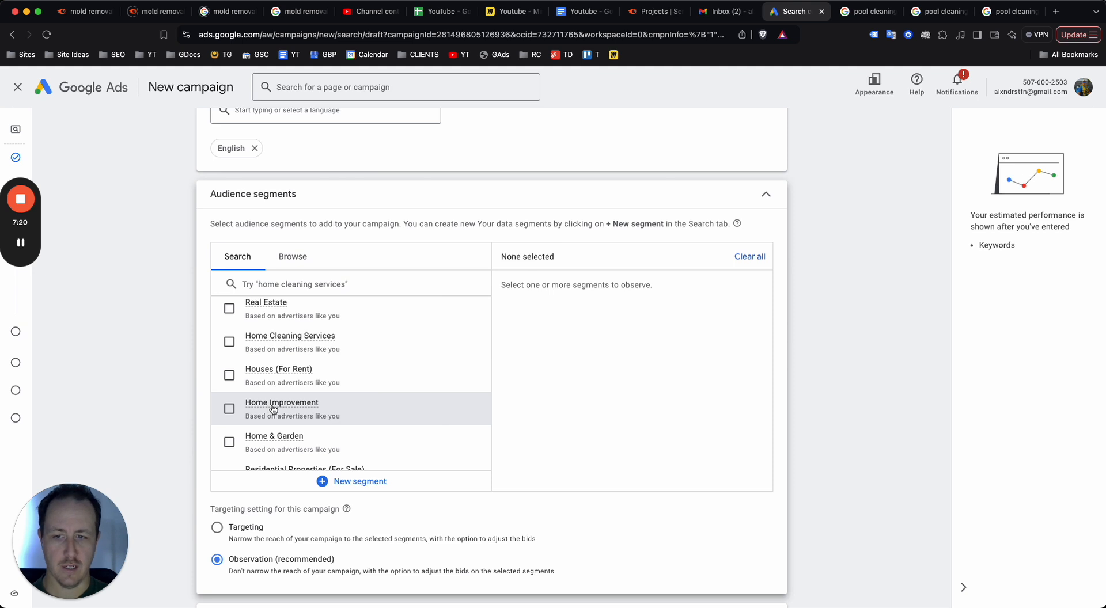
mouse_move(274, 410)
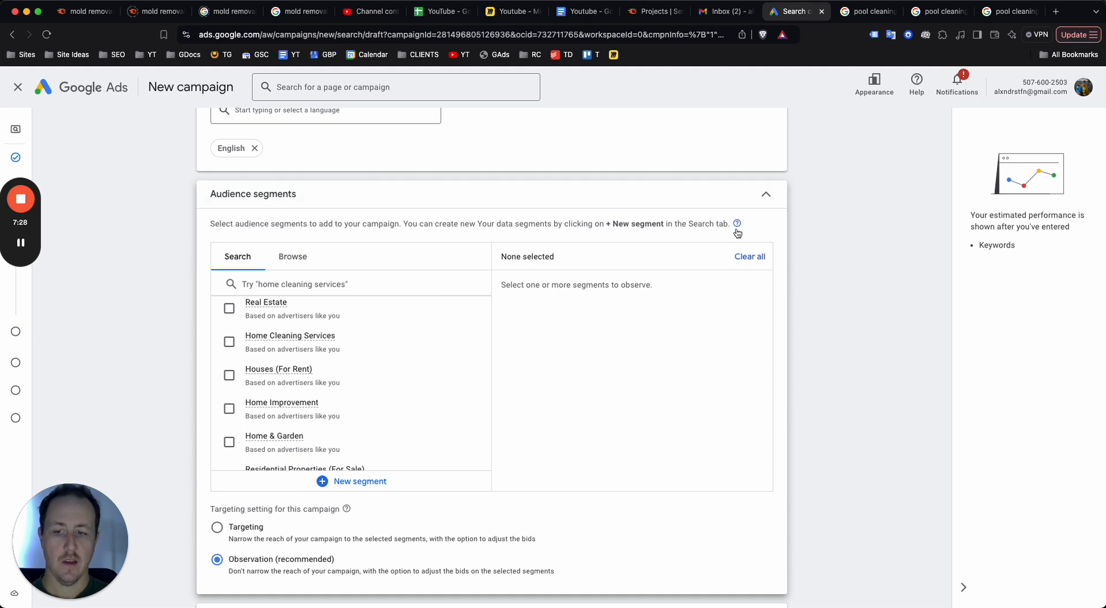
Review the Targeting and Observation options for audience segments and collapse that section without selecting any segment
scroll(706, 237, "down", 3)
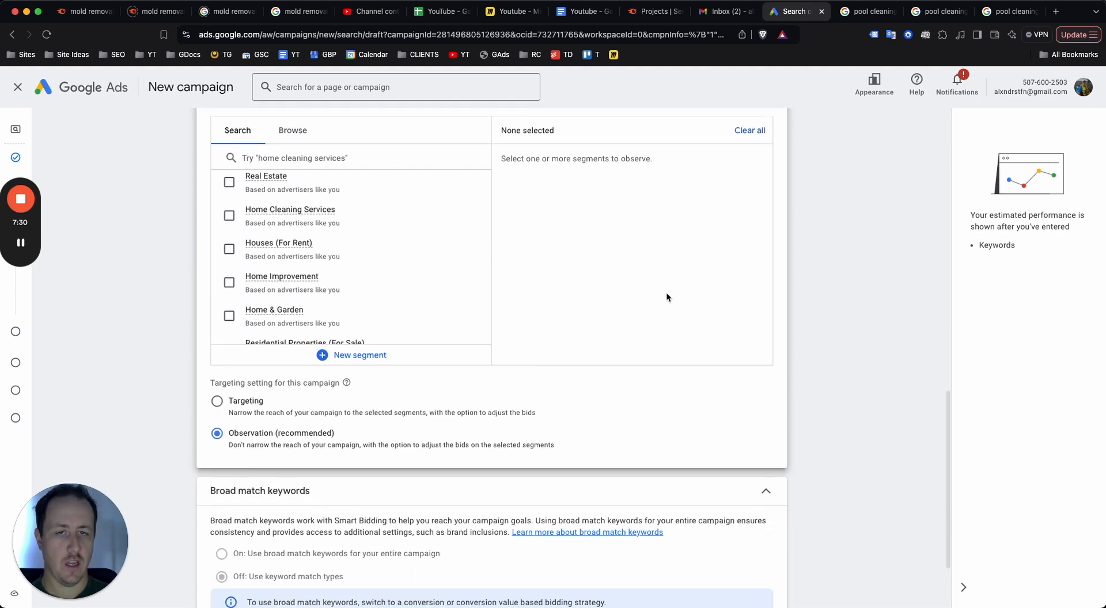
scroll(339, 306, "up", 2)
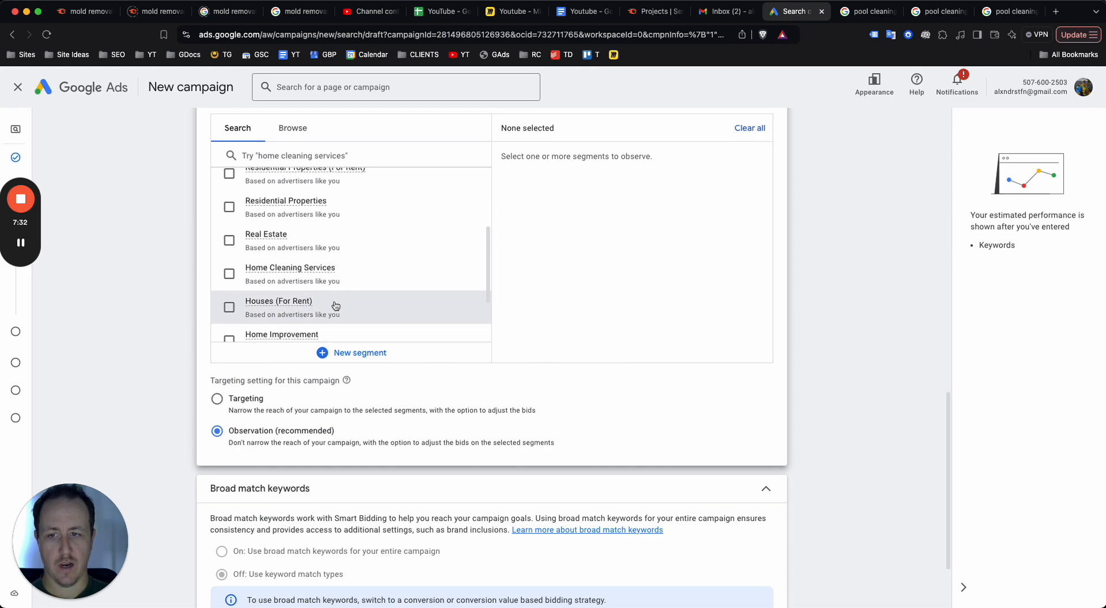
scroll(322, 299, "down", 1)
scroll(248, 439, "up", 5)
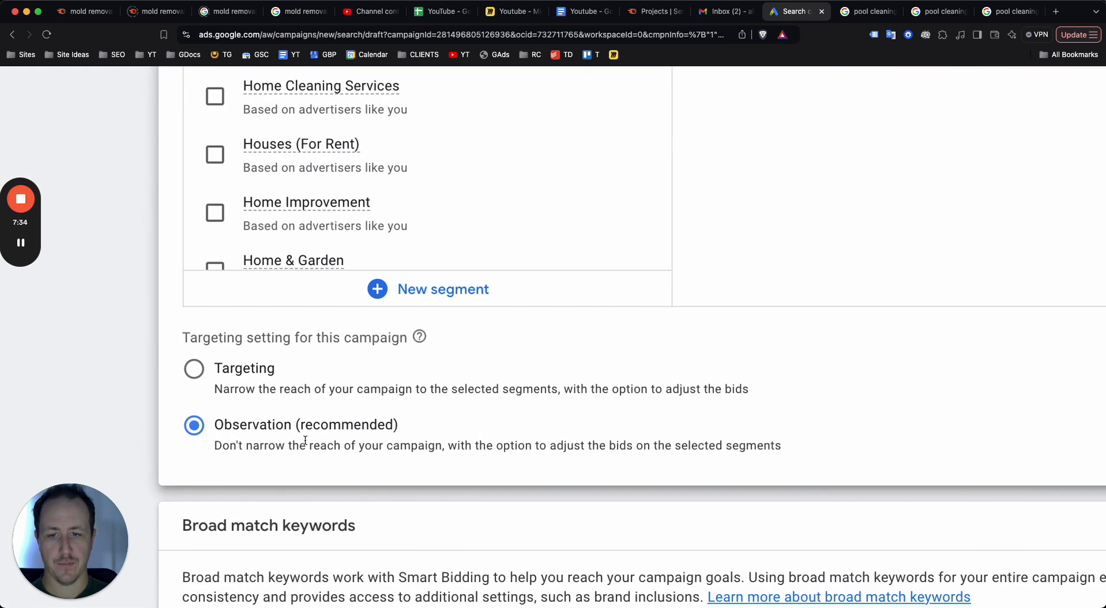
scroll(299, 438, "down", 5)
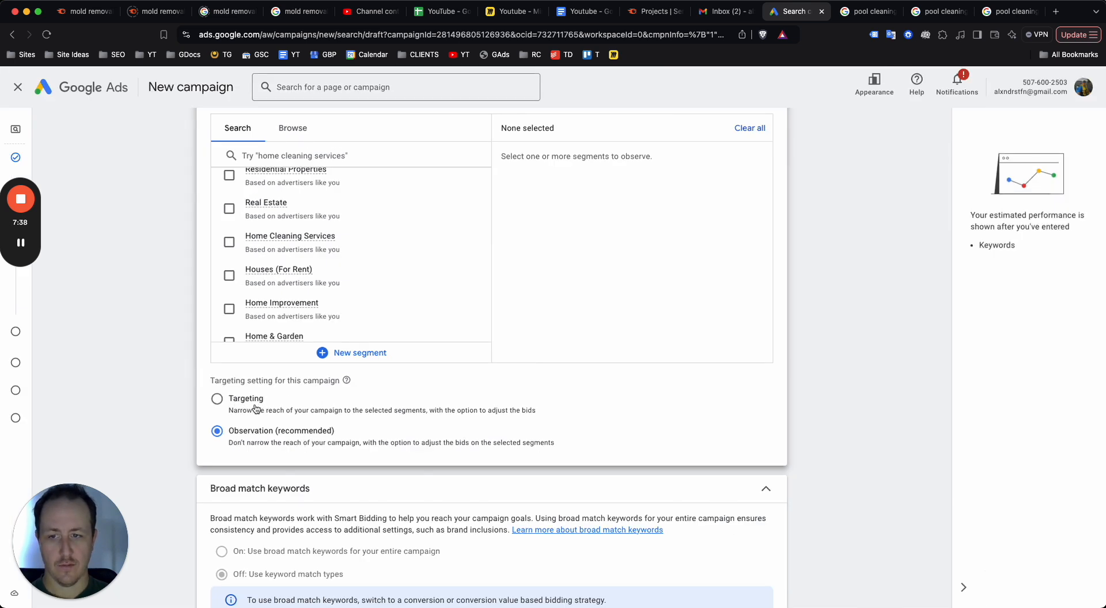
scroll(398, 386, "up", 1)
scroll(398, 386, "up", 3)
scroll(693, 221, "up", 3)
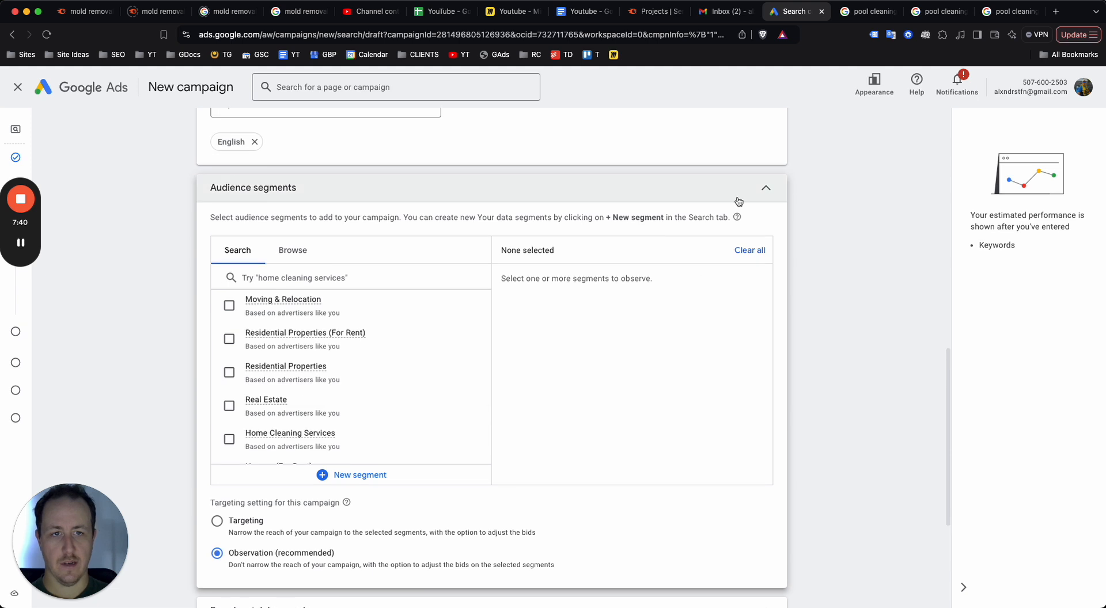
left_click(764, 198)
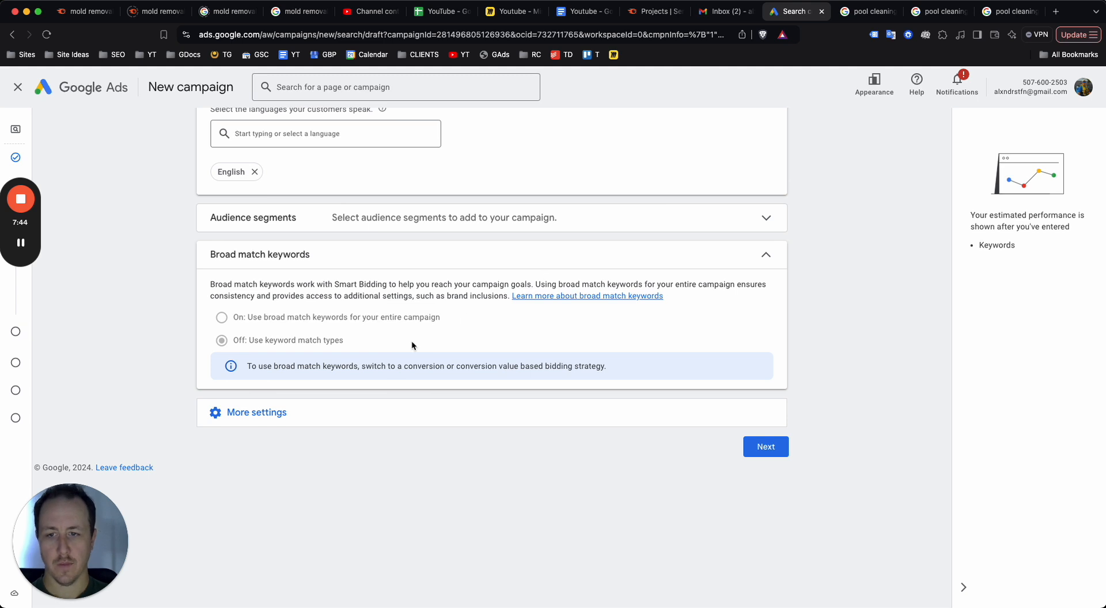
Reveal the additional campaign settings and set the ad rotation to "Do not optimize: Rotate ads indefinitely"
left_click(371, 414)
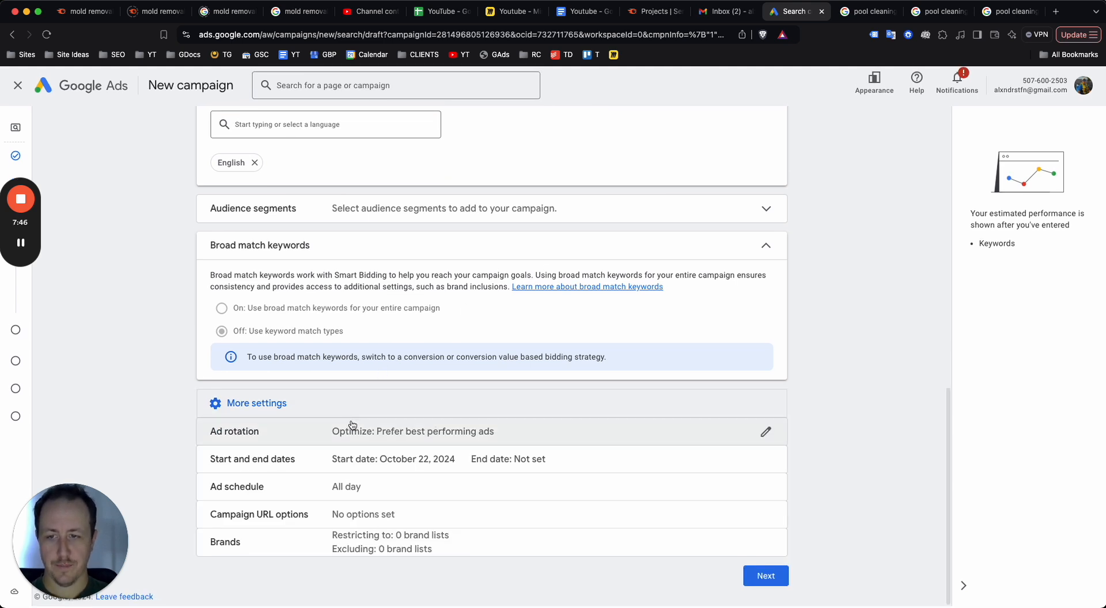
left_click(353, 428)
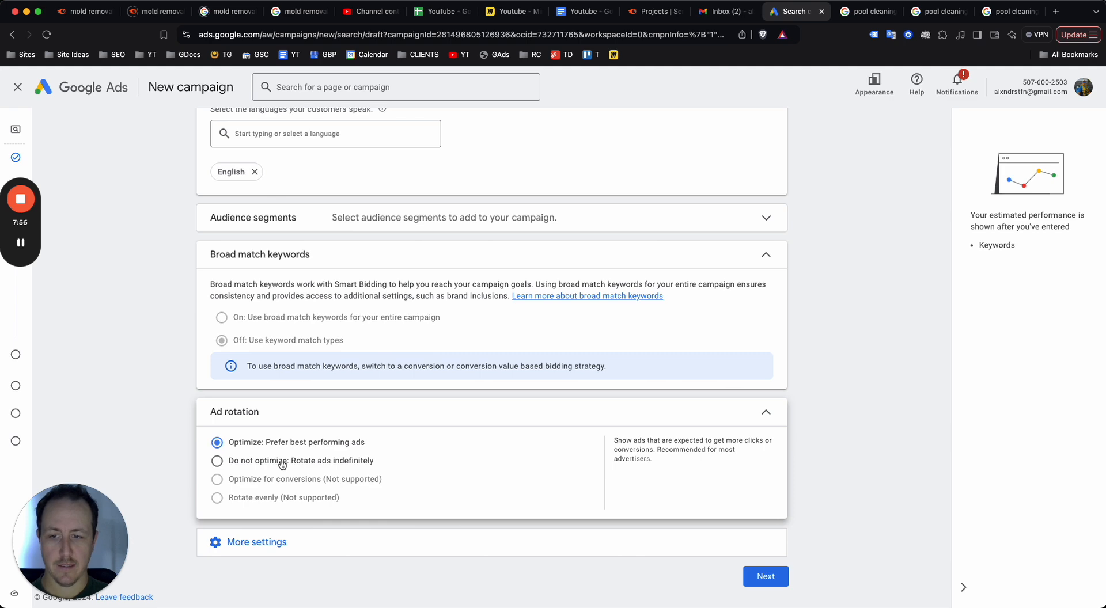
left_click(250, 463)
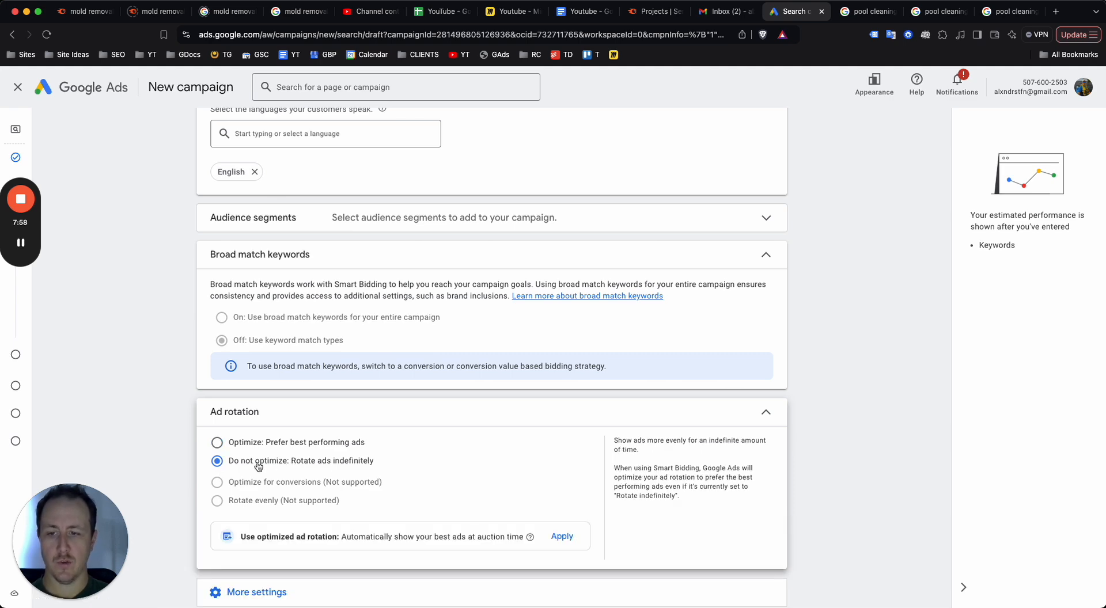
scroll(318, 465, "up", 3)
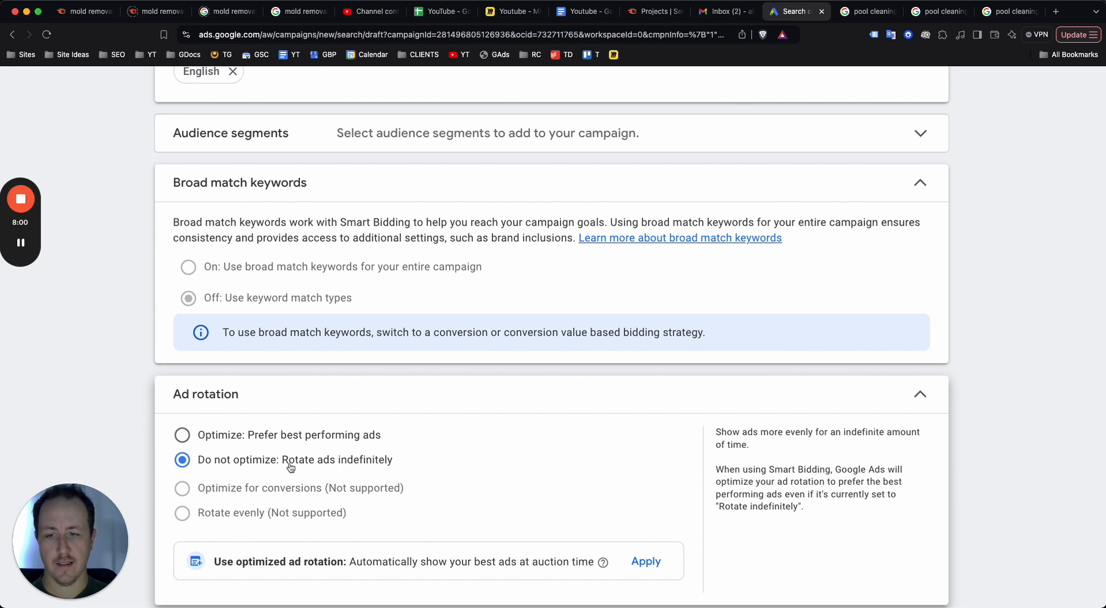
scroll(291, 433, "down", 1)
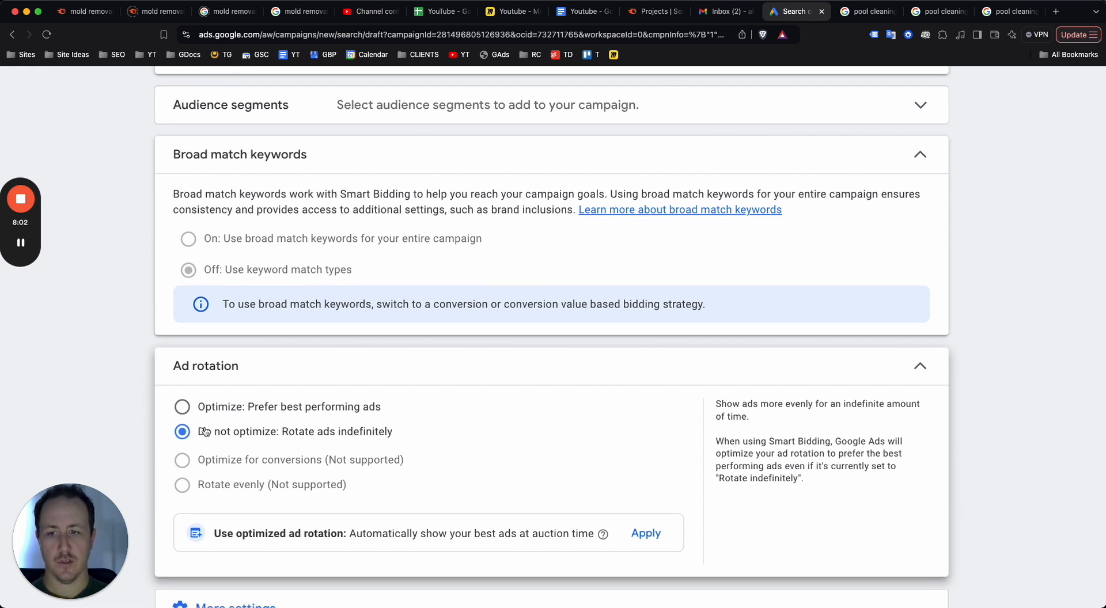
scroll(242, 419, "up", 3)
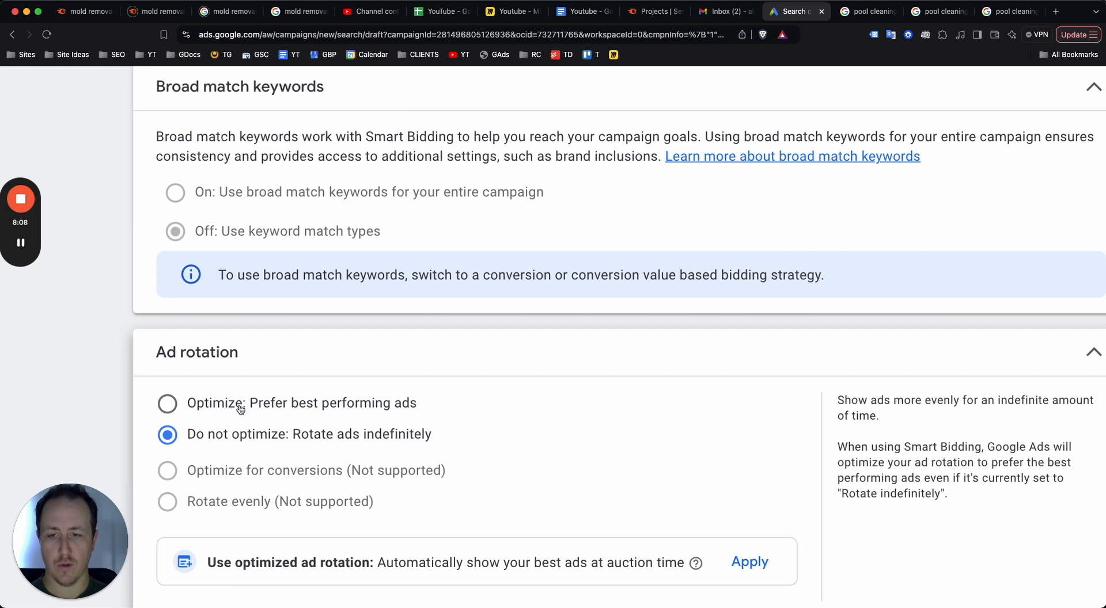
scroll(240, 409, "down", 3)
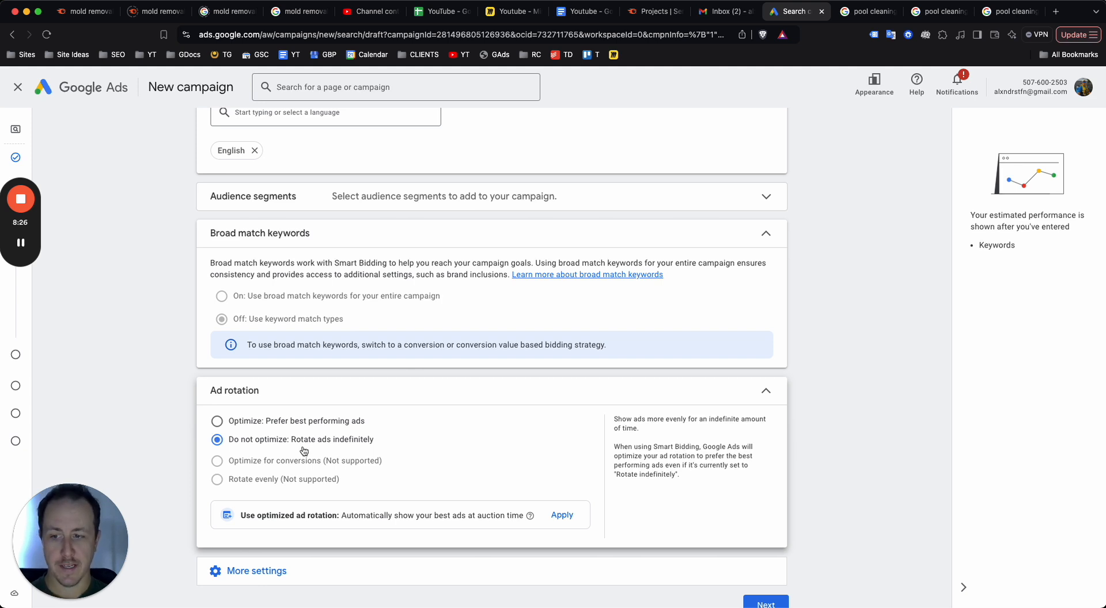
scroll(304, 451, "down", 1)
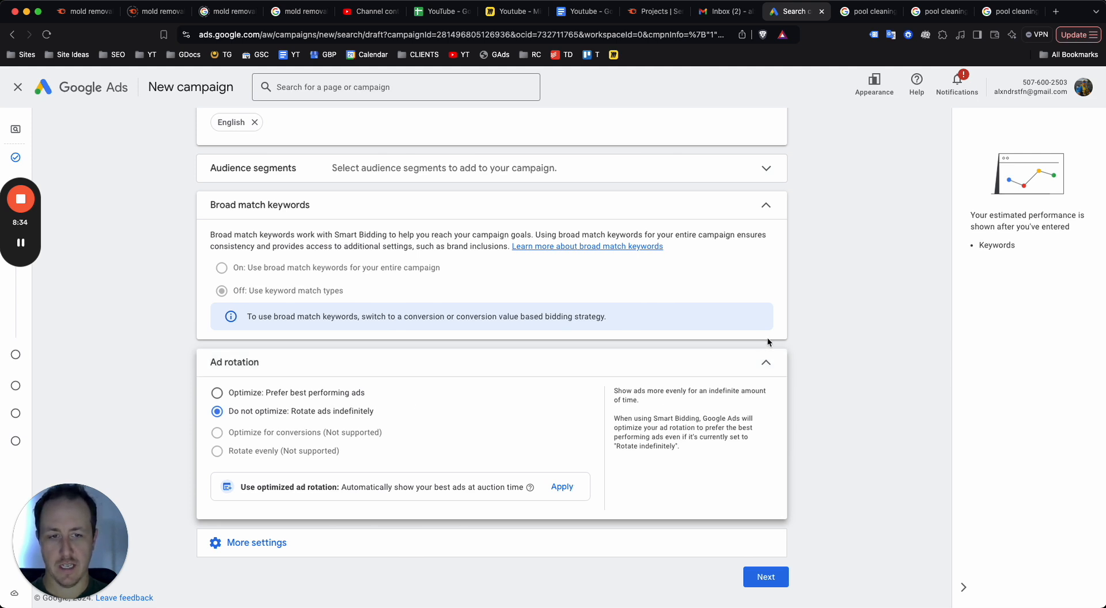
Set the campaign's ad schedule to run on all days from 09:00 to 17:00
left_click(379, 542)
scroll(379, 542, "down", 2)
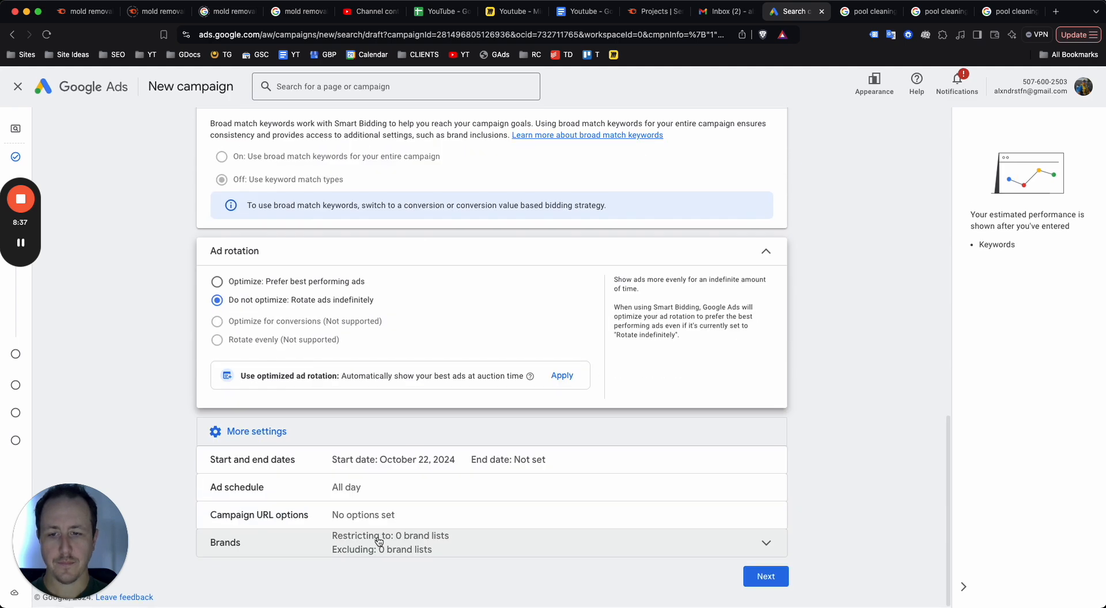
left_click(449, 489)
scroll(567, 372, "down", 2)
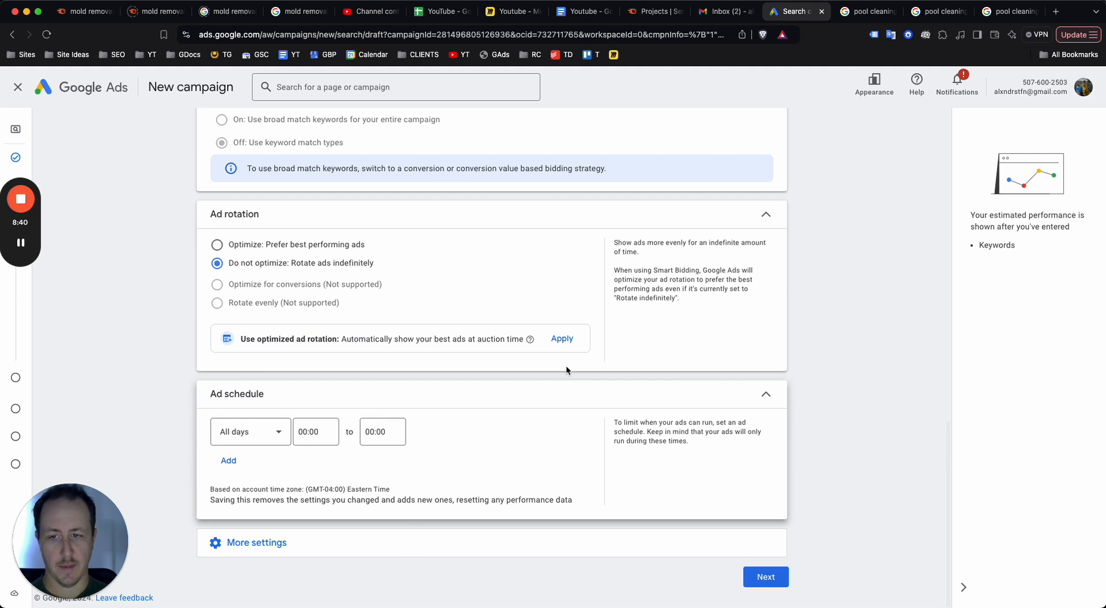
left_click(311, 432)
scroll(317, 368, "down", 5)
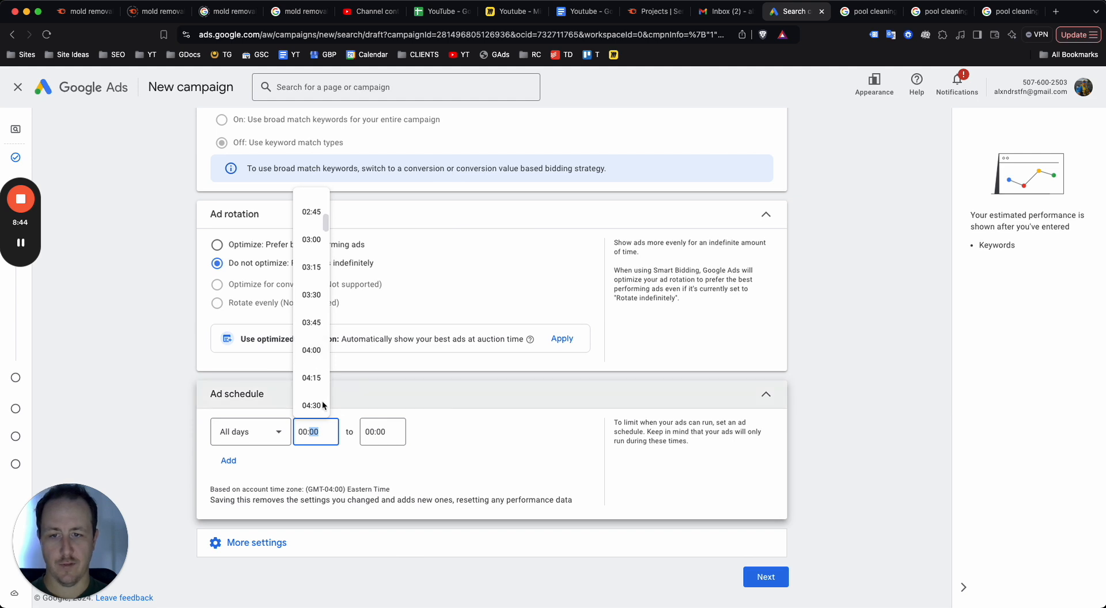
scroll(317, 368, "down", 12)
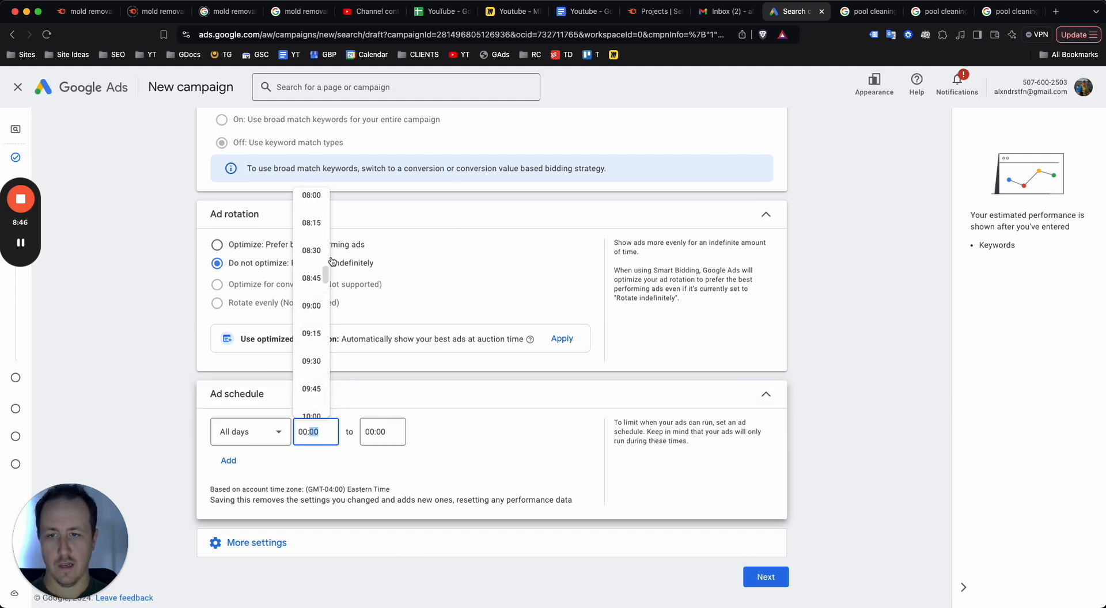
left_click(321, 305)
left_click(382, 431)
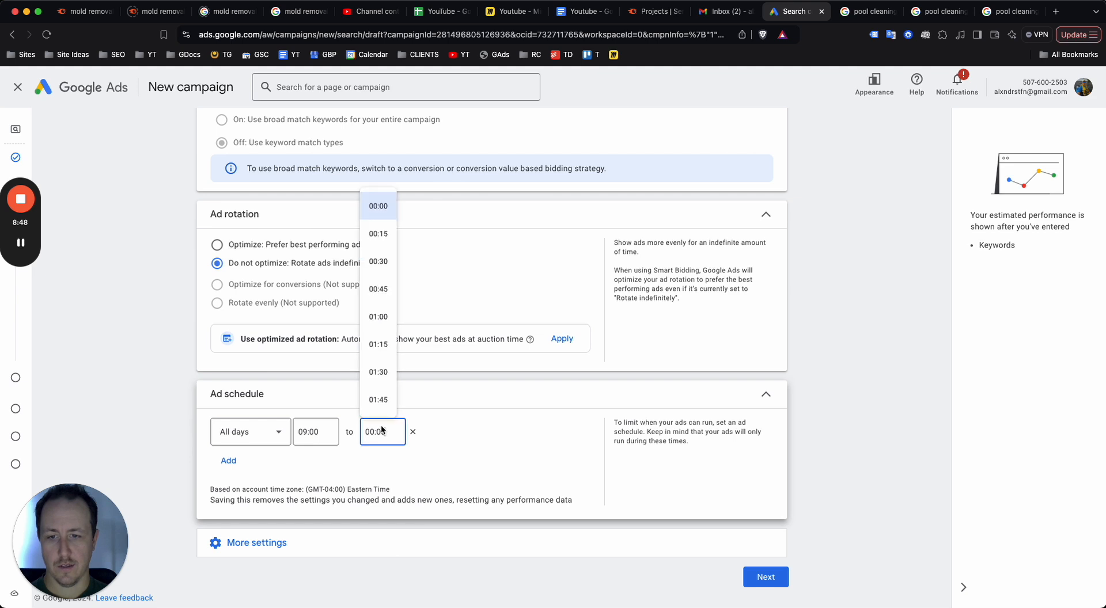
scroll(382, 370, "down", 20)
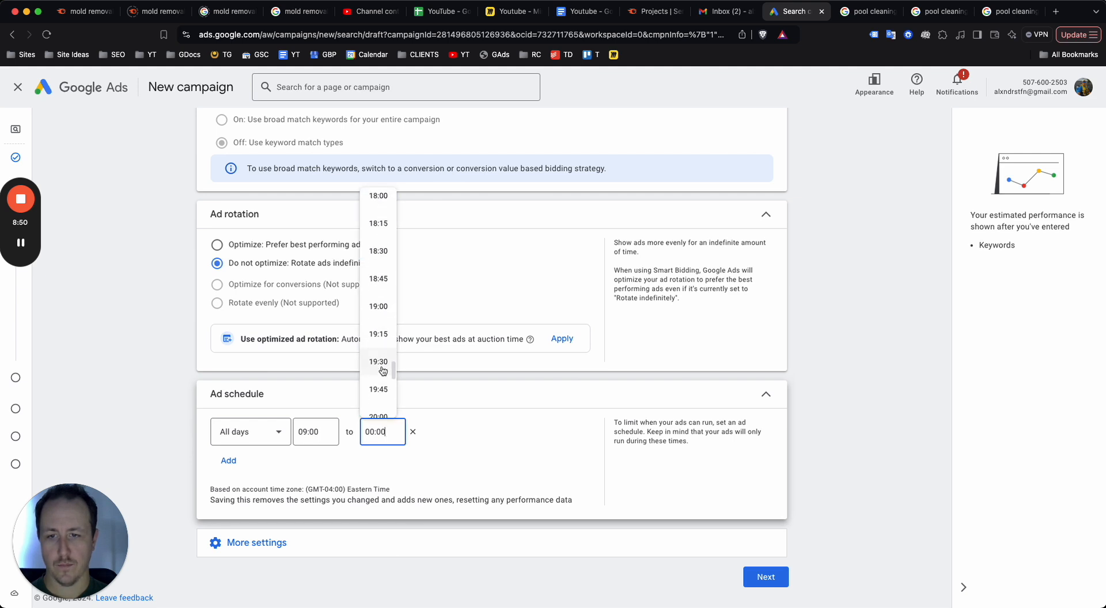
scroll(383, 370, "up", 4)
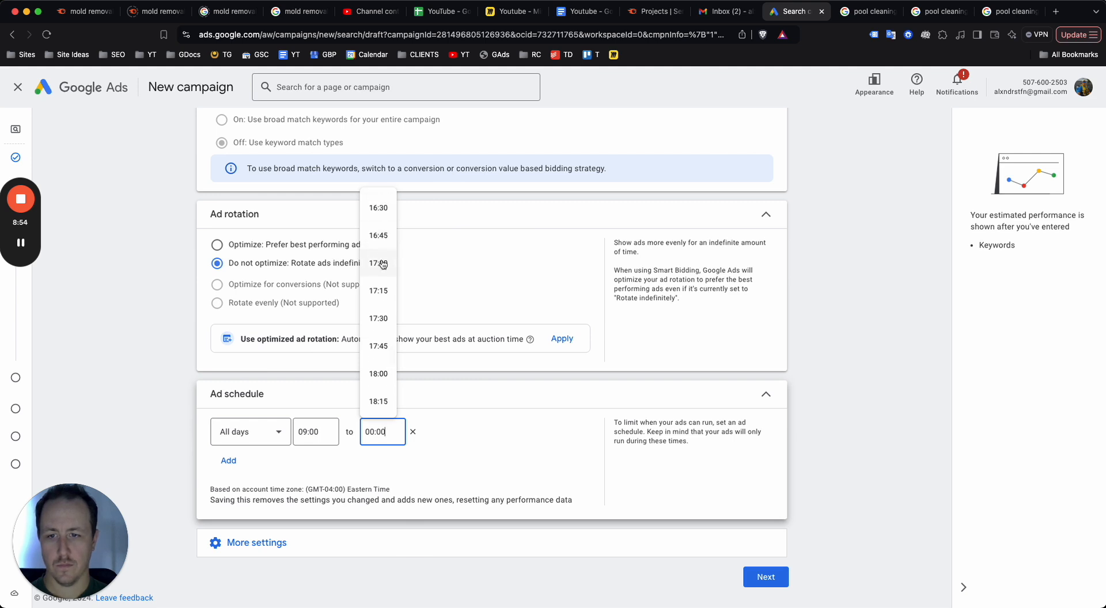
left_click(380, 253)
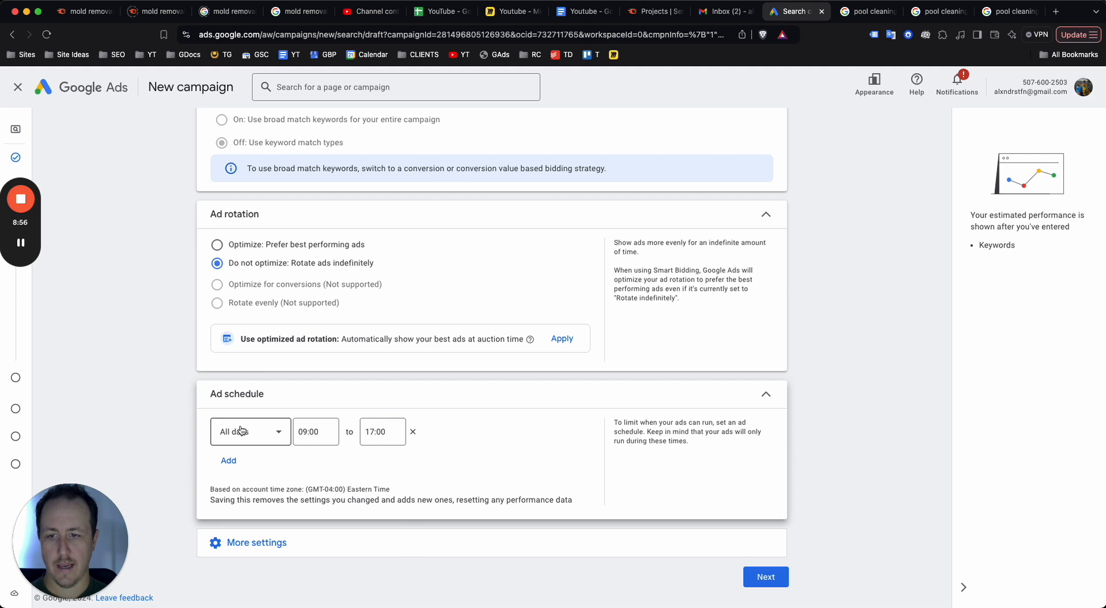
Finish the campaign settings and skip the AI keyword and asset generation to reach the keywords and ads setup
left_click(769, 579)
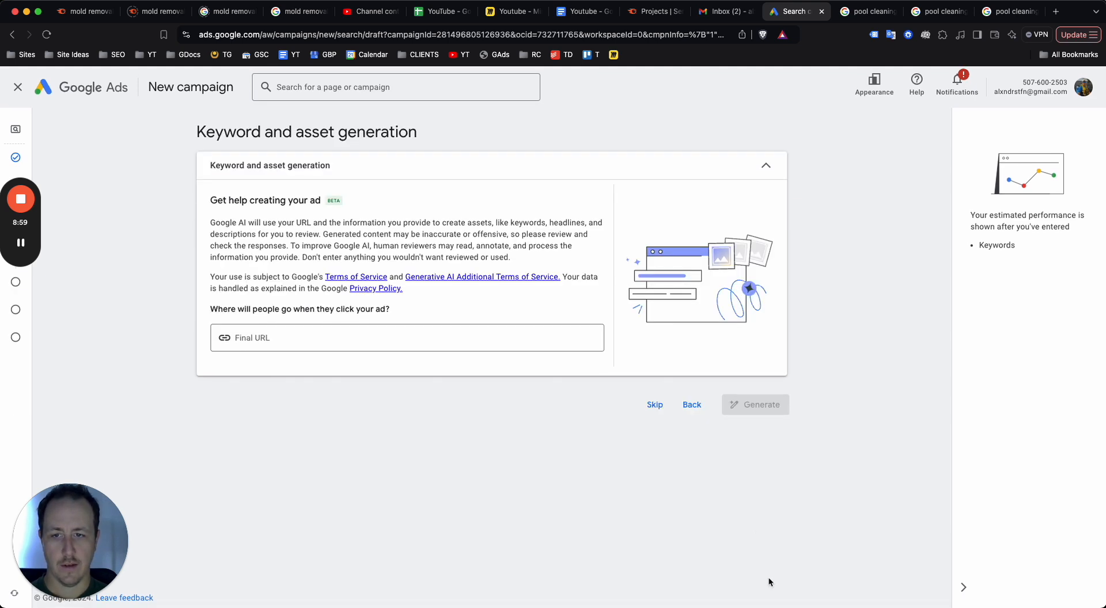
left_click(650, 406)
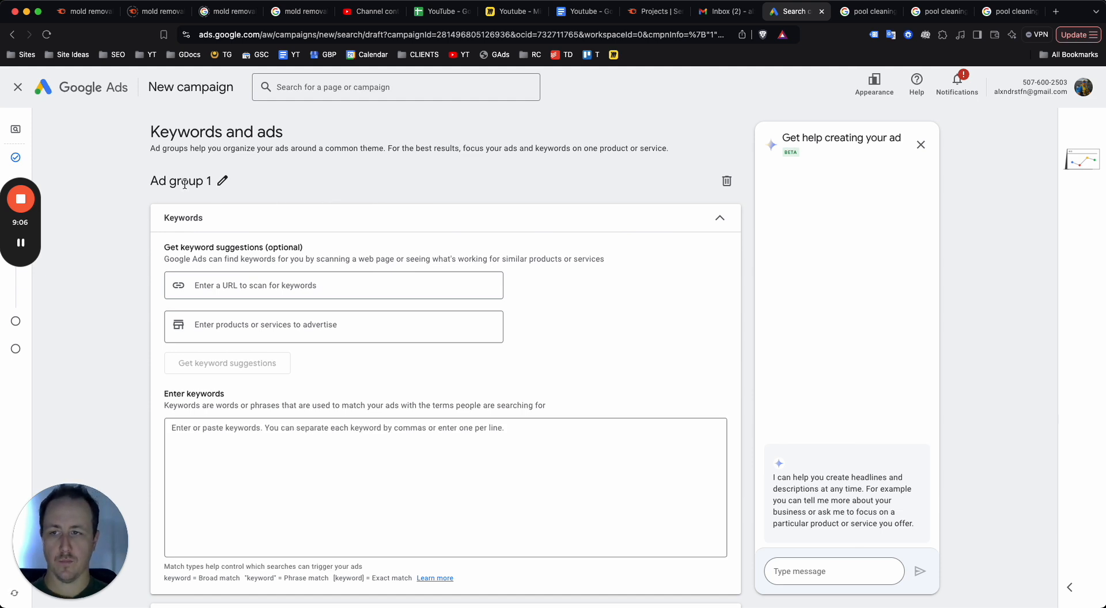
left_click_drag(34, 223, 1089, 562)
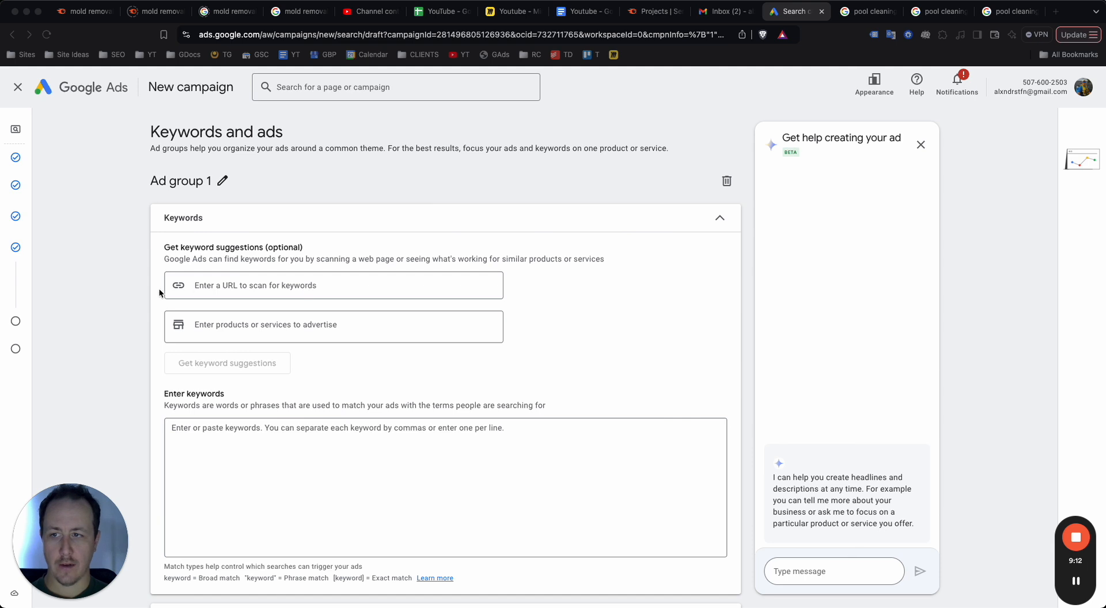
left_click(137, 285)
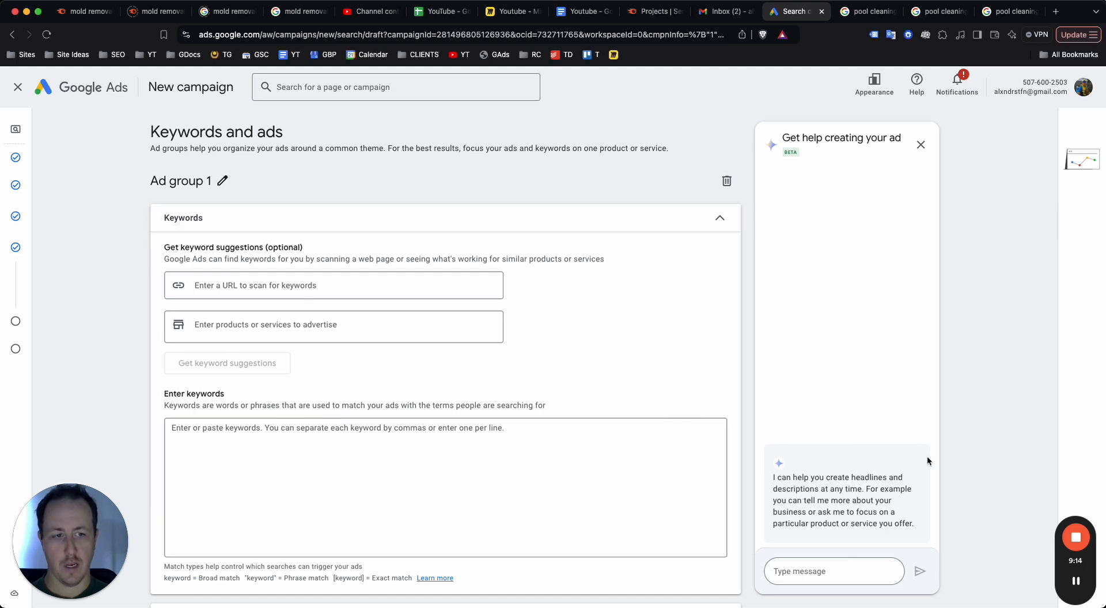
left_click(1078, 582)
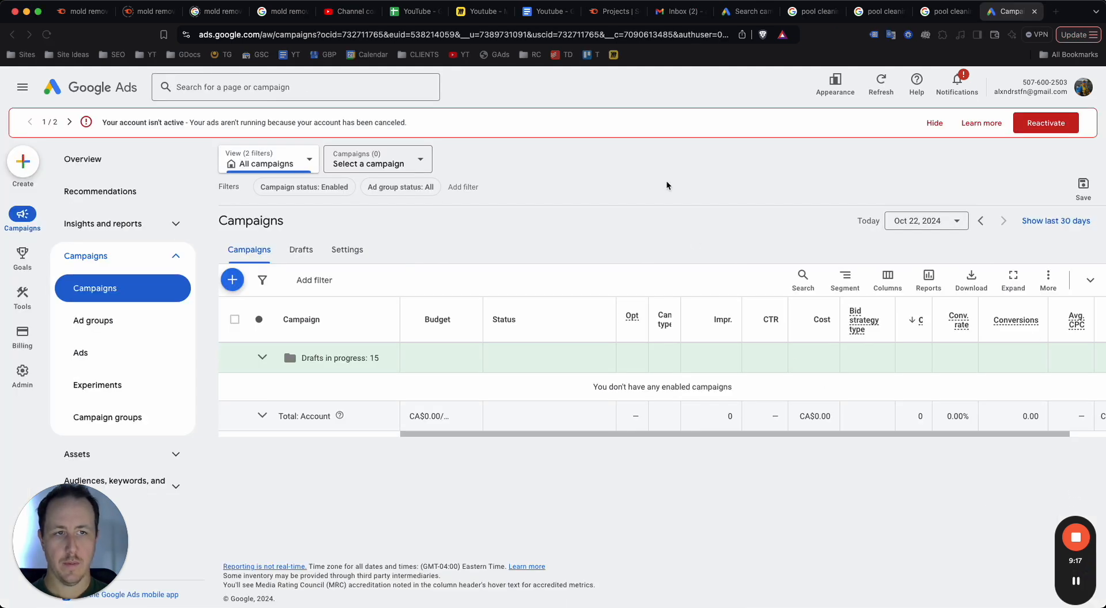
Hide the alerts about the inactive account and about no ads running on the account's Campaigns overview
left_click(935, 123)
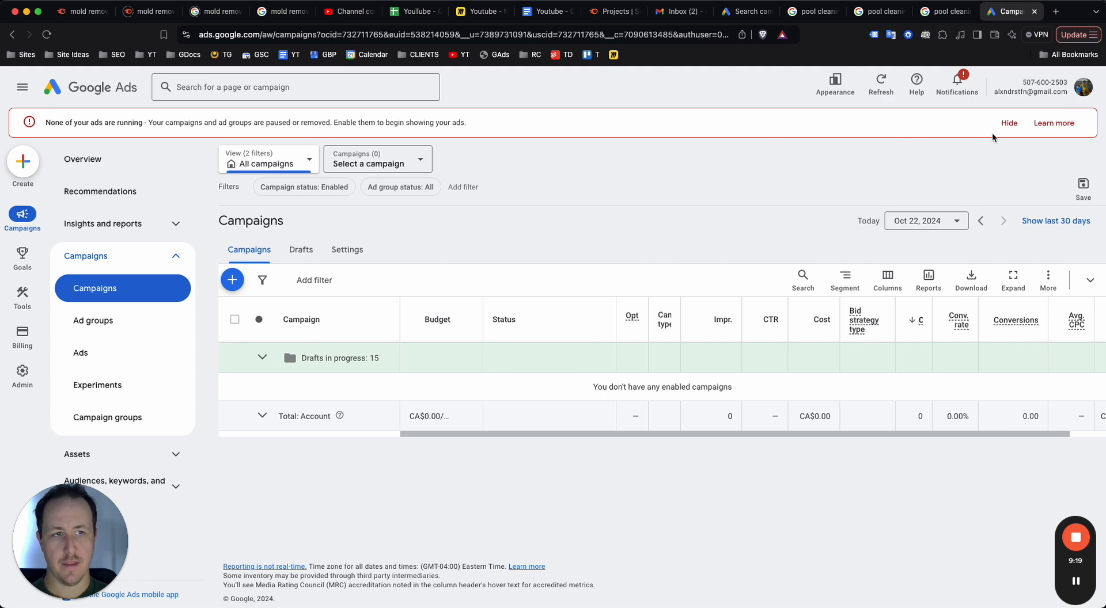
left_click(1009, 123)
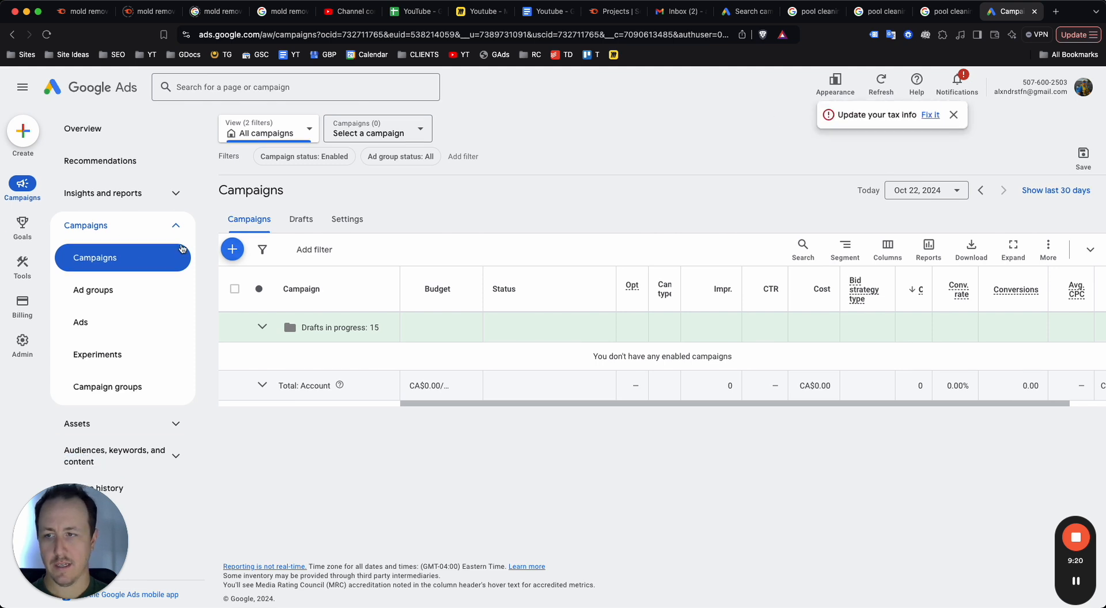
Start discovering new keywords in Keyword Planner and set the target location to Phoenix, Arizona, United States instead of Canada
left_click(19, 276)
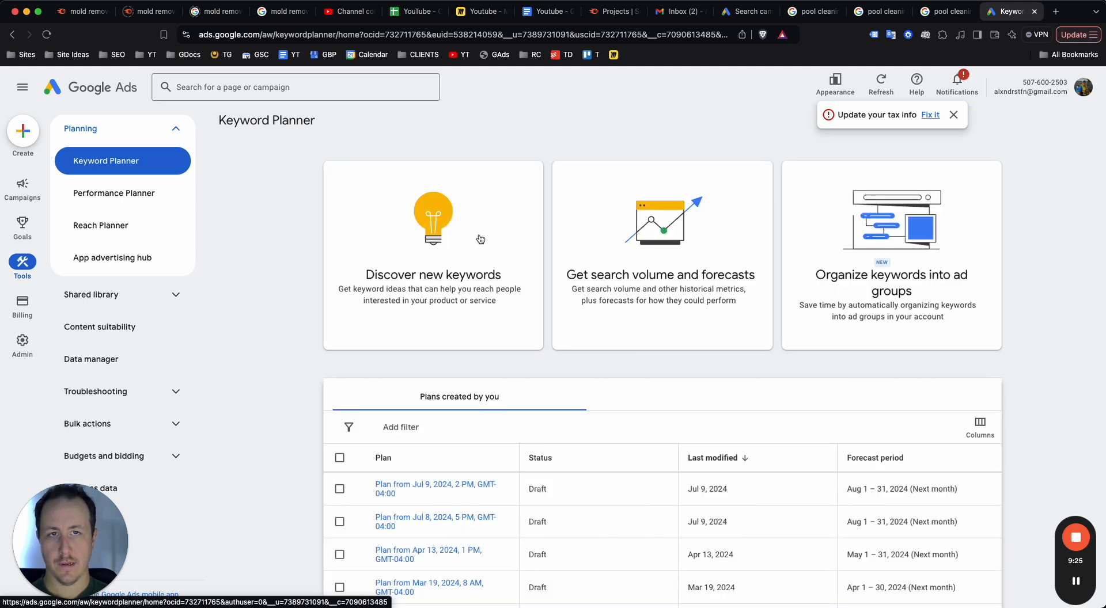
left_click(480, 239)
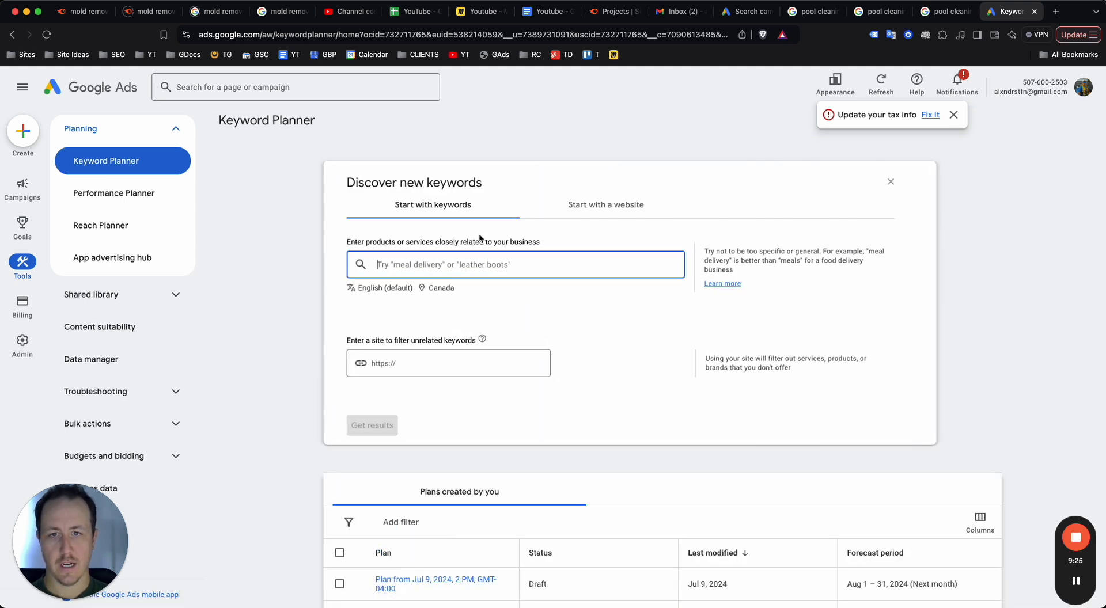
left_click(440, 288)
left_click(538, 298)
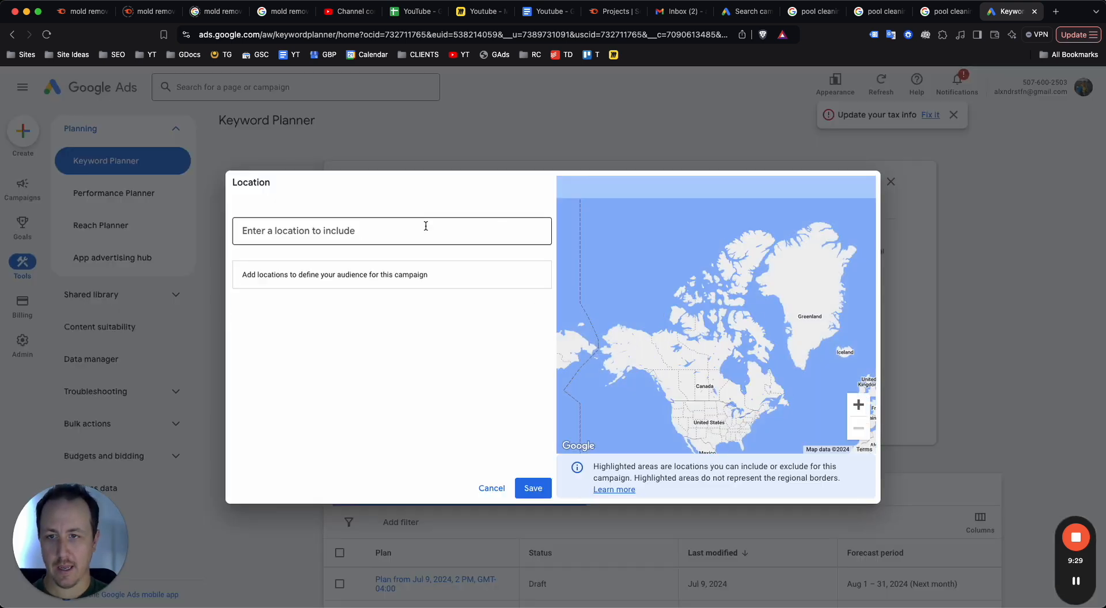
left_click(426, 230)
type("phoenix")
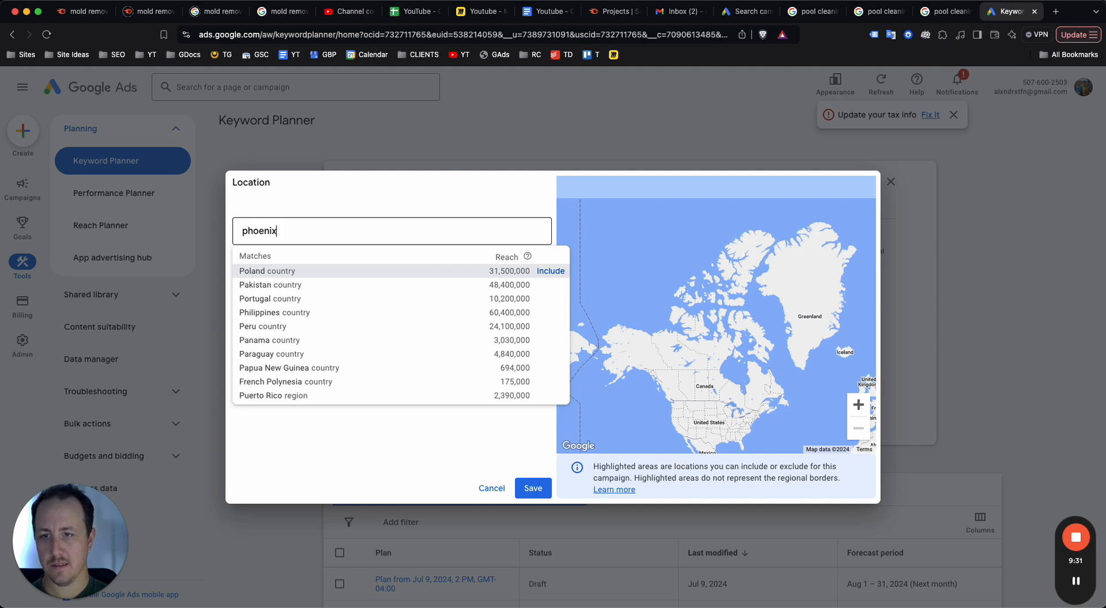
left_click(543, 272)
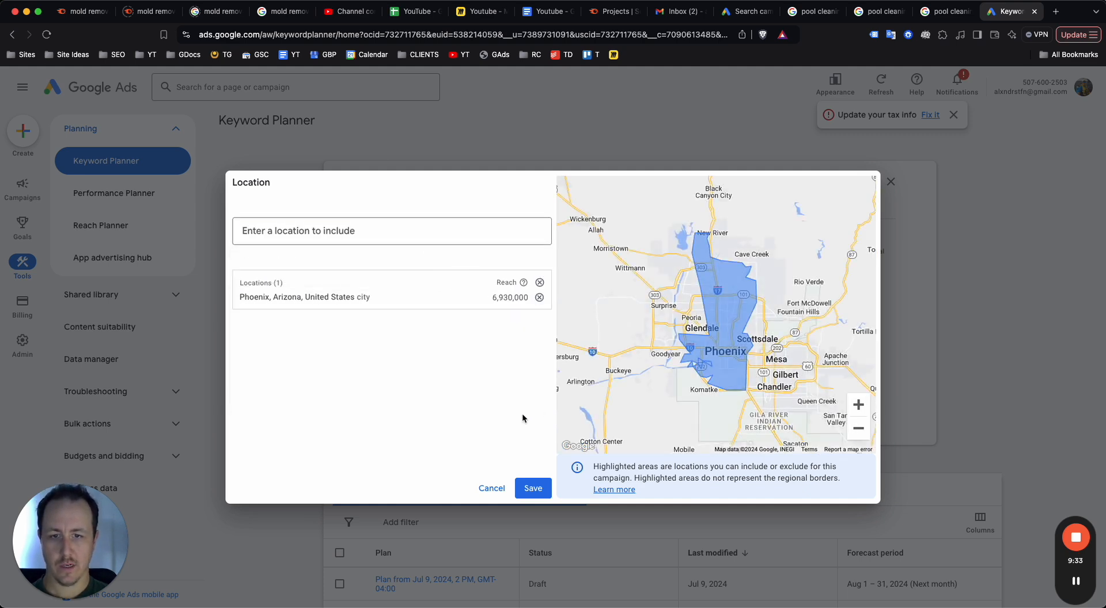
left_click(533, 488)
Get keyword ideas for "pool cleaning", close the keyword refinement pane and look over the suggested keywords
left_click(449, 270)
type("poo")
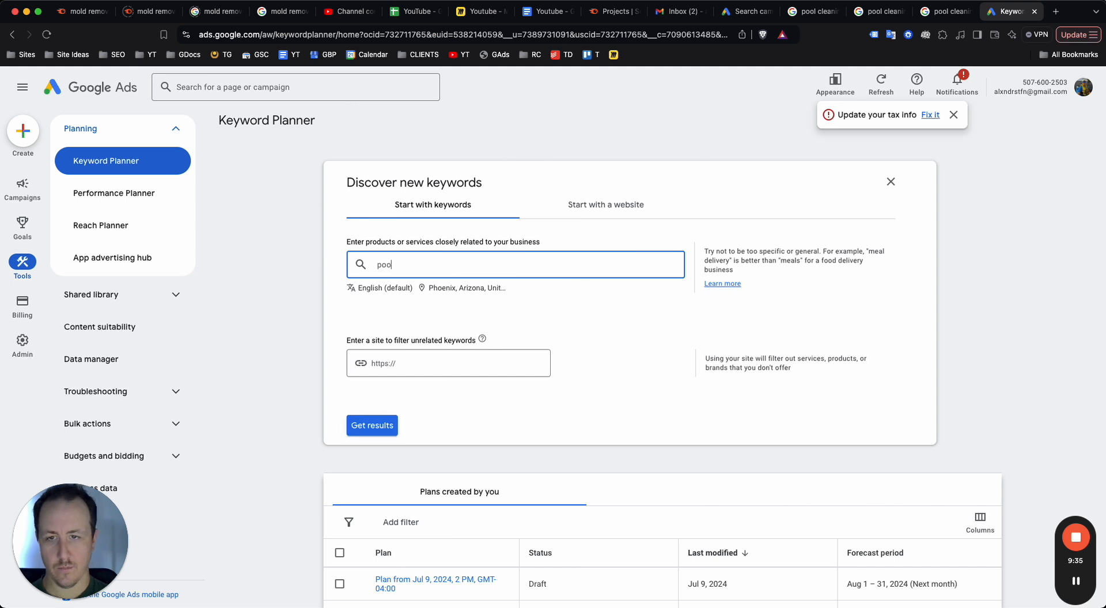
type("l cleaning")
key("Return")
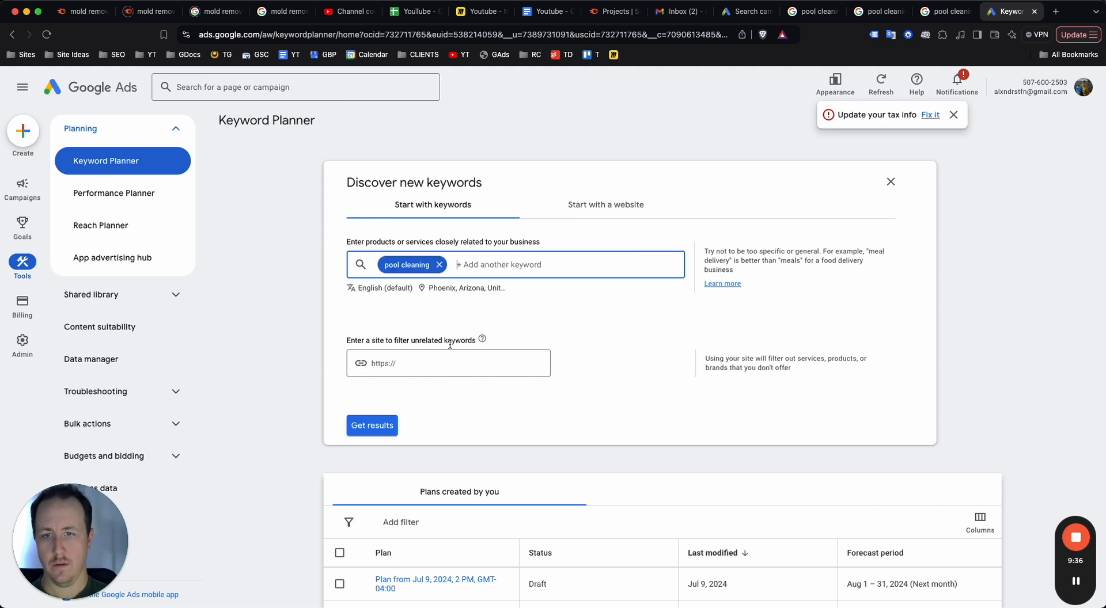
left_click(385, 432)
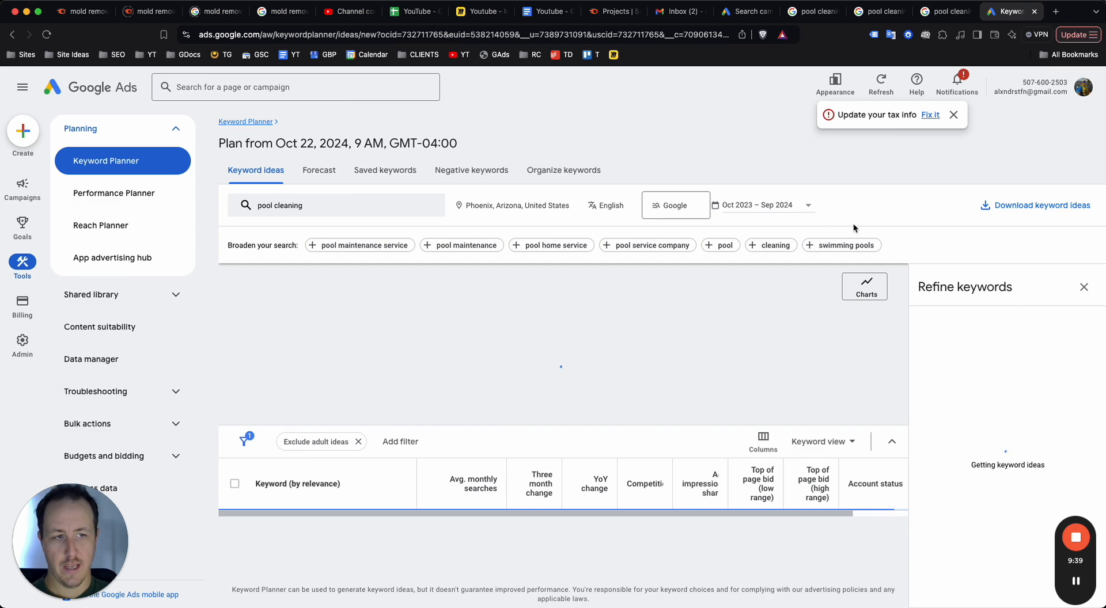
left_click(1084, 287)
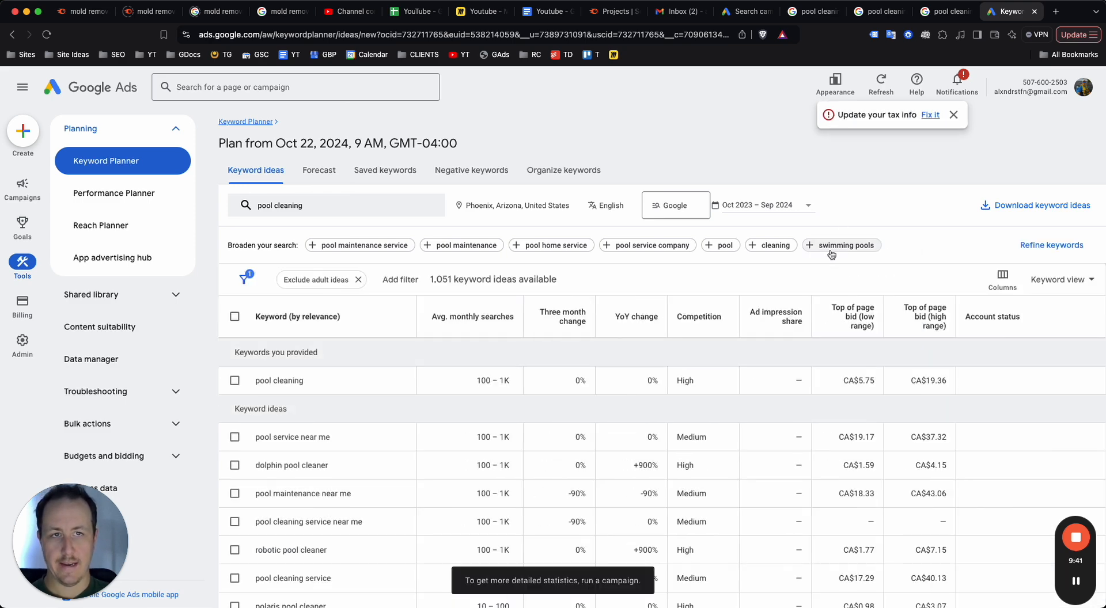
scroll(831, 256, "down", 1)
scroll(609, 410, "down", 3)
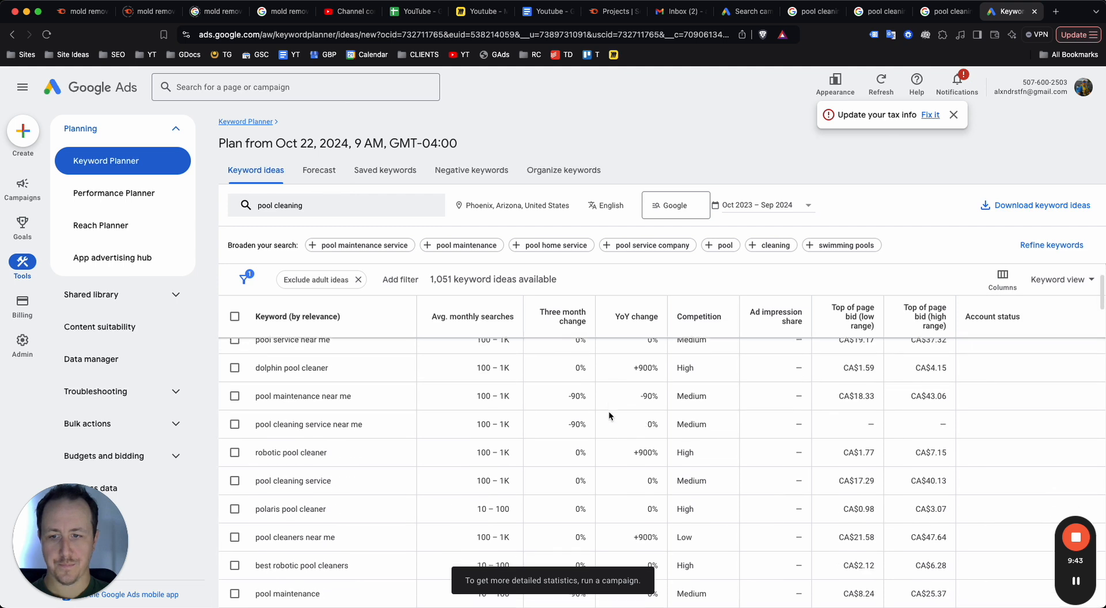
scroll(466, 497, "up", 3)
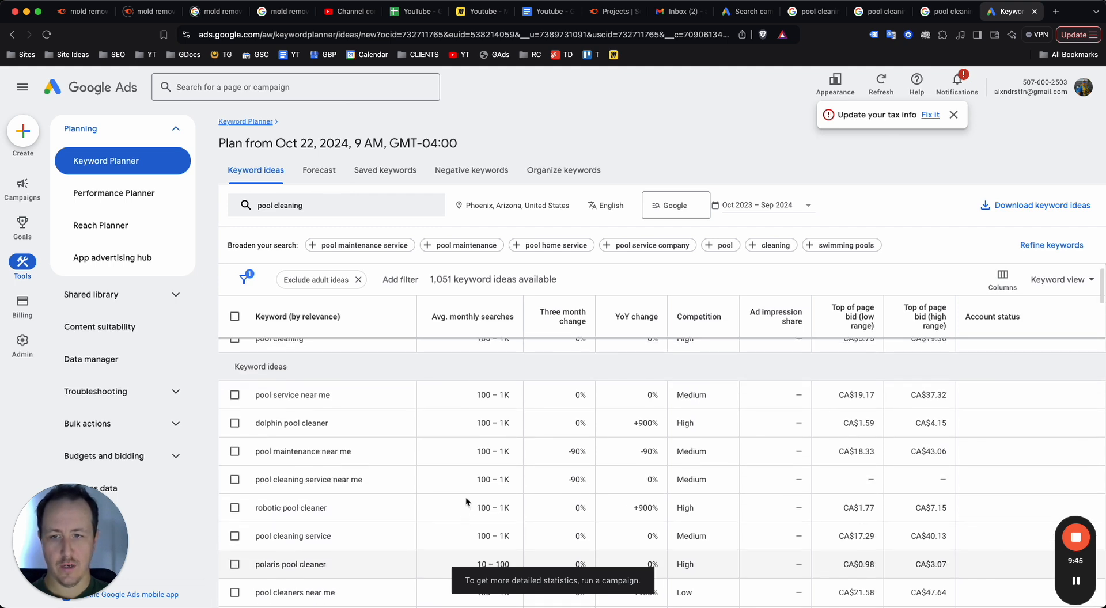
scroll(438, 480, "up", 1)
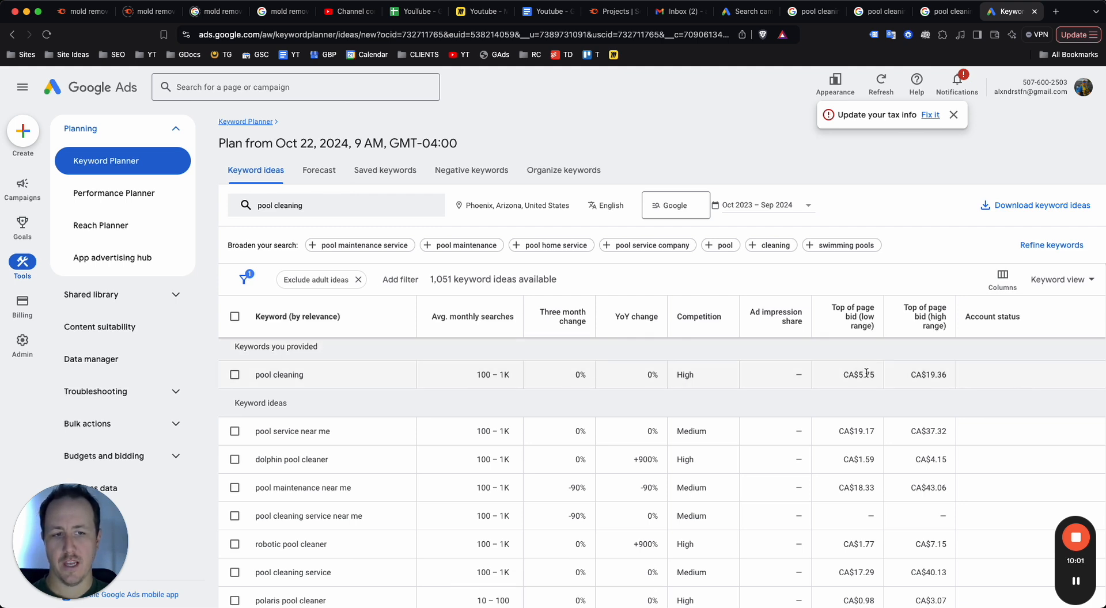
Switch to the Google results for "pool cleaning phoenix" and examine the competitors' sponsored ads
left_click(815, 19)
scroll(588, 141, "down", 5)
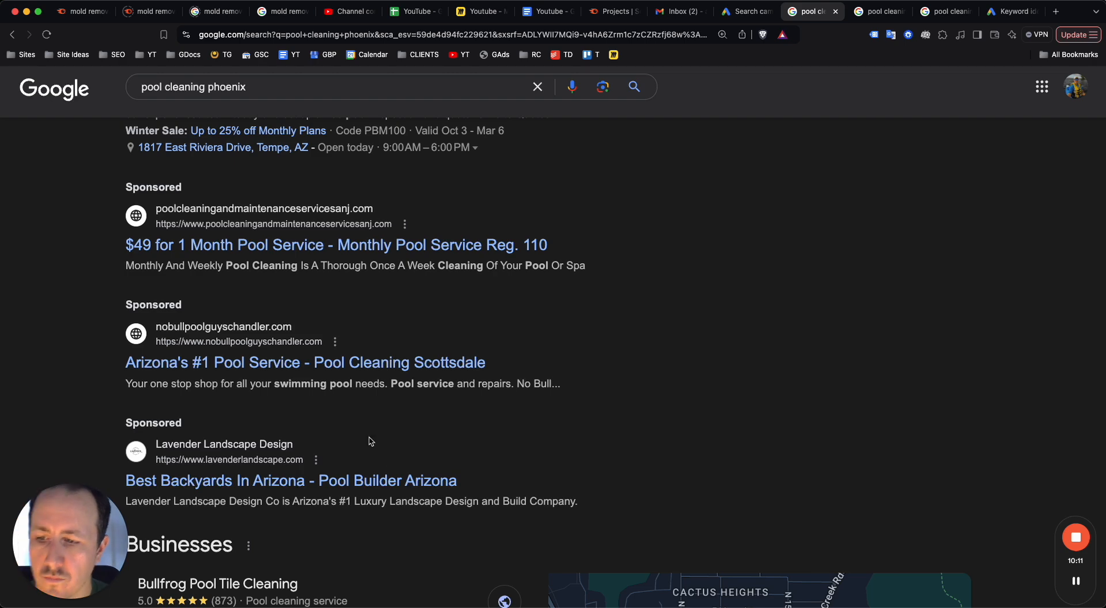
scroll(346, 357, "up", 2)
scroll(303, 305, "up", 1)
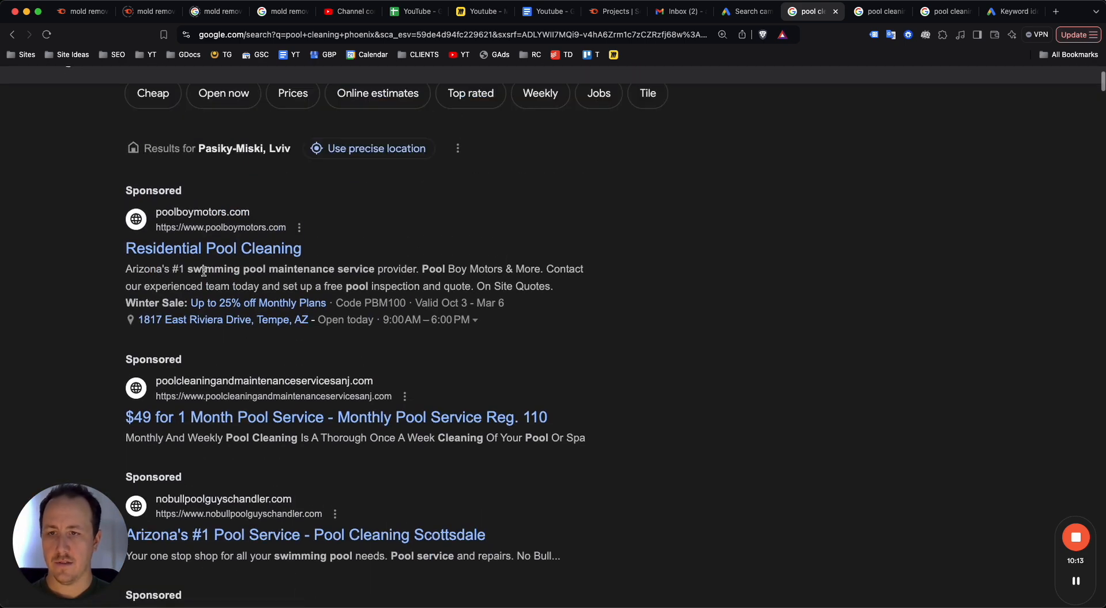
scroll(239, 257, "down", 5)
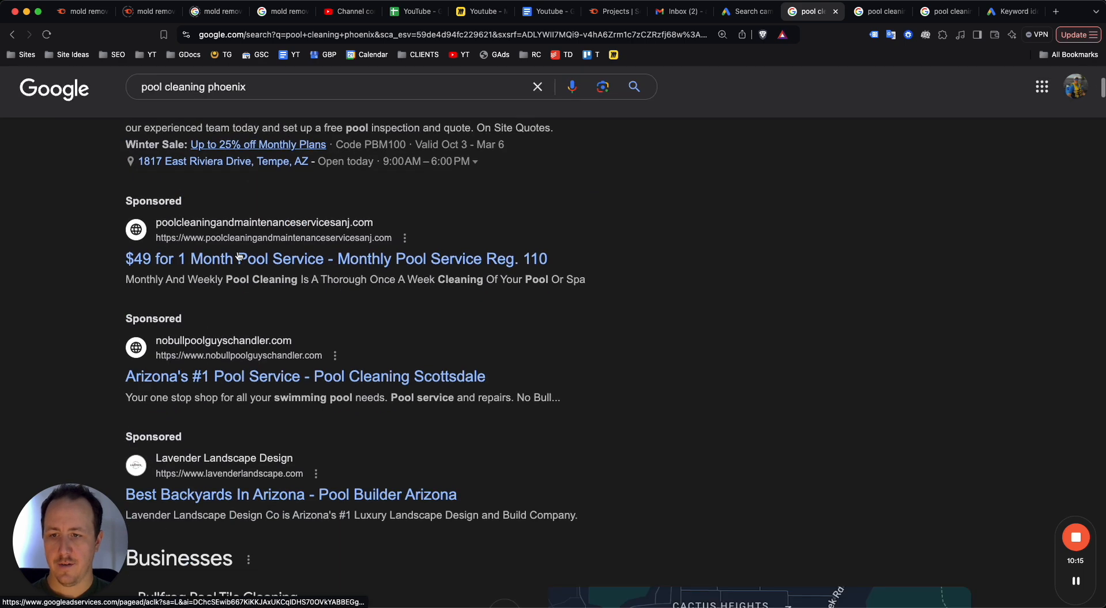
scroll(310, 396, "up", 1)
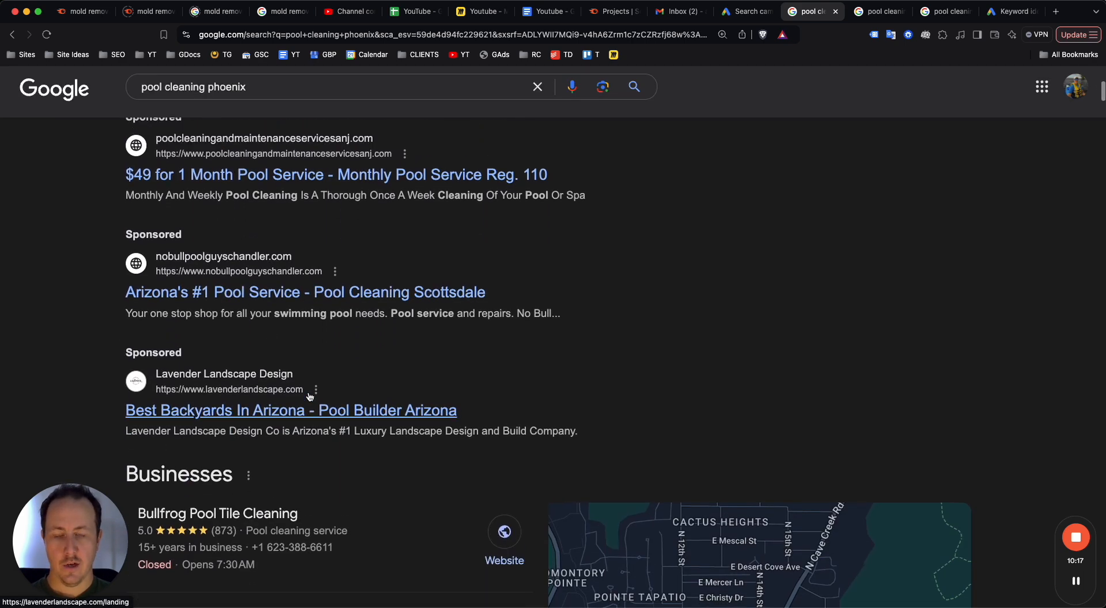
scroll(310, 396, "up", 1)
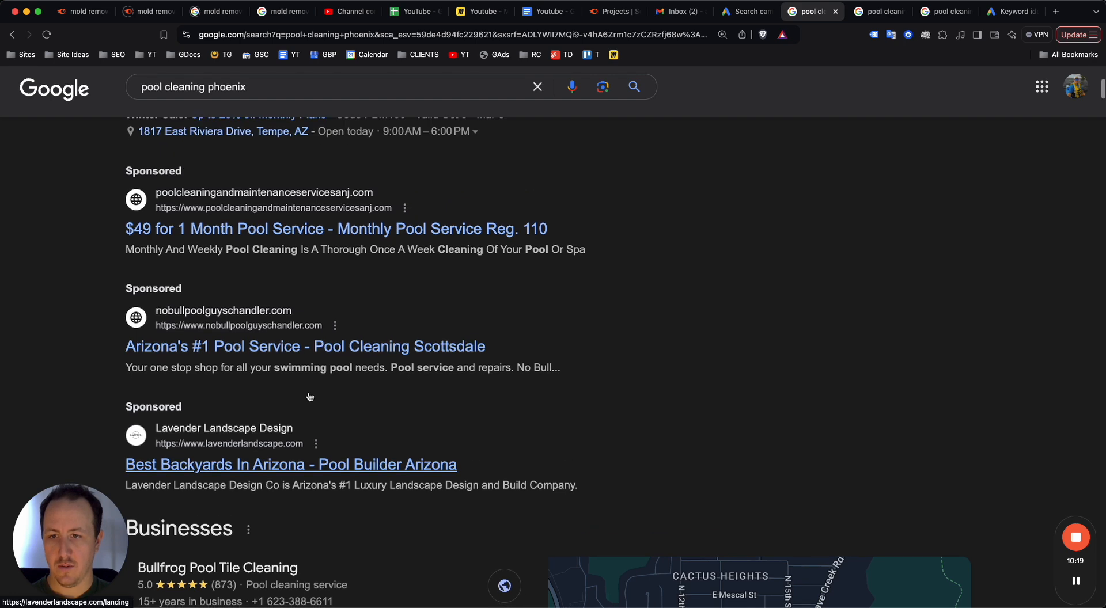
scroll(392, 308, "up", 1)
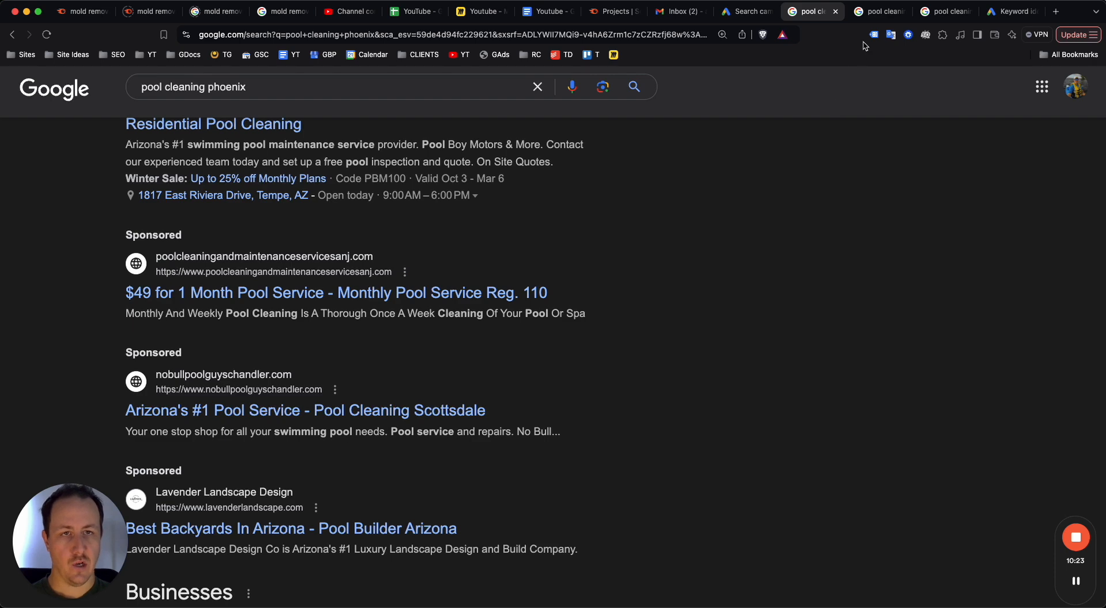
Return to the Keyword Planner ideas for "pool cleaning" and review the suggested keywords for relevant service terms
left_click(1006, 13)
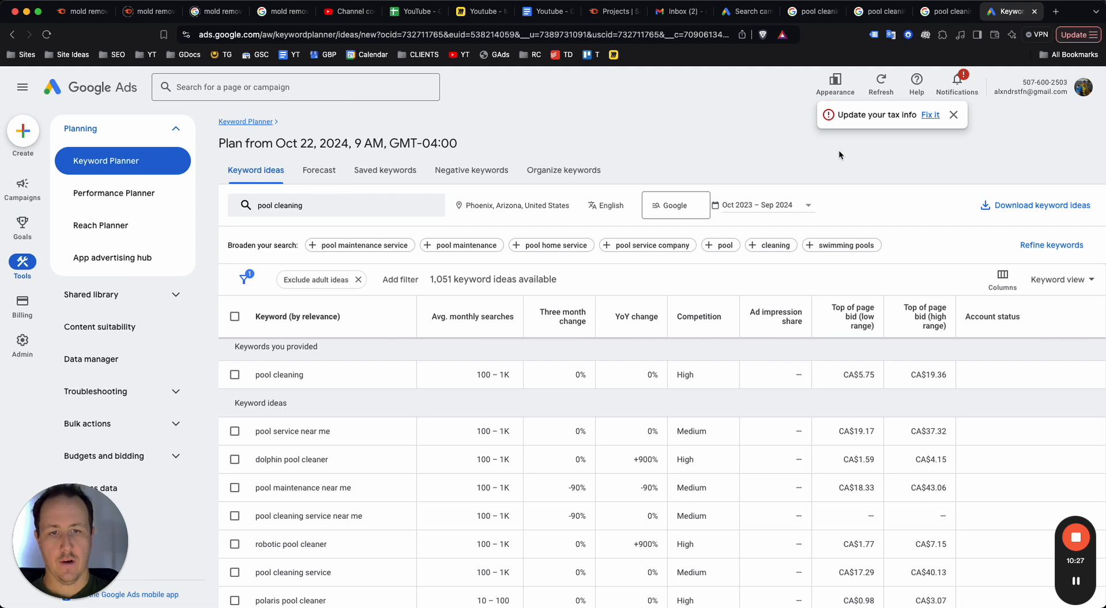
scroll(605, 292, "down", 1)
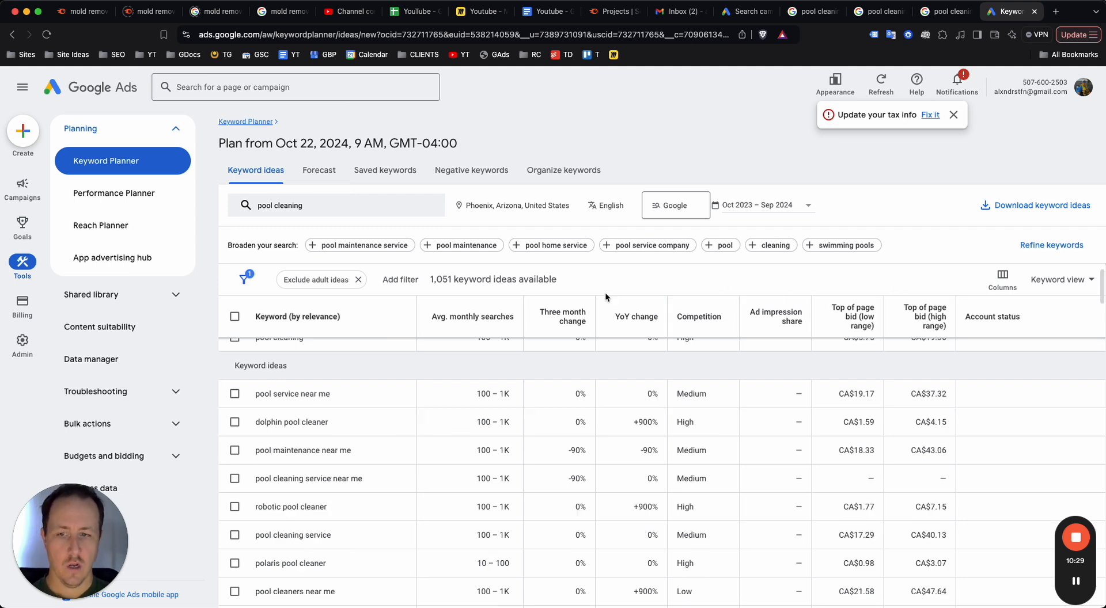
scroll(327, 369, "down", 1)
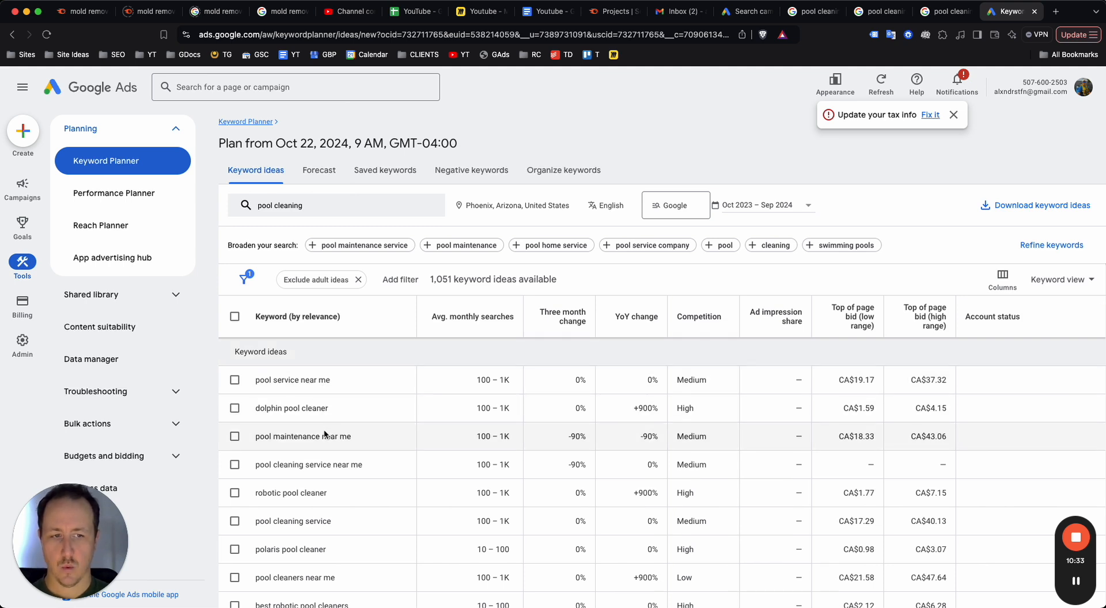
scroll(325, 431, "down", 1)
scroll(325, 438, "down", 3)
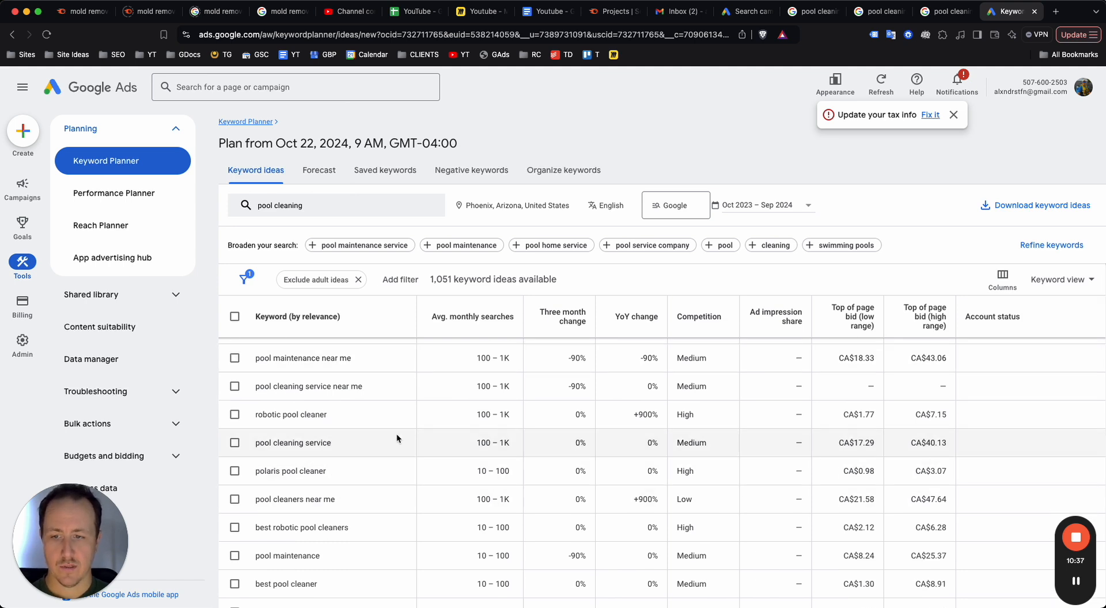
scroll(399, 439, "down", 1)
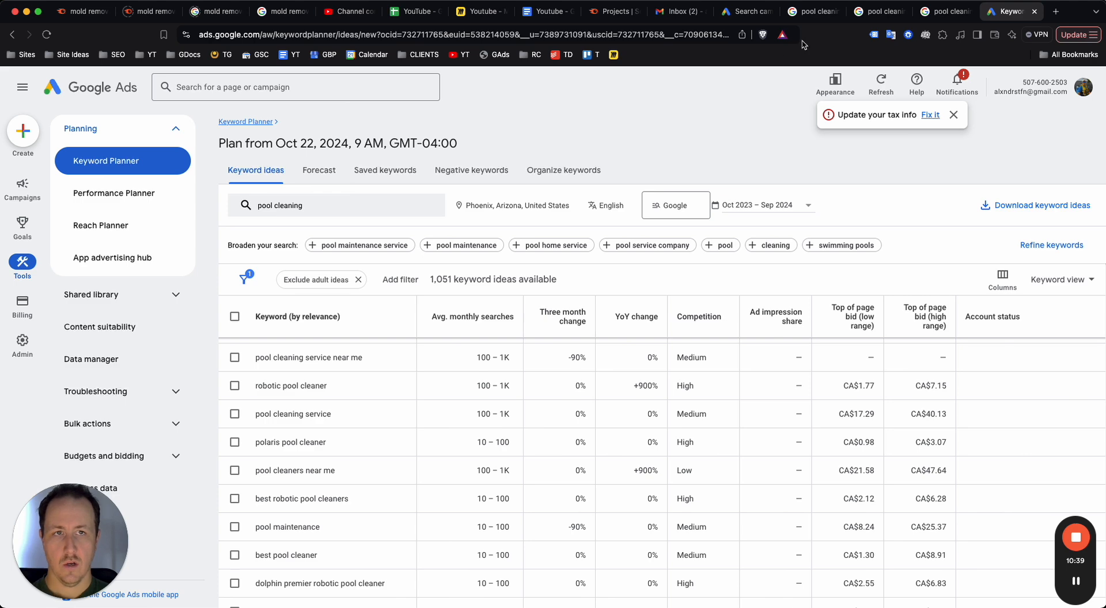
Go back to the campaign draft, dismiss the ad creation assistant and rename Ad group 1 to "Pool Cleaning"
left_click_drag(749, 11, 879, 11)
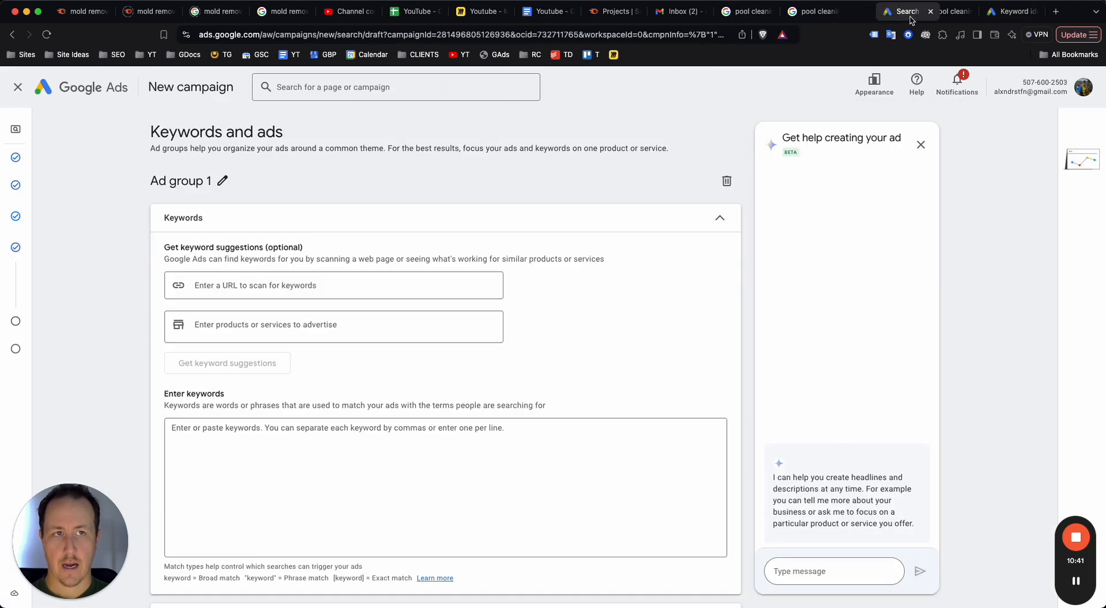
left_click(921, 145)
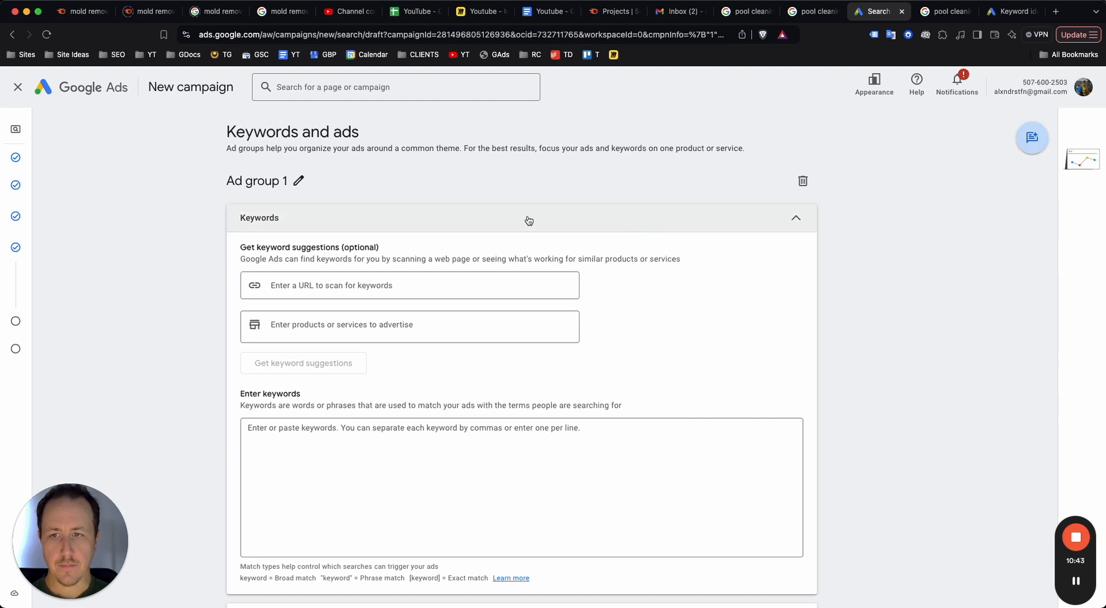
left_click(299, 181)
triple_click(270, 181)
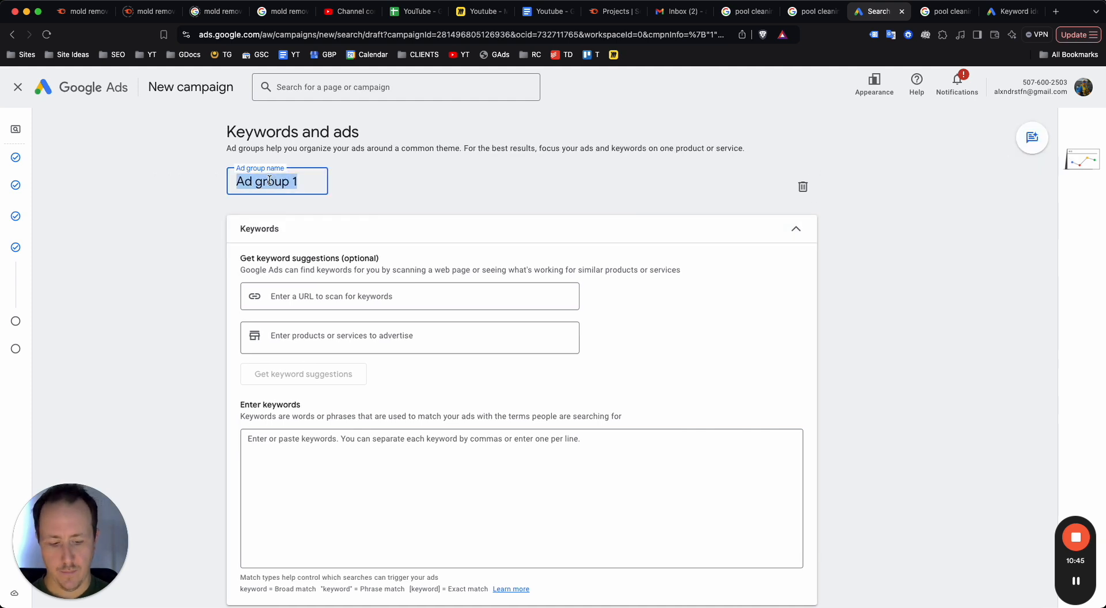
type("Pool Cleaning")
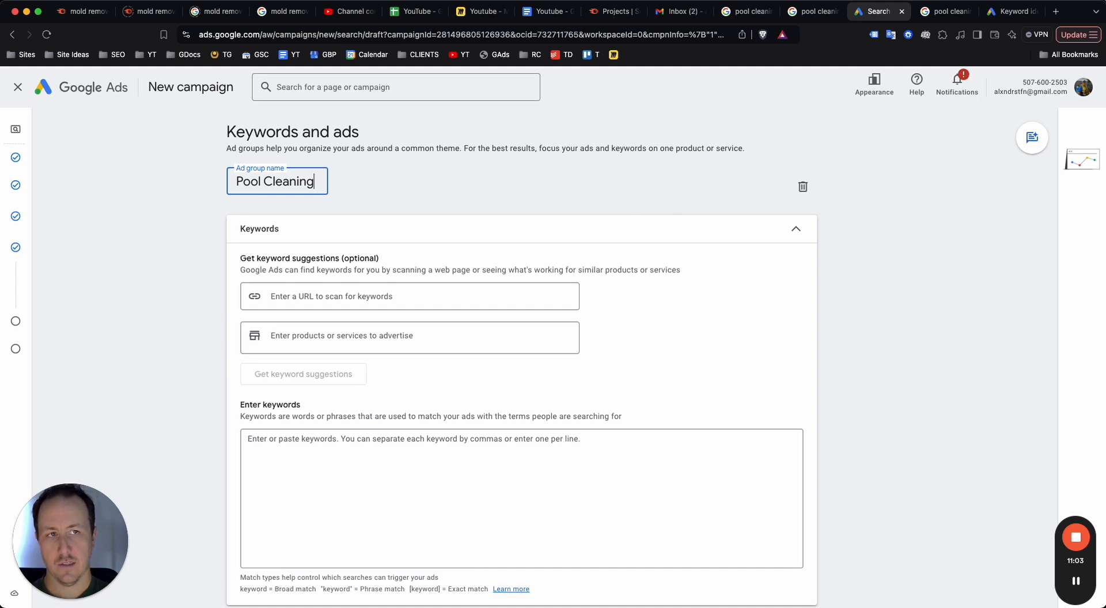
Copy the keyword "pool cleaning" from the Keyword Planner results into the Pool Cleaning ad group's keyword list
left_click(1008, 12)
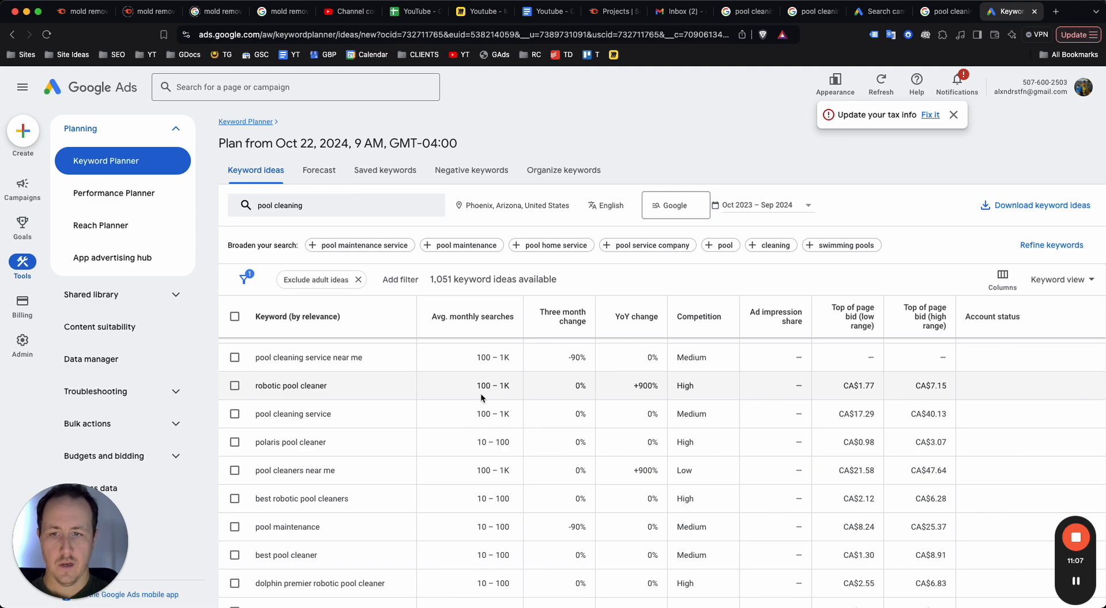
scroll(480, 393, "up", 3)
left_click_drag(316, 380, 254, 383)
key("cmd+c")
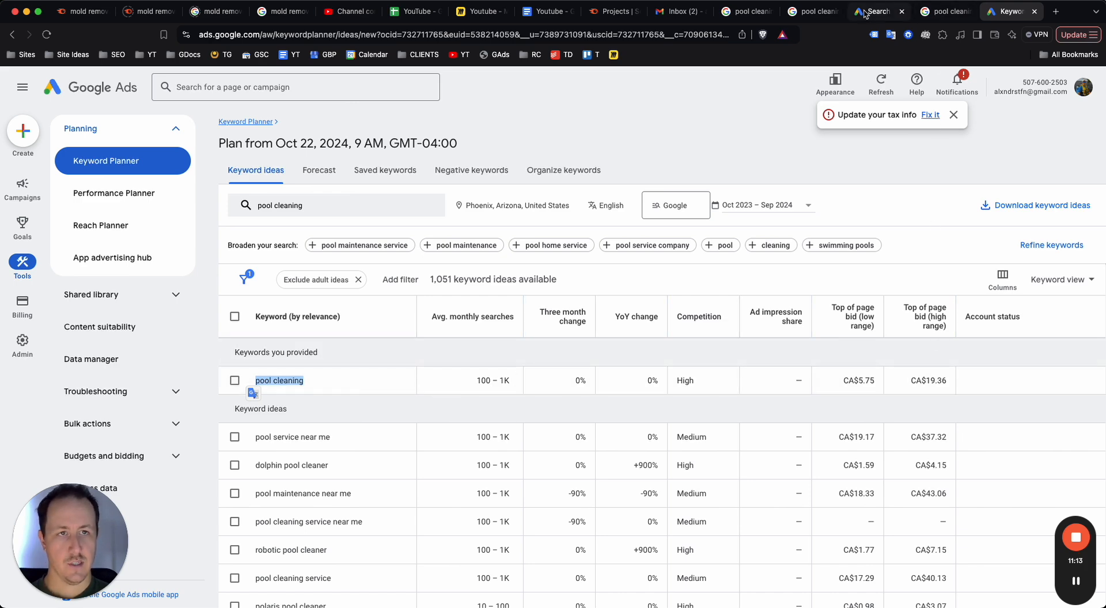
left_click_drag(875, 12, 932, 15)
left_click(456, 463)
key("cmd+v")
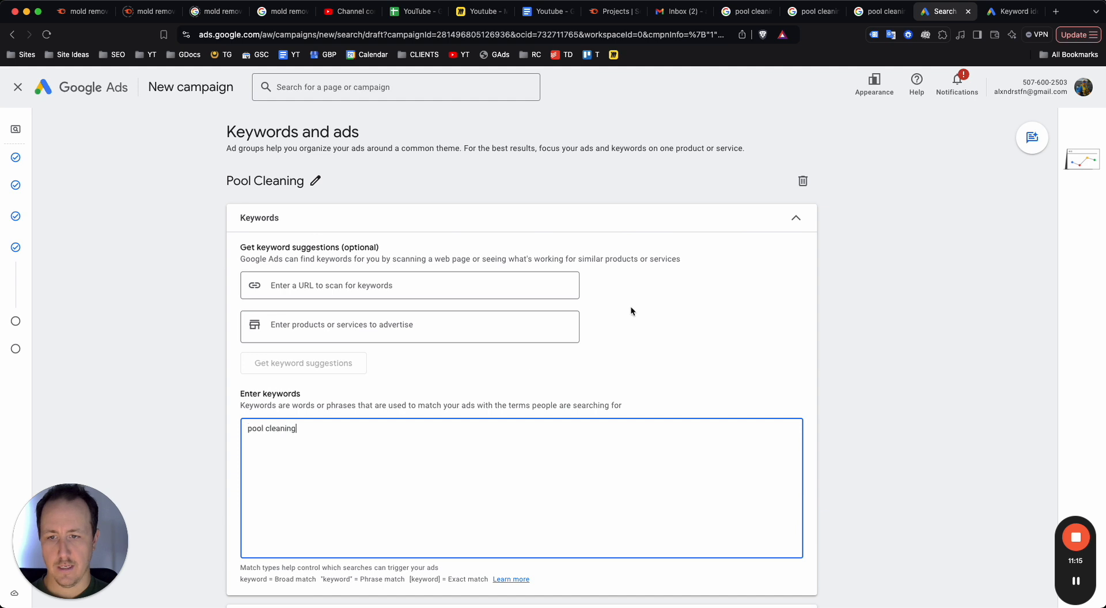
Copy "pool cleaning service near me" from the Keyword Planner ideas and add it on a new line of the ad group's keywords
left_click(1012, 12)
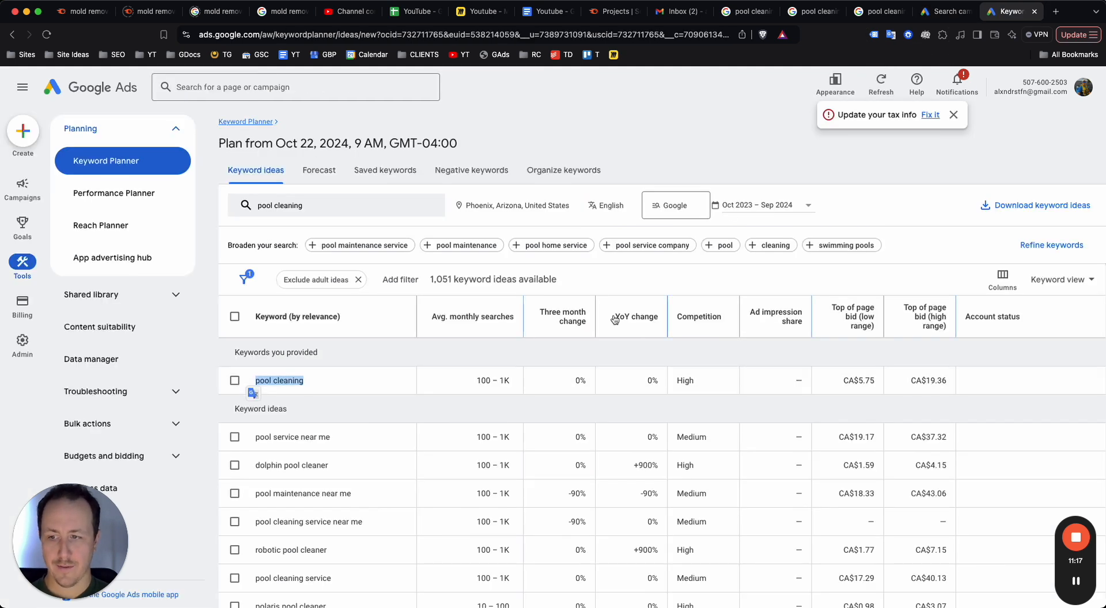
scroll(384, 347, "down", 3)
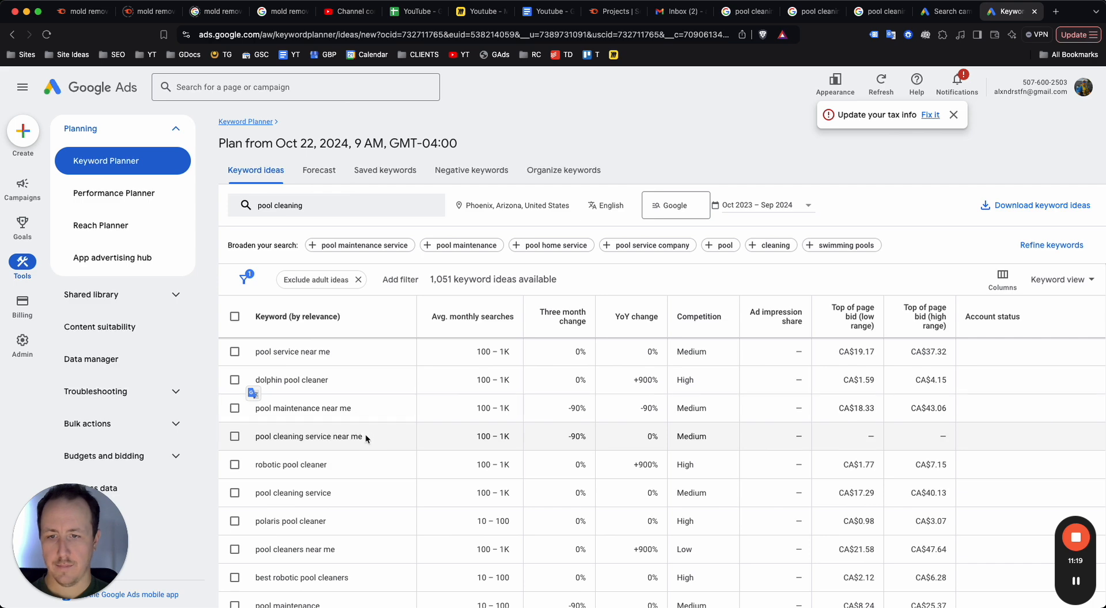
triple_click(250, 440)
key("super+c")
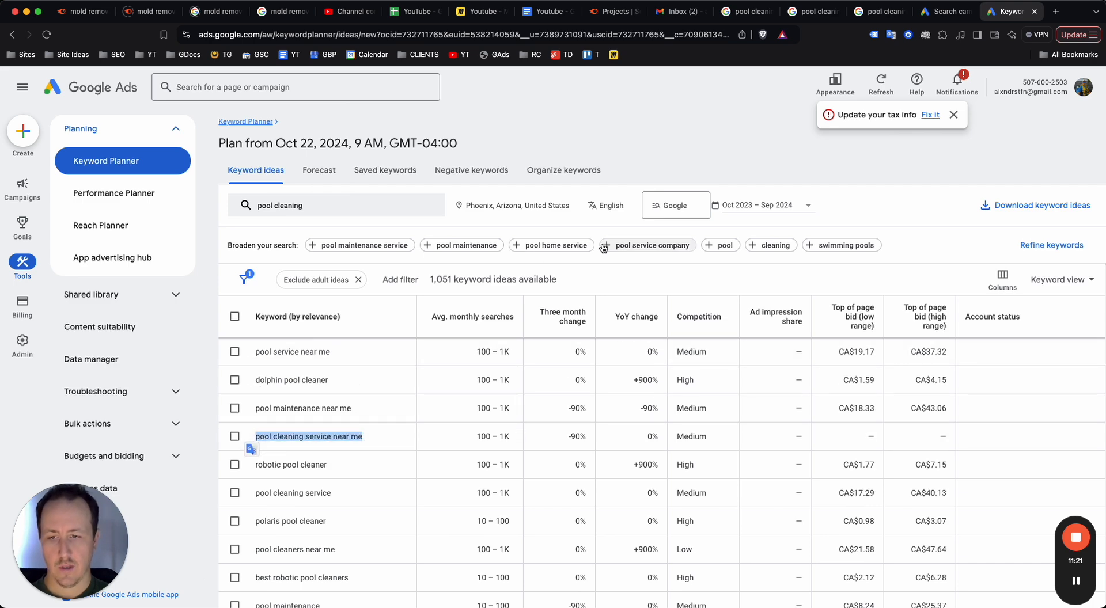
left_click(947, 11)
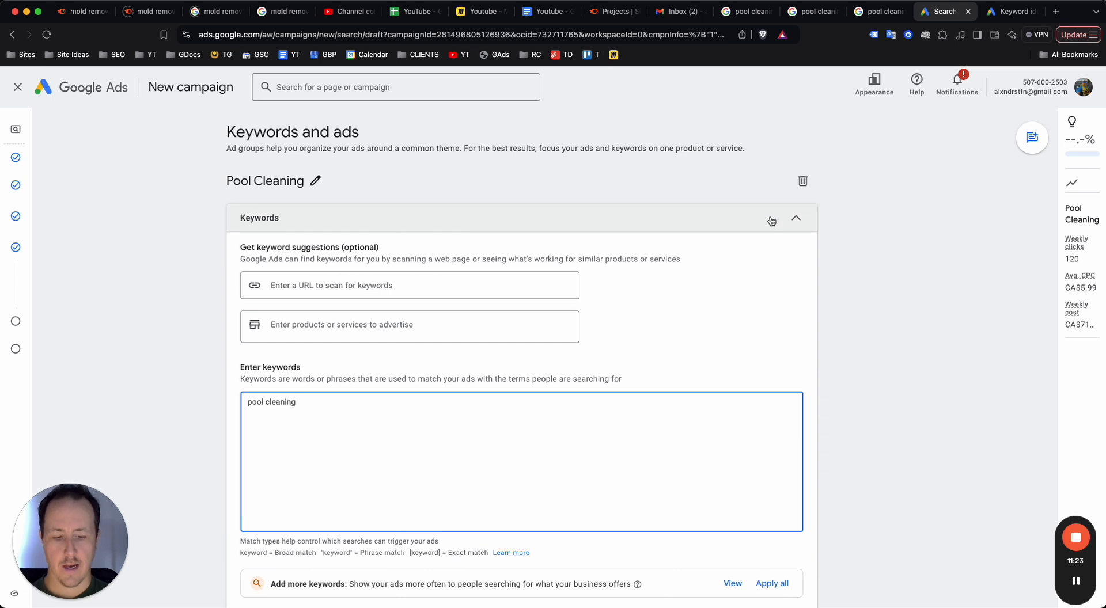
key("super+v")
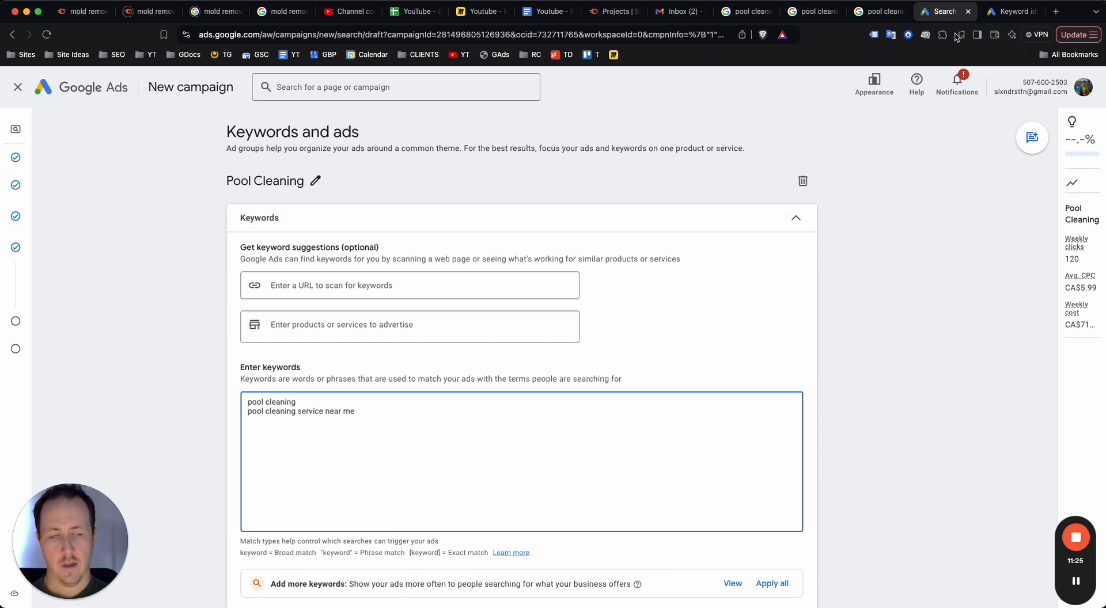
Copy "pool cleaning service" from the Keyword Planner ideas and add it to the Pool Cleaning ad group's keyword list
left_click(1012, 12)
scroll(334, 436, "down", 2)
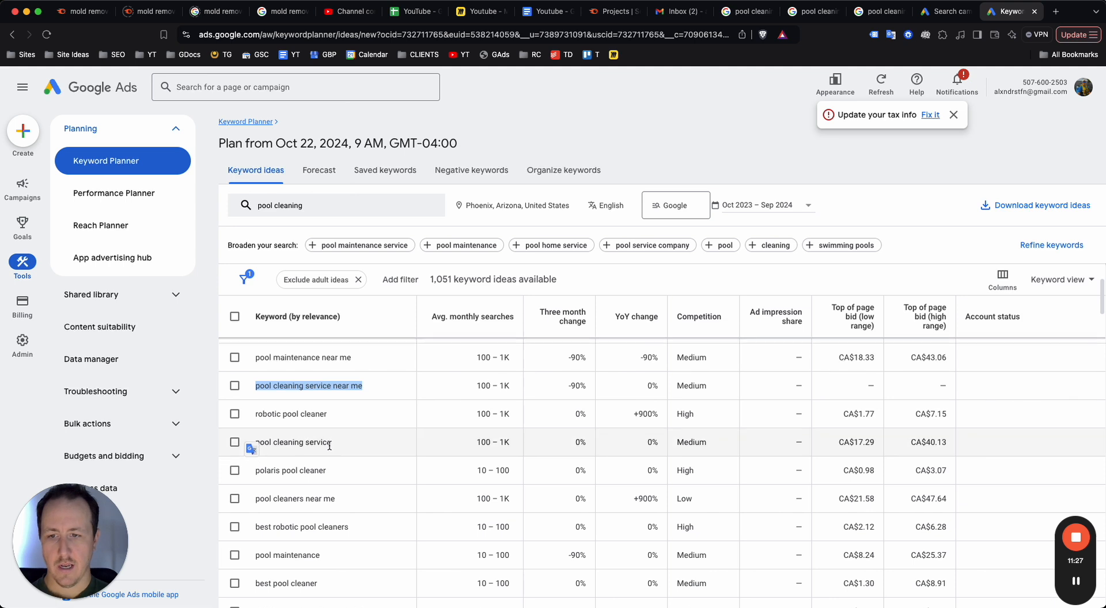
scroll(333, 436, "up", 1)
left_click_drag(333, 459, 250, 462)
key("super+c")
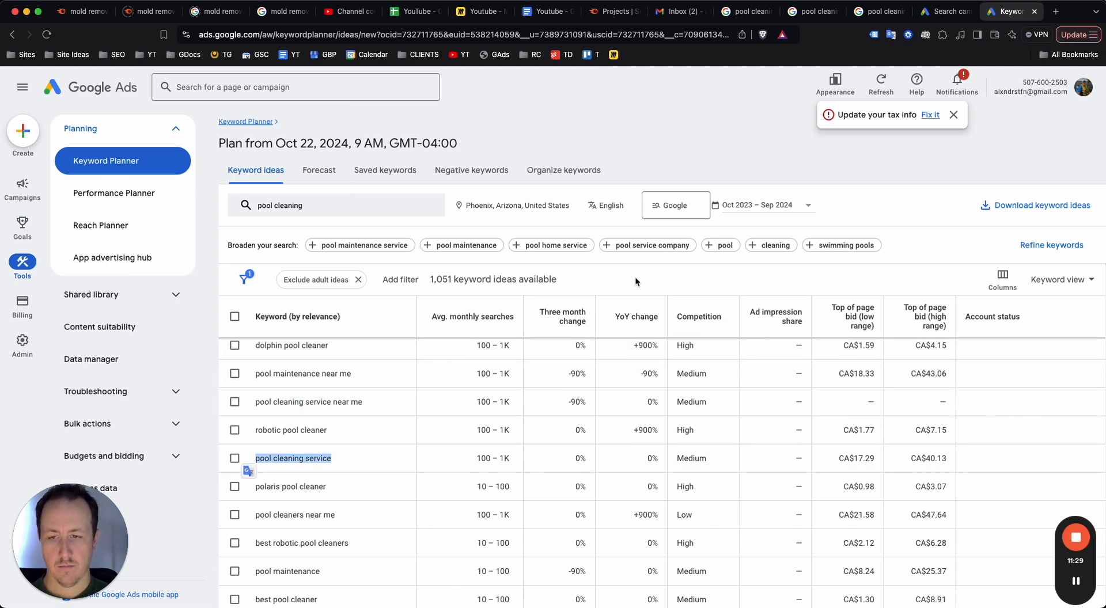
left_click(1009, 210)
left_click(869, 168)
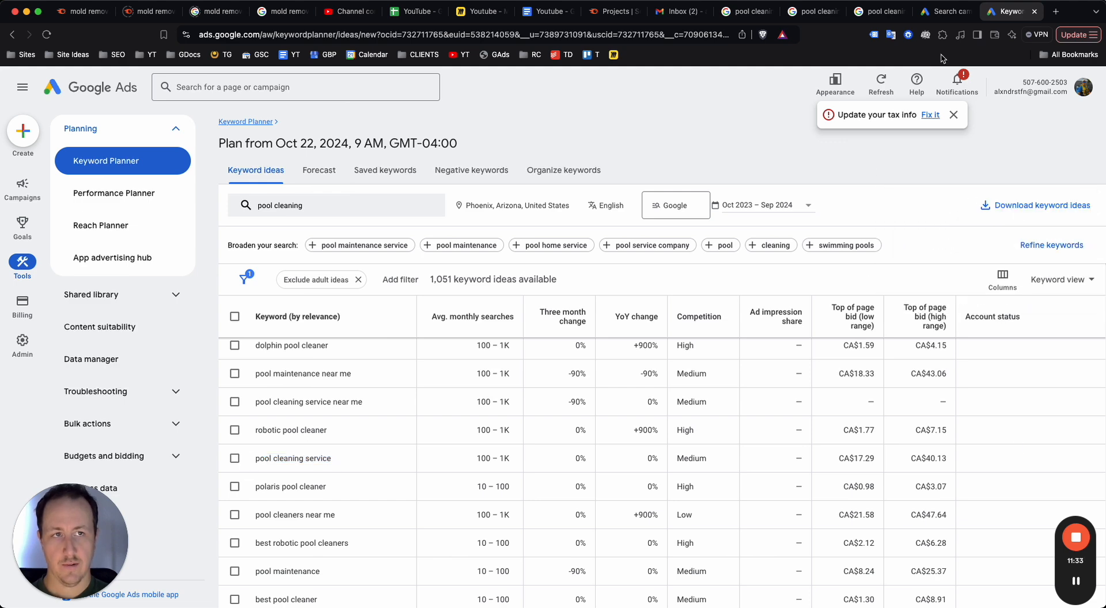
left_click(945, 11)
key("super+v")
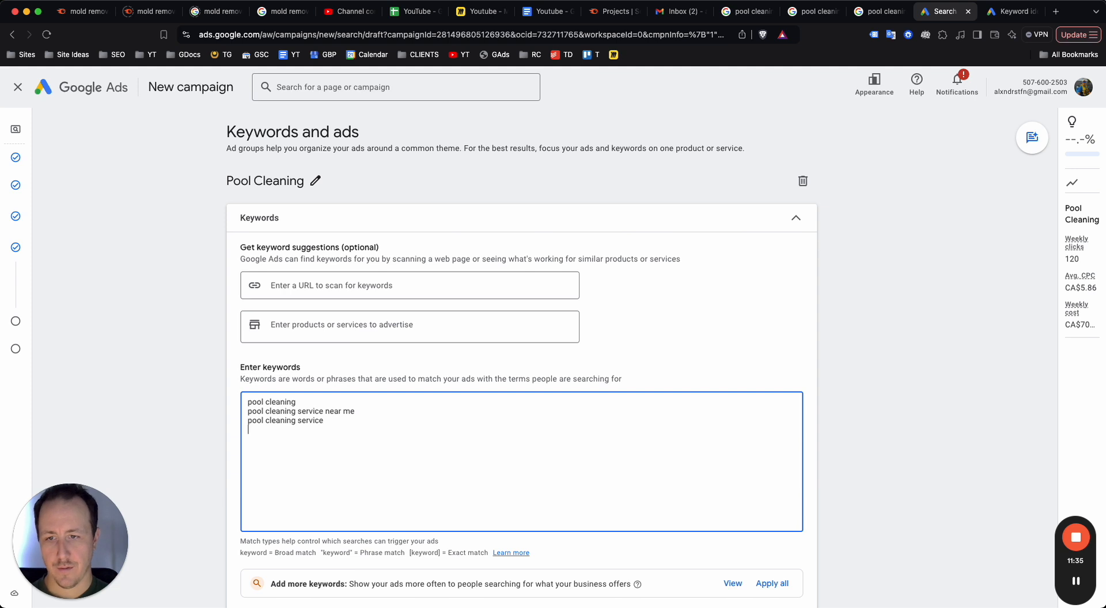
Copy "pool cleaners near me" from the Keyword Planner ideas into the Pool Cleaning ad group's keywords
left_click(991, 13)
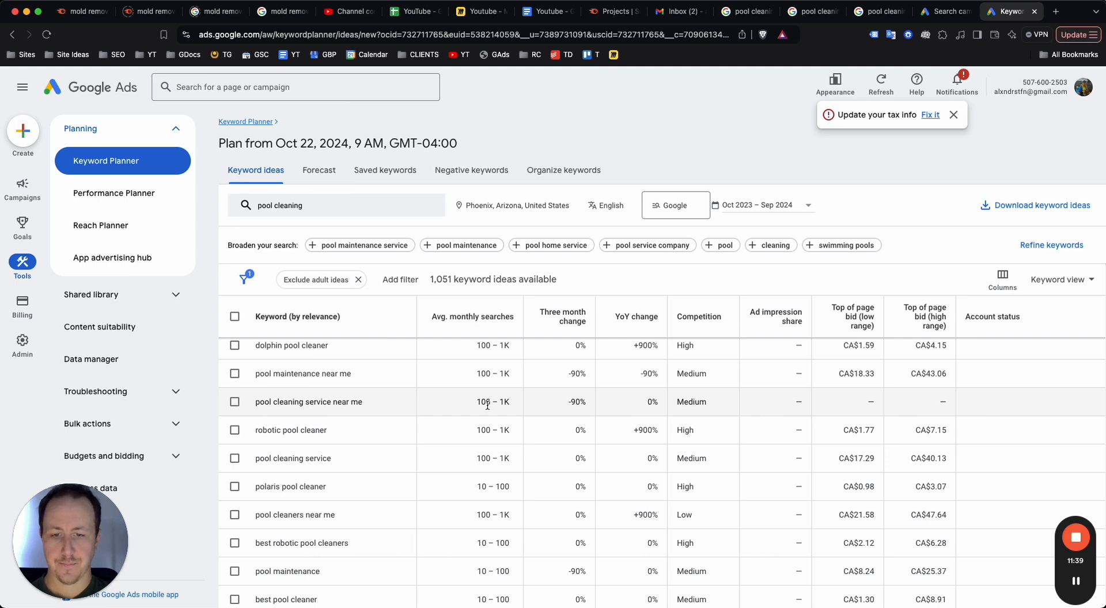
scroll(345, 438, "down", 2)
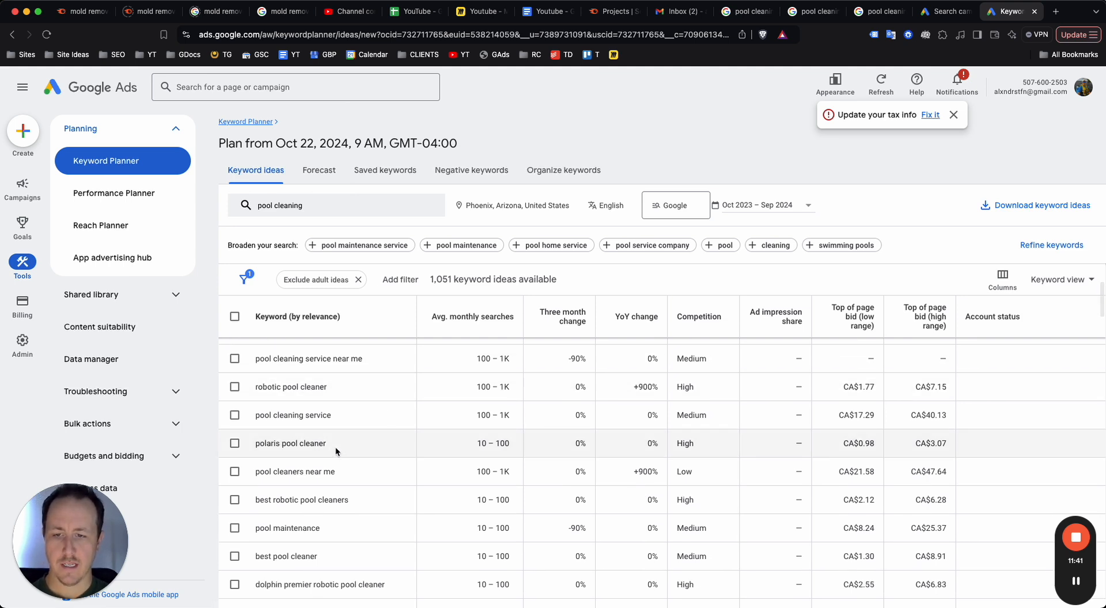
left_click_drag(347, 469, 255, 471)
key("super+c")
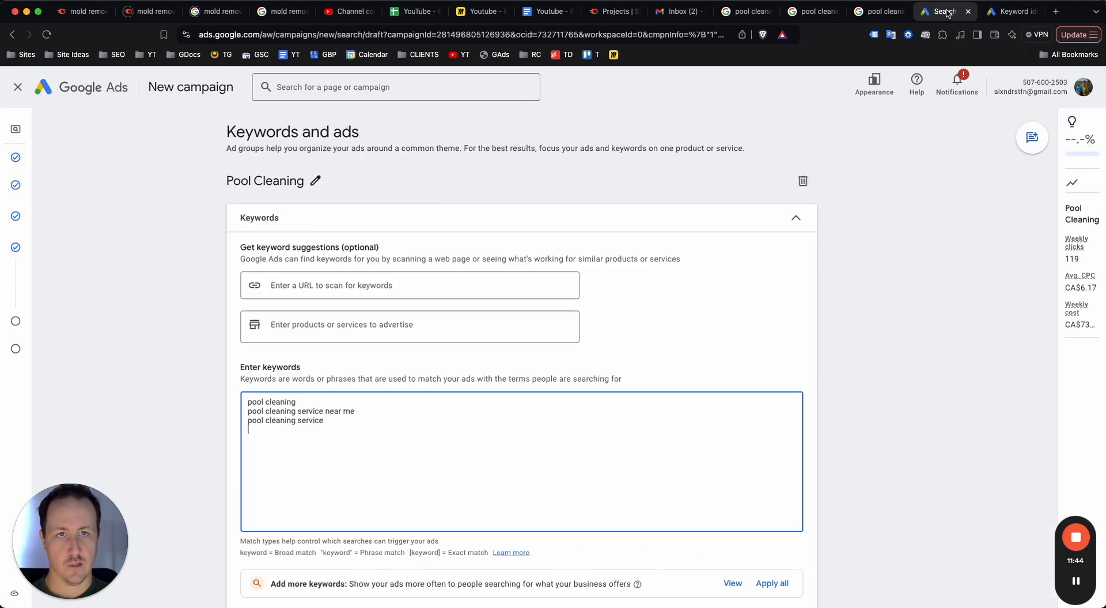
left_click(948, 11)
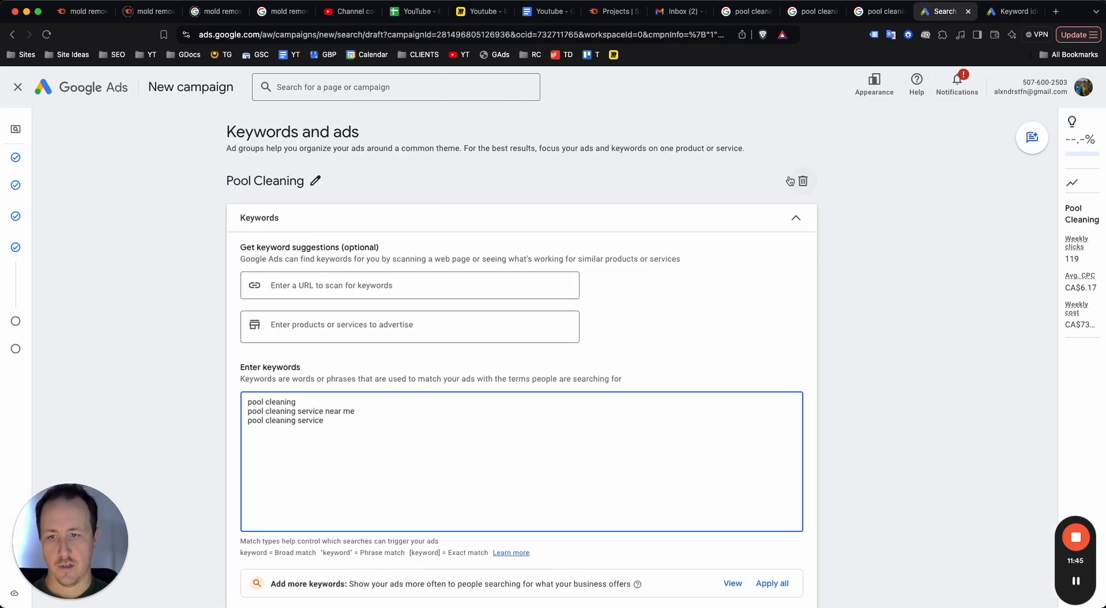
key("super+v")
Look through the further Keyword Planner ideas and add "pool cleaners" as a new line in the ad group's keywords
left_click(1010, 12)
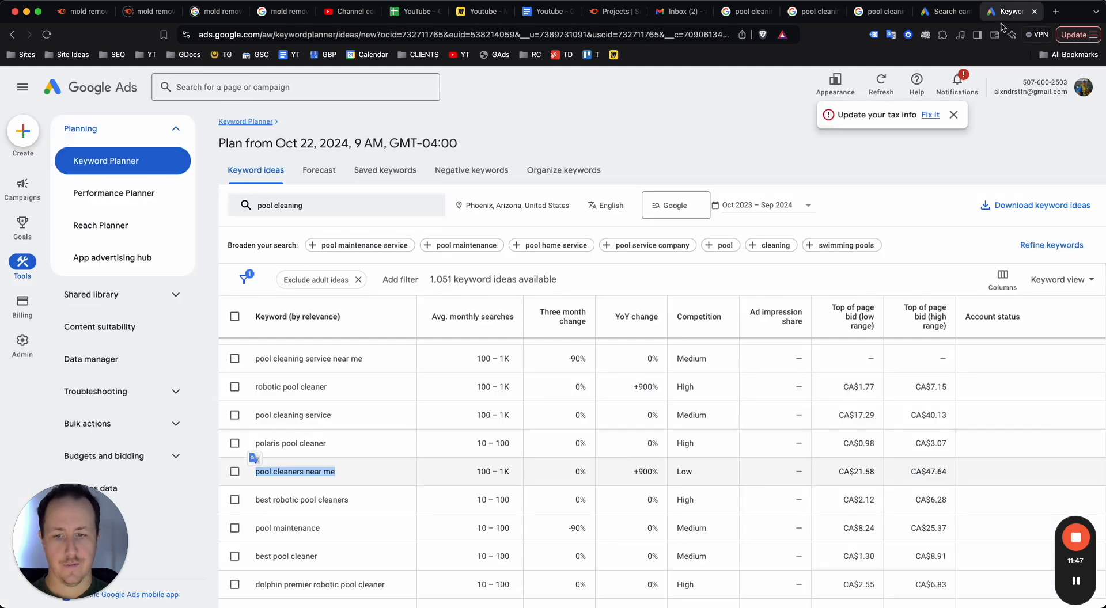
scroll(395, 469, "down", 1)
scroll(395, 469, "down", 8)
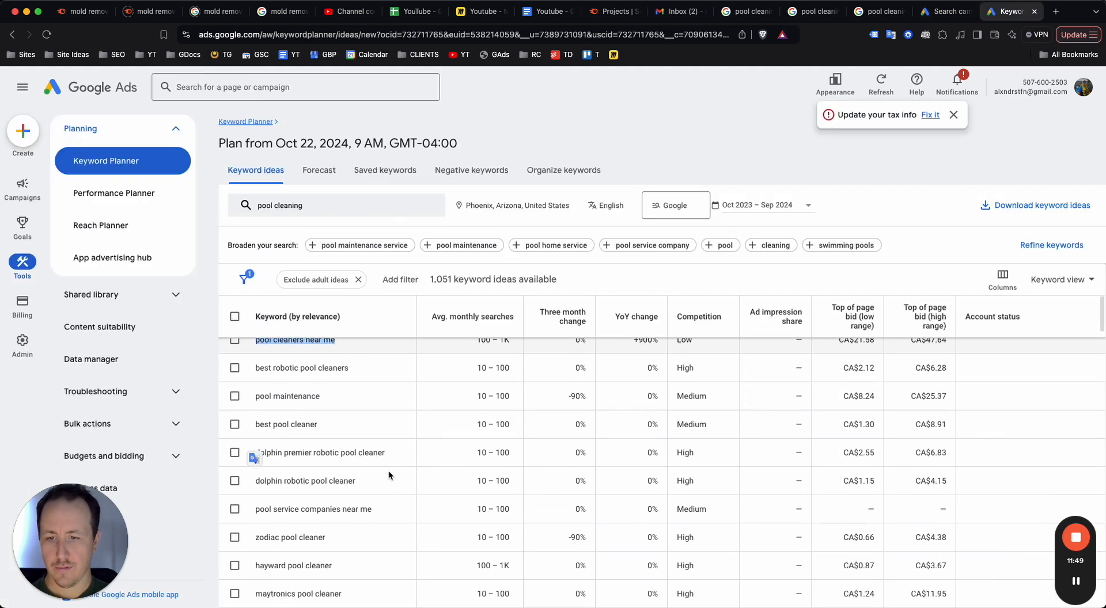
scroll(370, 478, "down", 7)
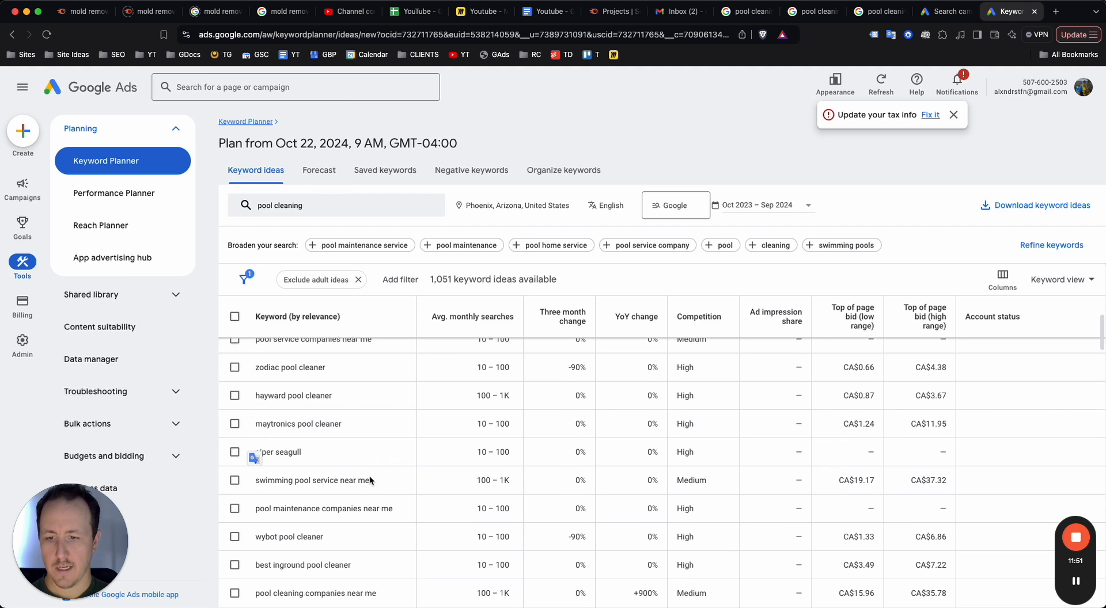
scroll(369, 476, "down", 8)
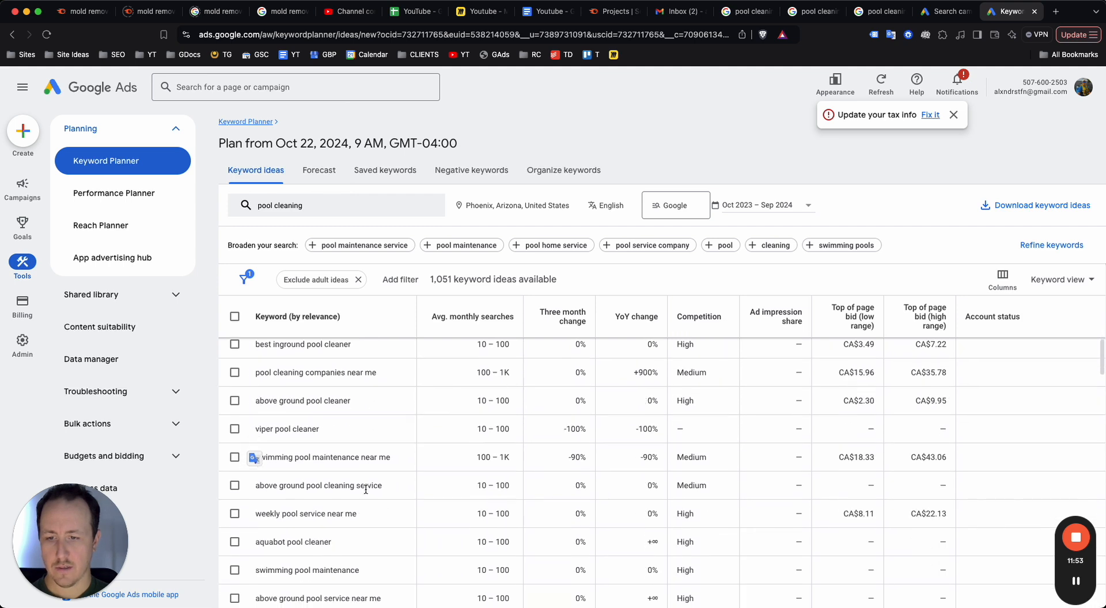
scroll(359, 492, "down", 5)
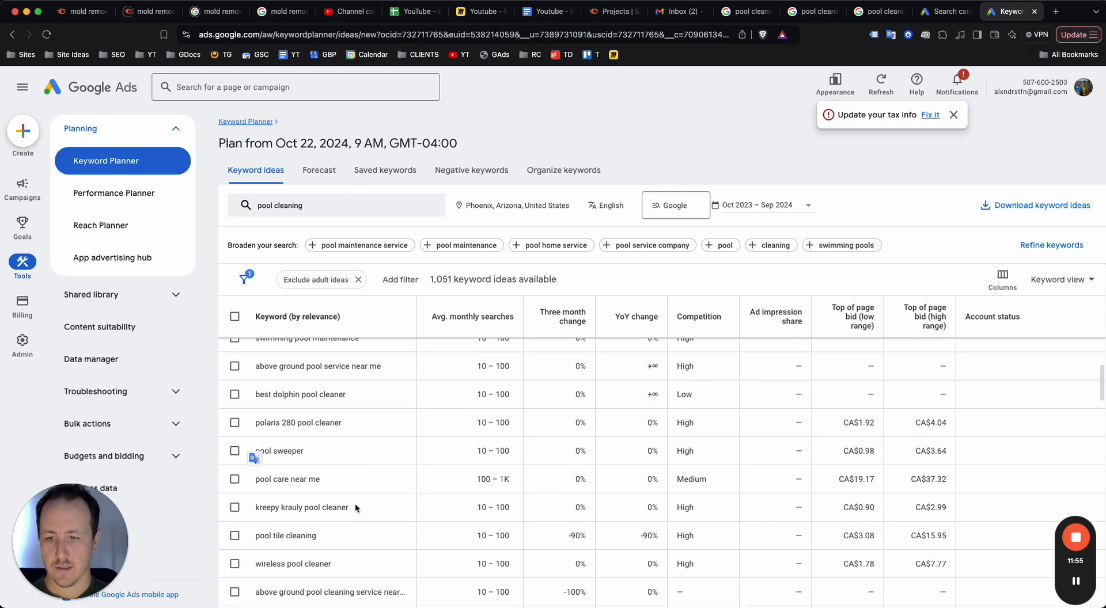
left_click(945, 11)
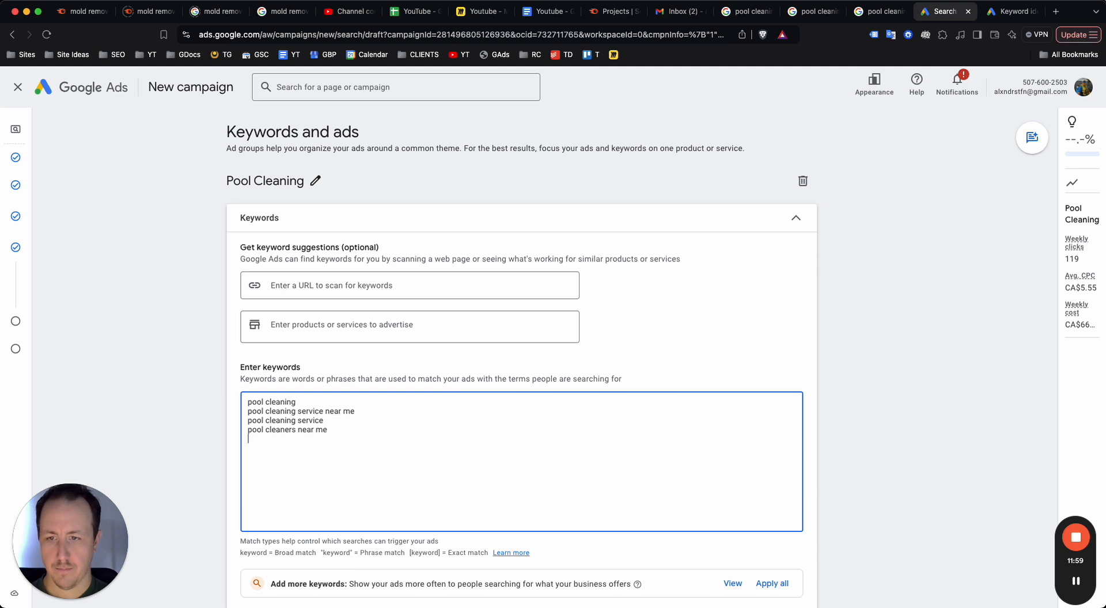
type("ool cleaners")
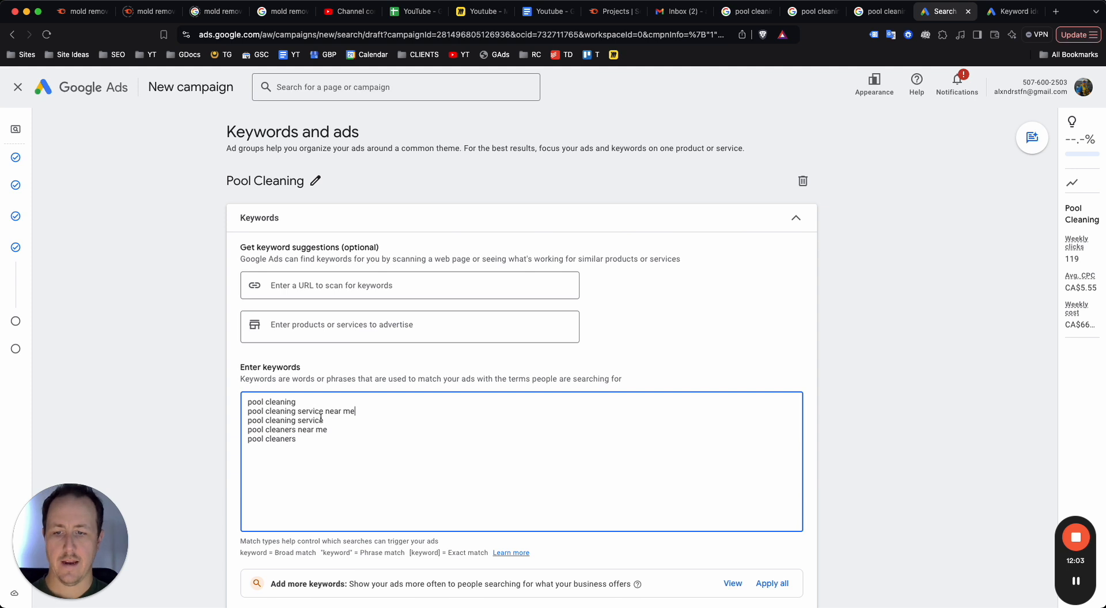
Make the first keyword, pool cleaning, a phrase match by enclosing it in double quotation marks
double_click(259, 410)
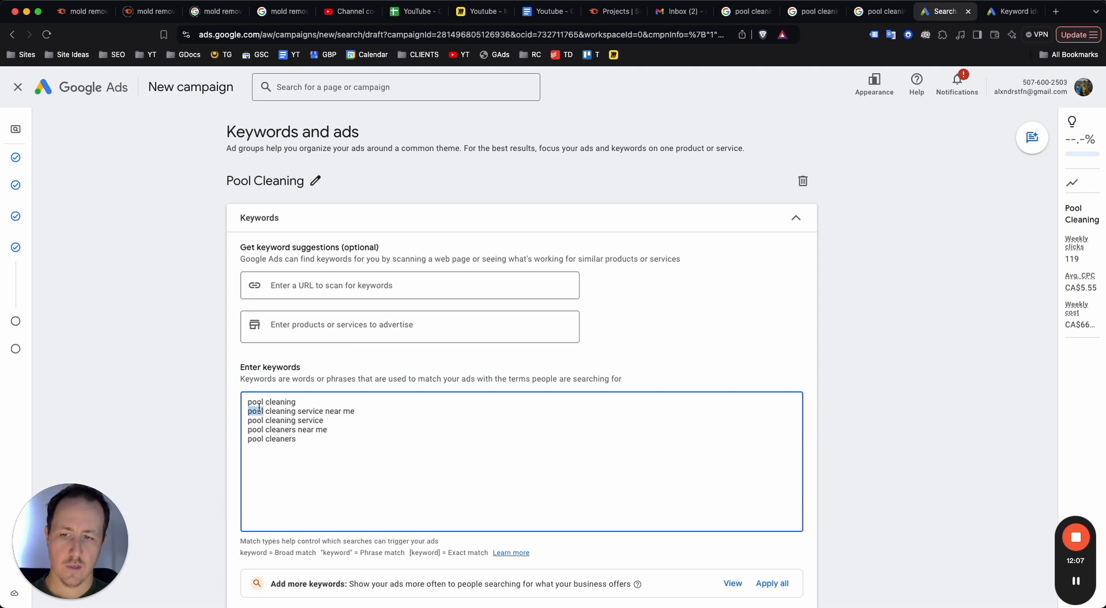
triple_click(259, 406)
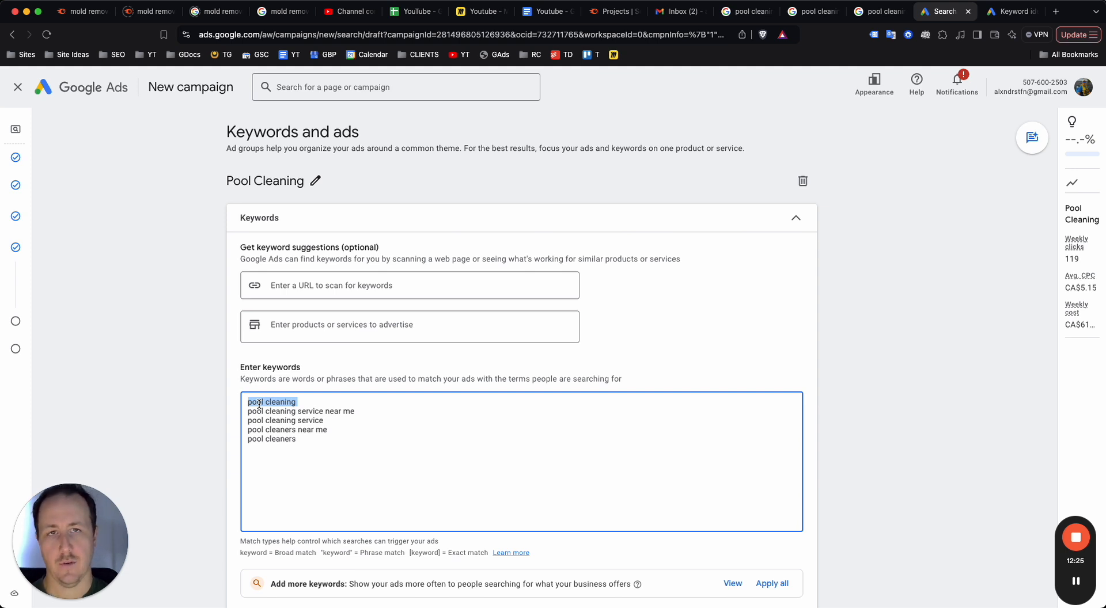
left_click(261, 405)
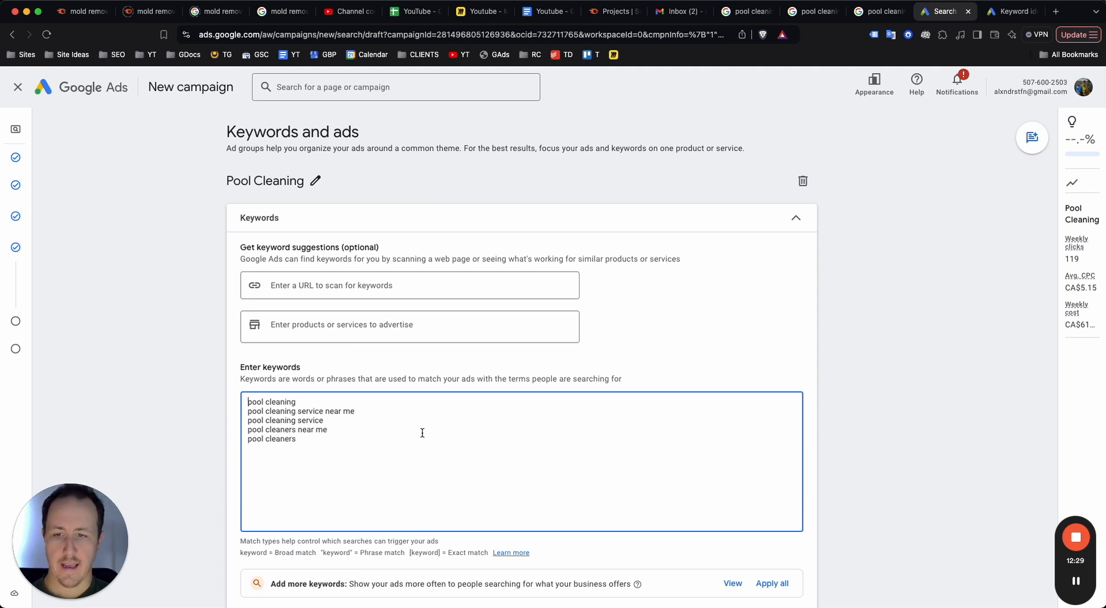
scroll(440, 422, "down", 2)
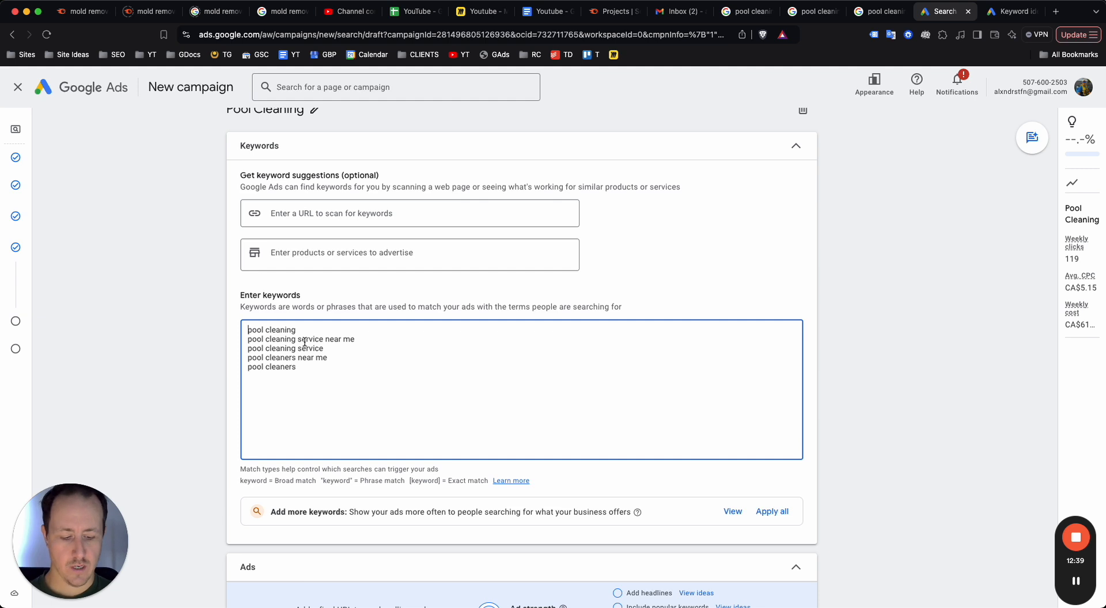
type("\"")
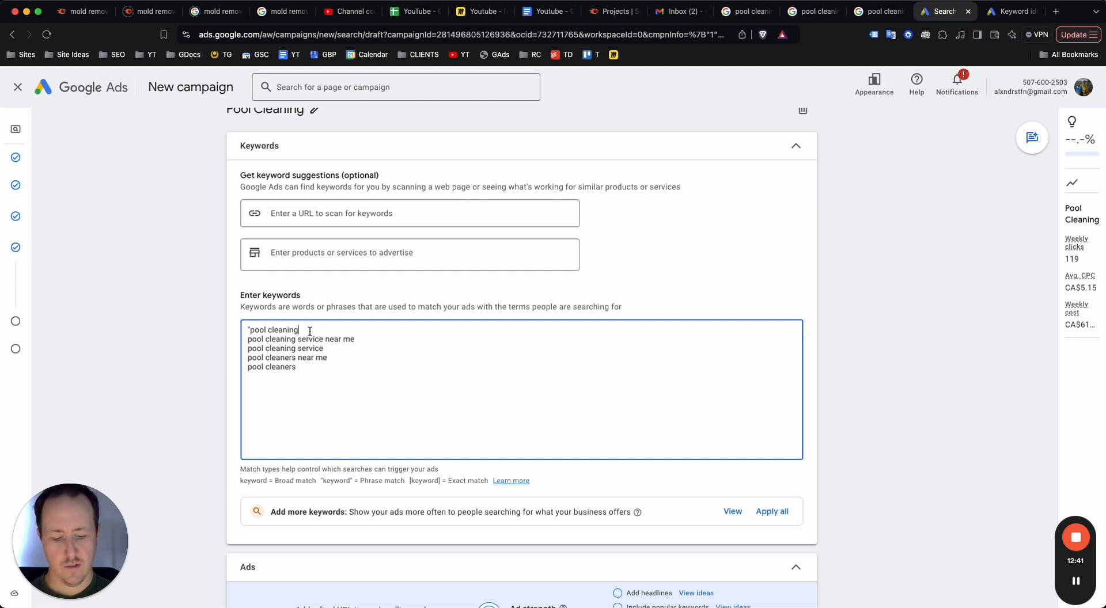
type("\"")
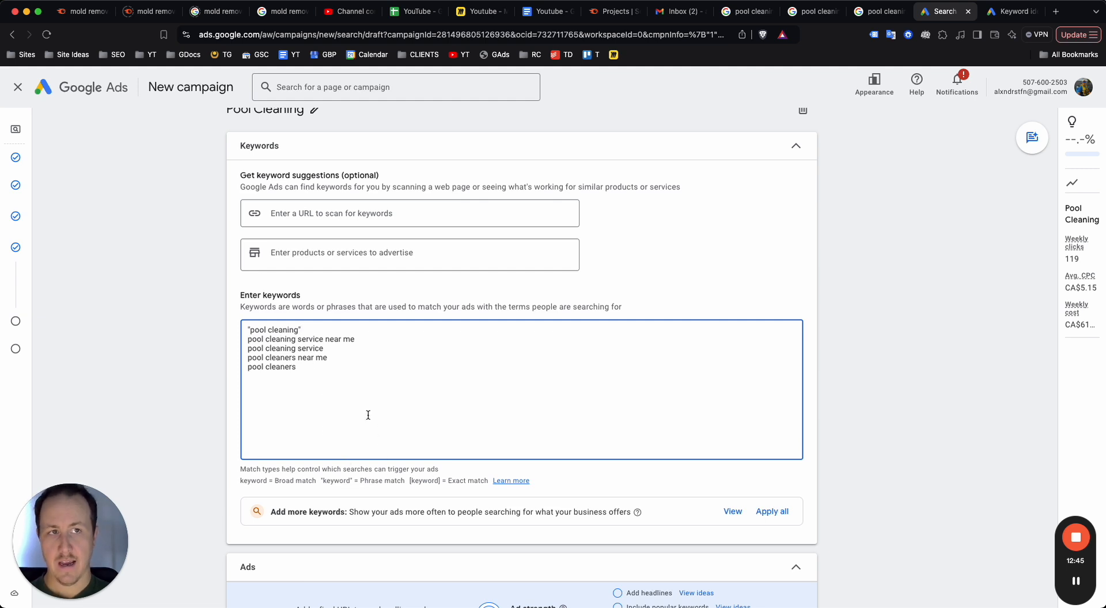
Set the ad's final URL to phoenixpoolguys.com/pool-cleaning/
scroll(368, 415, "down", 6)
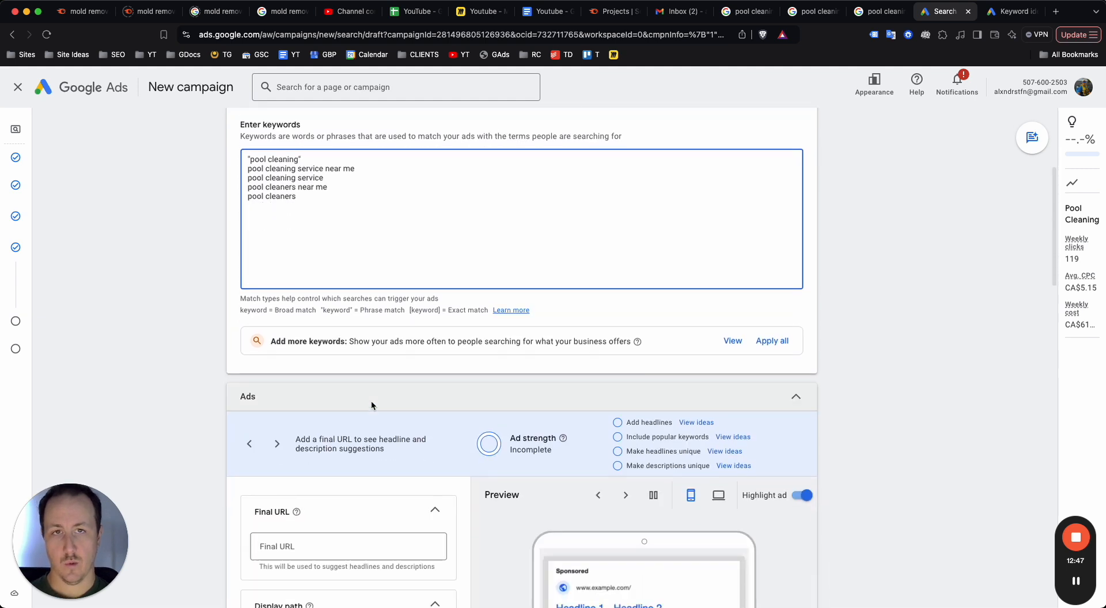
scroll(438, 329, "down", 2)
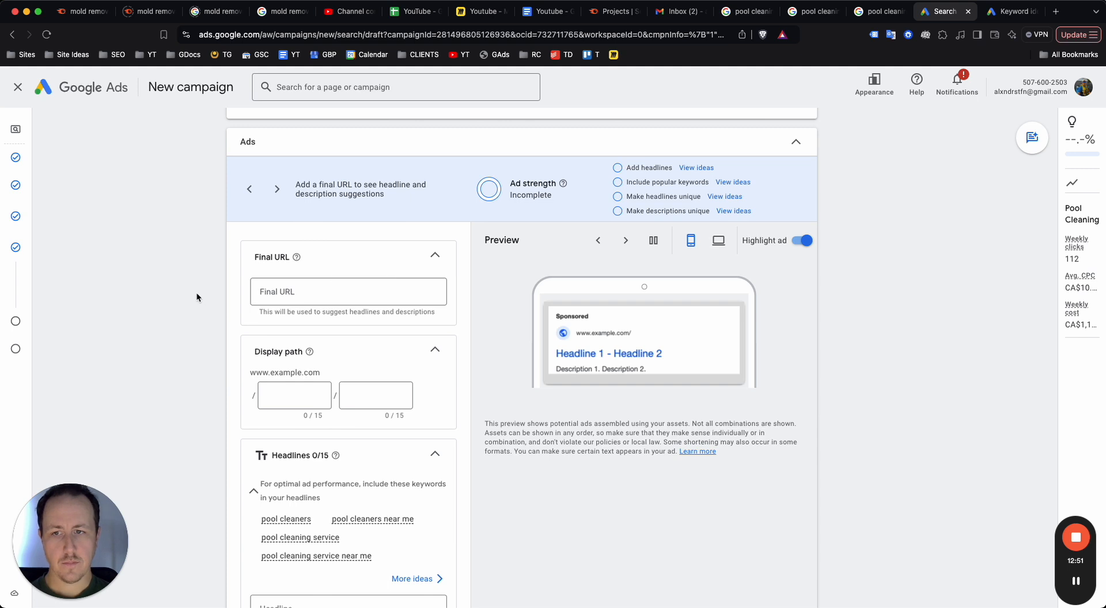
scroll(345, 263, "down", 1)
left_click(323, 254)
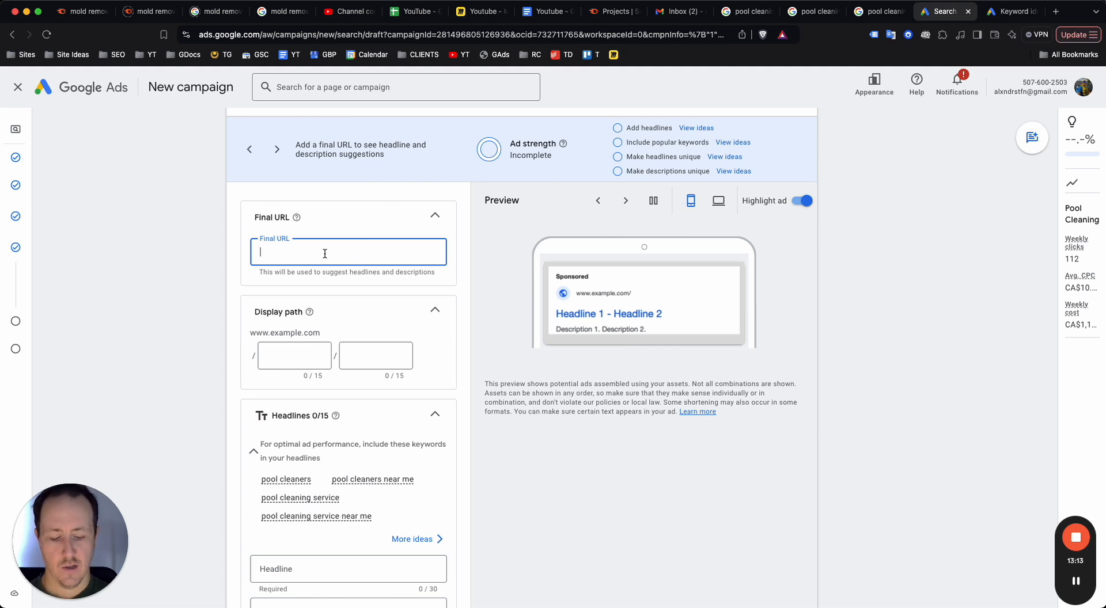
type("phoenix")
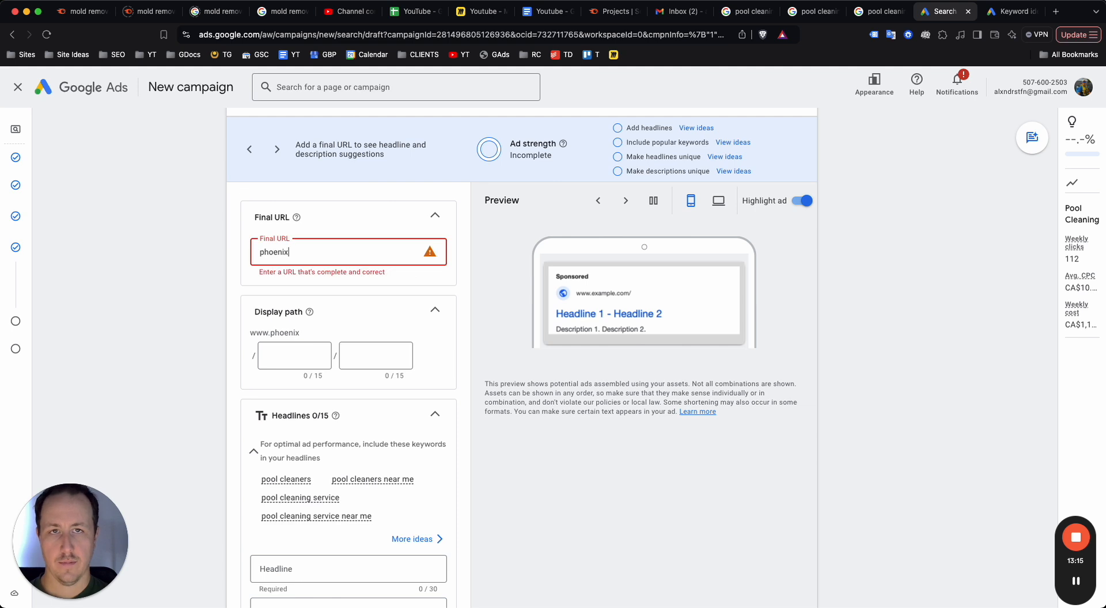
type("po")
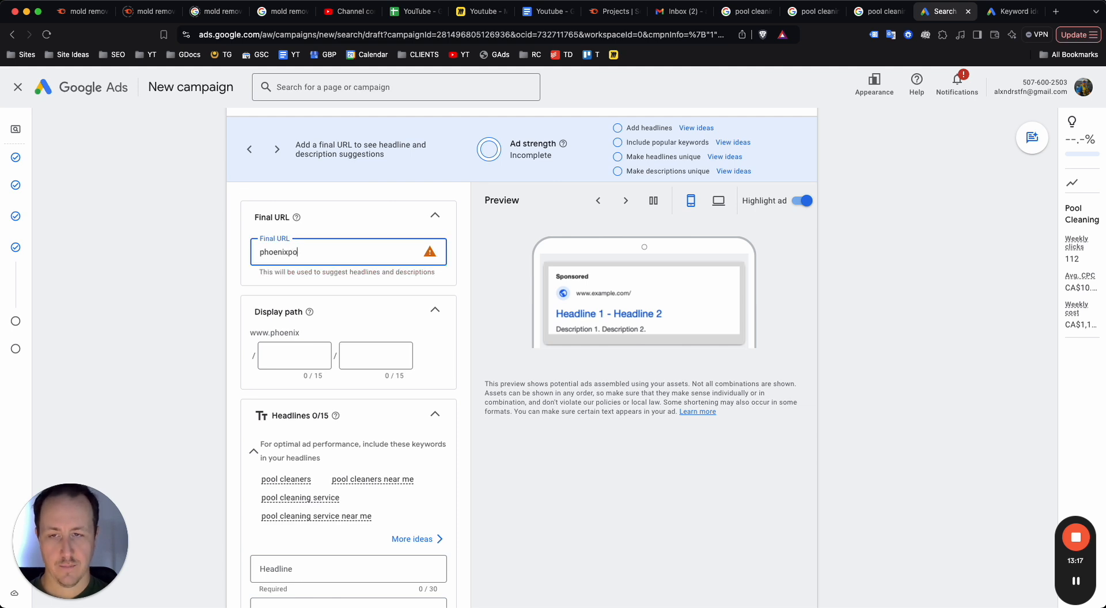
type("olguys")
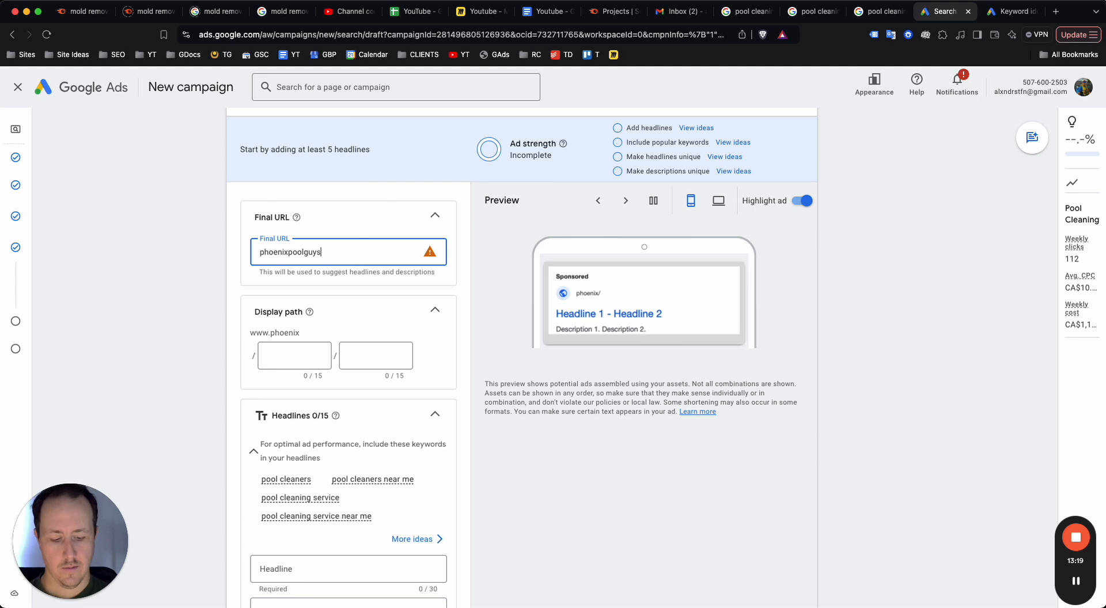
type(".com/")
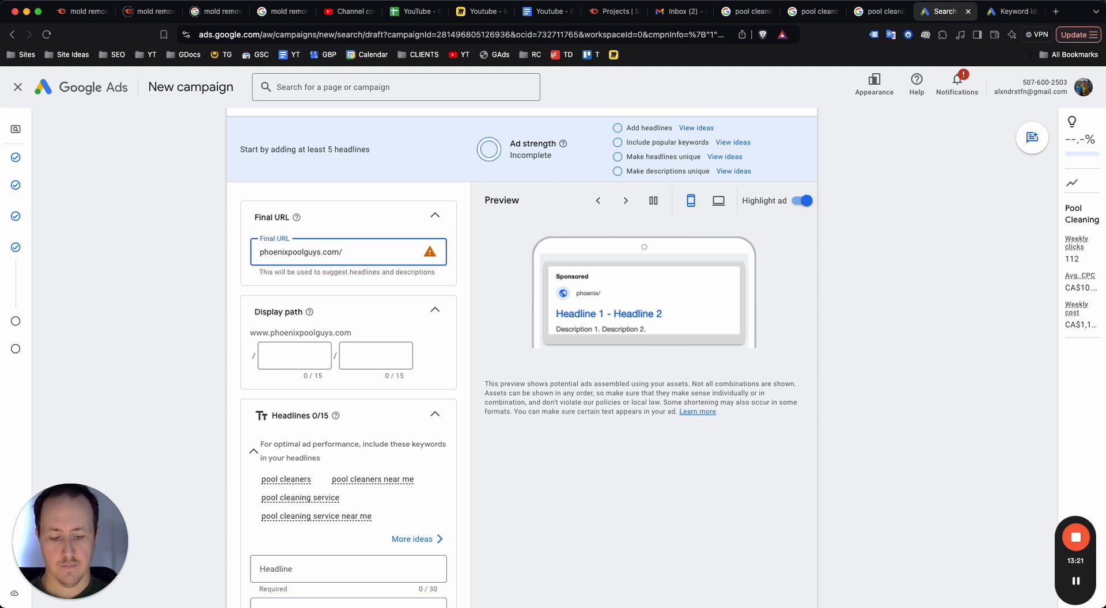
type("pool-cl")
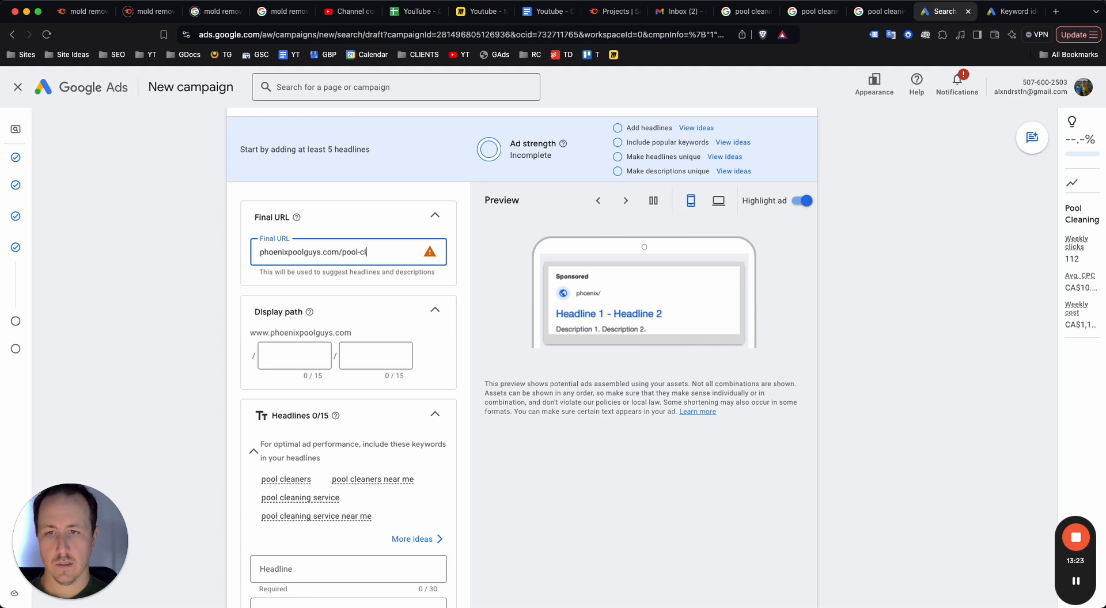
type("eaning/")
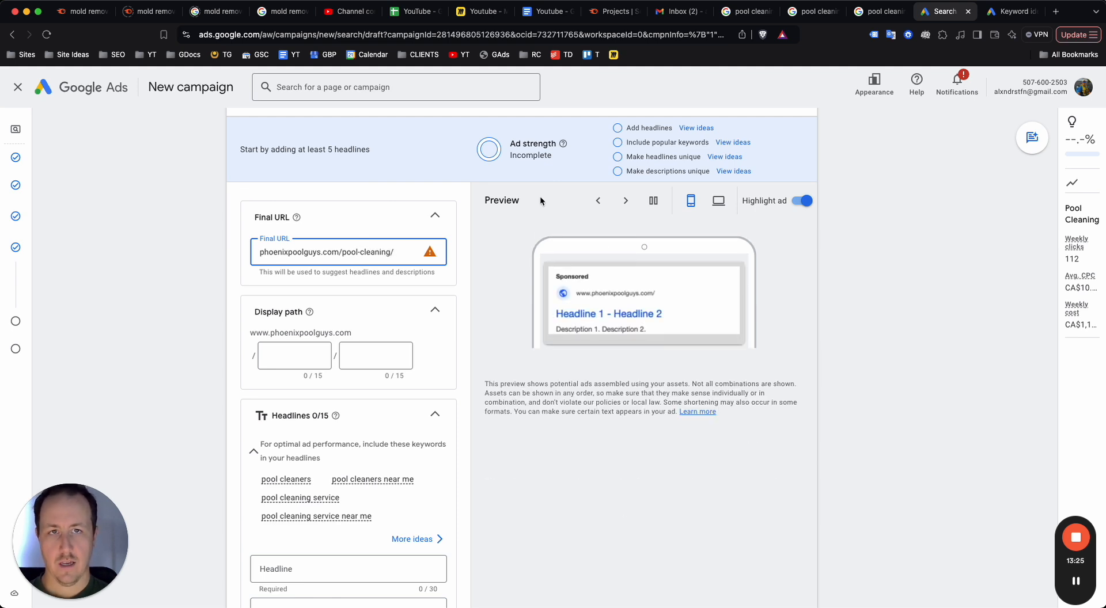
Open the sponsored "Residential Pool Cleaning" result from the "pool cleaning phoenix" Google search in a new tab and examine its landing page
left_click(744, 11)
scroll(462, 310, "up", 5)
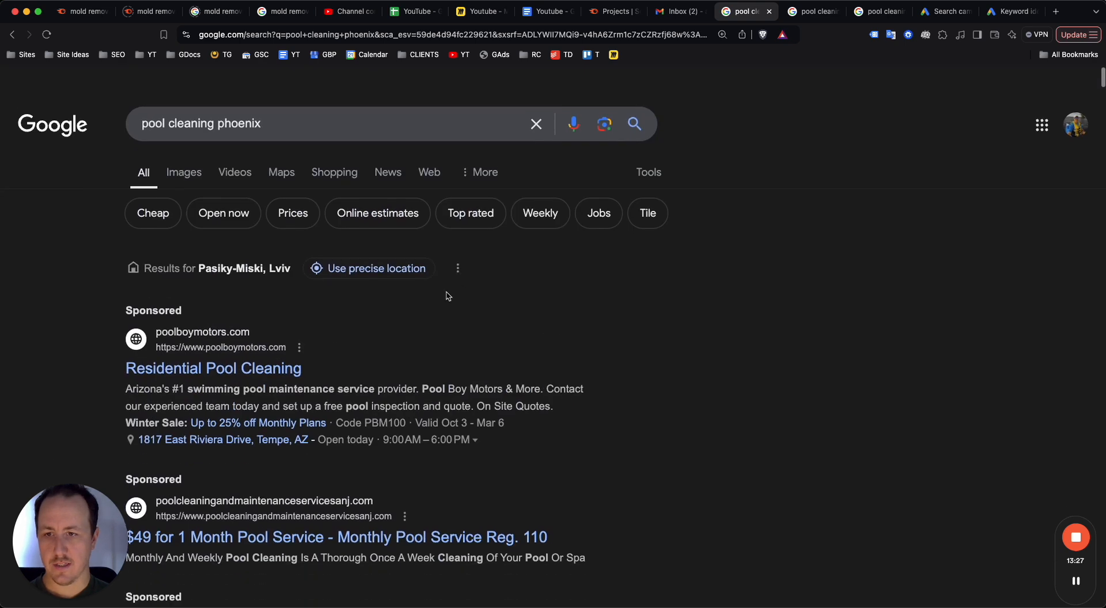
scroll(447, 294, "down", 2)
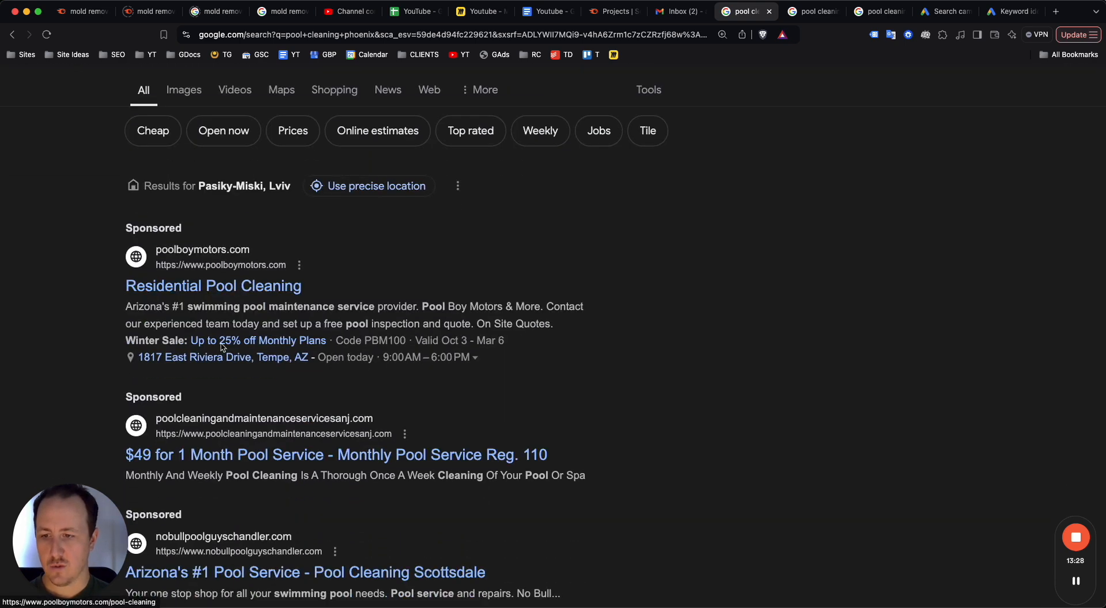
right_click(230, 287)
left_click(441, 180)
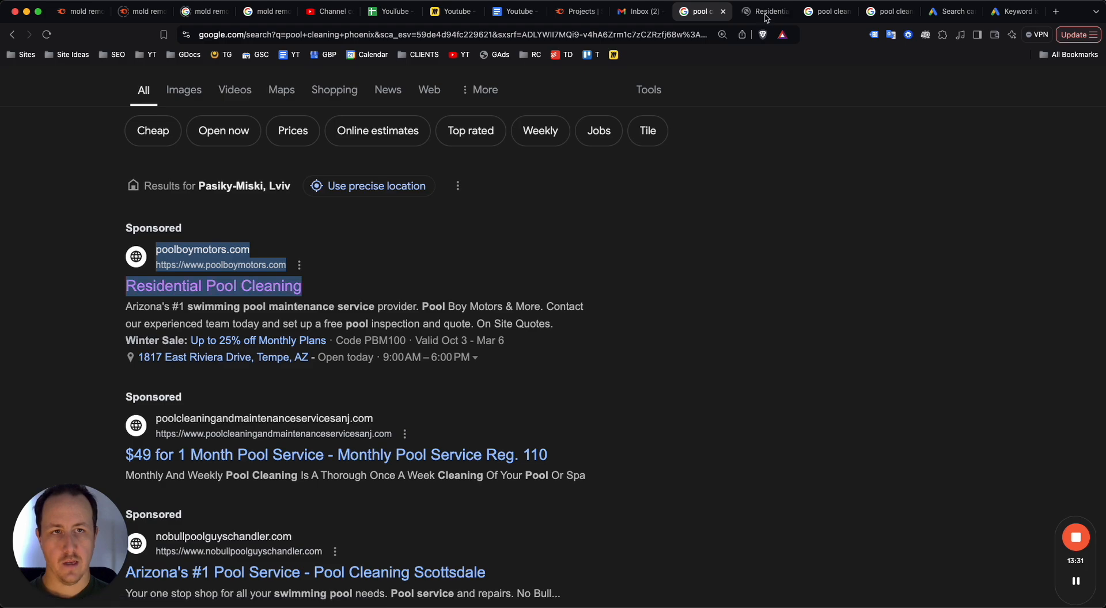
left_click(764, 11)
scroll(685, 269, "down", 10)
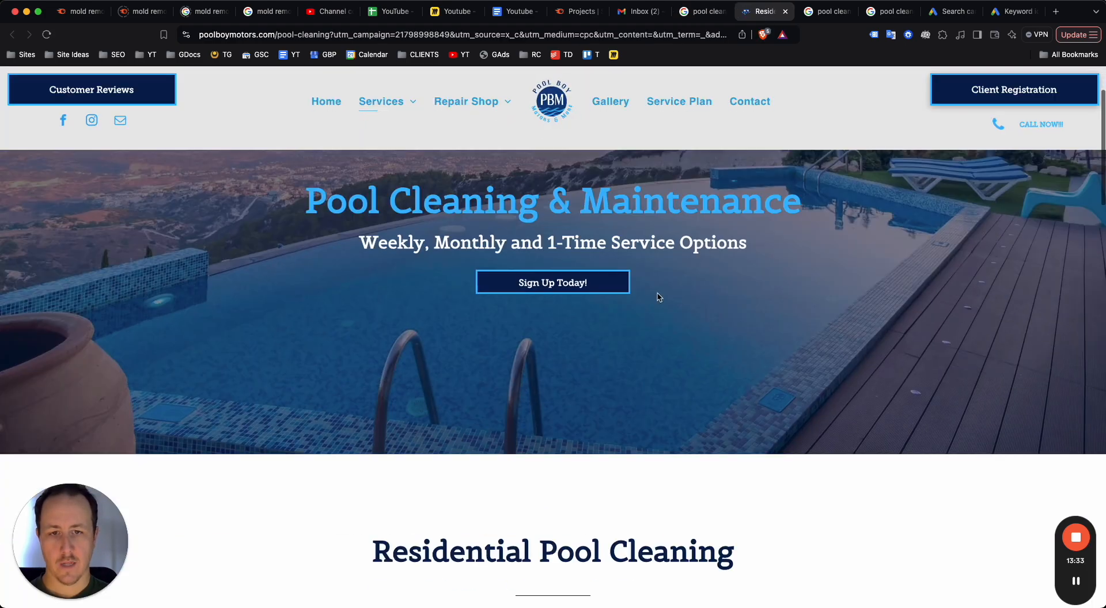
scroll(476, 304, "down", 15)
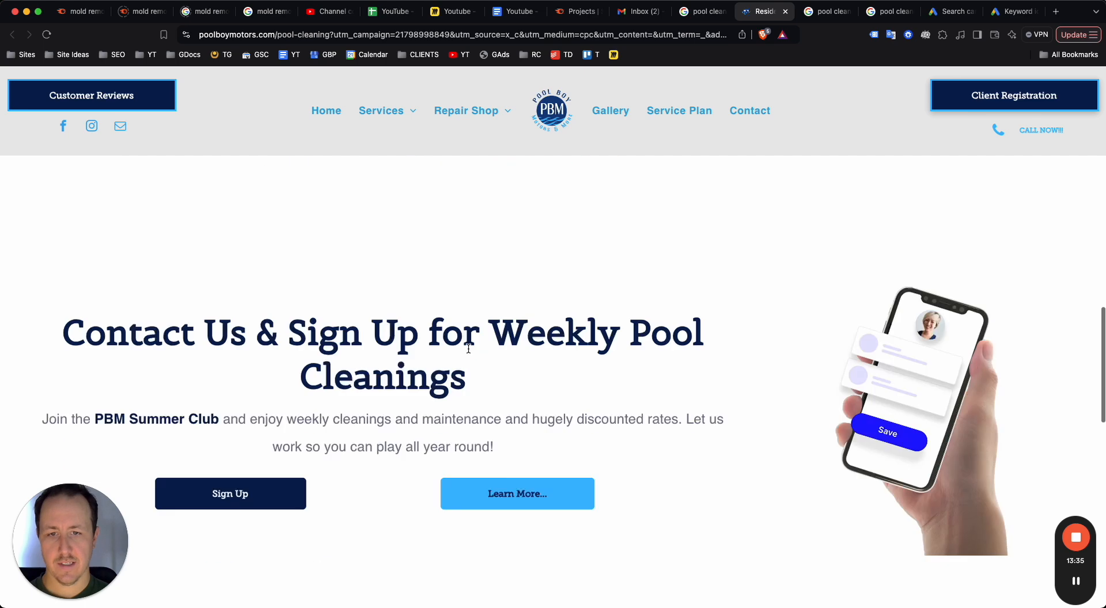
Examine the Pool Boy Motors pool cleaning page from header to footer, including its headline, contact and sign-up options, service list and photos
scroll(536, 353, "up", 5)
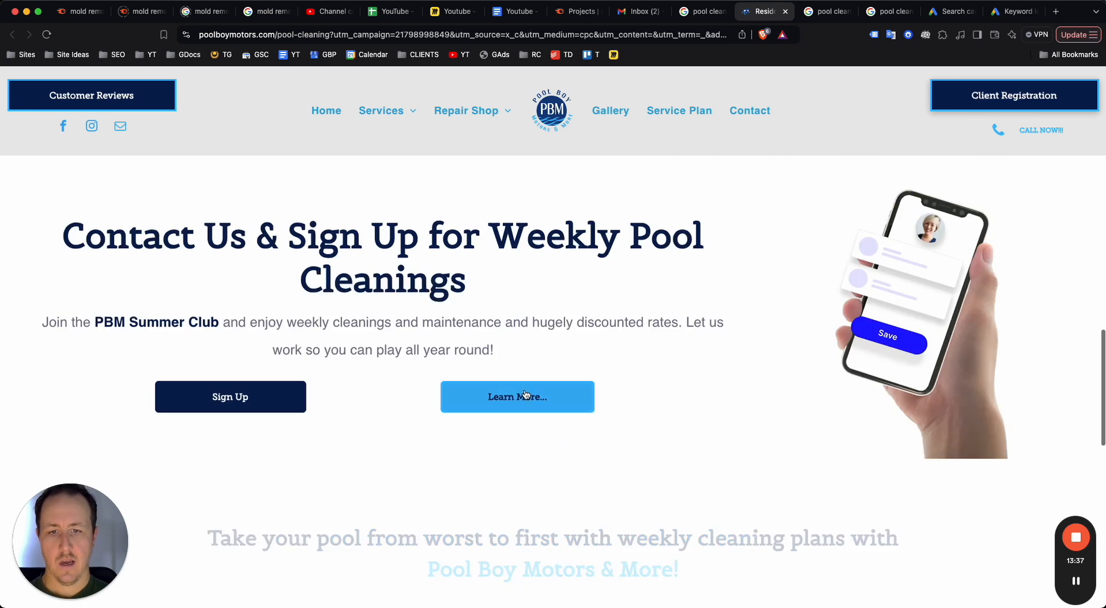
scroll(724, 280, "up", 2)
scroll(725, 280, "up", 15)
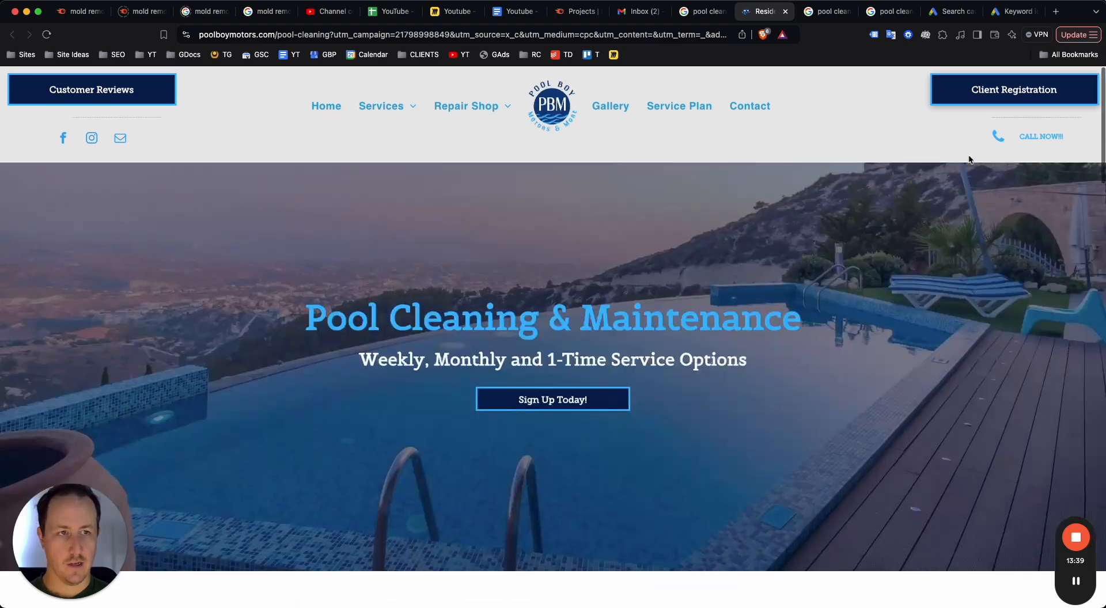
scroll(794, 259, "down", 20)
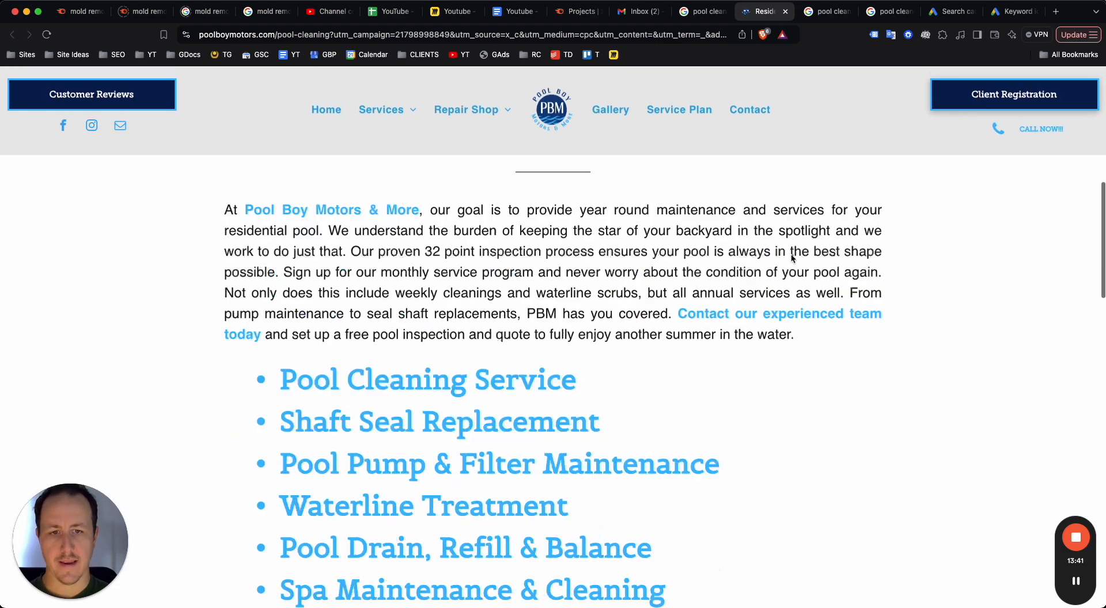
scroll(536, 353, "up", 10)
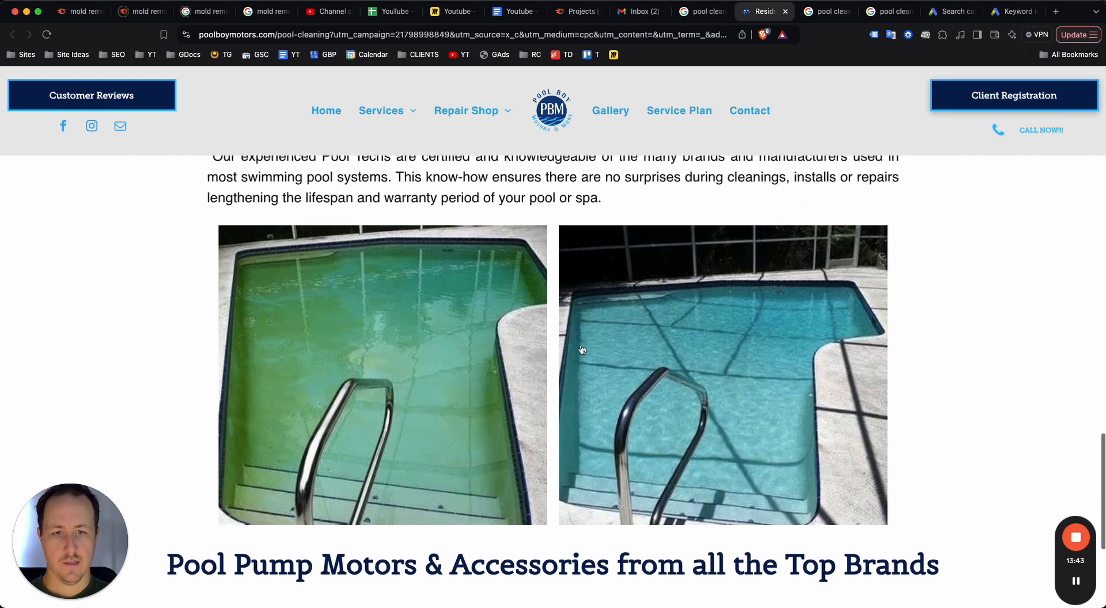
scroll(536, 353, "up", 5)
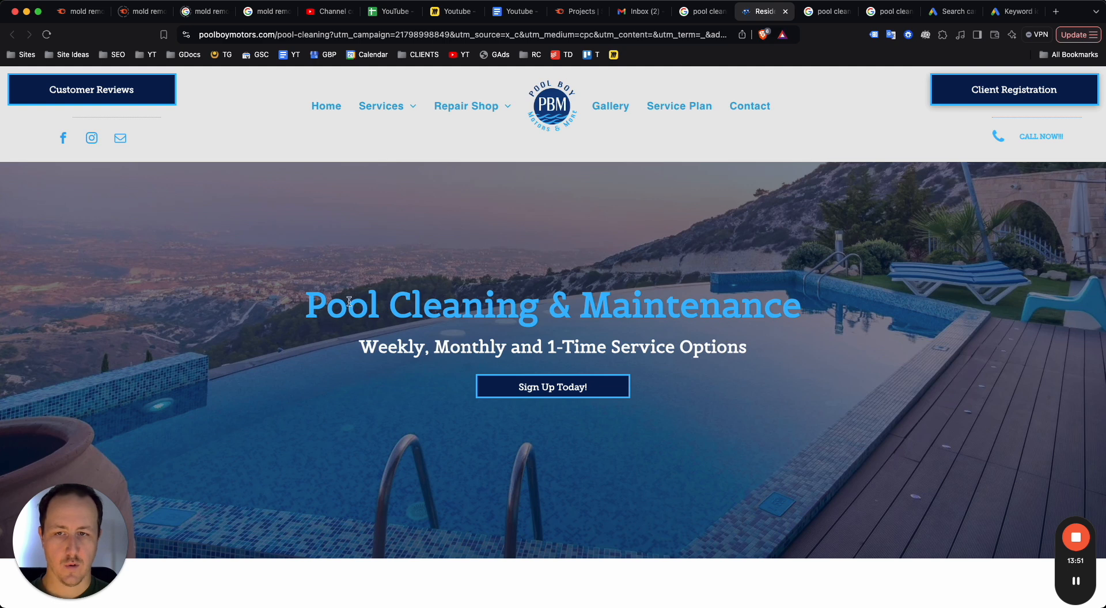
left_click_drag(305, 310, 801, 323)
left_click(749, 319)
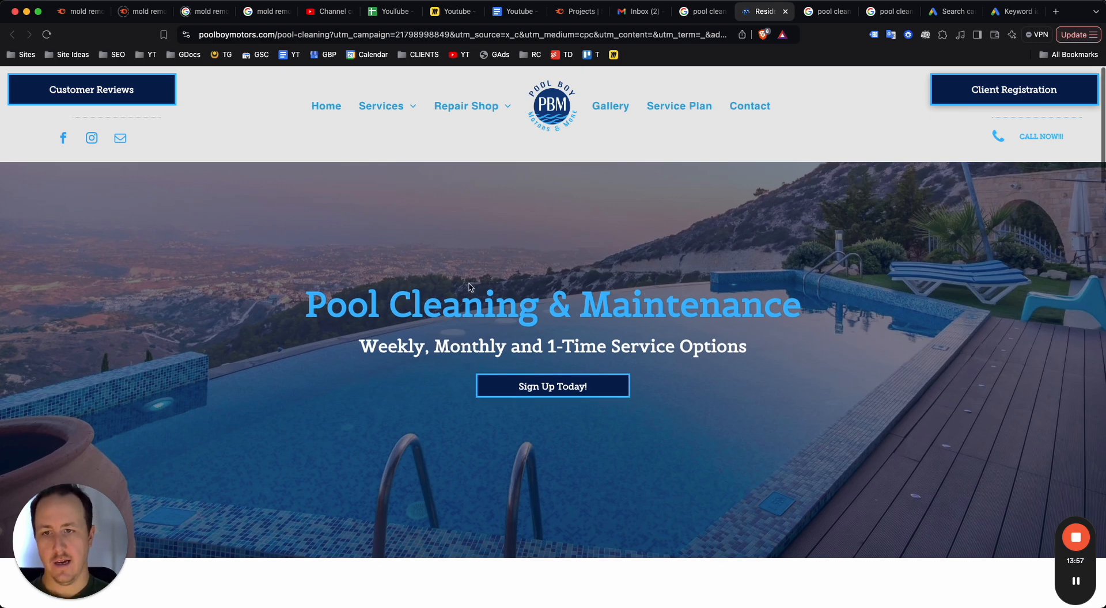
scroll(465, 300, "down", 10)
scroll(542, 308, "down", 15)
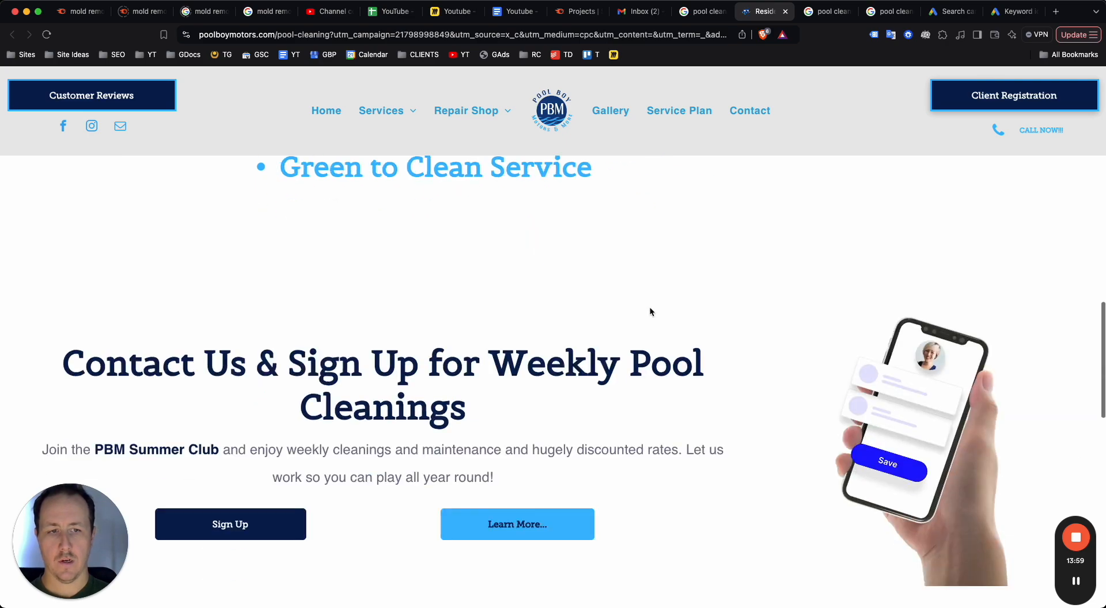
scroll(690, 330, "down", 3)
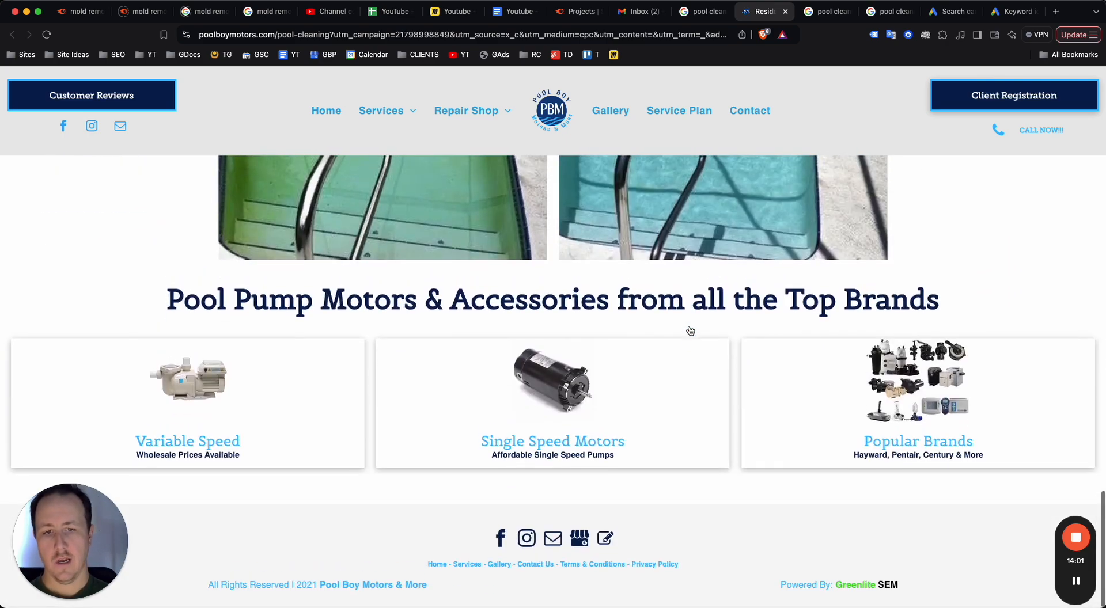
scroll(691, 331, "up", 10)
scroll(690, 331, "up", 15)
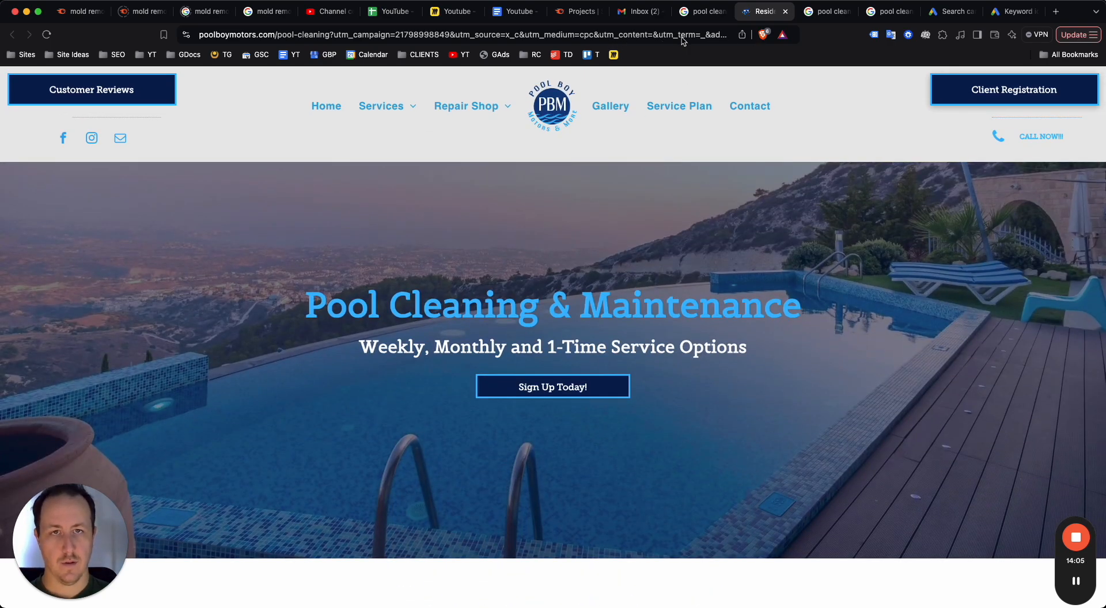
Return to the Google Ads campaign draft and set the ad's display path to pool-cleaning and phoenix
left_click(956, 14)
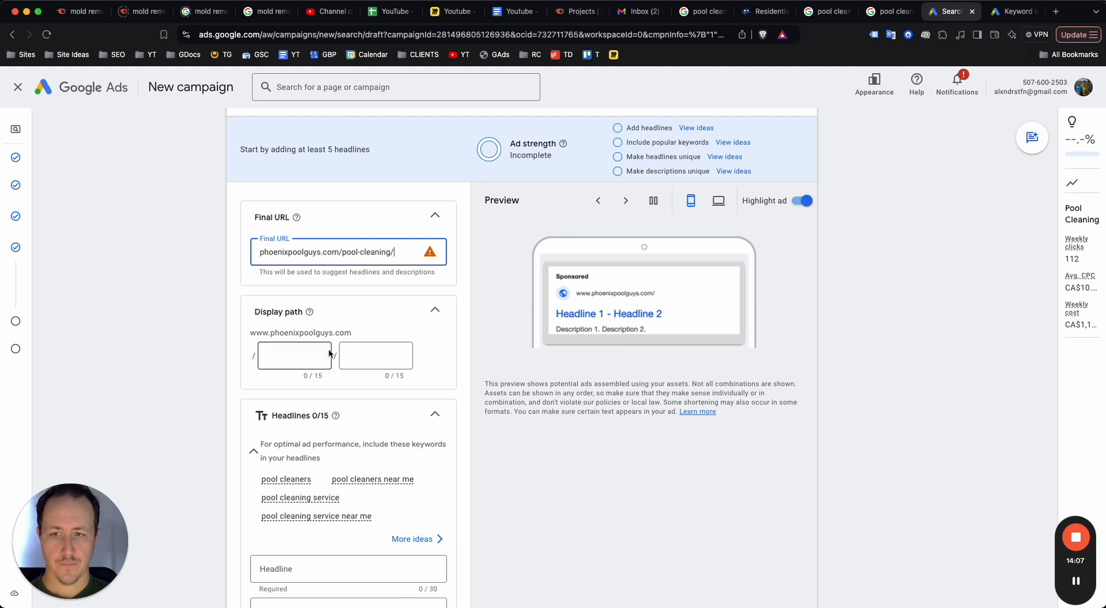
double_click(366, 252)
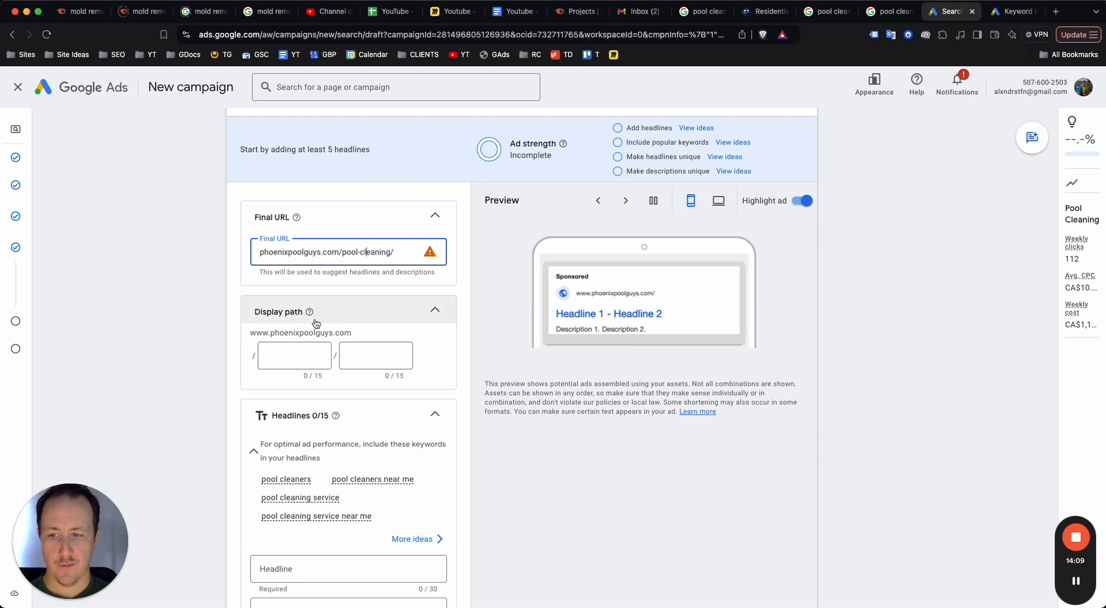
left_click(291, 355)
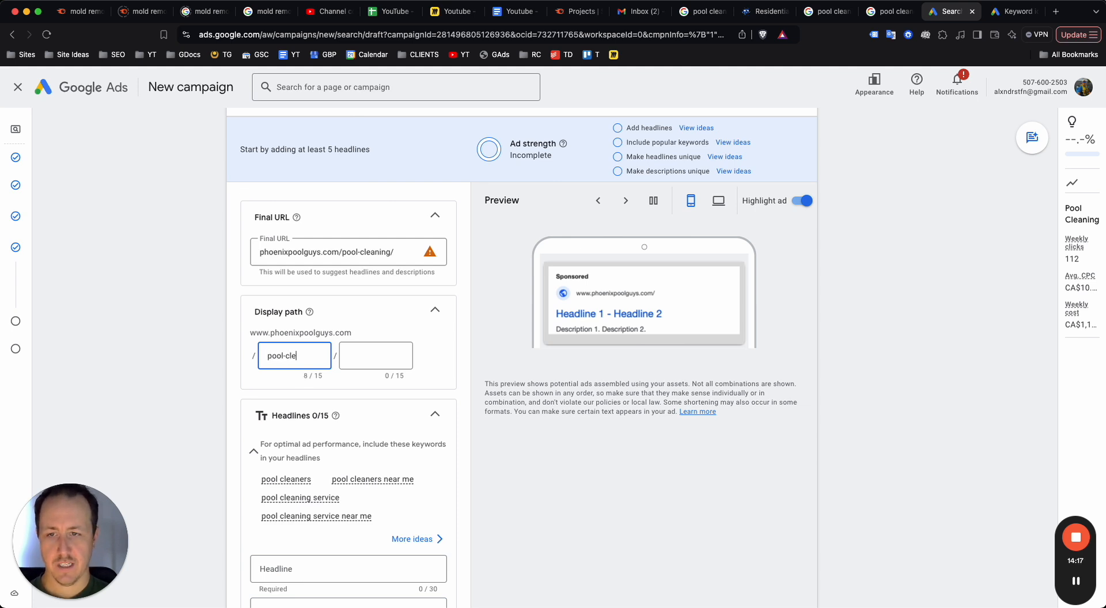
key("Tab")
type("p")
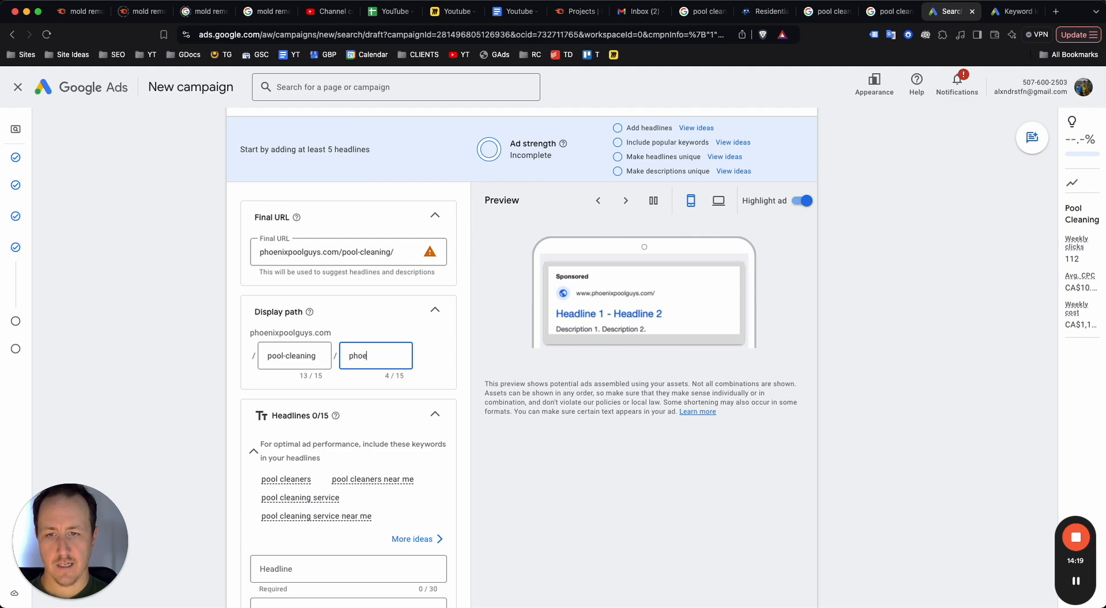
left_click(903, 309)
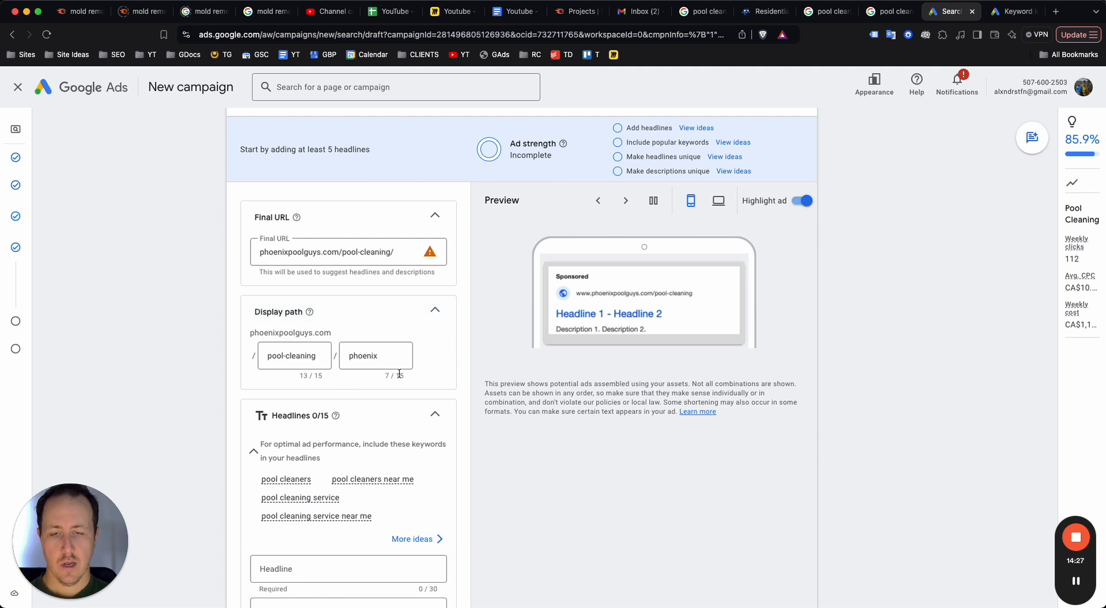
Enter "Pool Cleaning Phoenix" and "Phoenix Pool Cleaning" as the ad's first two headlines
scroll(143, 458, "down", 2)
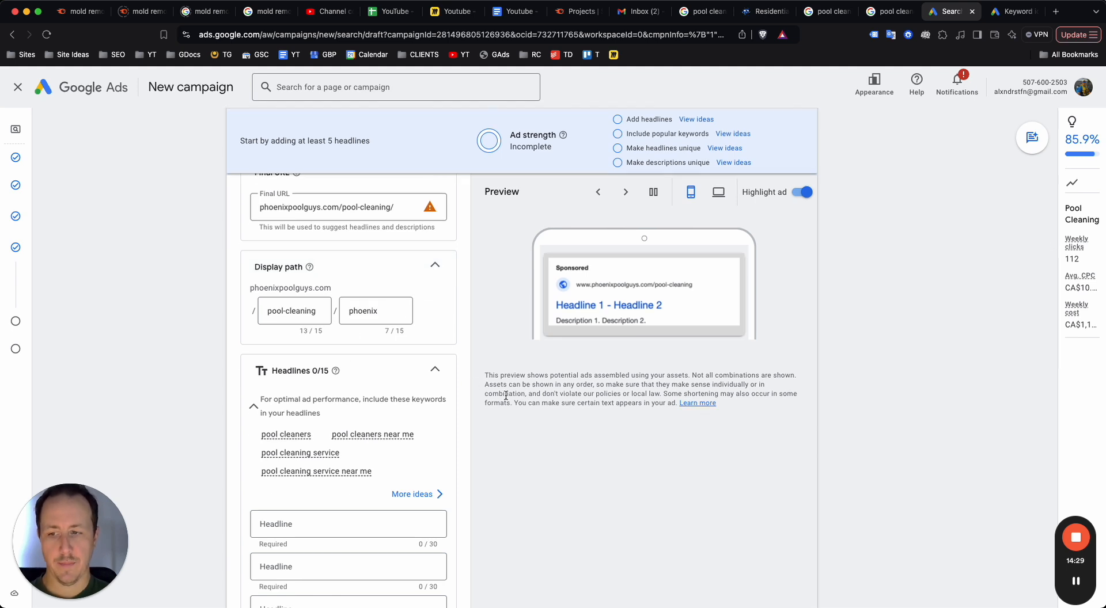
scroll(465, 416, "down", 3)
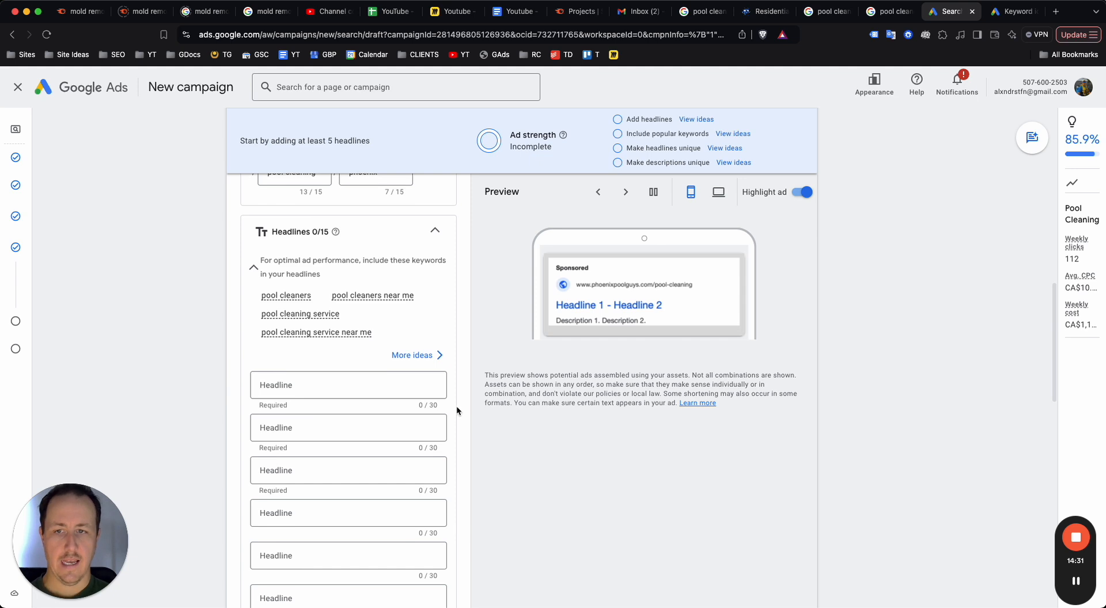
left_click(364, 389)
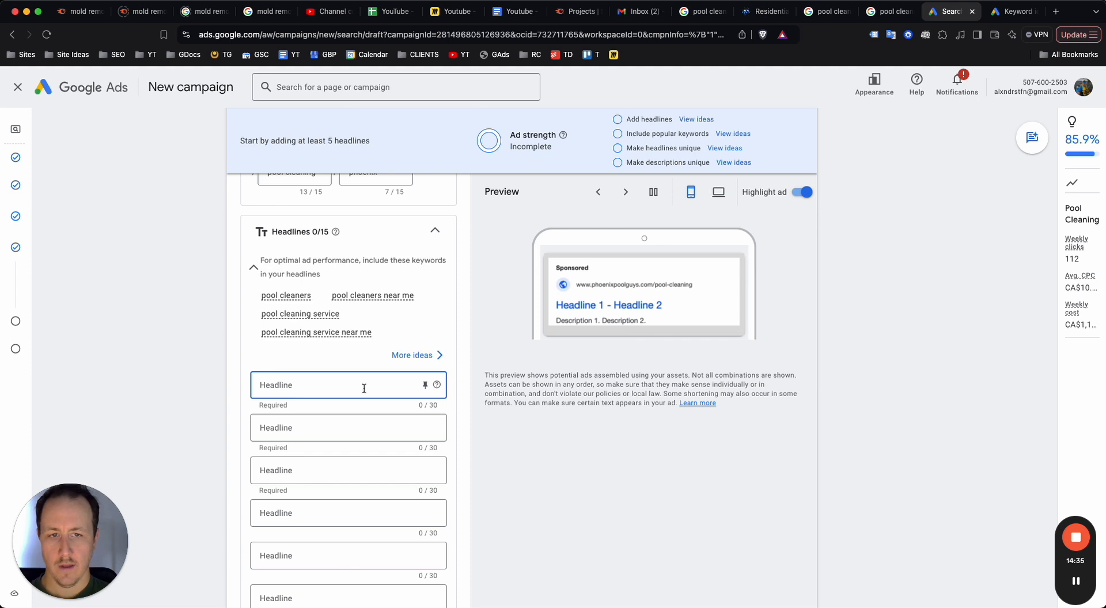
type("Pool Cleani")
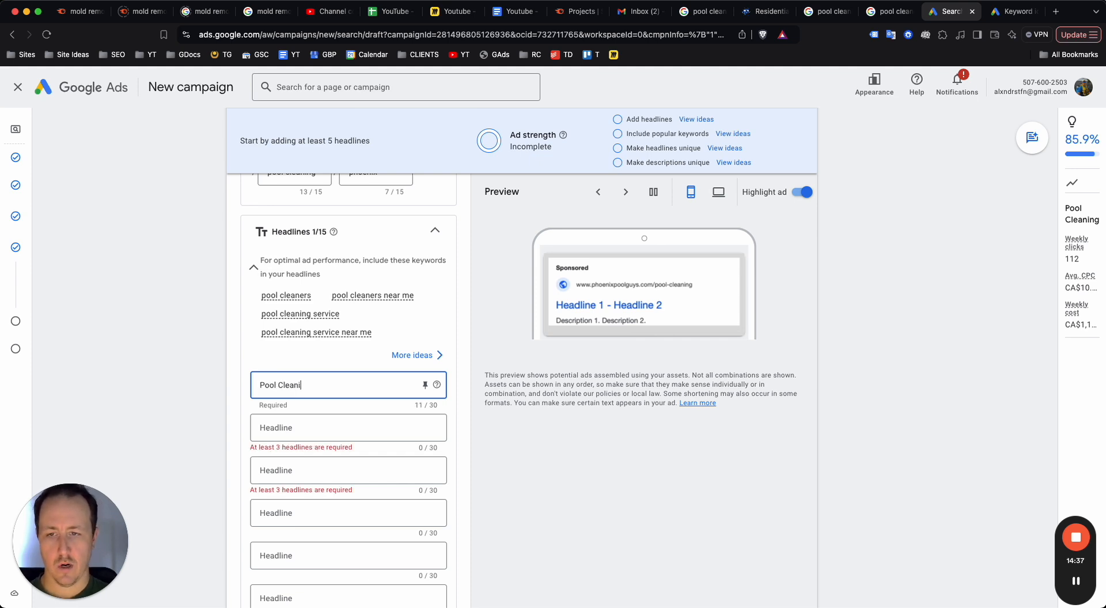
type("ng Phoenix")
left_click(336, 431)
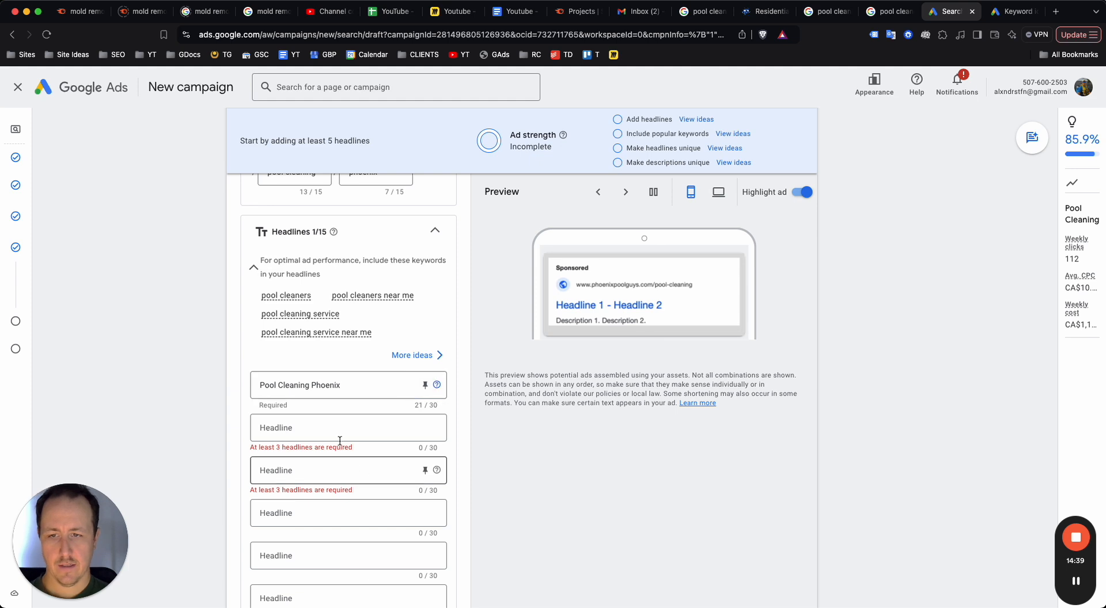
type("Phoenix ")
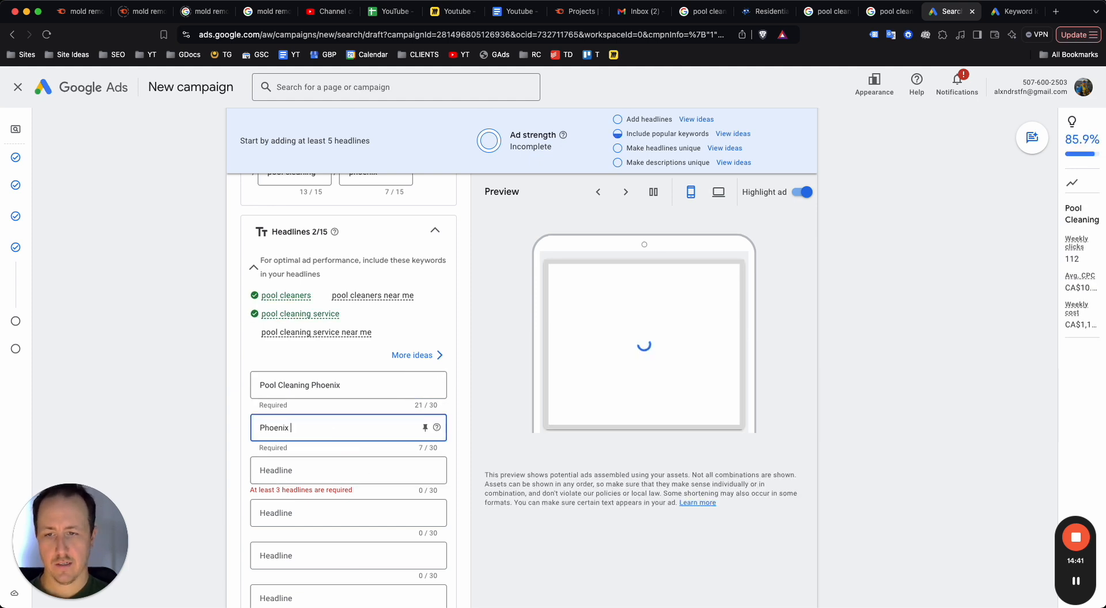
type("Pool Cleaning")
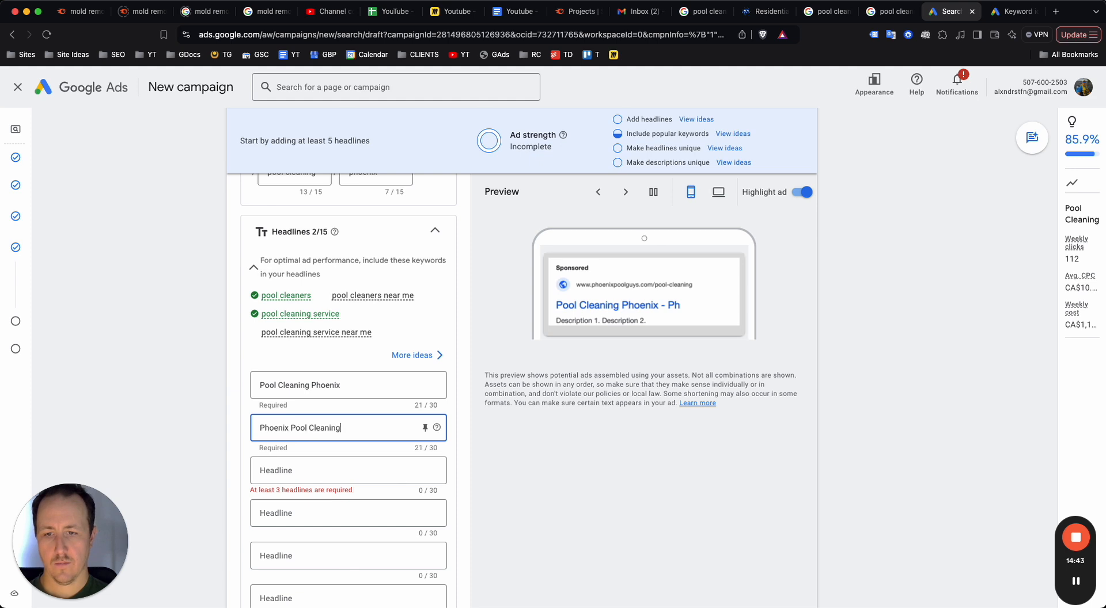
Add "Best Pool Cleaners Phoenix" as the third headline and "We'll Clean Your Pool Today" as the fourth
left_click(335, 468)
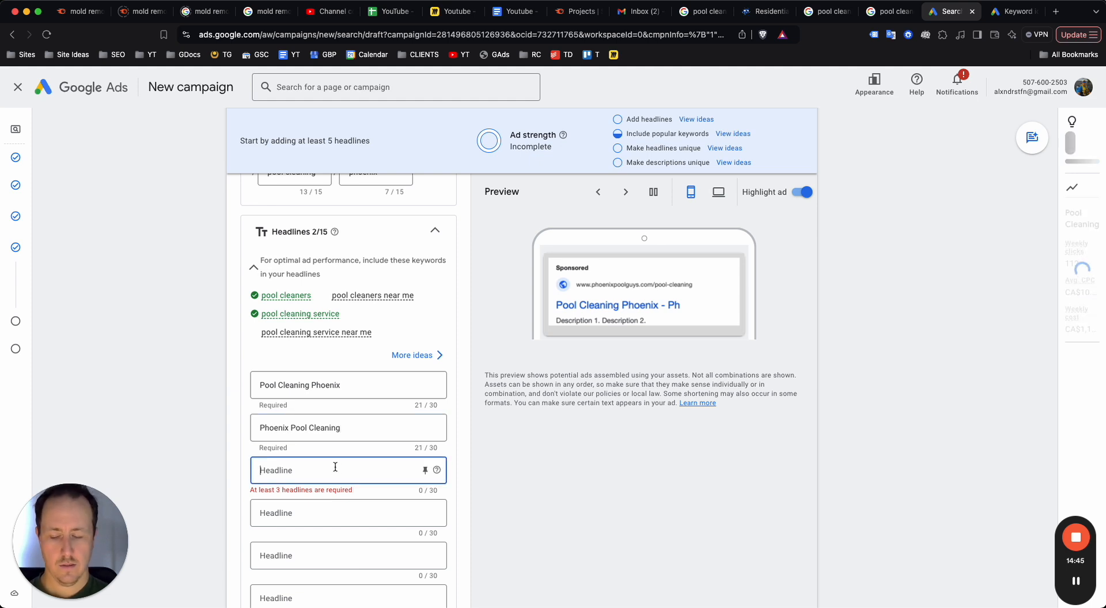
type("Best Pool Cl")
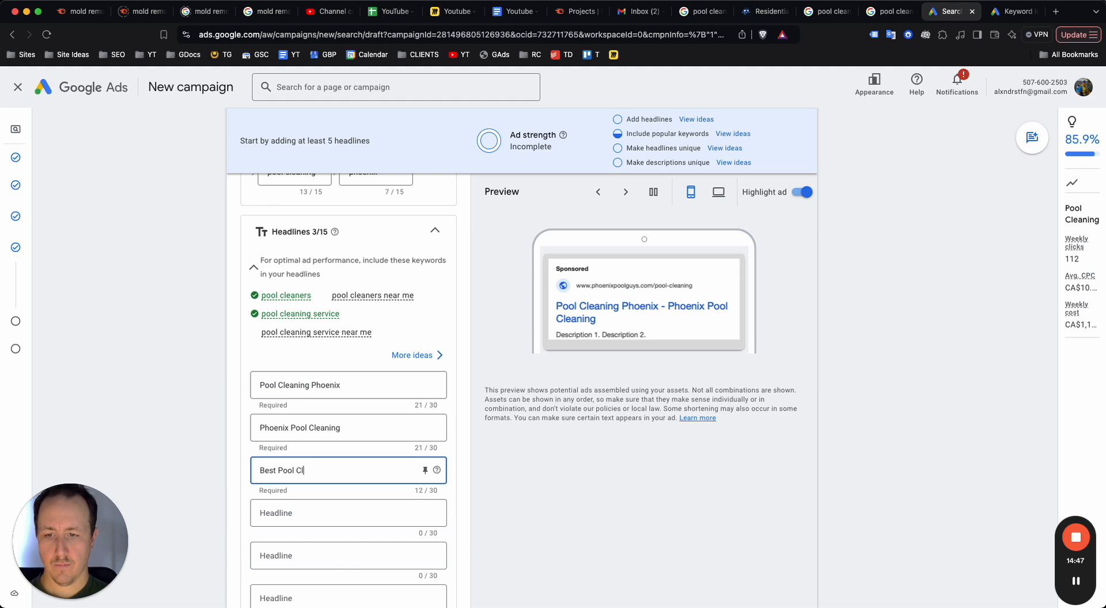
type("eani")
type("rs Phoenix")
left_click(319, 514)
type("W")
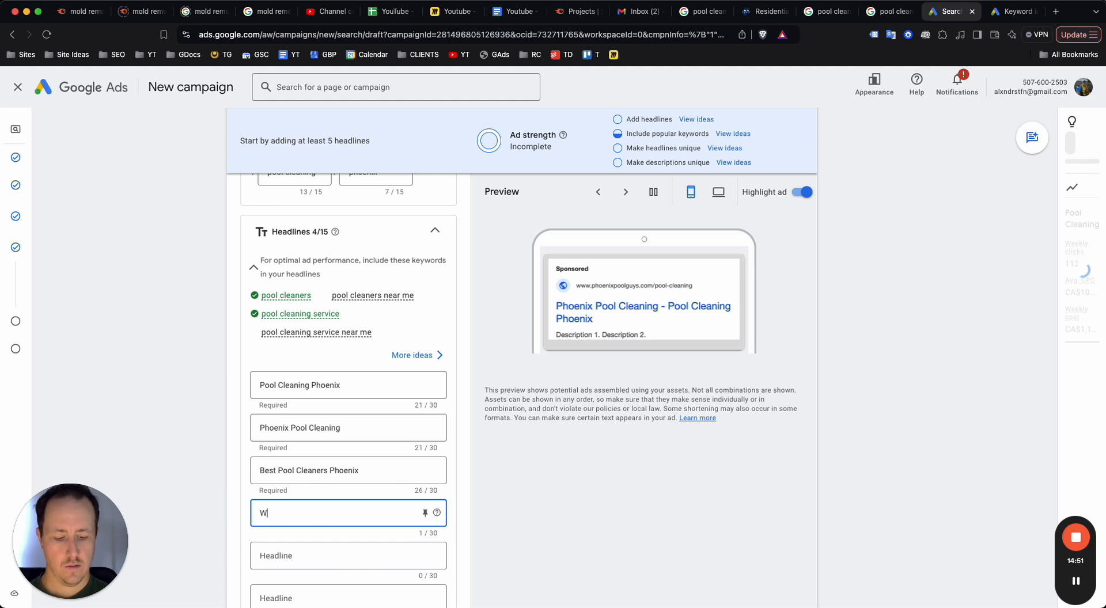
type("e'll Cl")
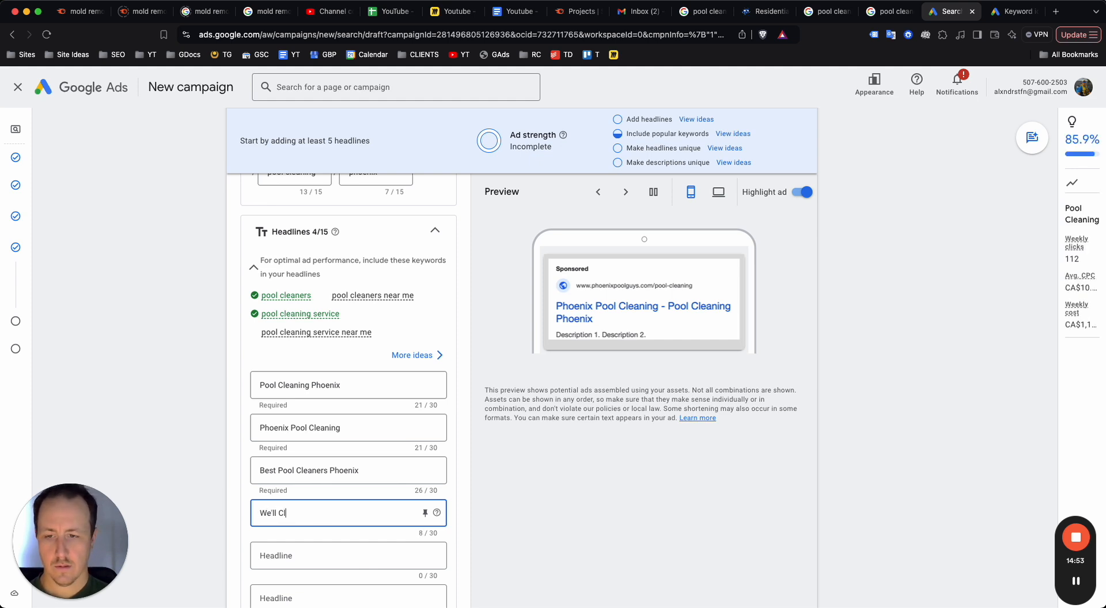
type("ean Your Pool Toda")
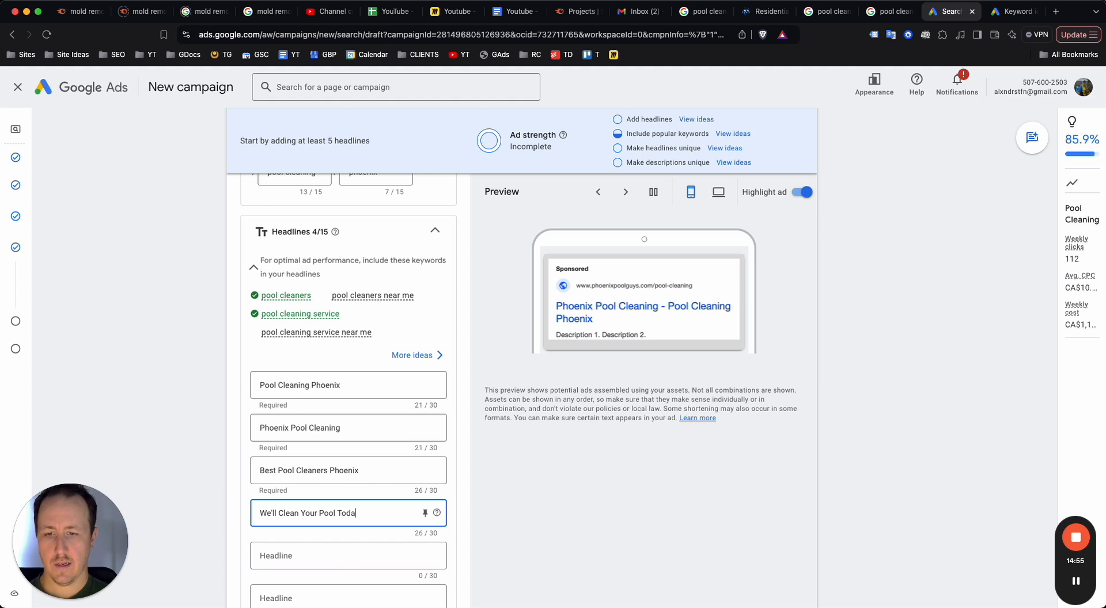
type("y")
Add "Schedule Regular Pool Cleaning" as the fifth headline and "Phoenix Pool Cleaning Service" as the sixth
left_click(303, 556)
type("Schedule ")
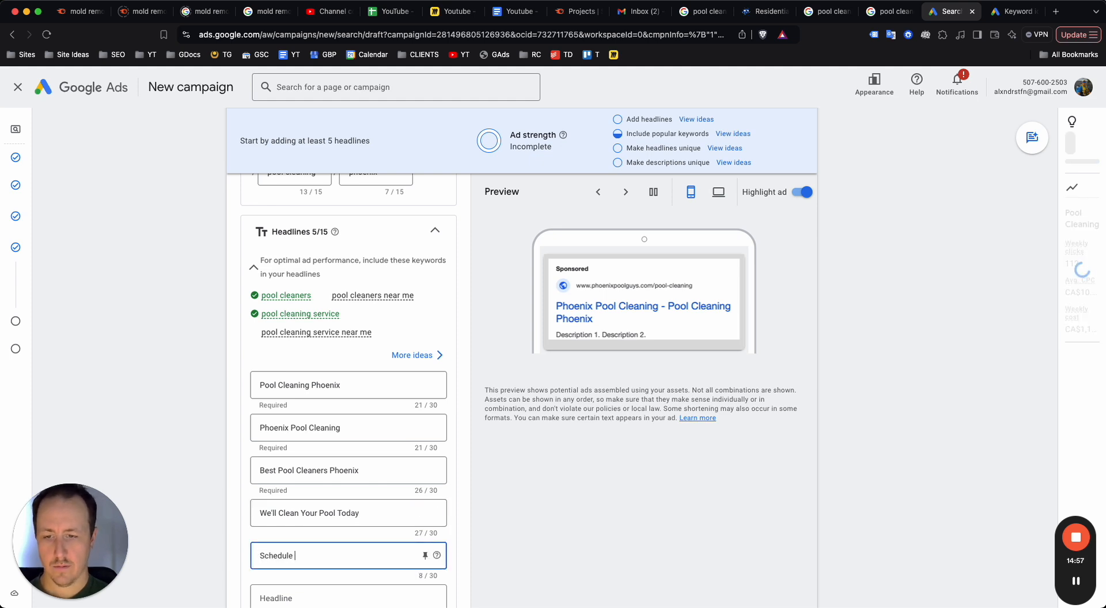
type("Regular Pool Cl")
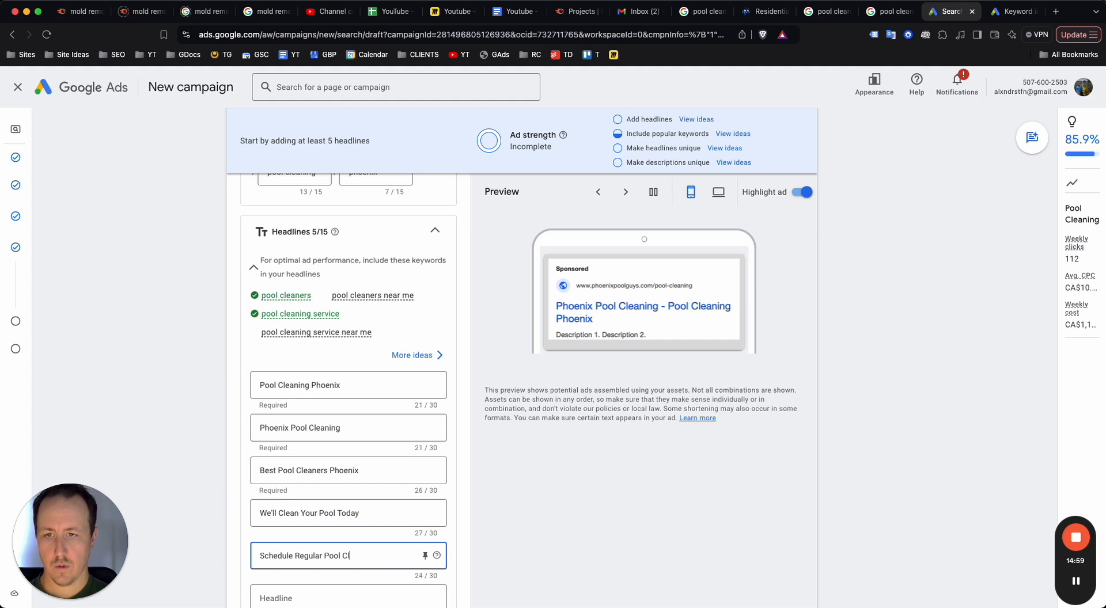
type("eaning")
key("Tab")
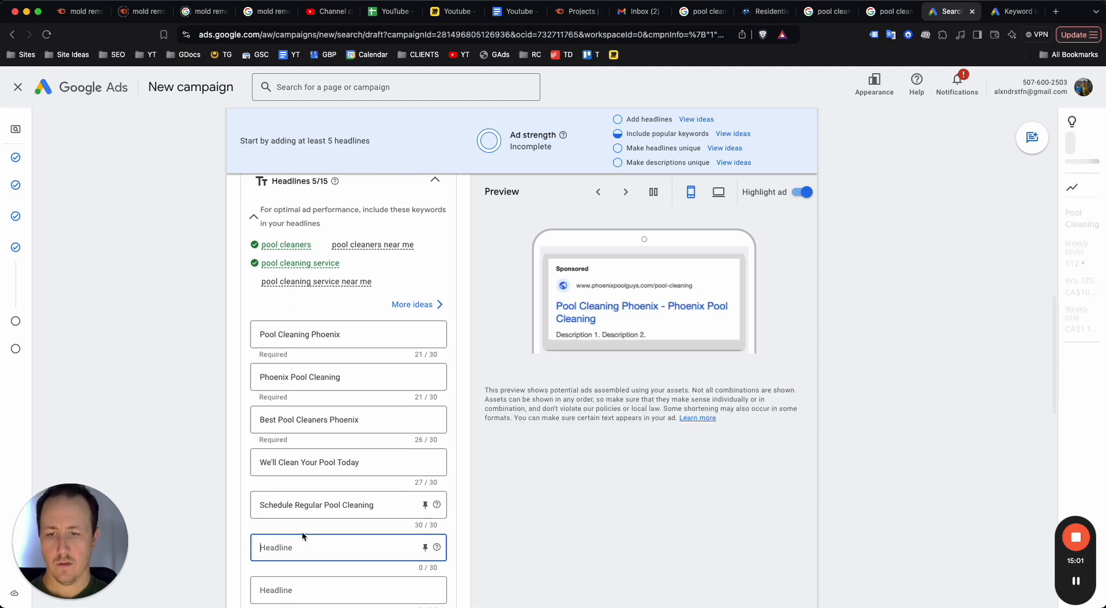
type("Phoenix")
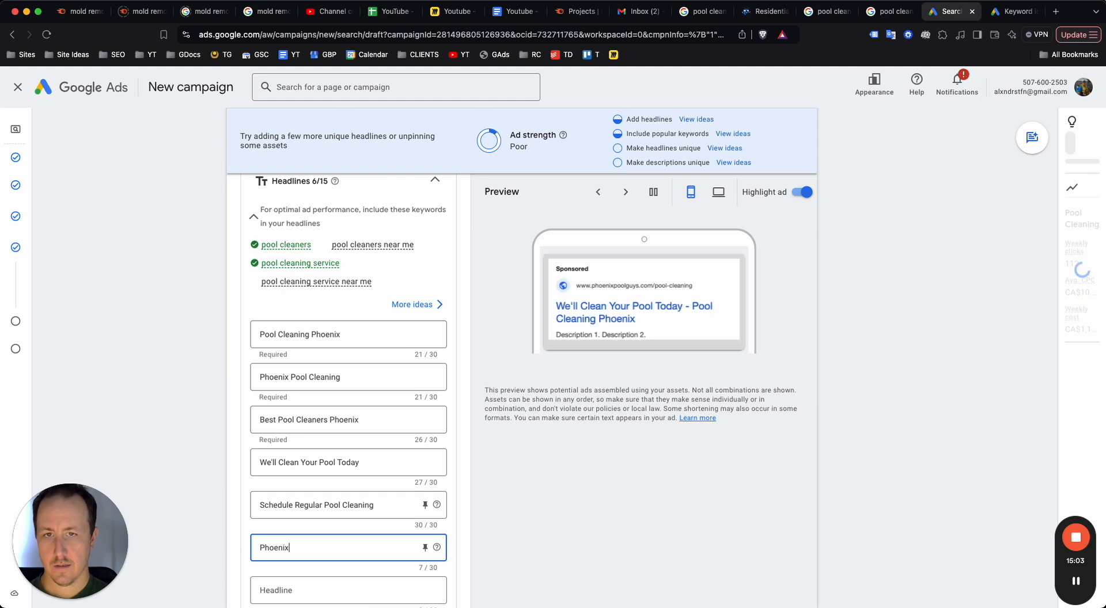
type(" Pool Cleani")
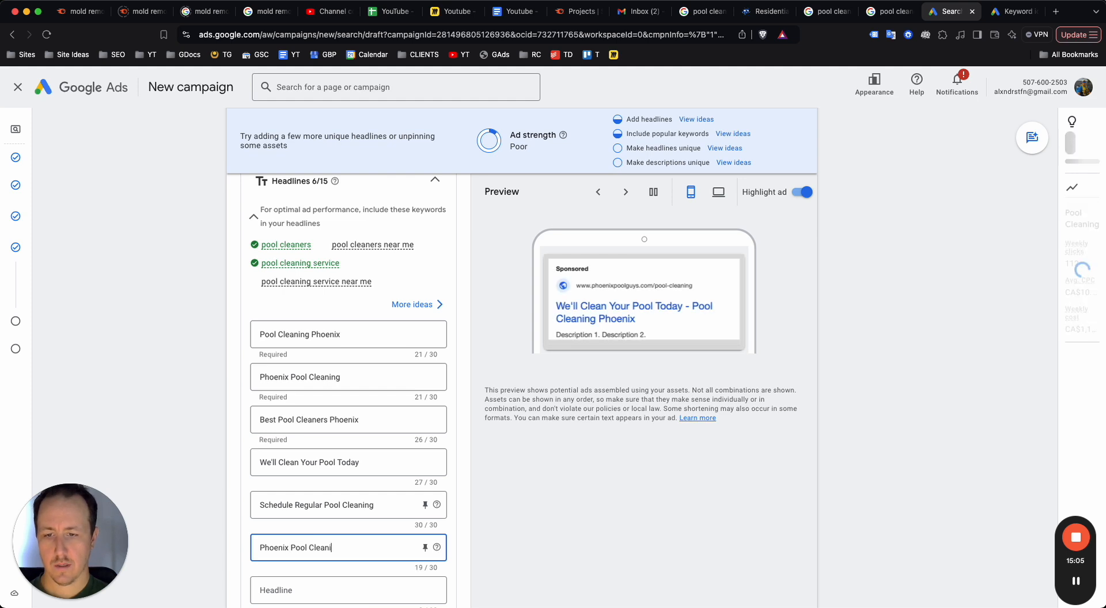
type("ng Service")
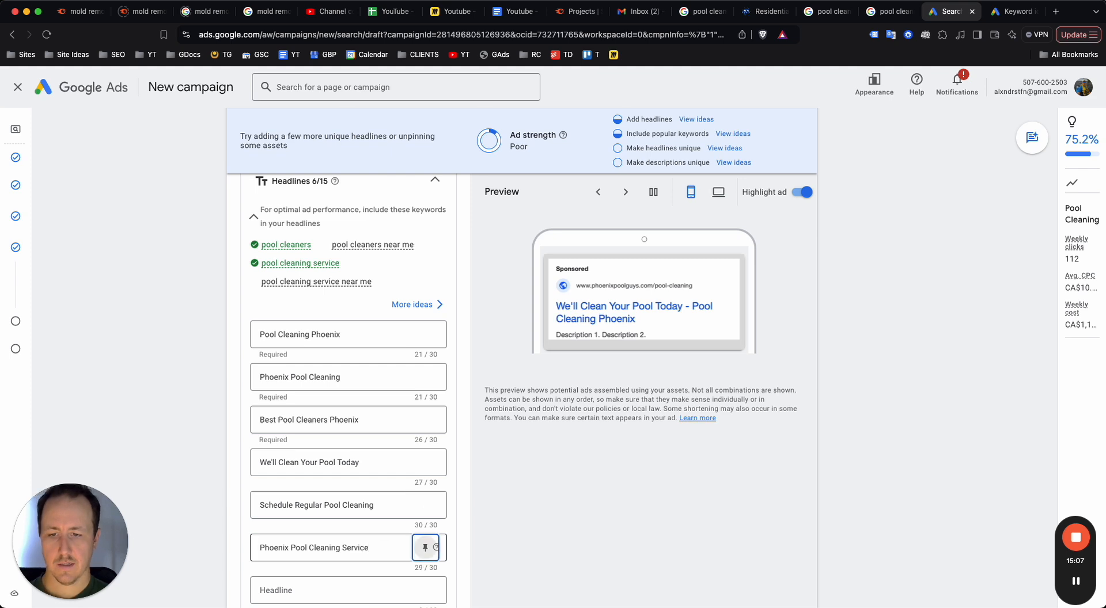
Add "Pool Cleaning From $69" as the ad's seventh headline
left_click(346, 588)
scroll(468, 535, "down", 2)
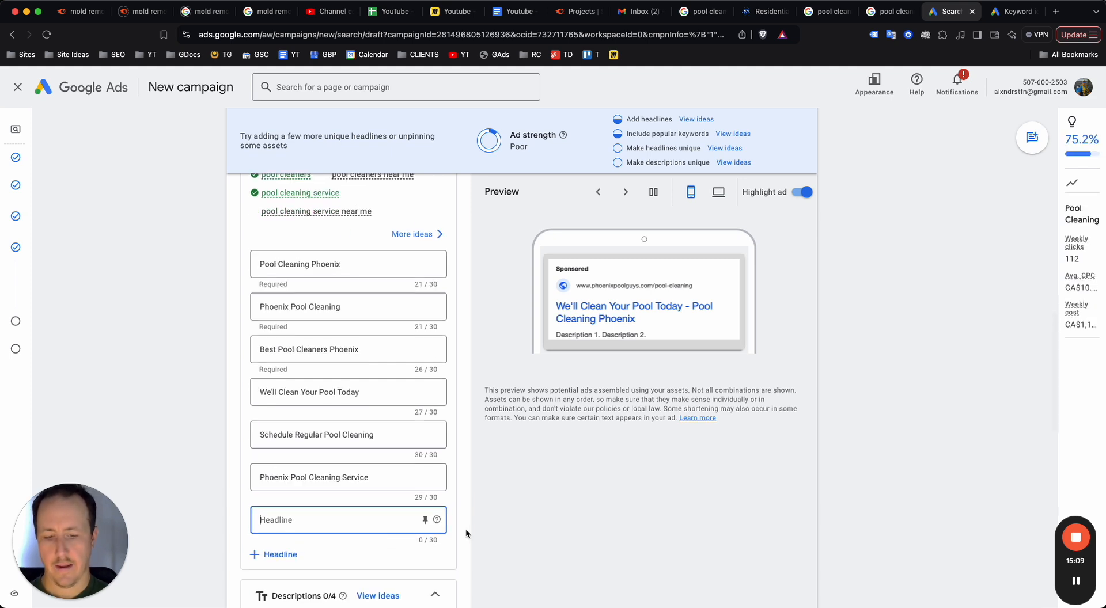
type("Poo")
type("leaner")
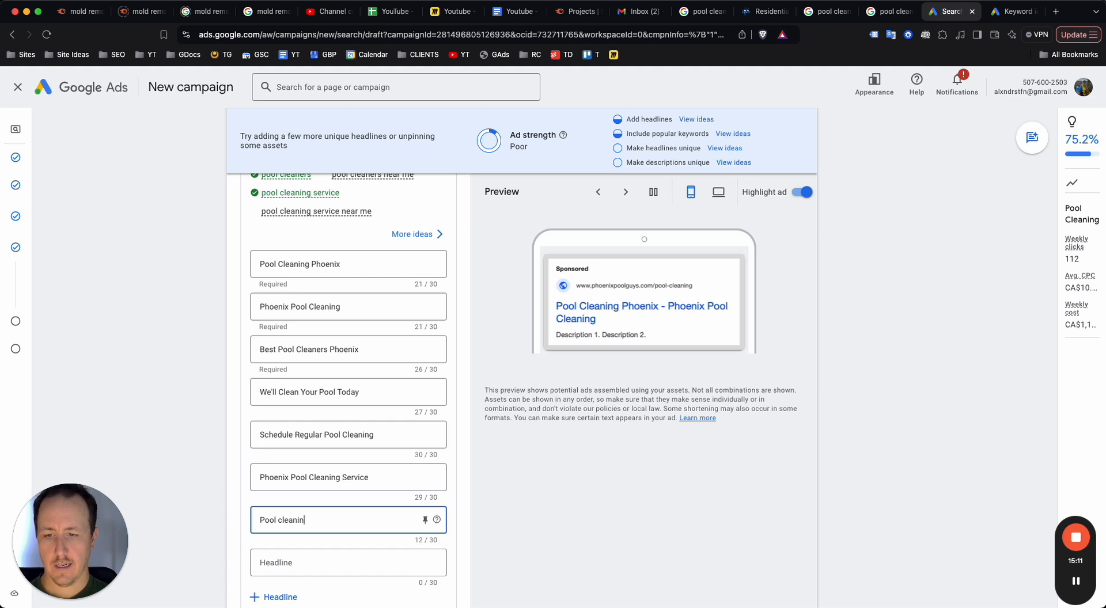
key("BackSpace")
key("BackSpace")
key("BackSpace")
key("BackSpace")
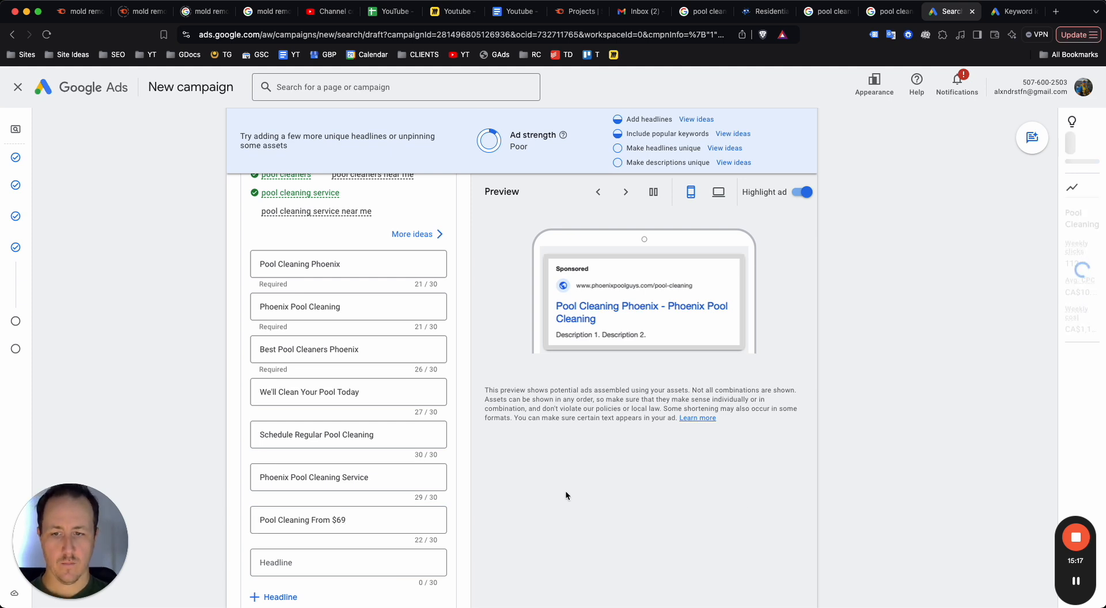
Add "Weekly or Monthly Cleaning PHX" as the ad's eighth headline
scroll(567, 494, "down", 1)
left_click(342, 534)
type("Weekly ")
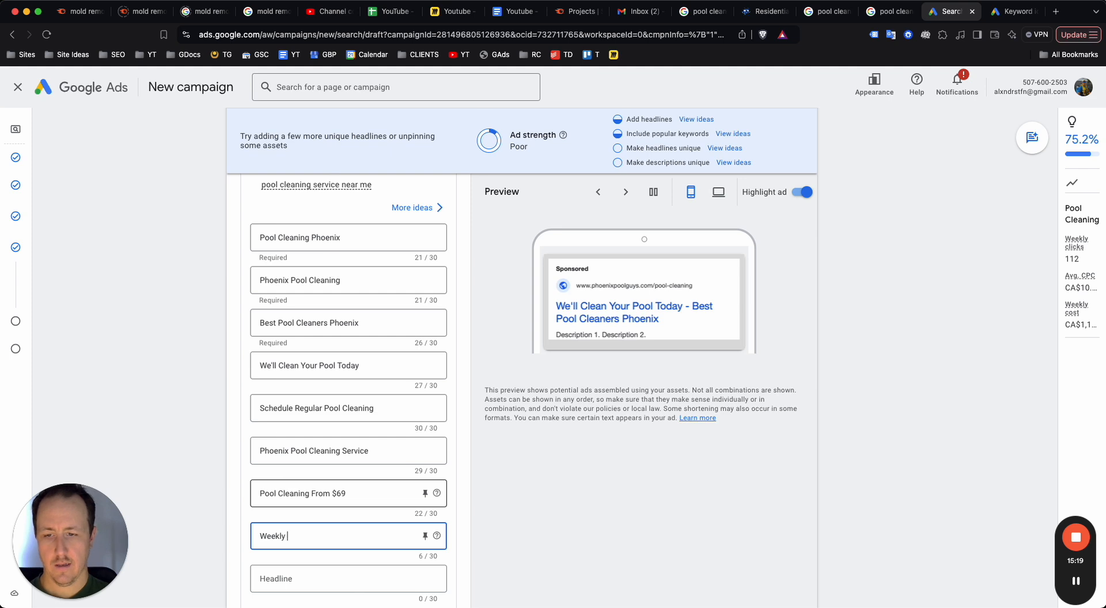
type("or MO")
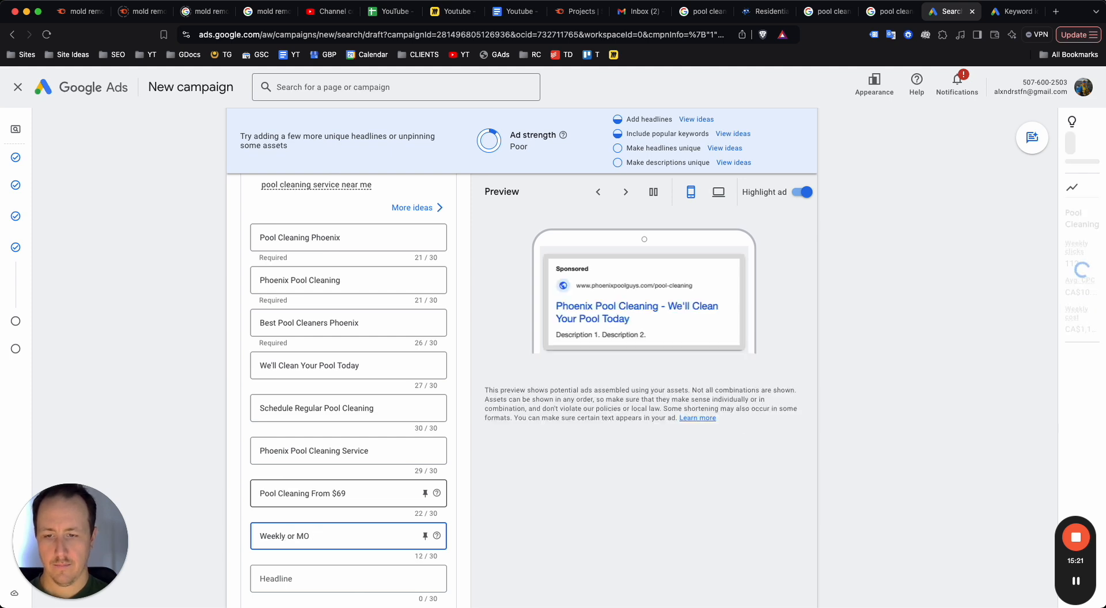
type("nlyt")
key("BackSpace")
key("BackSpace")
key("BackSpace")
type("thly Cleaning PHX")
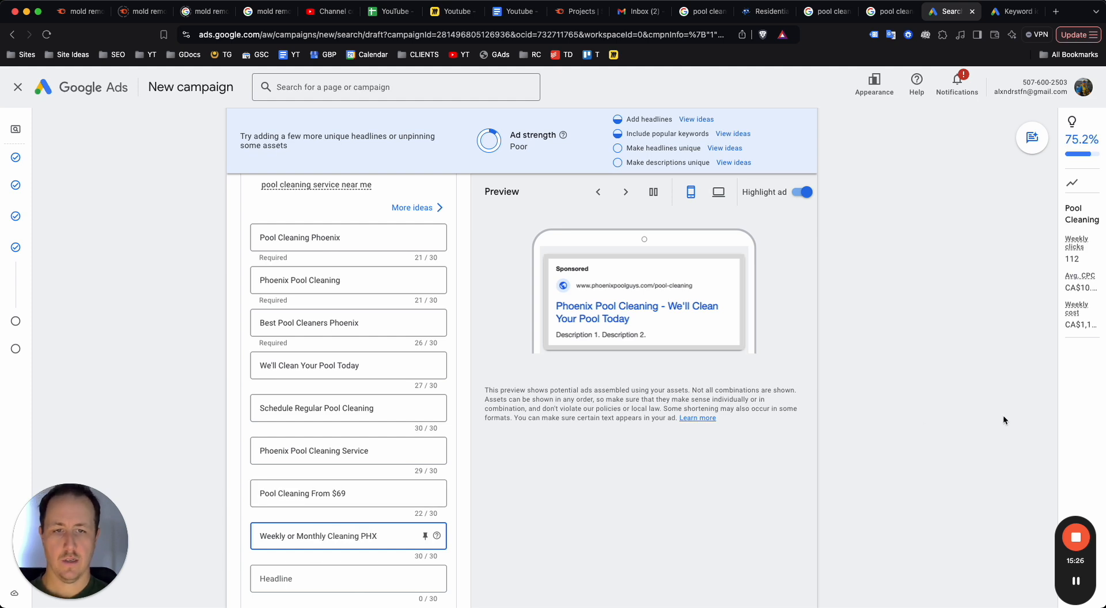
left_click(945, 416)
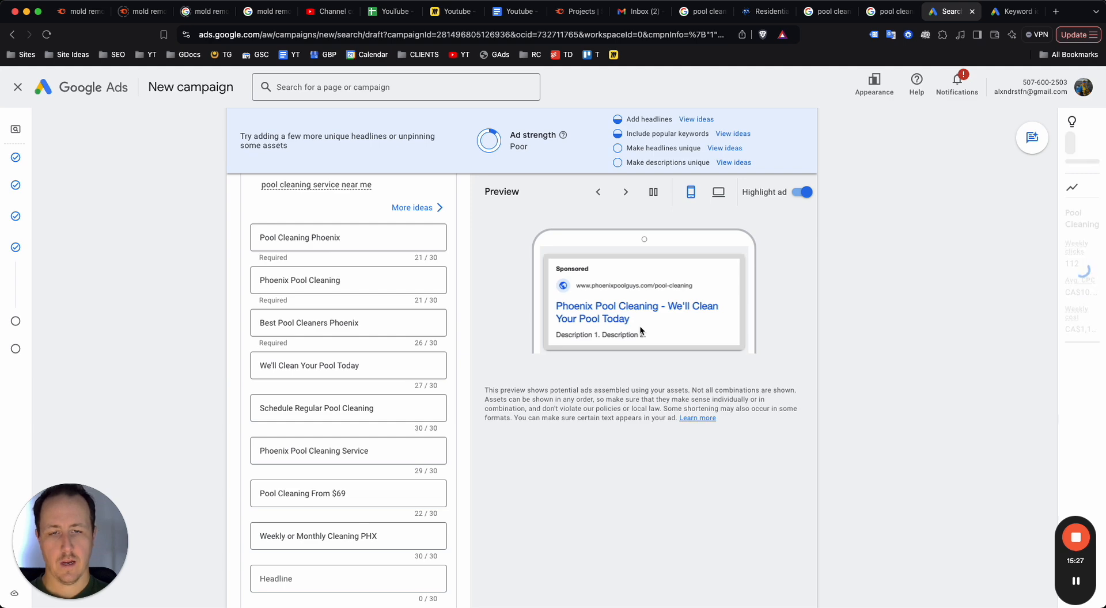
scroll(642, 330, "up", 4)
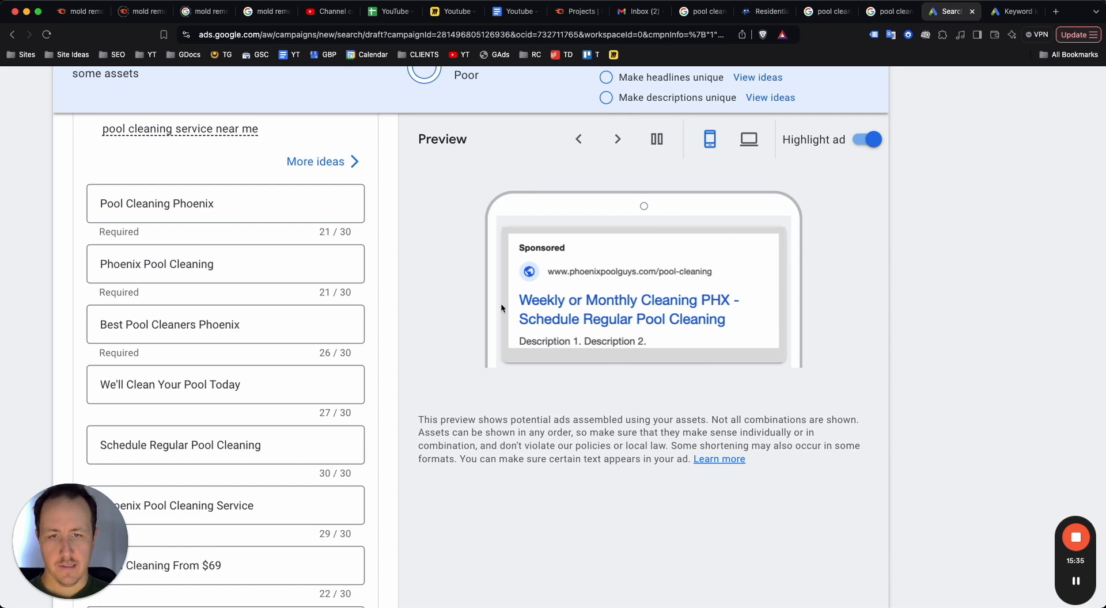
scroll(431, 348, "down", 4)
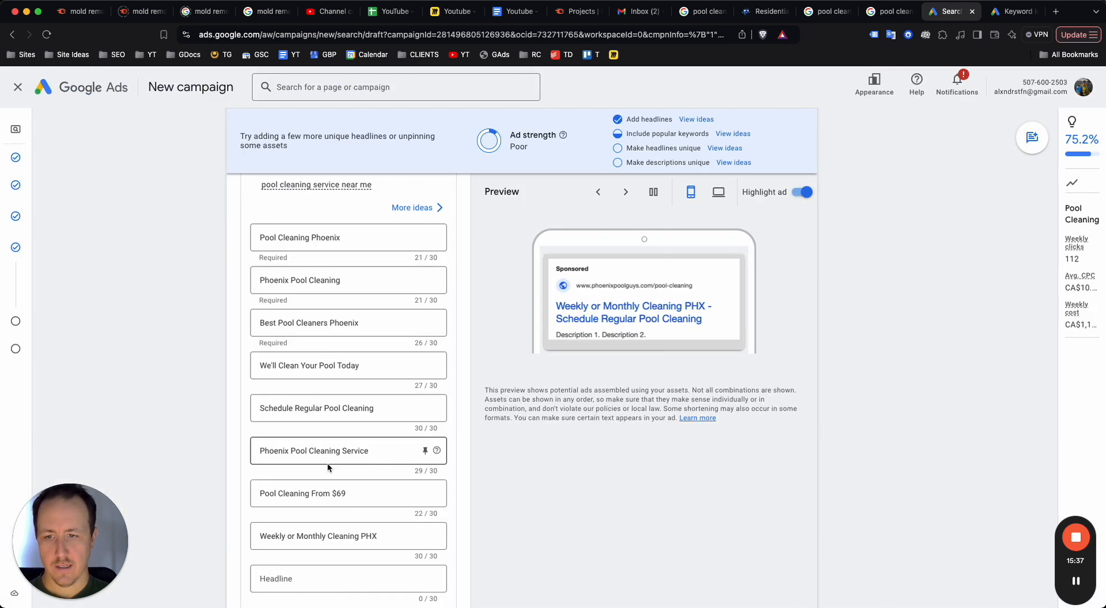
Add "Call Today or Book Online" as the ad's ninth headline
scroll(311, 545, "down", 1)
left_click(310, 521)
type("Call To")
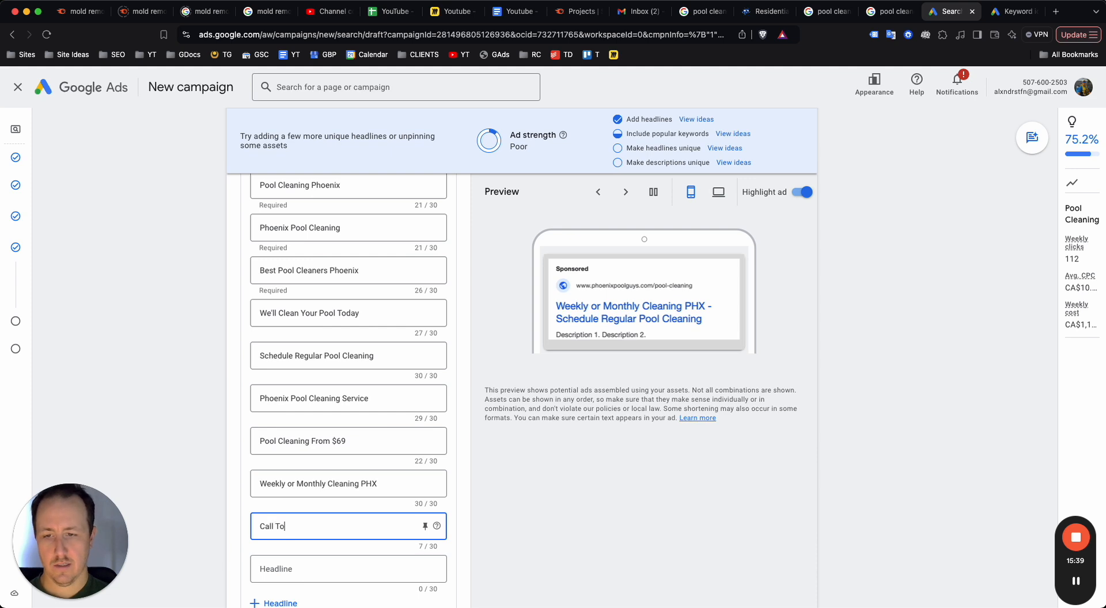
type("day or Book Online")
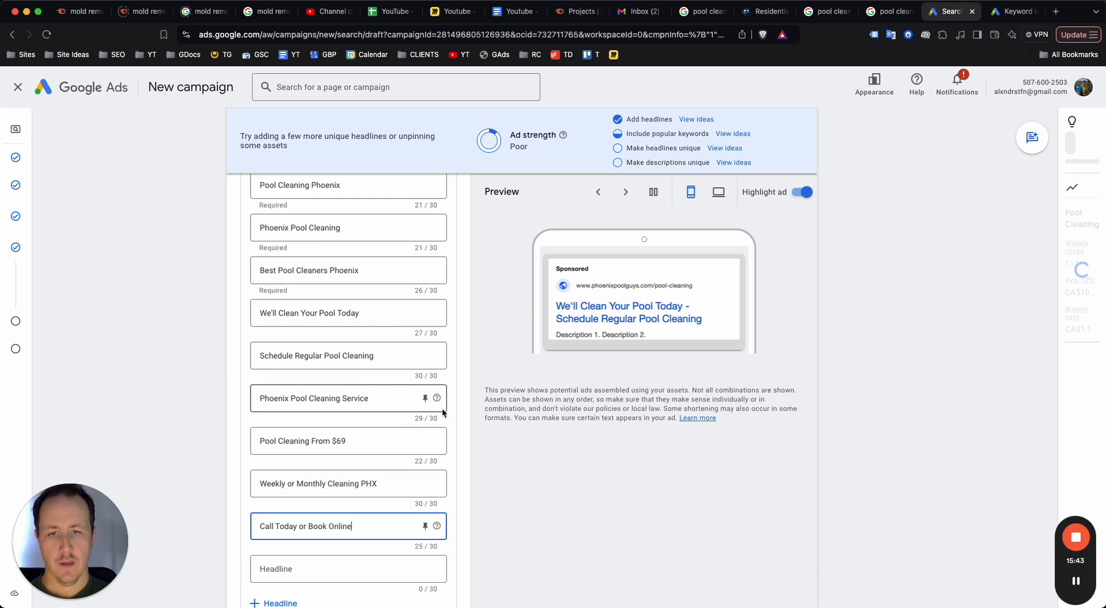
left_click(476, 413)
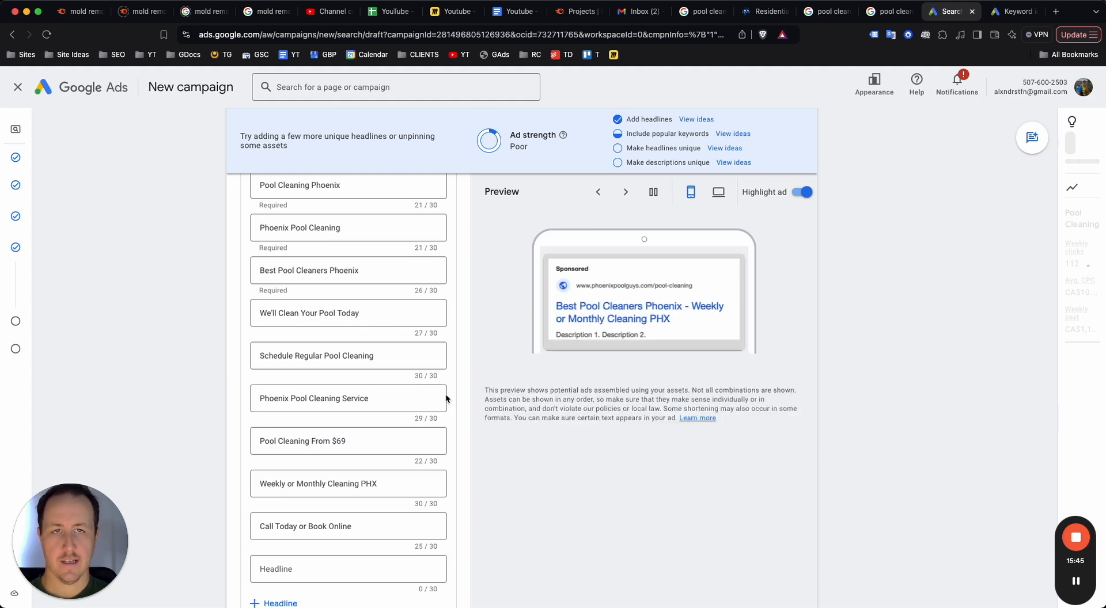
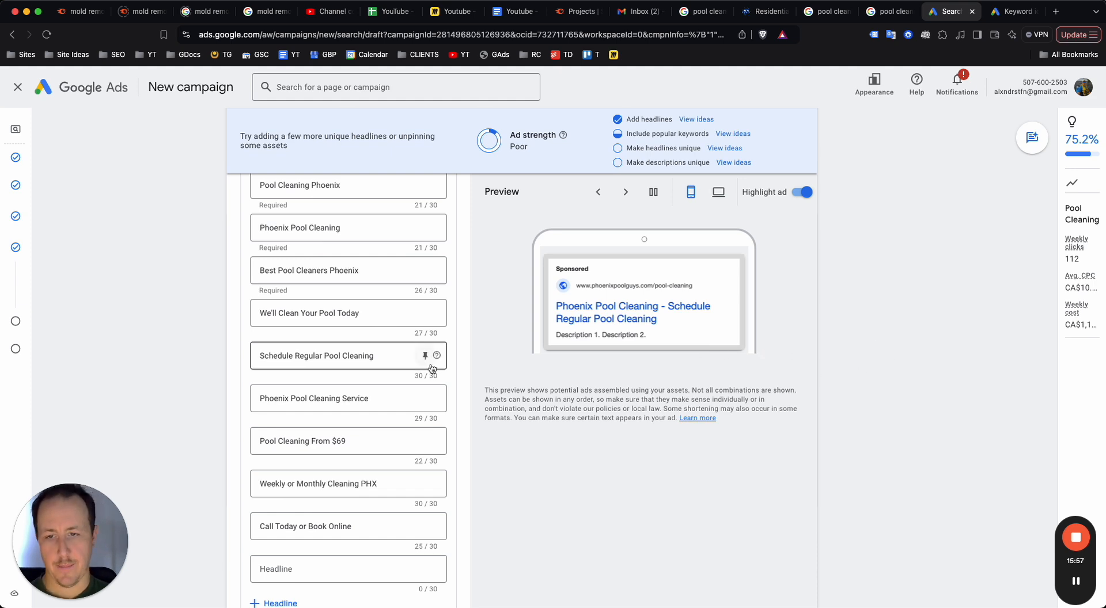
Enter "Book a pool cleaning in Phoenix today. We'll have someone right out to clean your pool." as the ad's first description
scroll(404, 374, "down", 5)
left_click(295, 424)
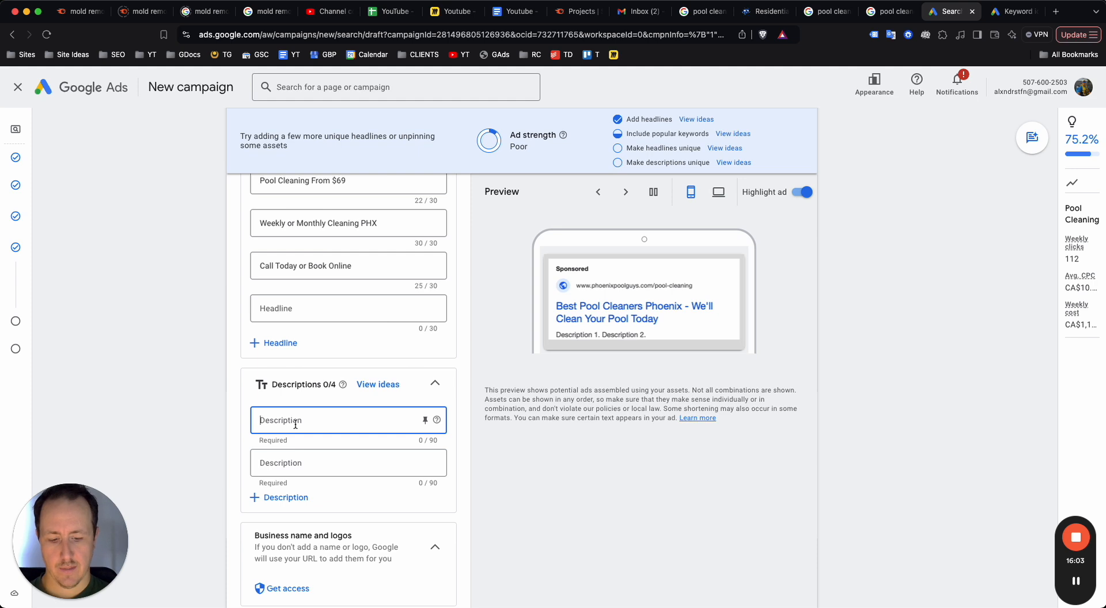
type("Book a pool cleaning in")
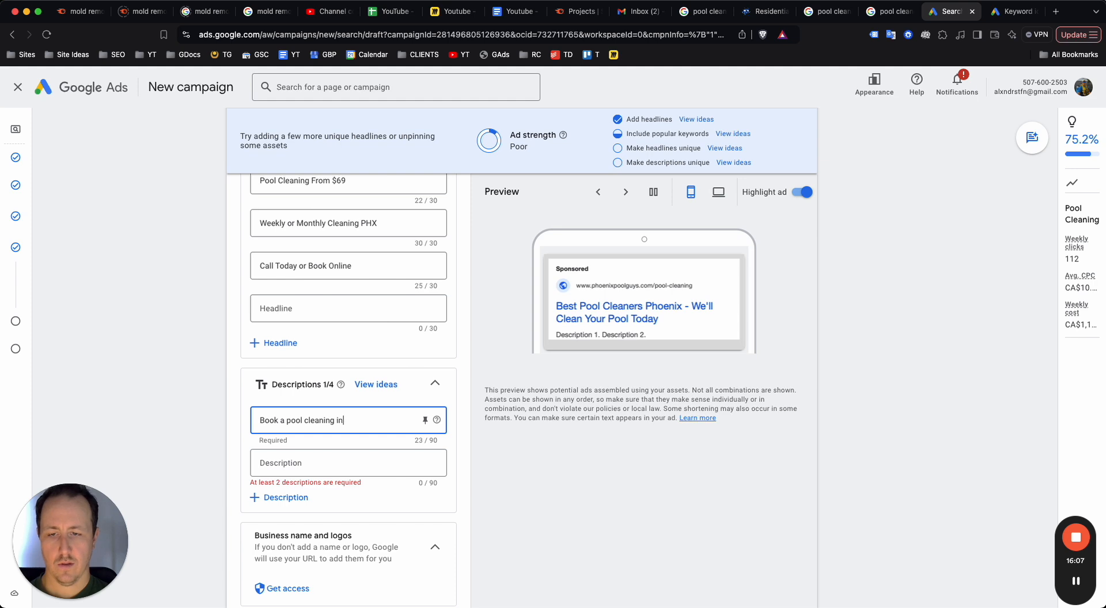
type(" Phoenix today.")
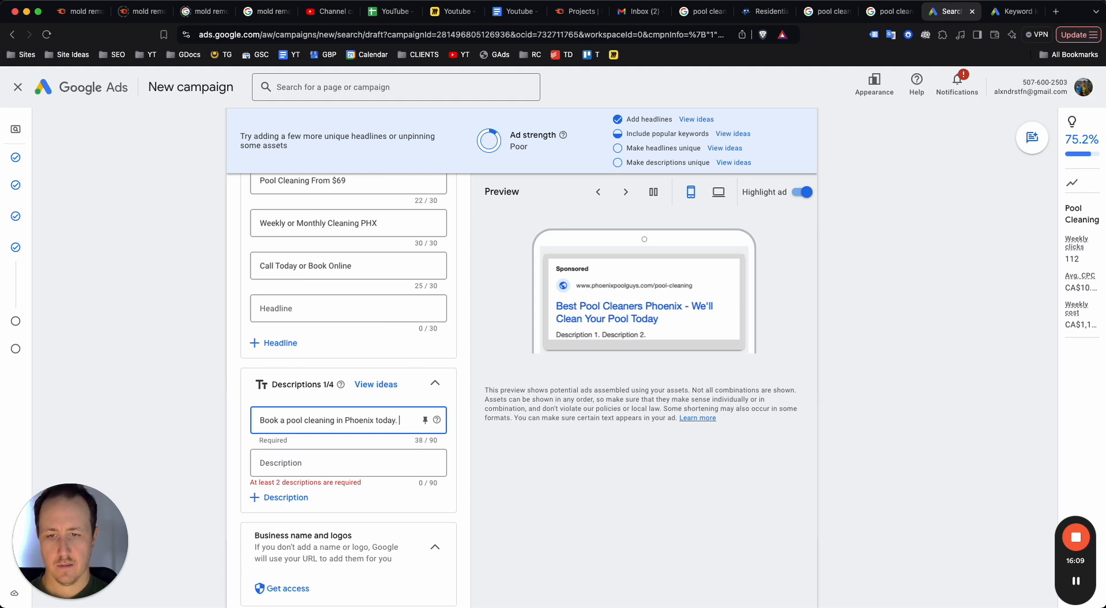
type(" We'll have someonr")
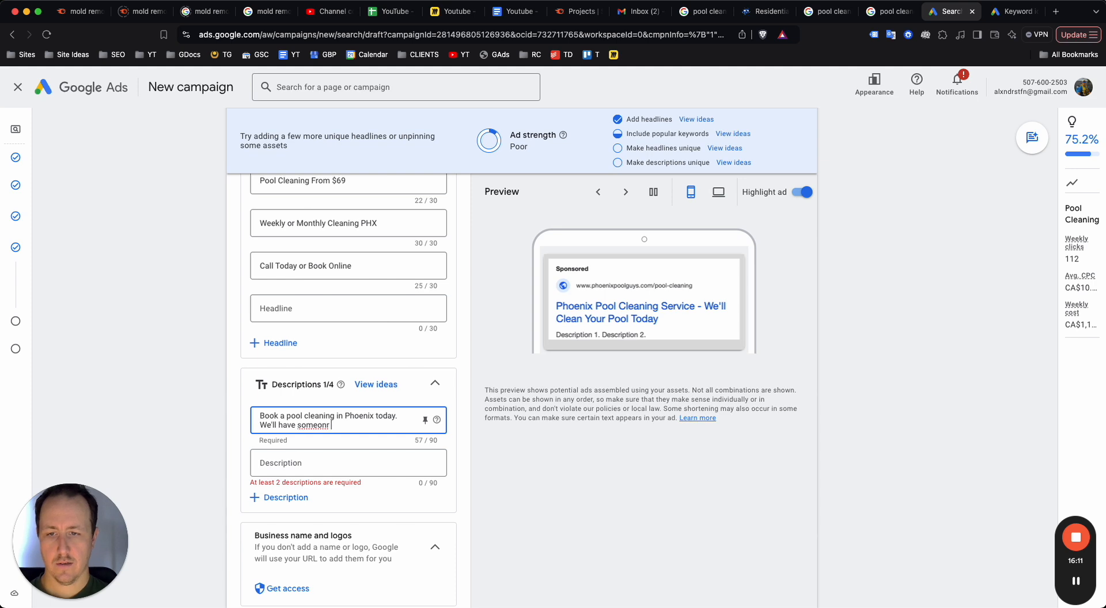
type(" ri")
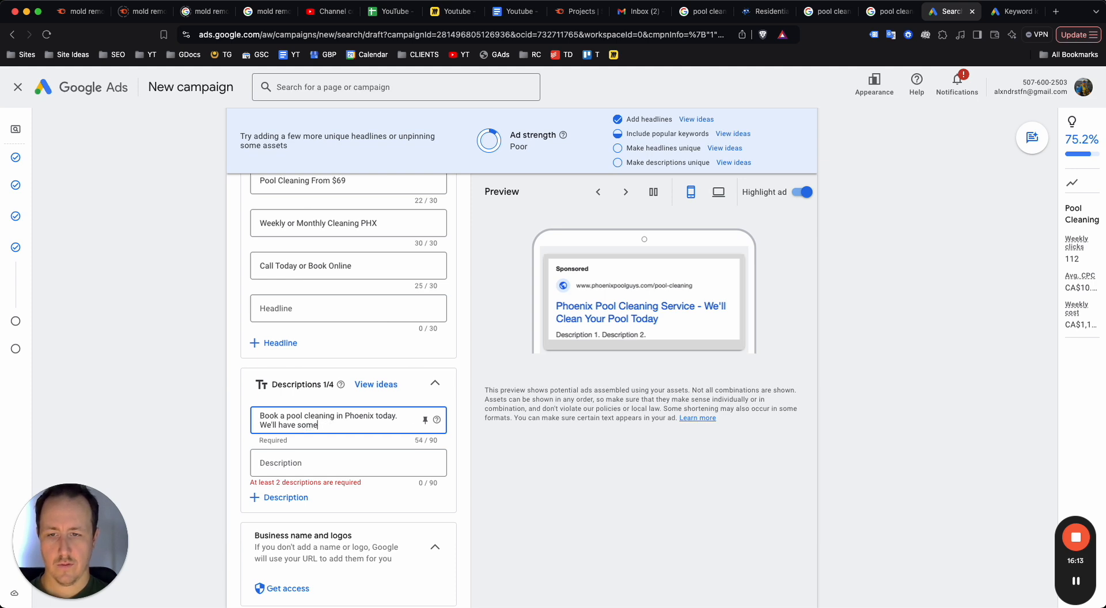
type("ght out to clean y")
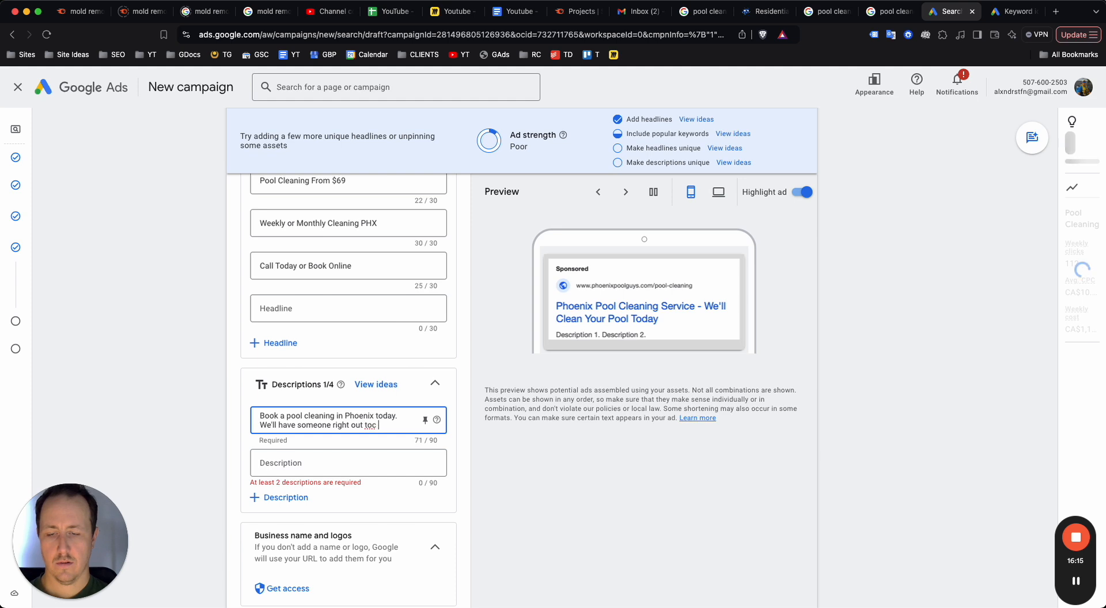
type("our pool.")
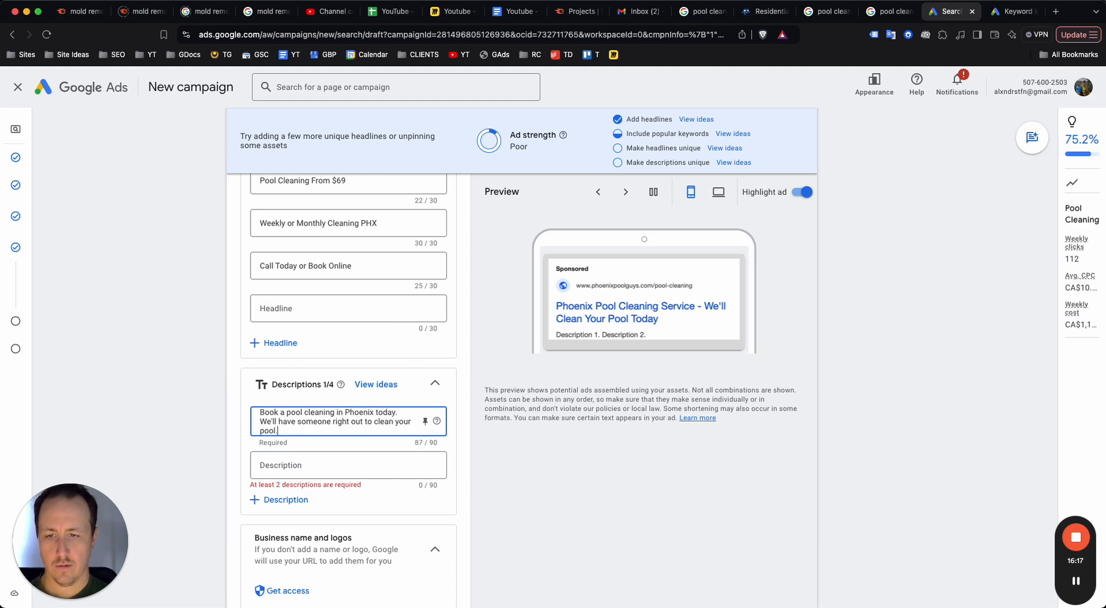
Enter "The best pool cleaning experts in Phoenix. Schedule your pool cleaning. Call or book today" as the ad's second description
left_click(321, 460)
type("T")
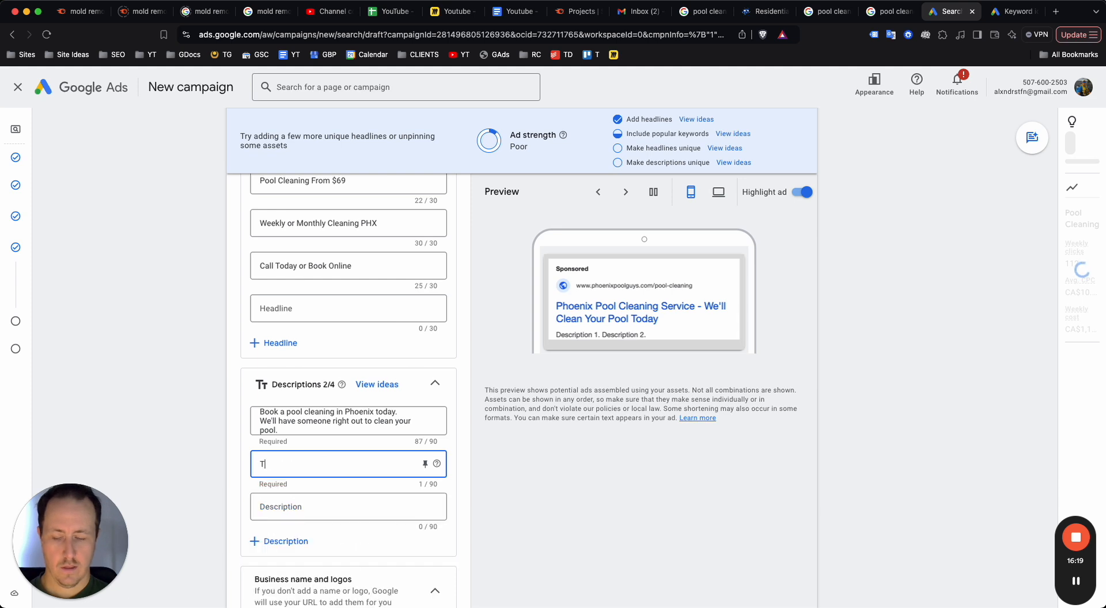
type("he best pool cleaning")
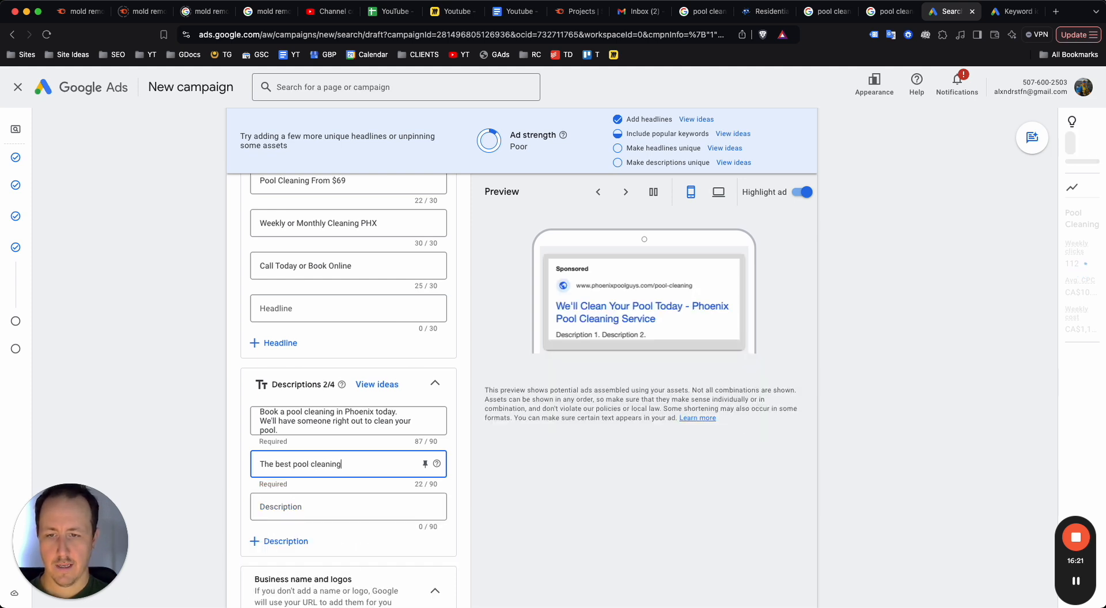
type(" experts in Pho")
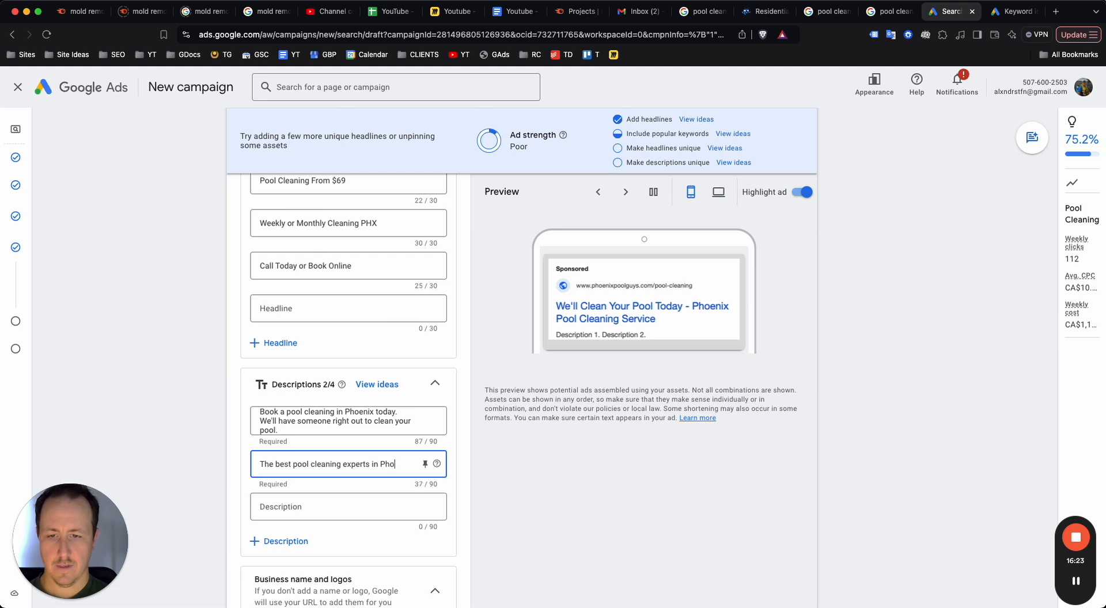
type("enix. Schedule ")
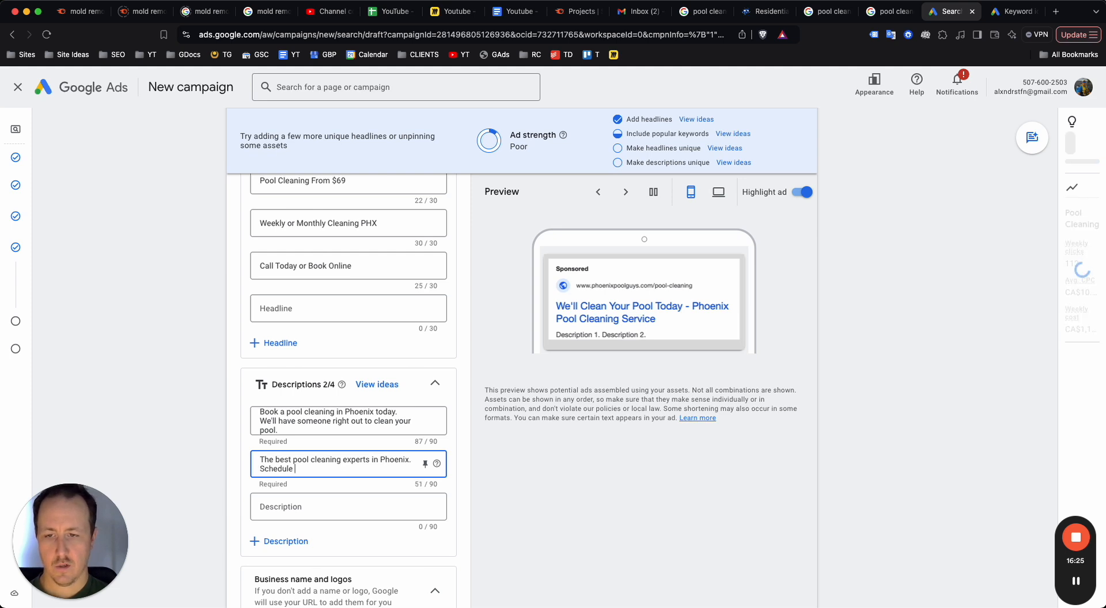
type("your pool clea")
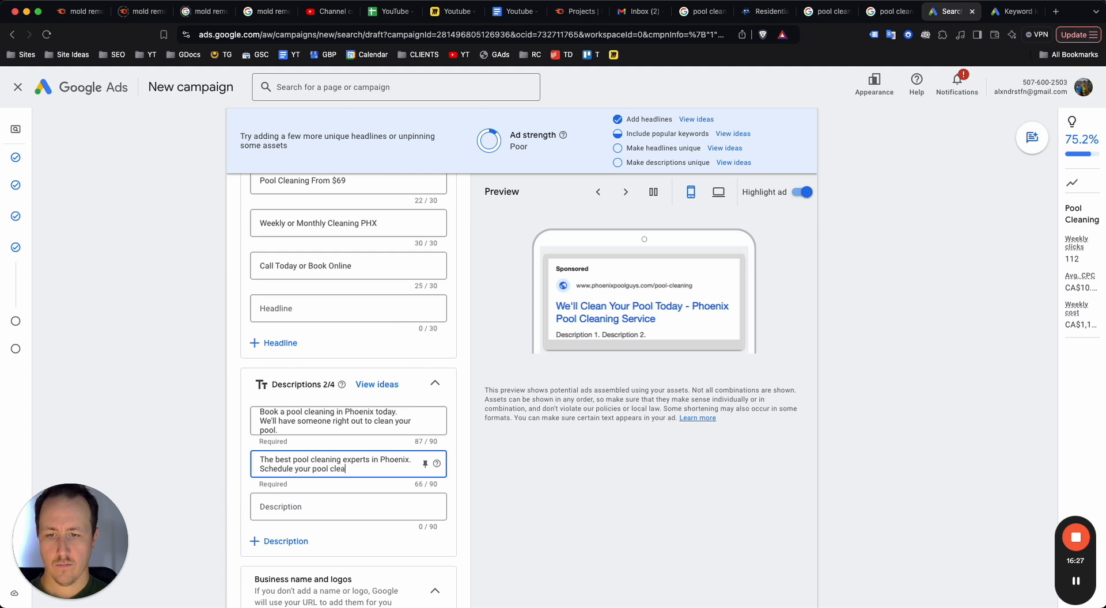
type("ning. Call or book")
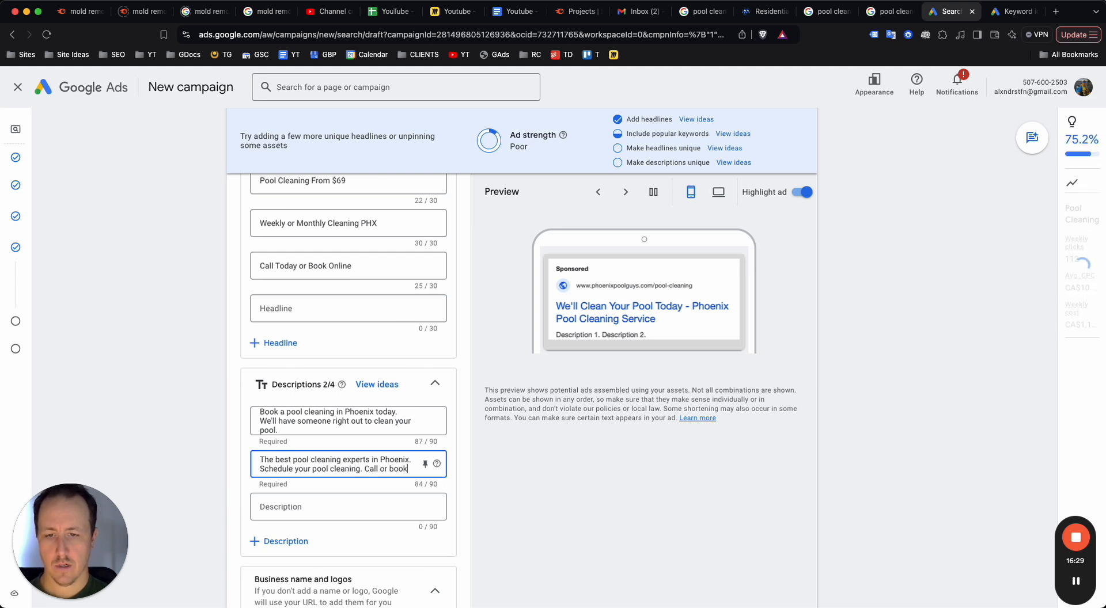
type(" online")
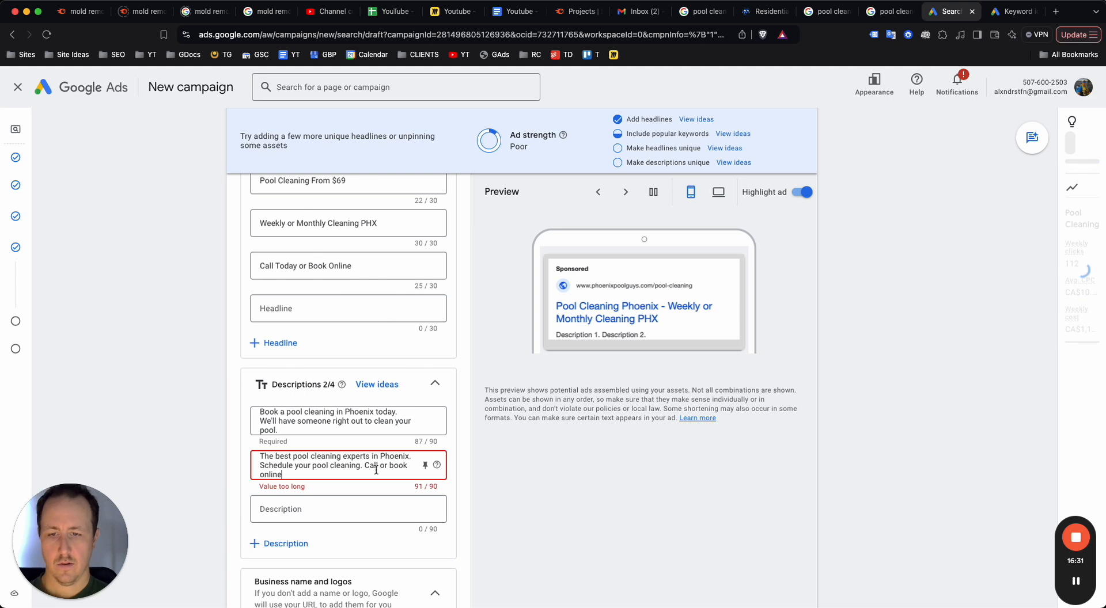
double_click(271, 475)
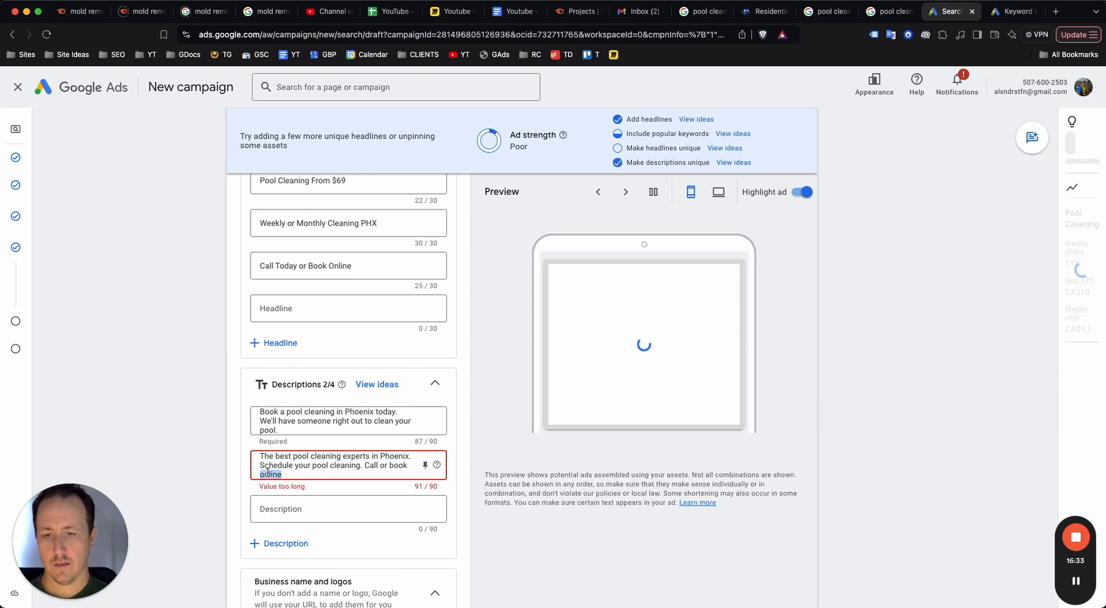
type("today")
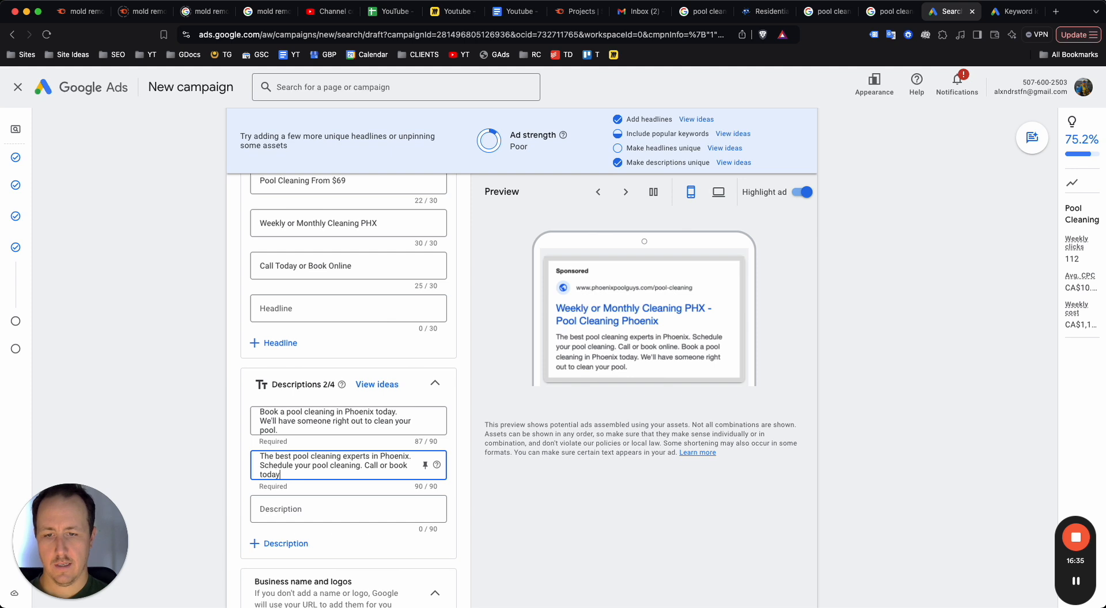
left_click(655, 475)
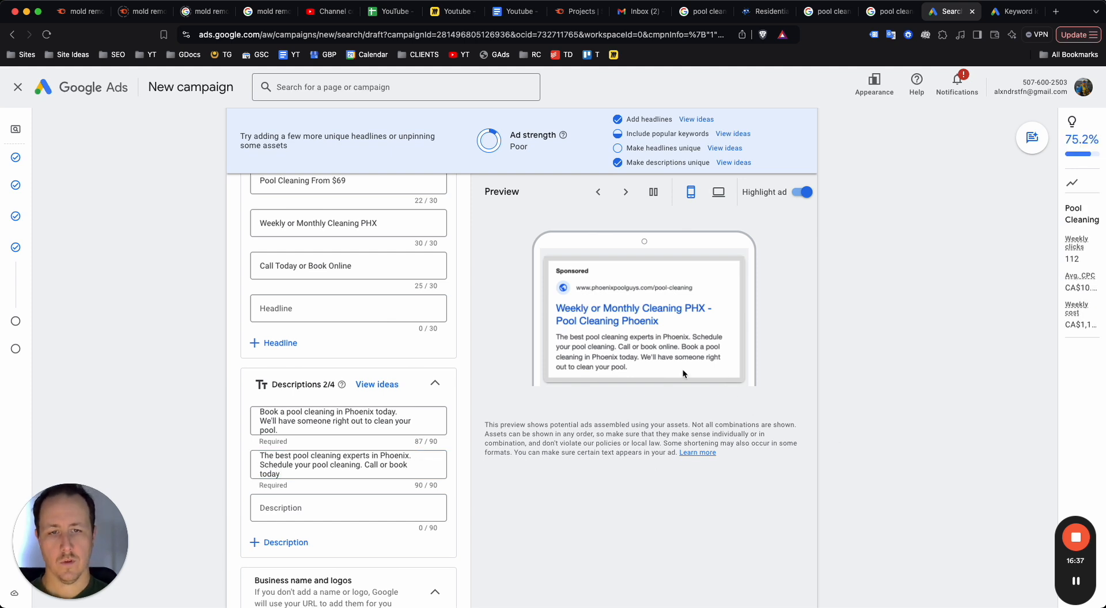
scroll(623, 374, "up", 5)
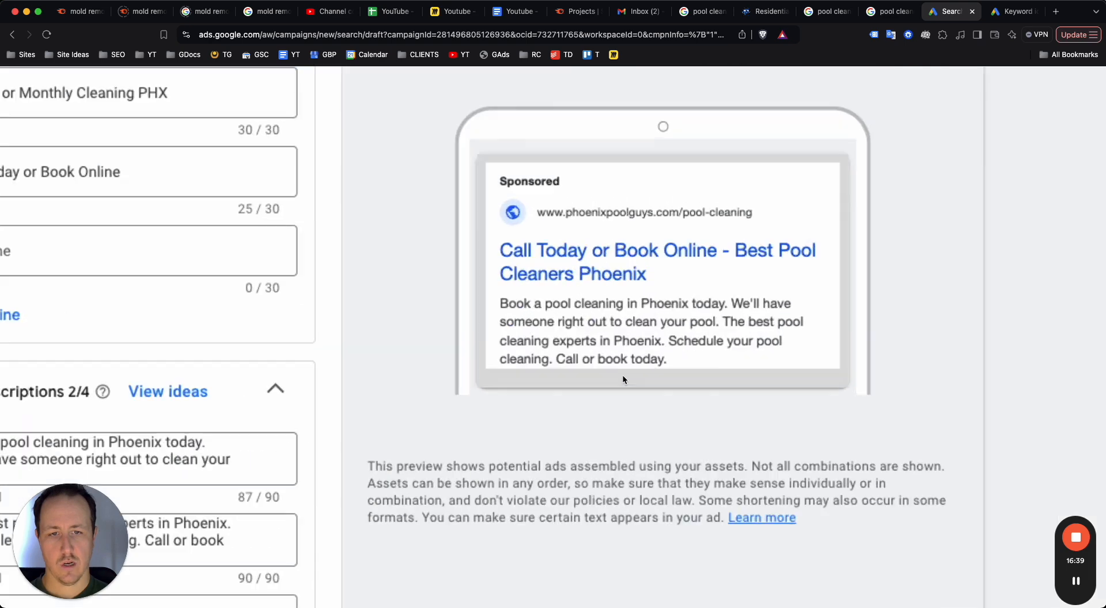
scroll(652, 334, "down", 5)
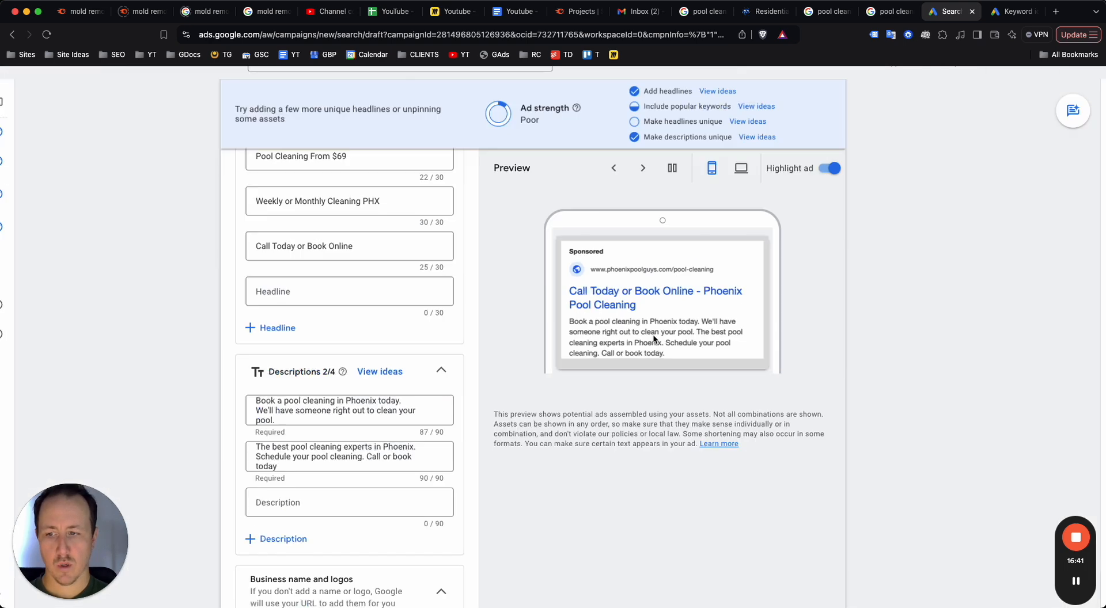
Enter "Prices" as the text of the ad's first sitelink and "Before & After" as the text of the second
scroll(305, 403, "down", 5)
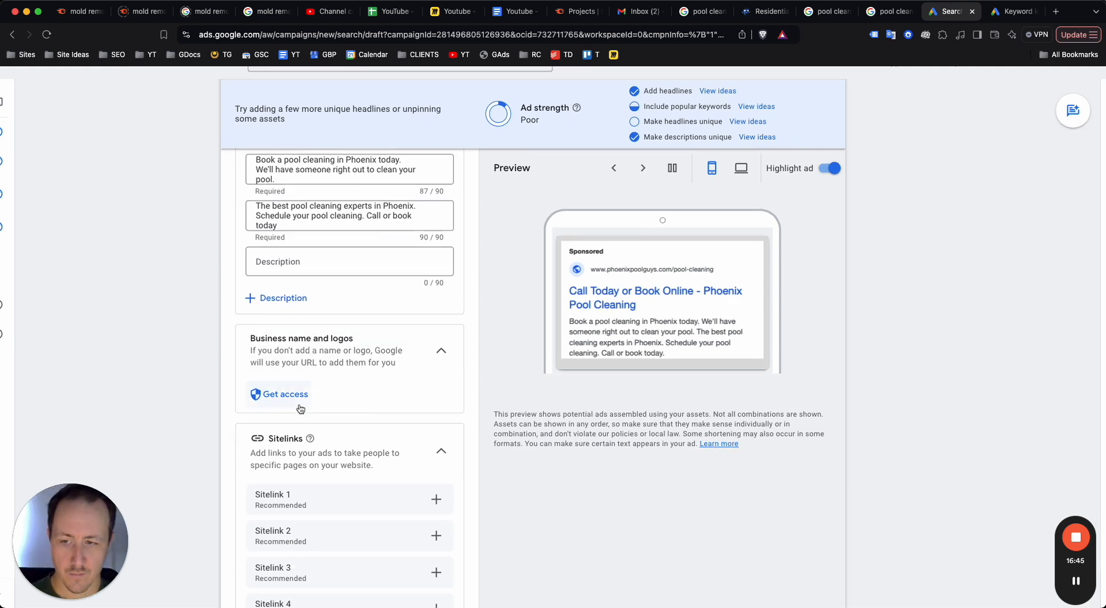
scroll(300, 404, "down", 3)
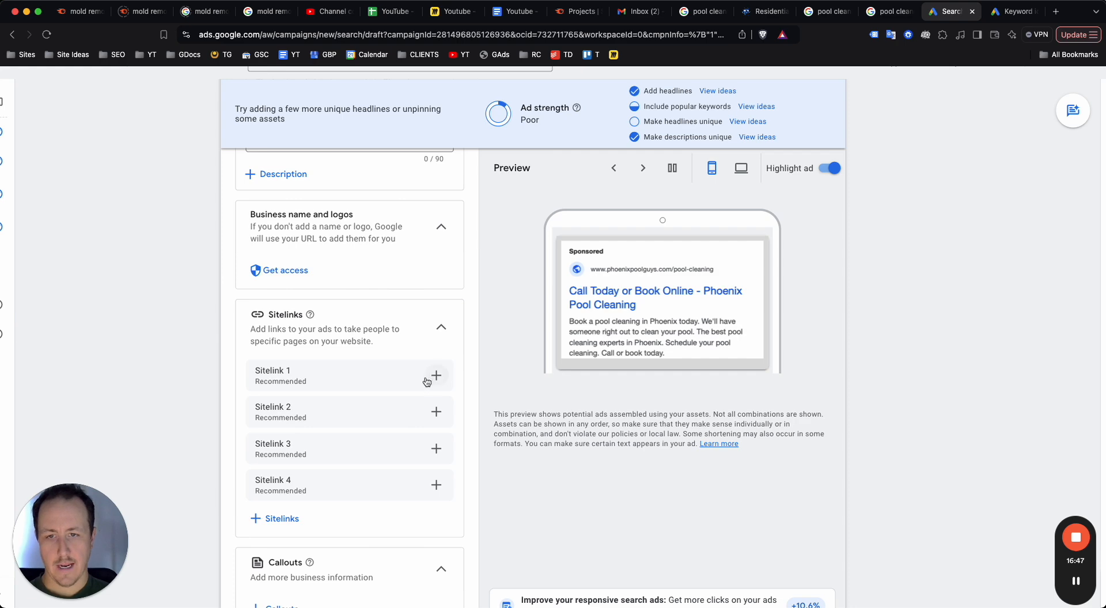
left_click(426, 382)
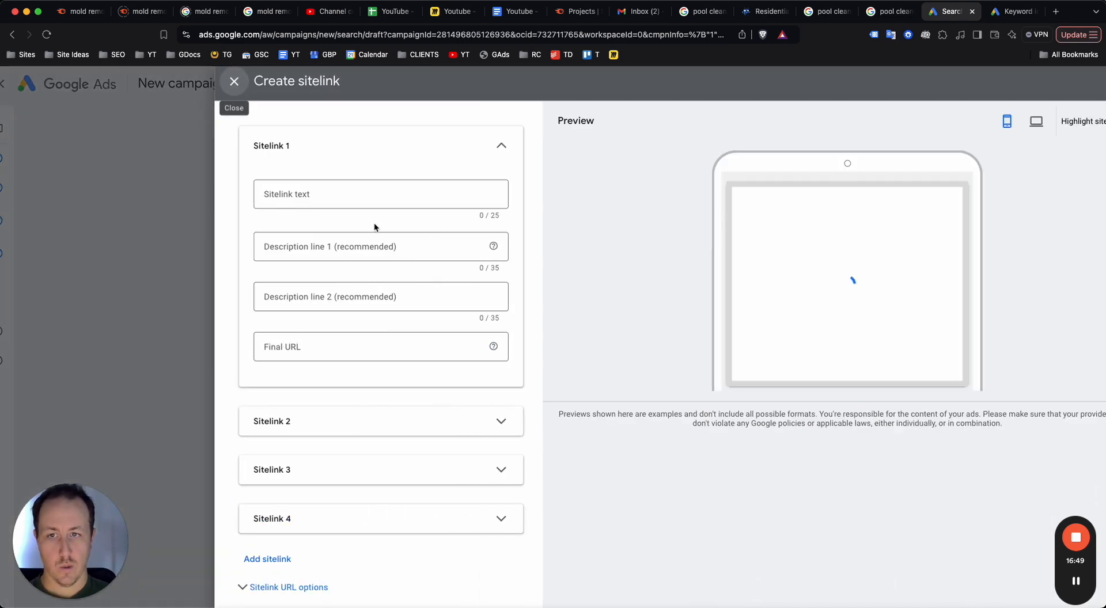
left_click(358, 195)
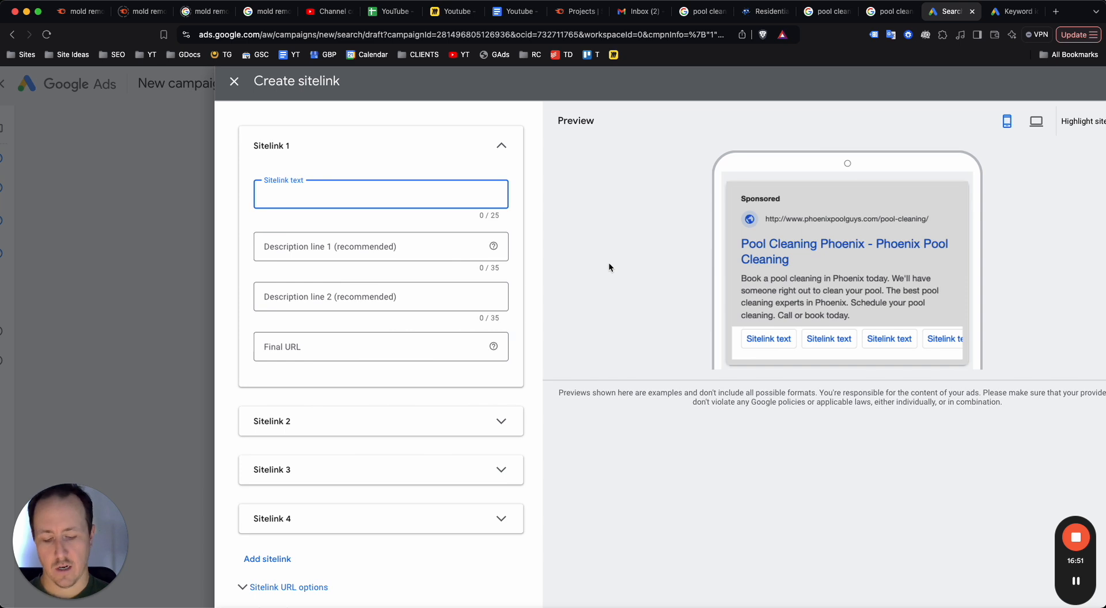
type("Prices")
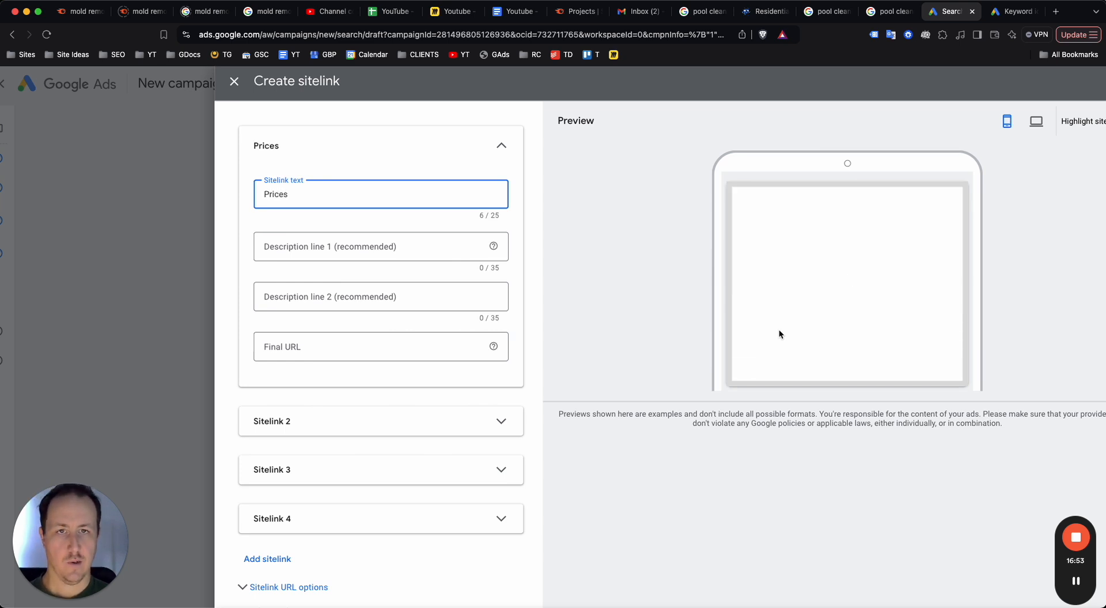
left_click(497, 421)
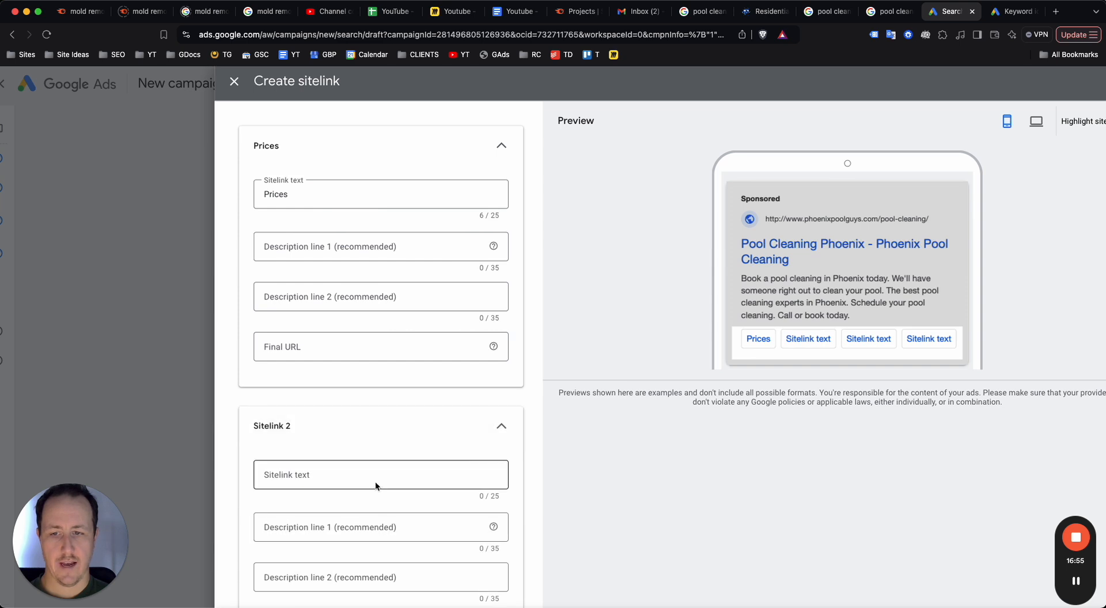
left_click(376, 478)
type("Before & After")
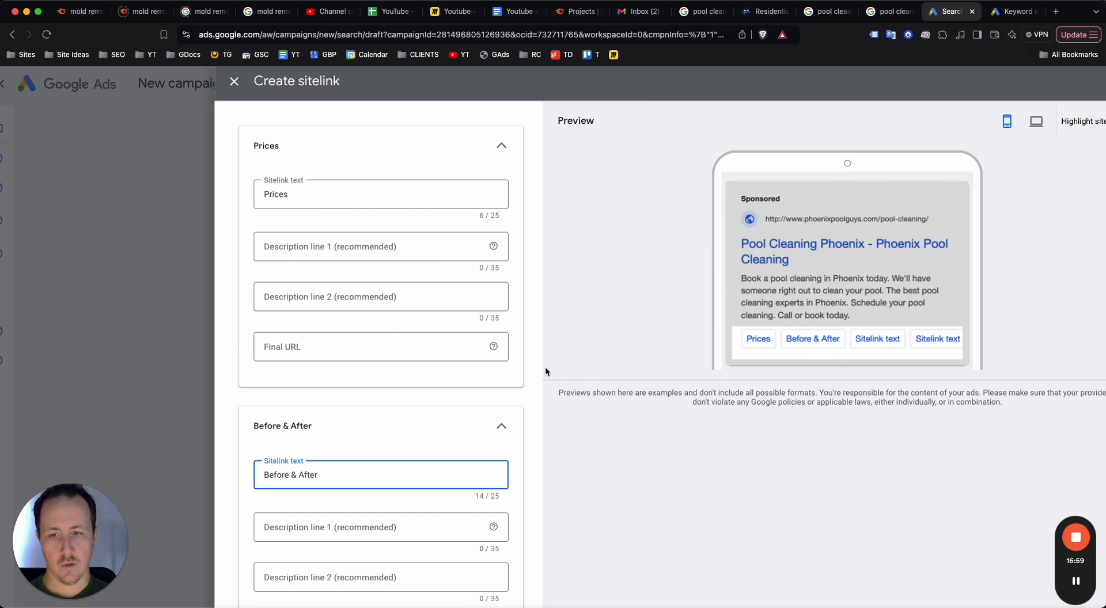
Enter "Pool Cleaning Services" as the text of the ad's third sitelink
scroll(351, 406, "down", 5)
left_click(348, 483)
left_click(337, 538)
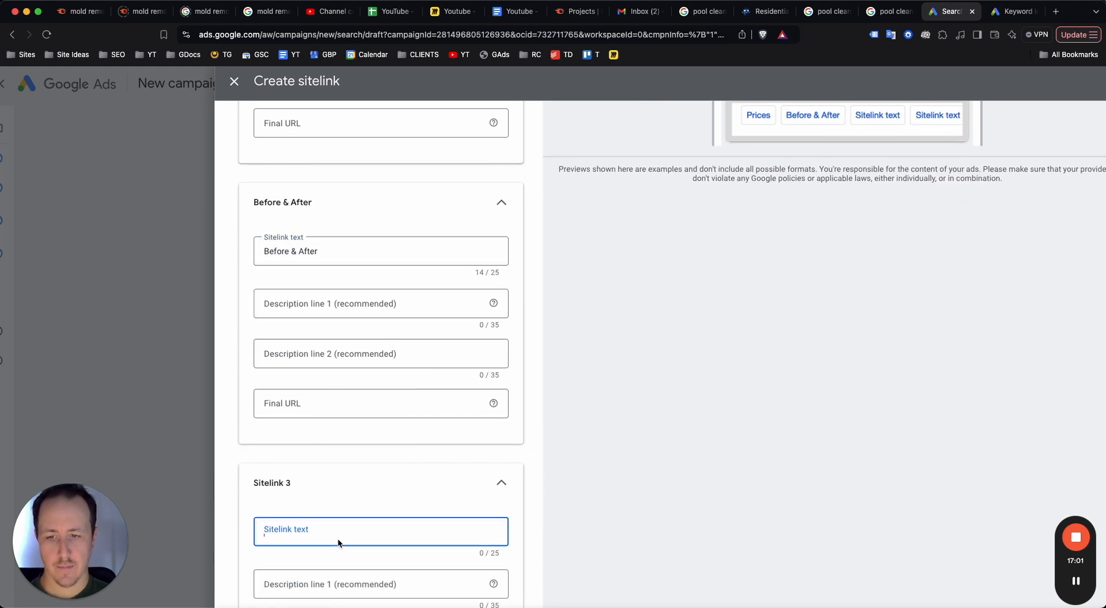
type("Pool cleani")
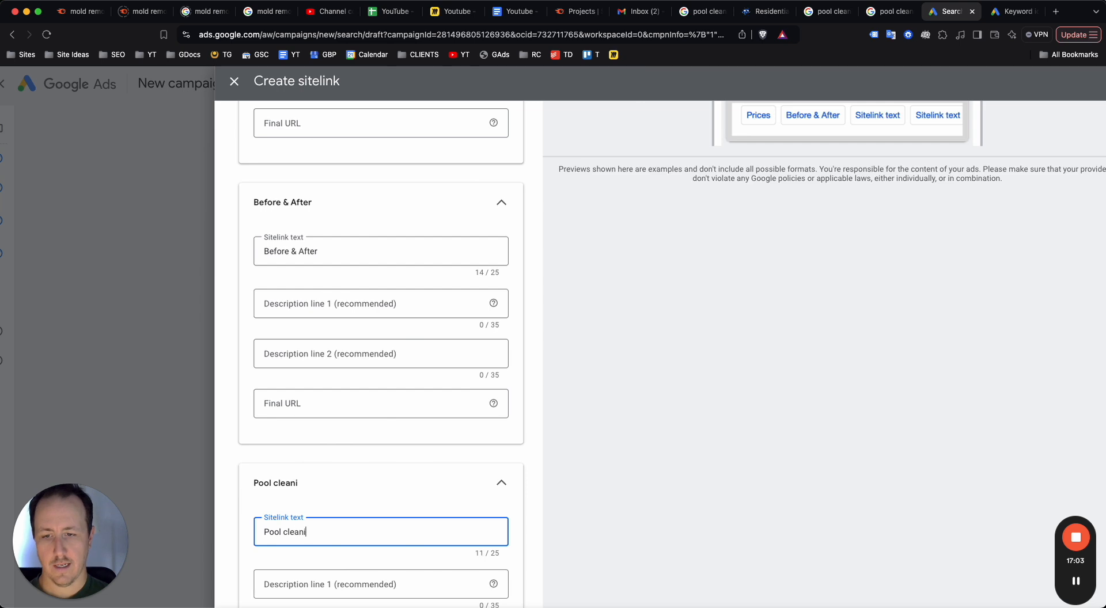
key("BackSpace")
key("BackSpace")
key("BackSpace")
key("BackSpace")
key("BackSpace")
type("Cleaning Service")
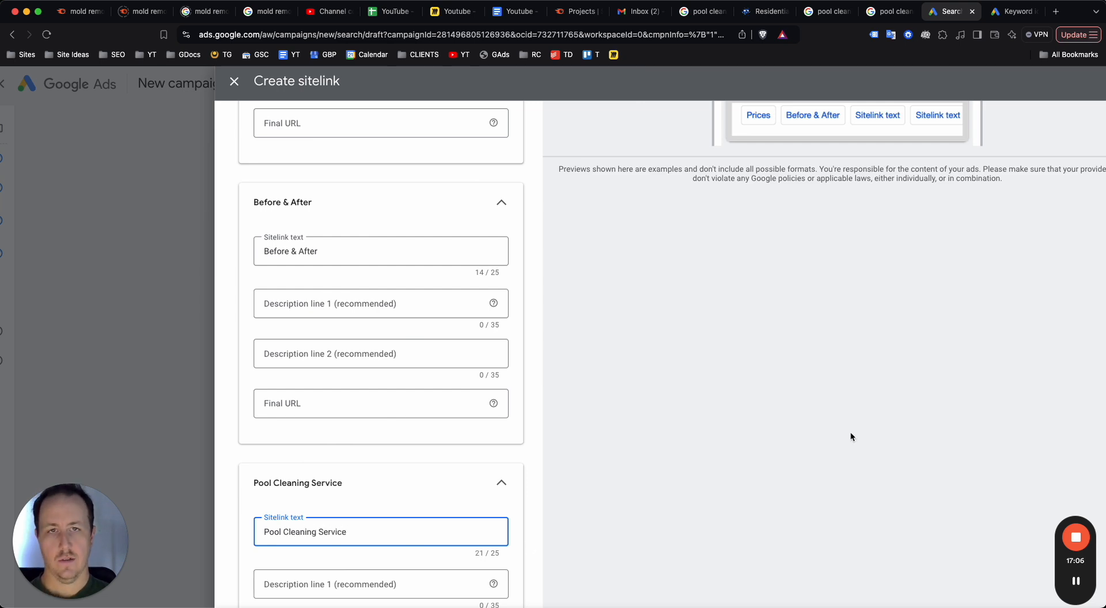
scroll(851, 437, "up", 5)
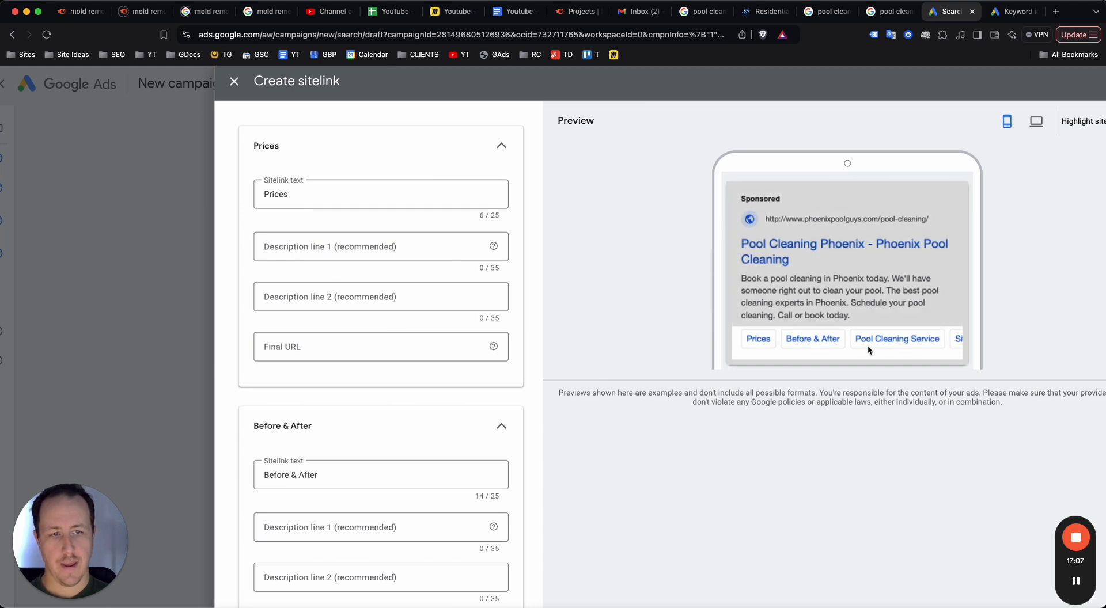
scroll(601, 400, "down", 7)
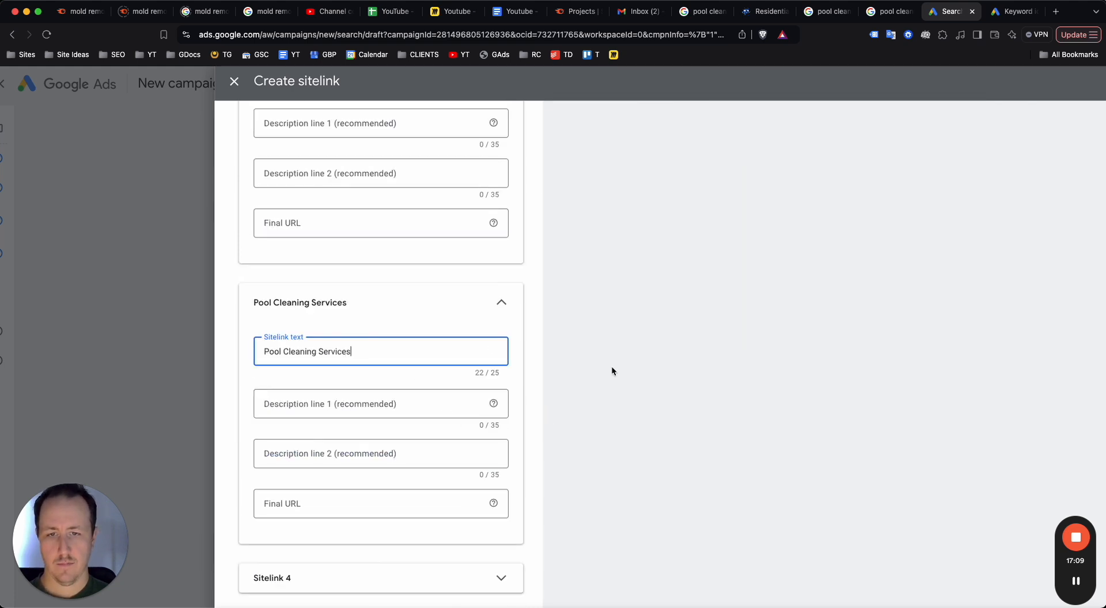
Check the sitelinks in the ad preview and discard them without creating any
scroll(828, 344, "up", 7)
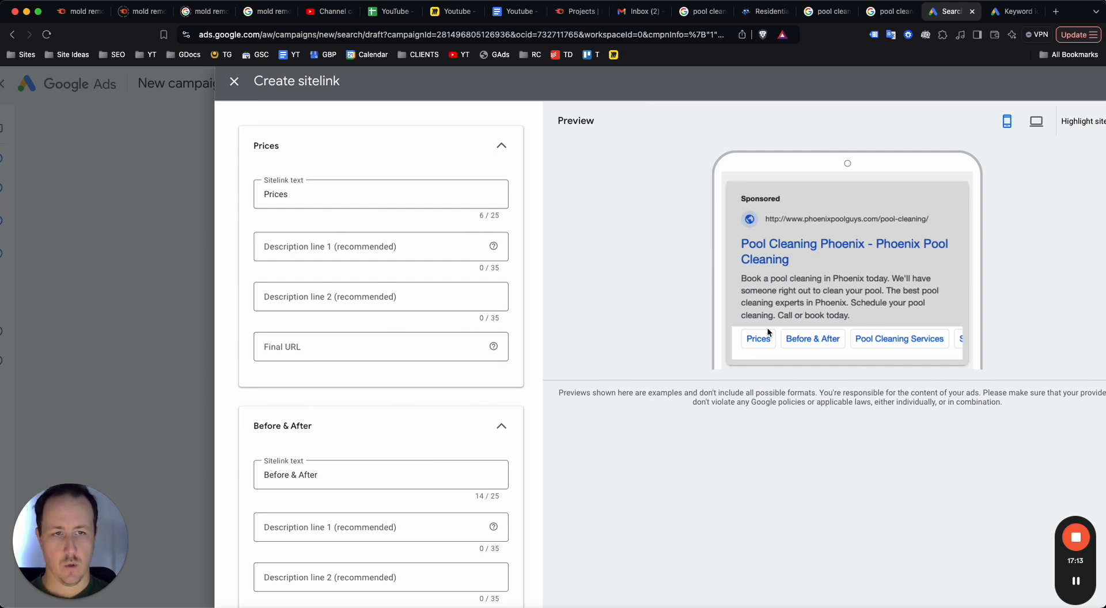
scroll(775, 323, "up", 3)
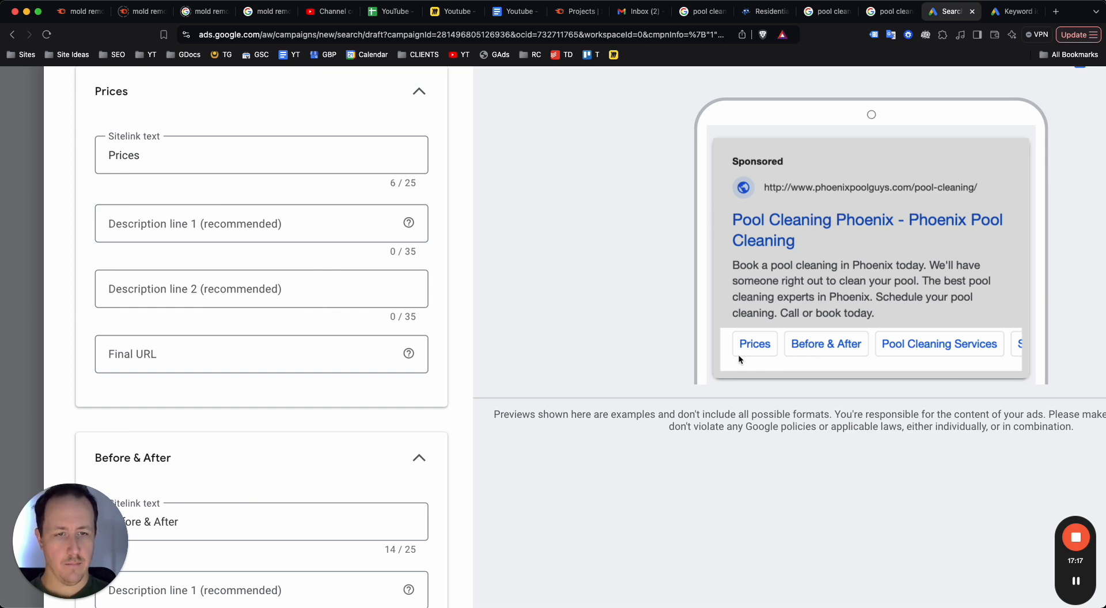
scroll(756, 361, "down", 3)
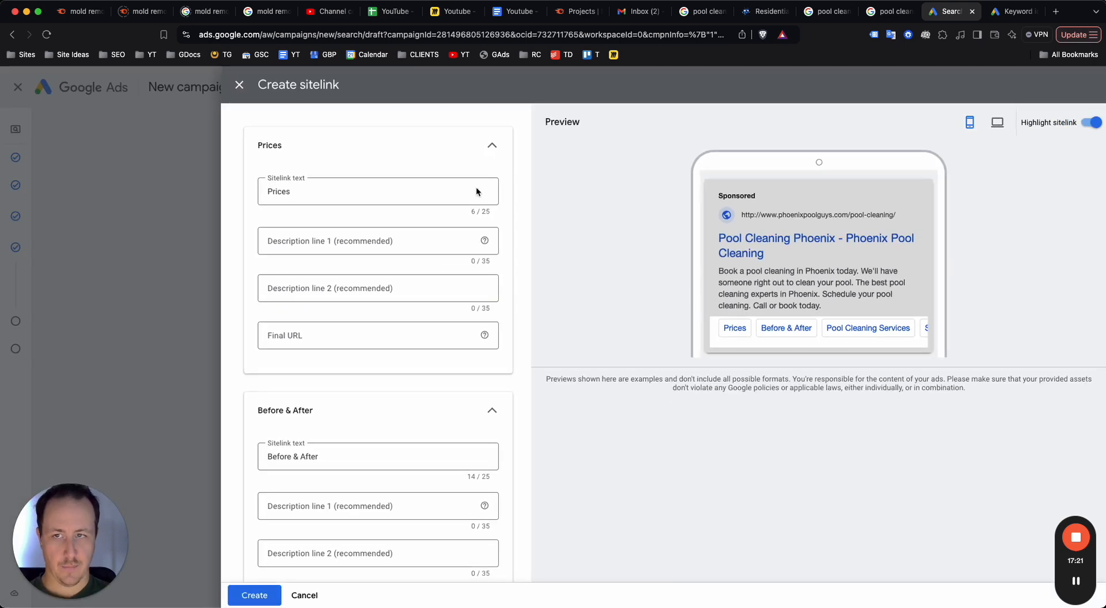
left_click(239, 85)
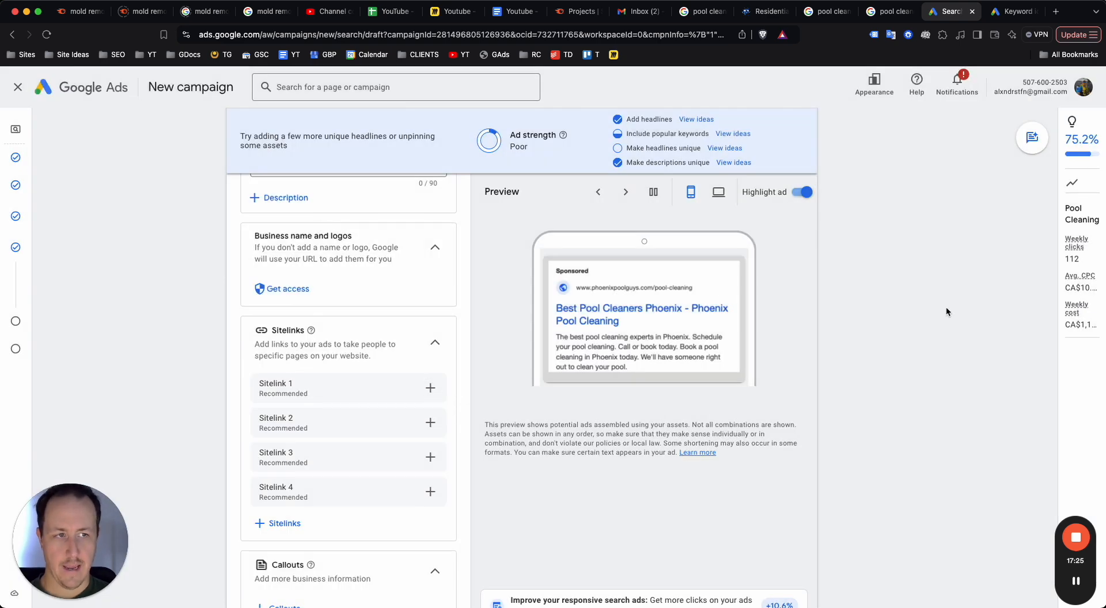
Start campaign-level callouts with "Easily book online." as the first text and "Pool Cleaning From $69" as the second
scroll(316, 392, "down", 5)
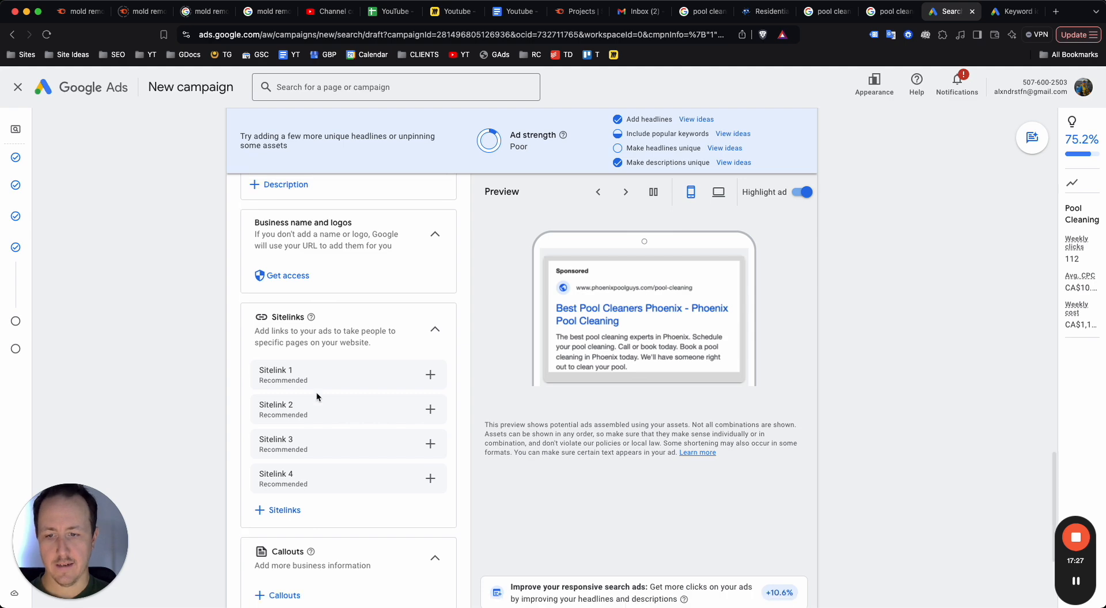
left_click(265, 482)
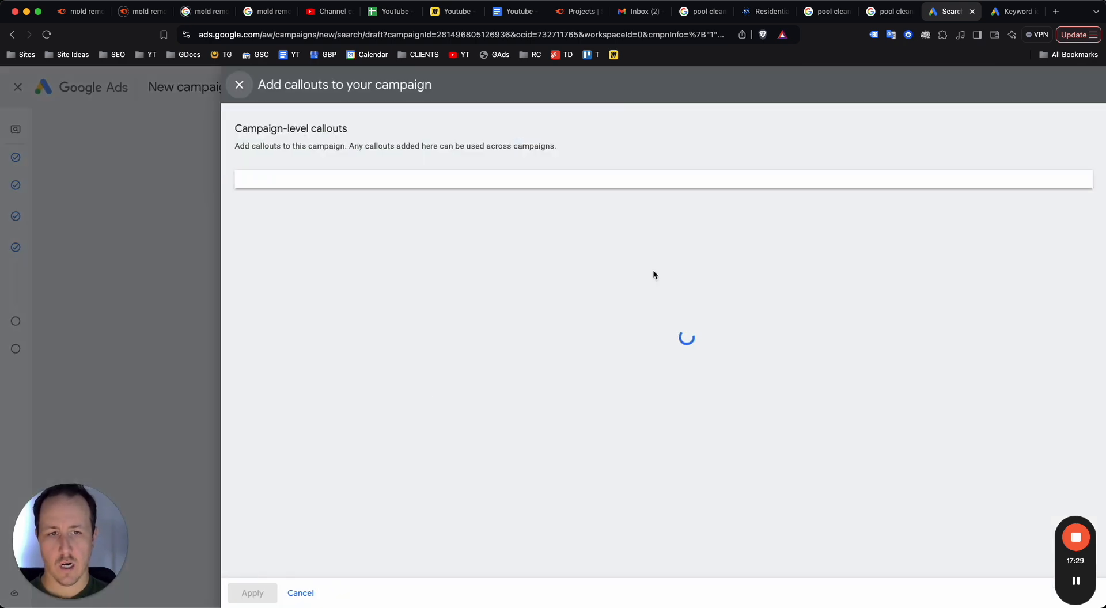
left_click(278, 442)
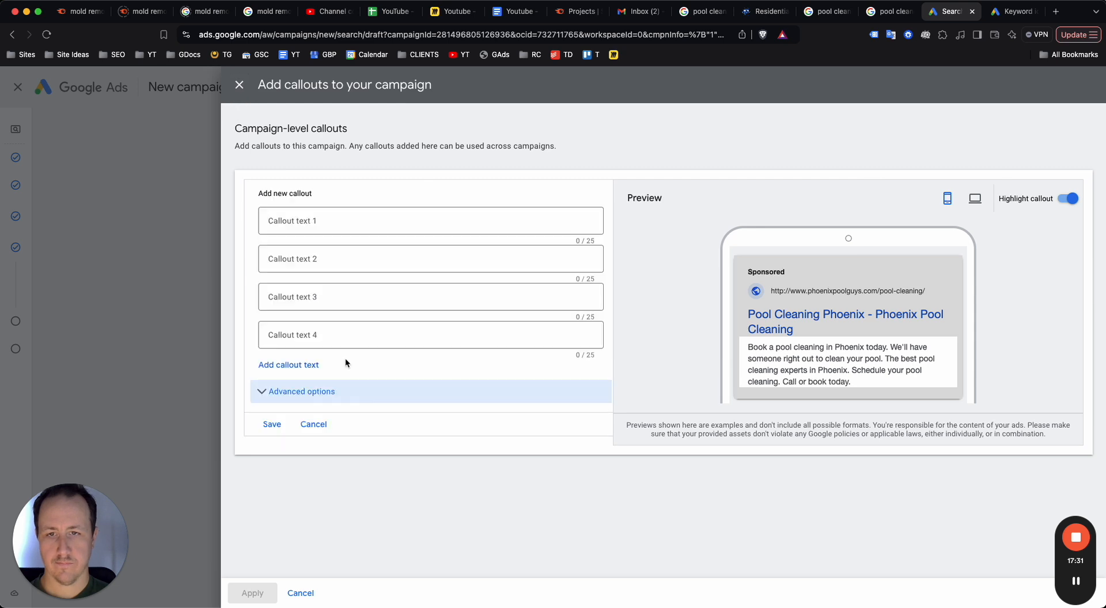
left_click(393, 219)
type("Easily book online.")
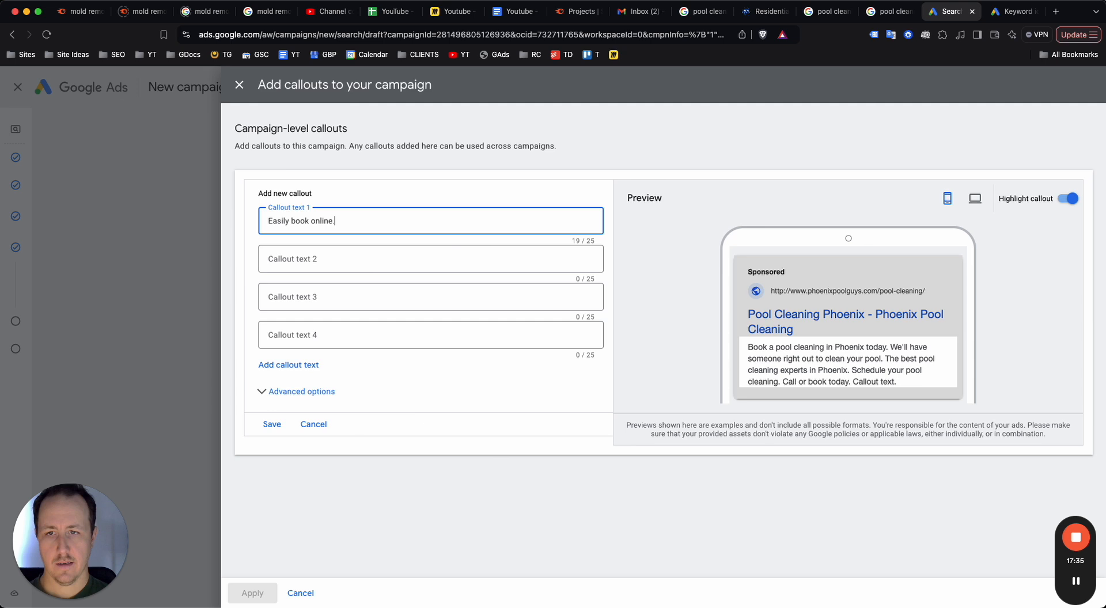
key("Tab")
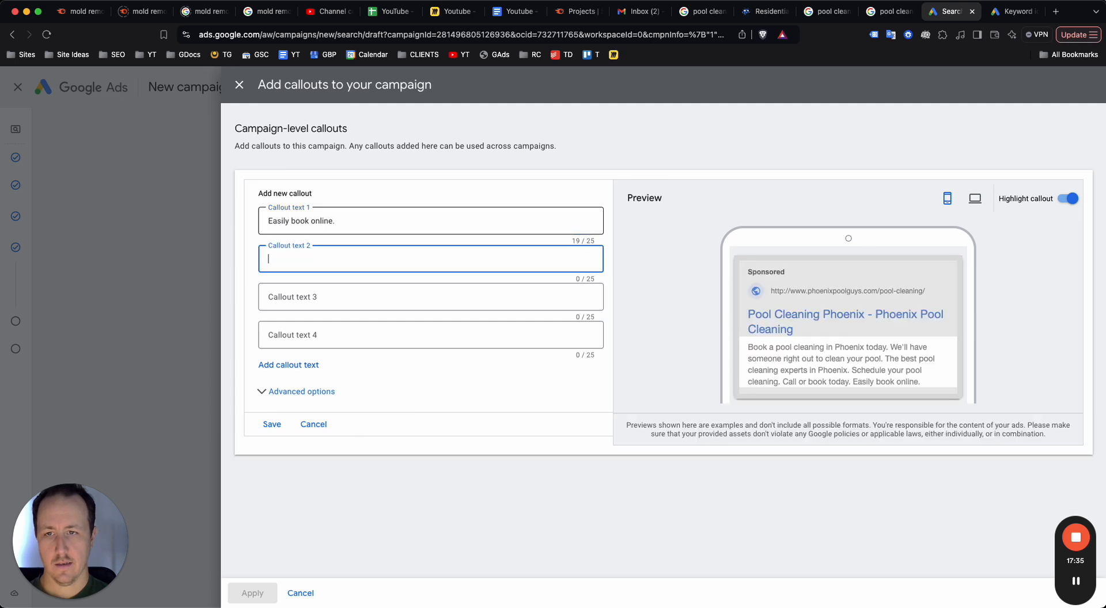
type("Pool Cleaning F")
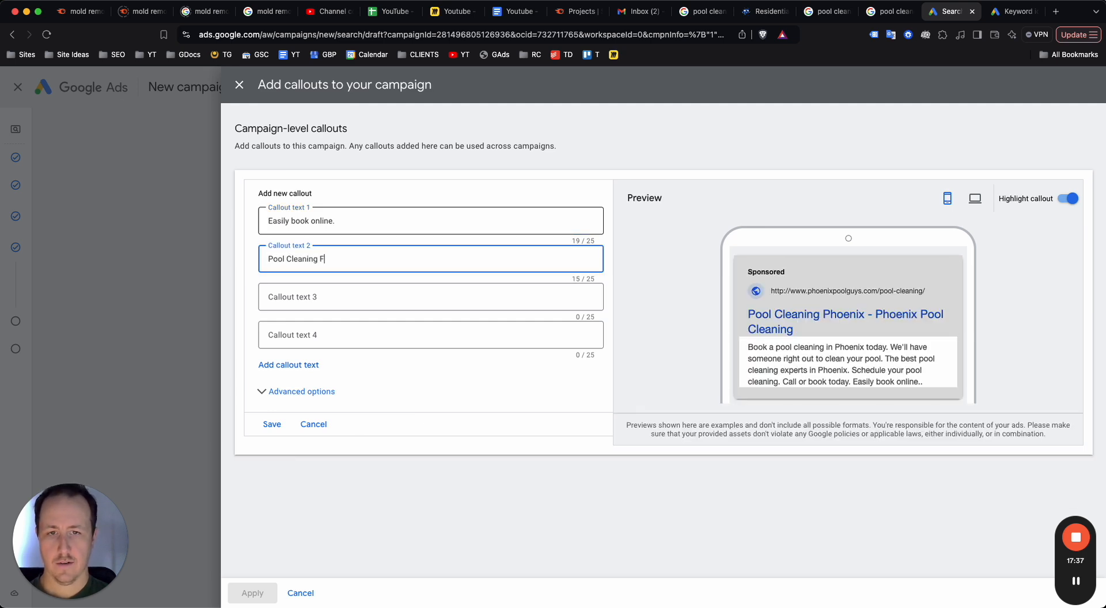
type("rom $69")
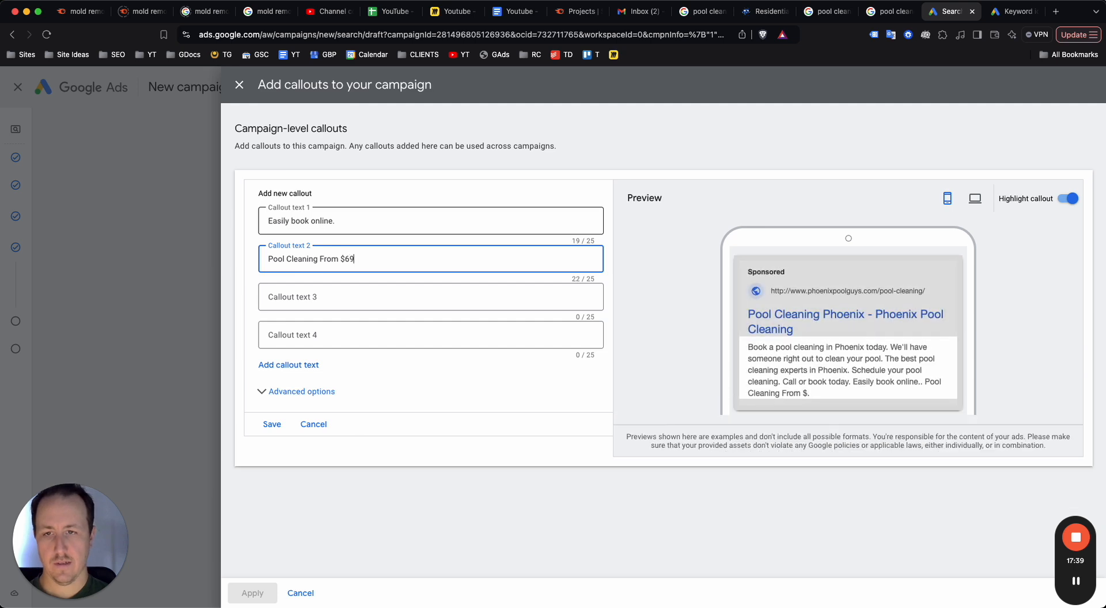
Enter "Best Phoenix pool cleaner" as the third callout text
left_click(396, 299)
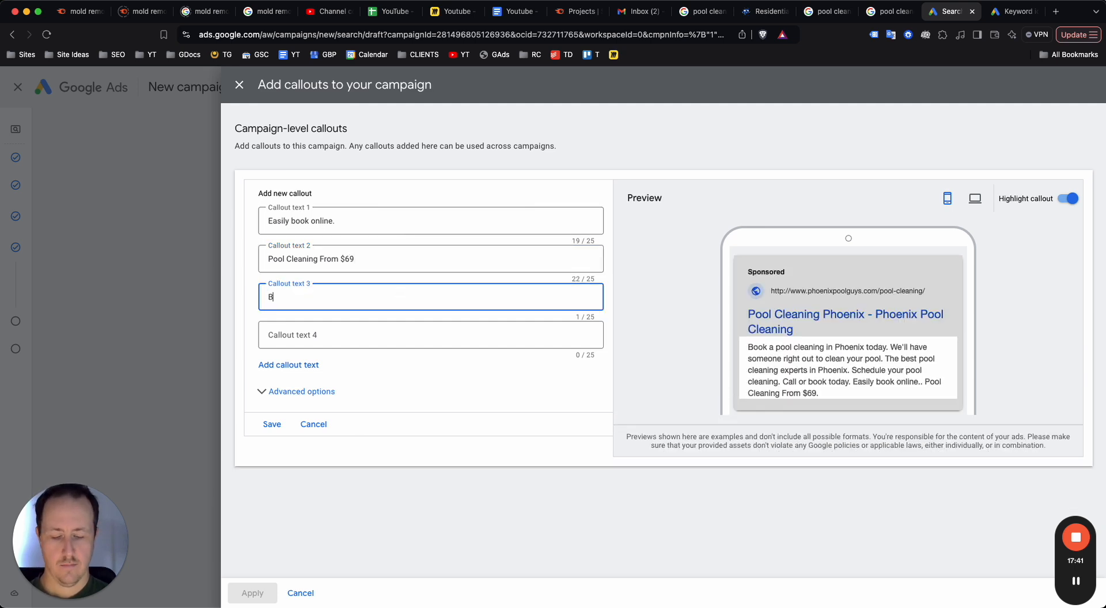
type("Best Phoenix c")
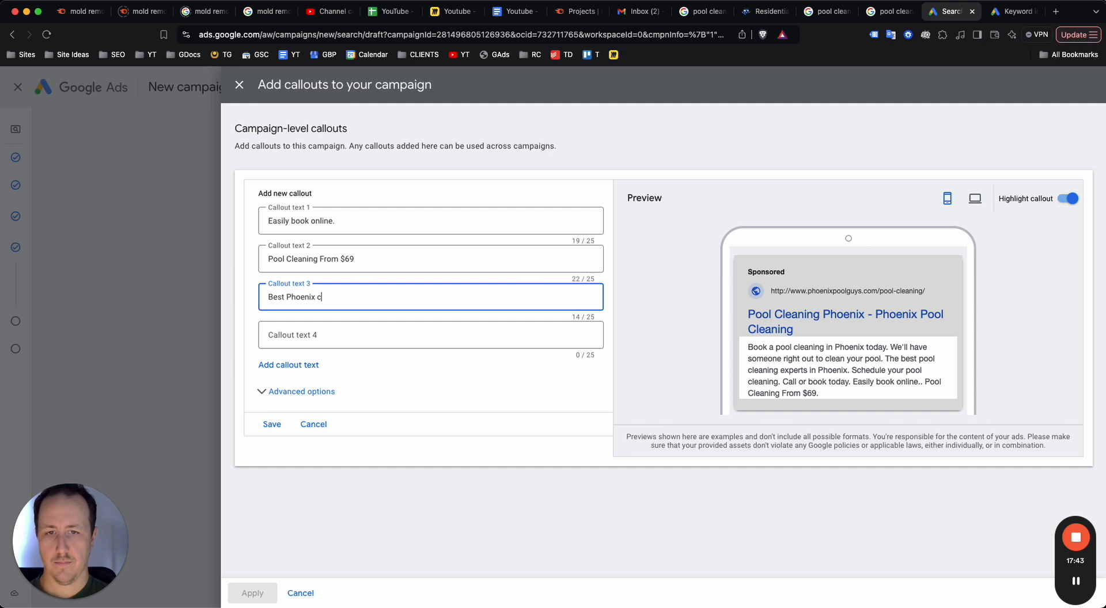
key("BackSpace")
type("pool cleaner")
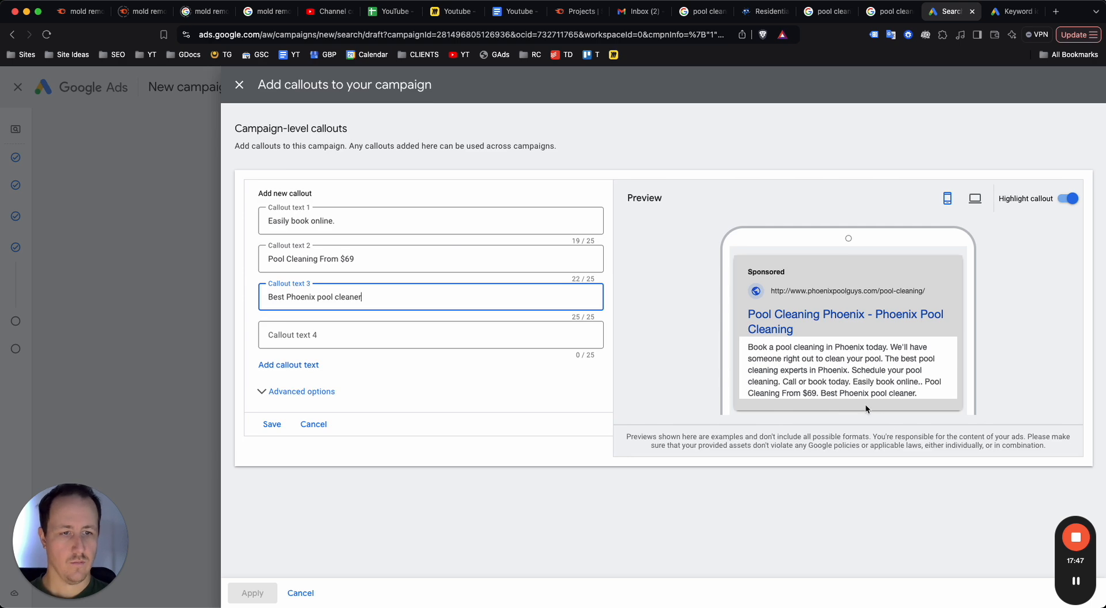
Check the callouts in the ad preview and discard them without saving
scroll(873, 392, "up", 5)
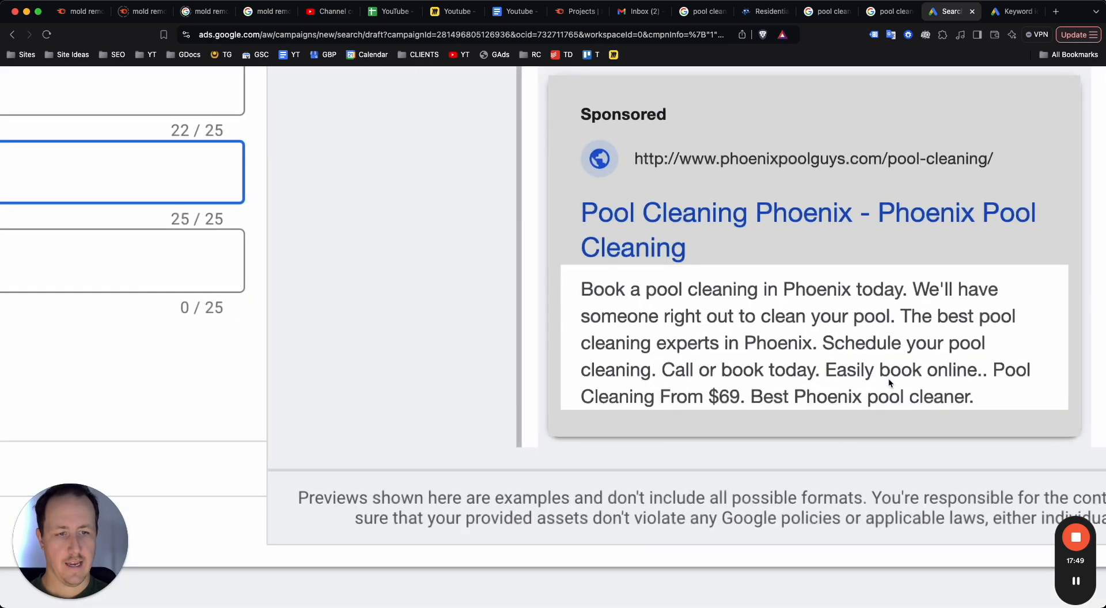
scroll(794, 235, "down", 5)
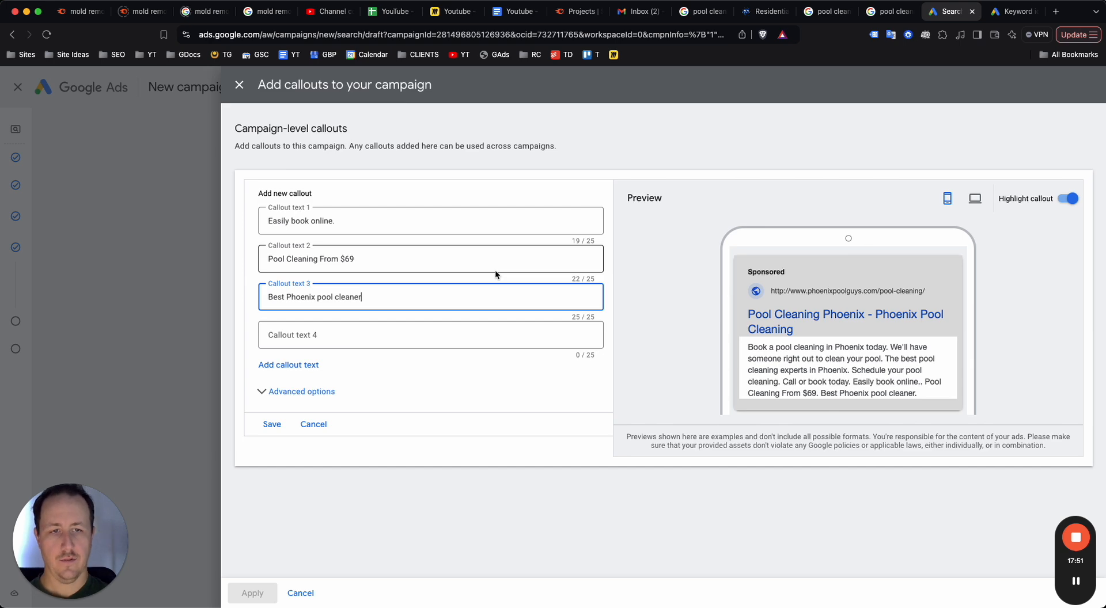
left_click(239, 84)
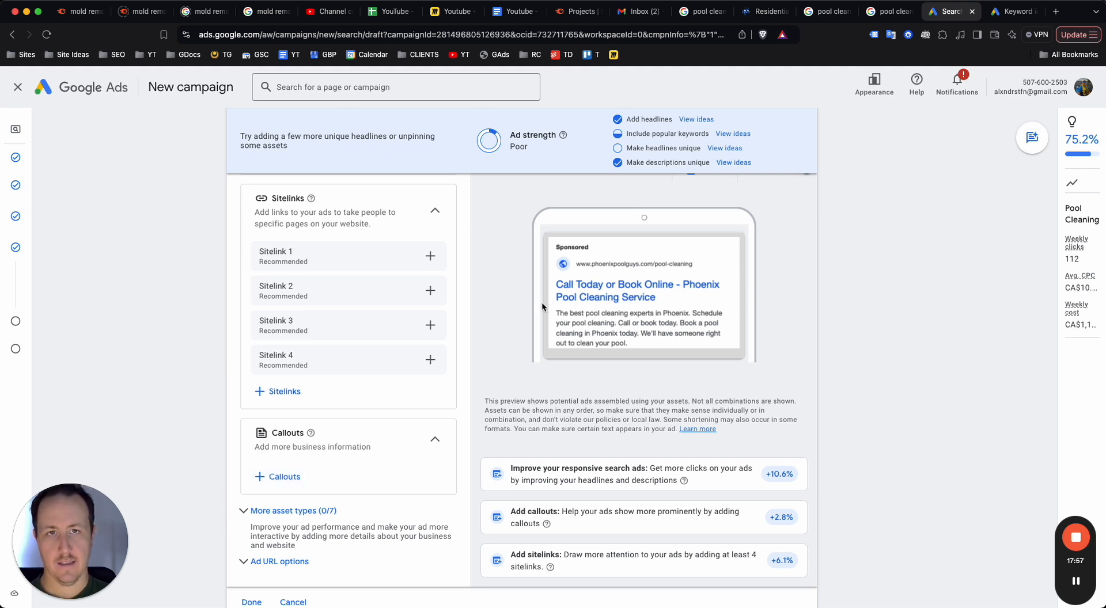
Examine the additional asset types offered for the ad, from promotions and calls to structured snippets and lead forms
scroll(542, 302, "down", 3)
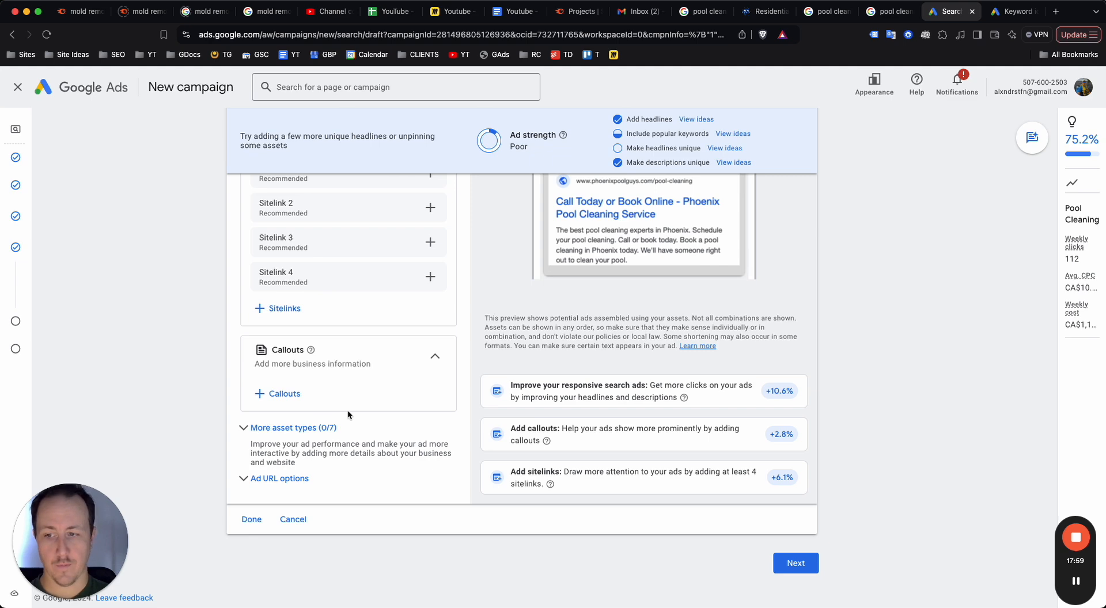
left_click(323, 428)
scroll(333, 372, "down", 3)
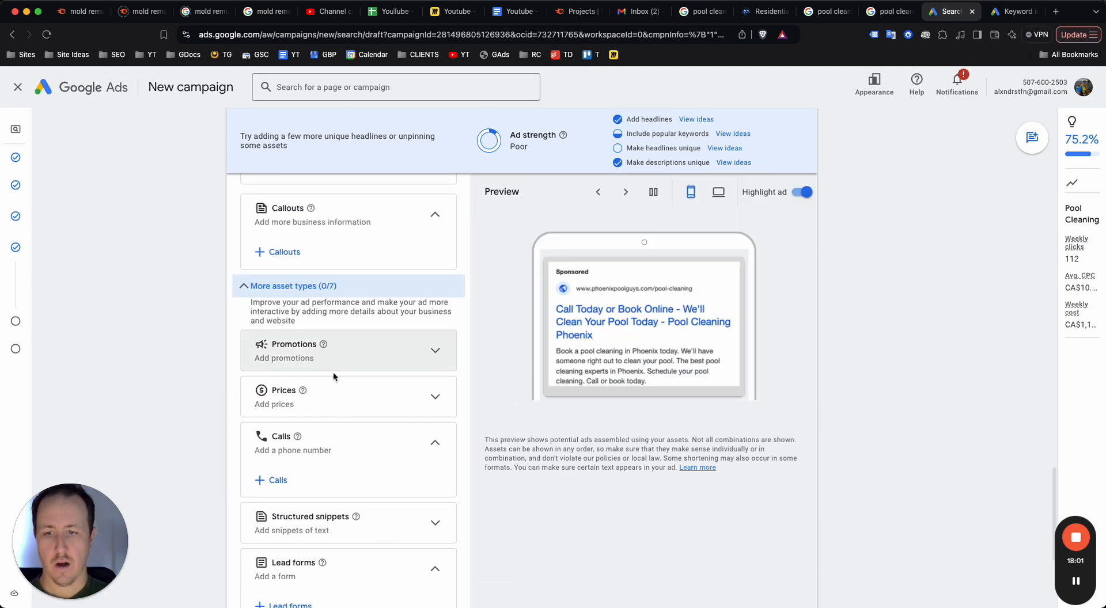
scroll(333, 373, "down", 3)
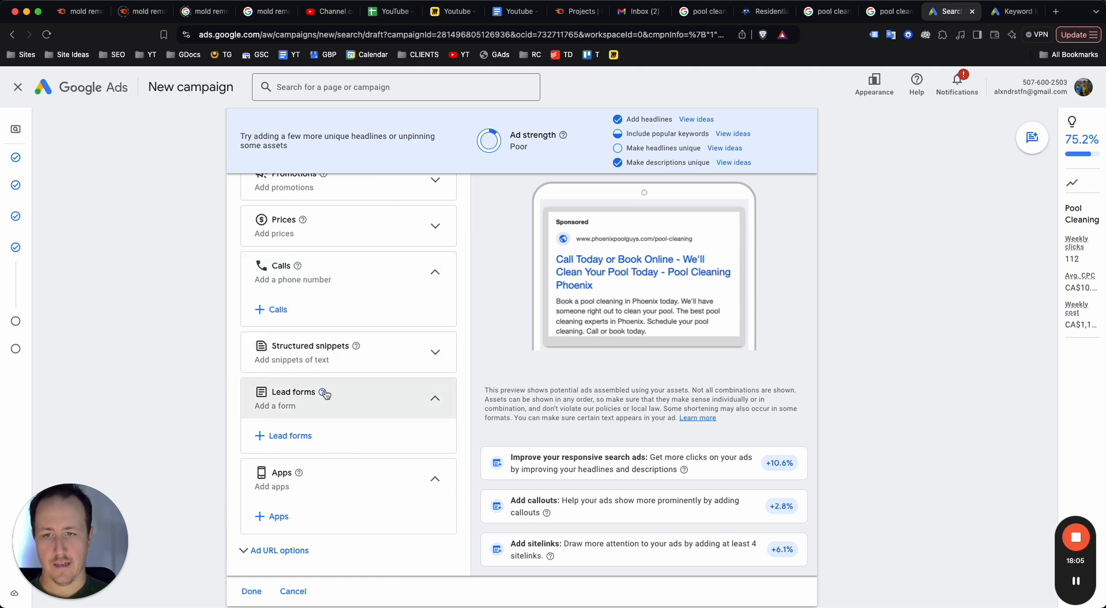
mouse_move(325, 395)
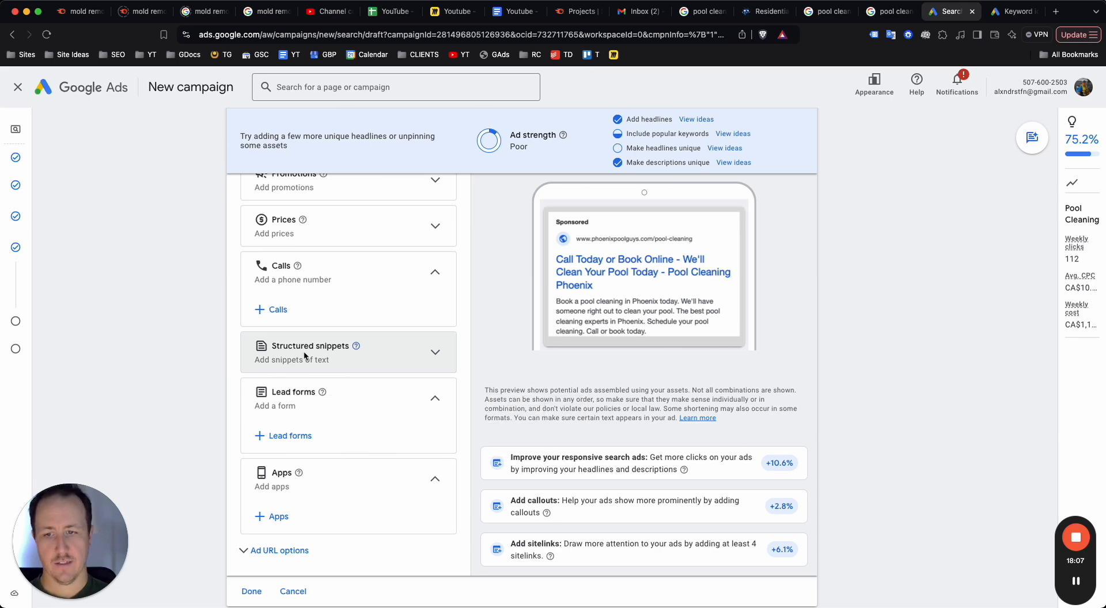
scroll(239, 380, "down", 1)
scroll(370, 366, "up", 5)
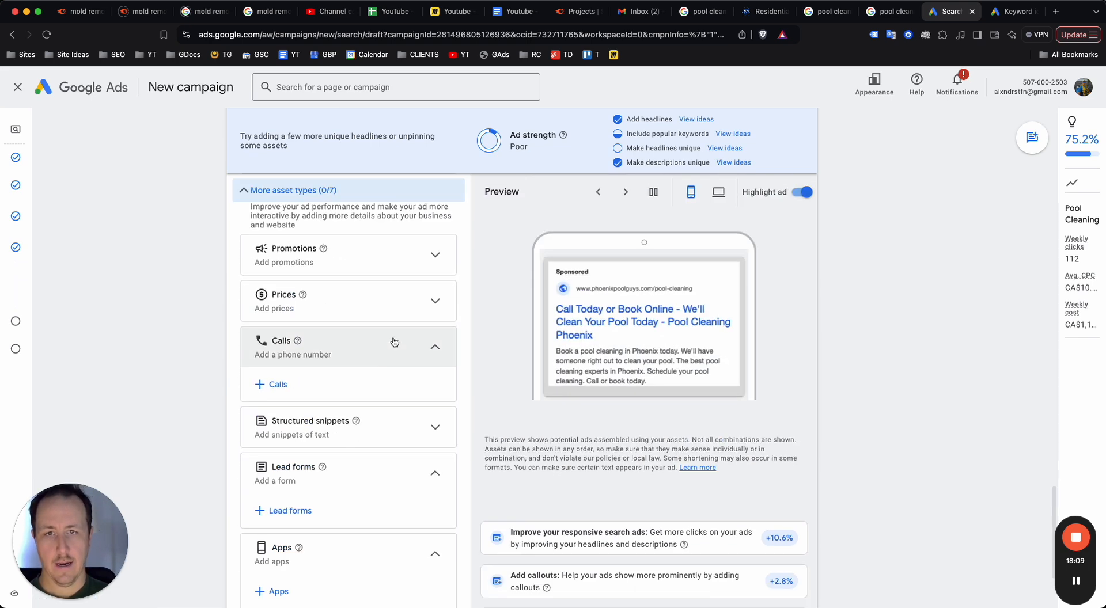
left_click(263, 259)
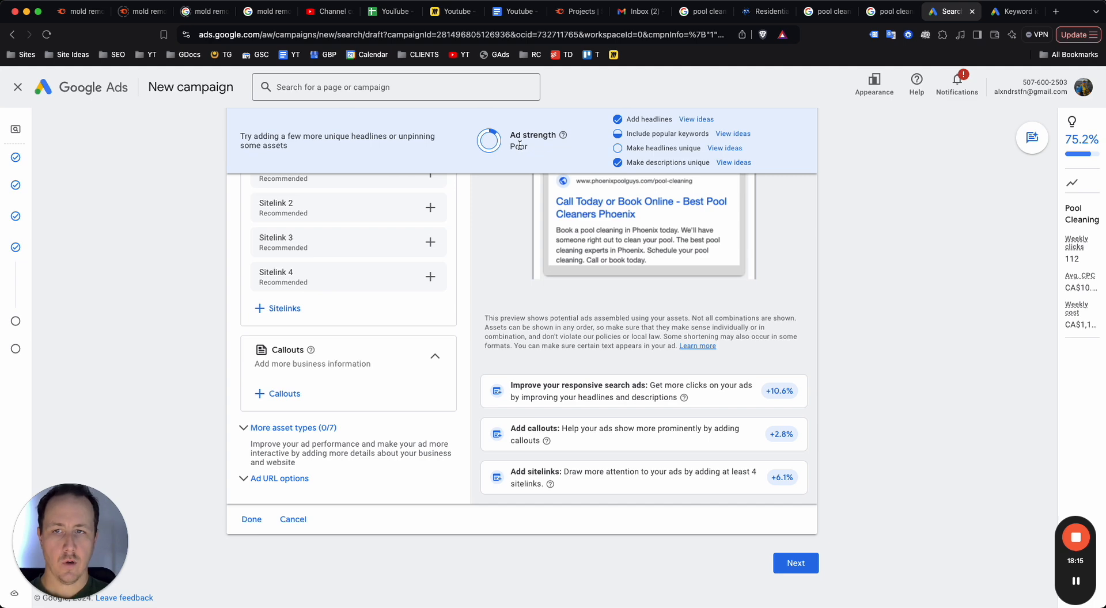
Examine the ad strength rating, the headlines and descriptions, the pinning guidance and the suggested headline keywords
scroll(520, 145, "up", 5)
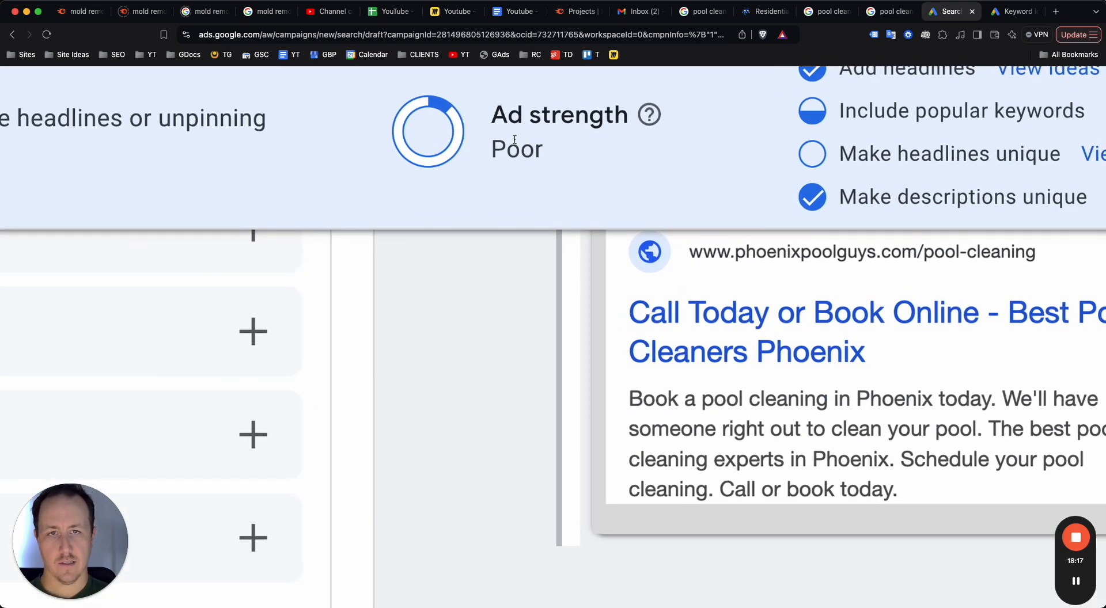
scroll(515, 140, "down", 5)
mouse_move(590, 139)
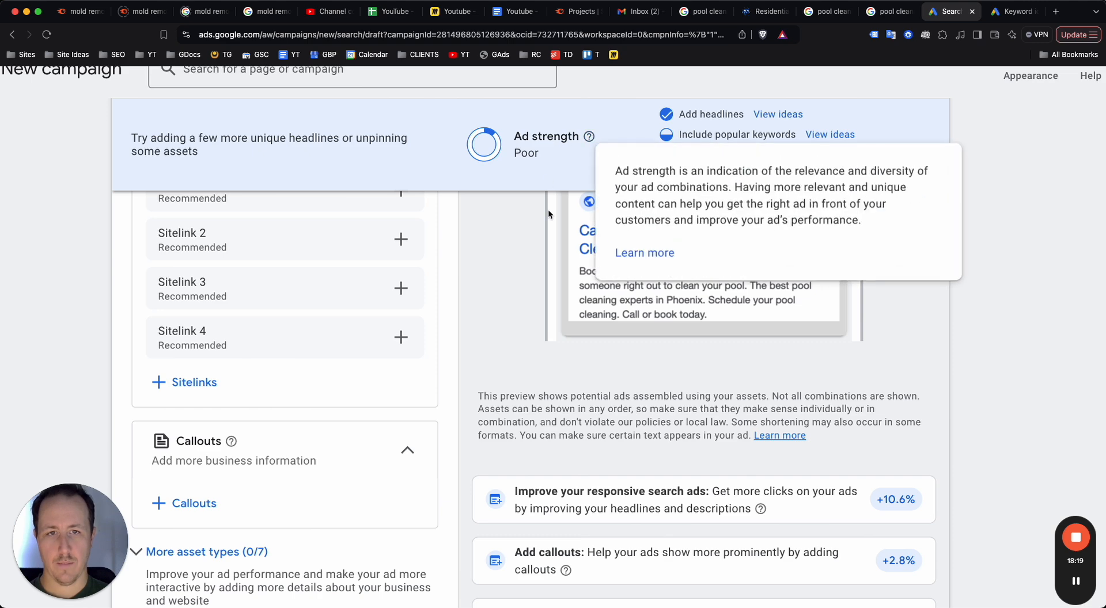
scroll(311, 377, "up", 15)
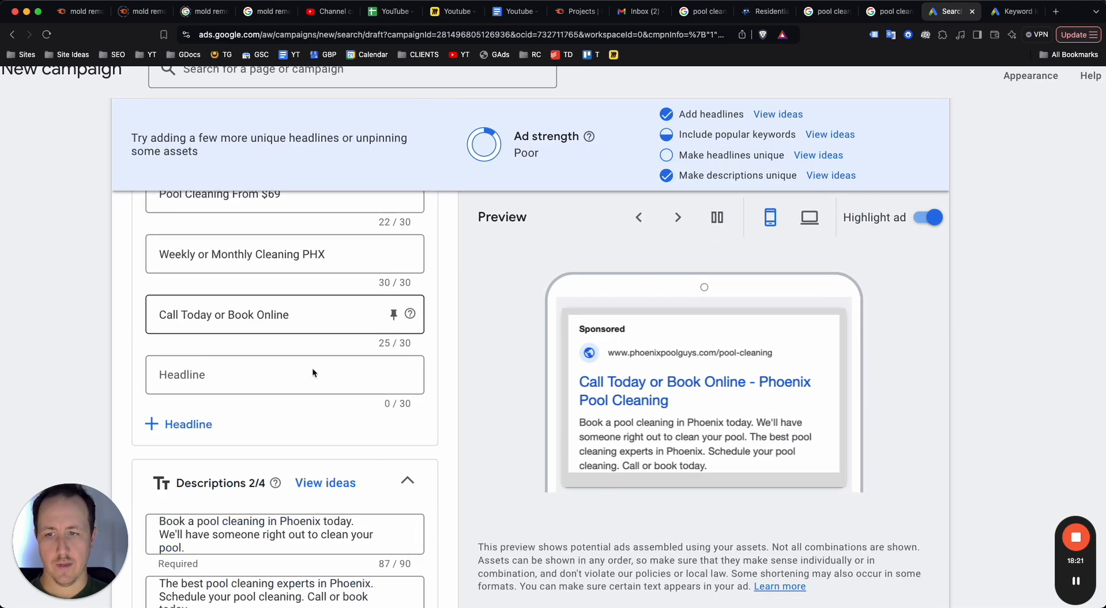
scroll(313, 368, "down", 5)
mouse_move(437, 366)
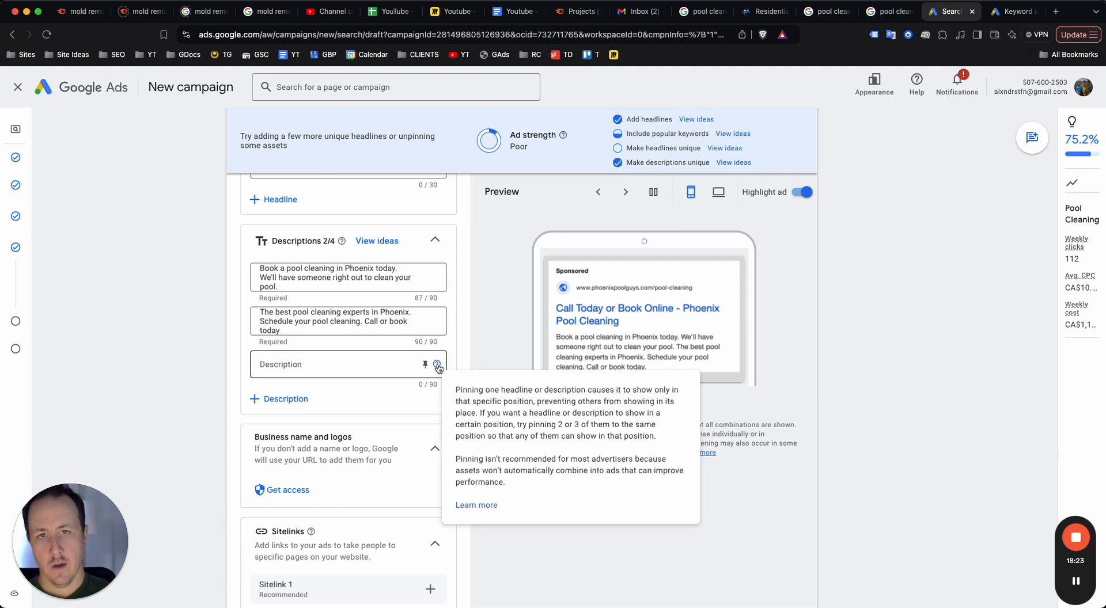
scroll(389, 292, "up", 10)
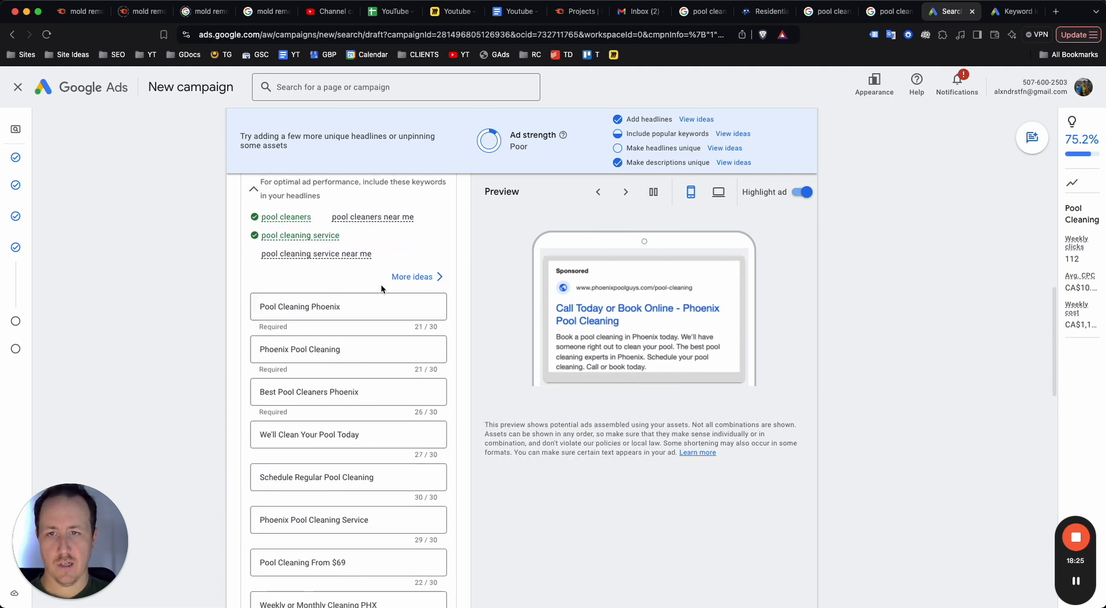
mouse_move(276, 259)
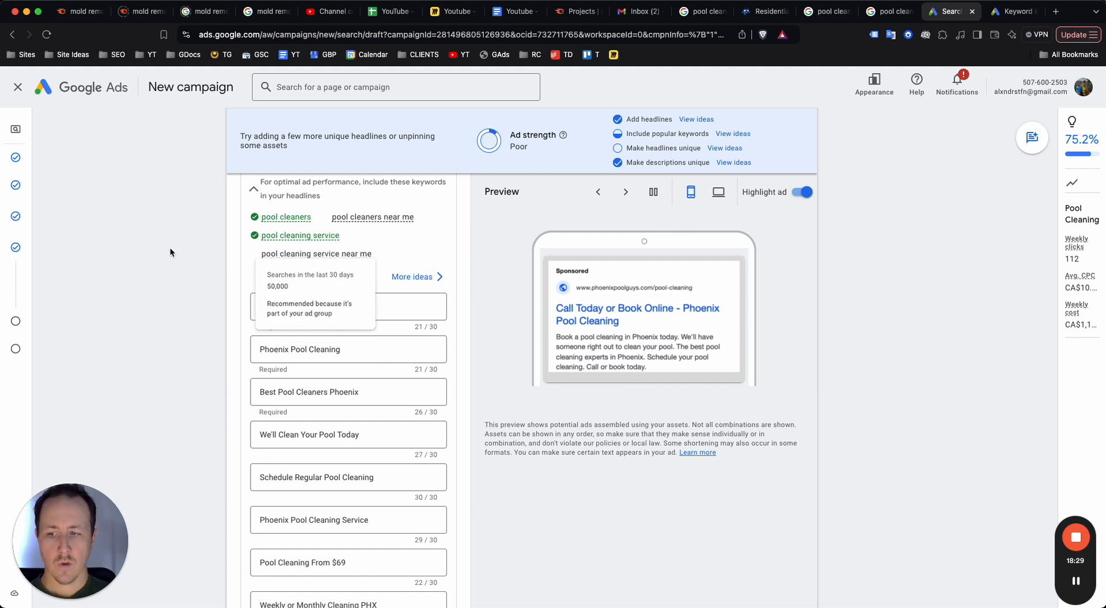
mouse_move(322, 235)
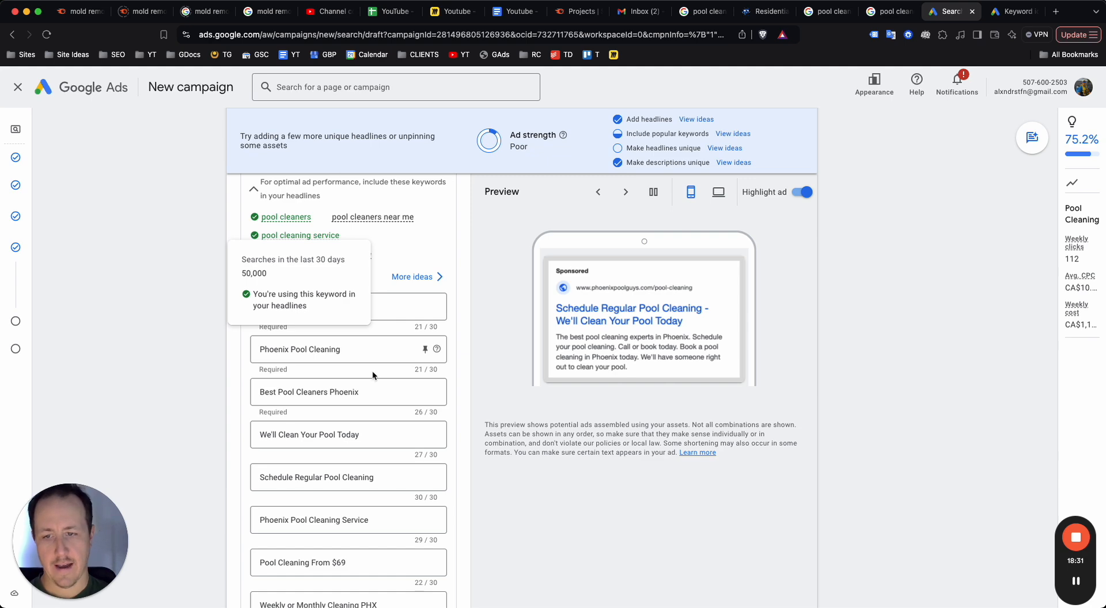
scroll(372, 371, "down", 10)
scroll(379, 422, "down", 6)
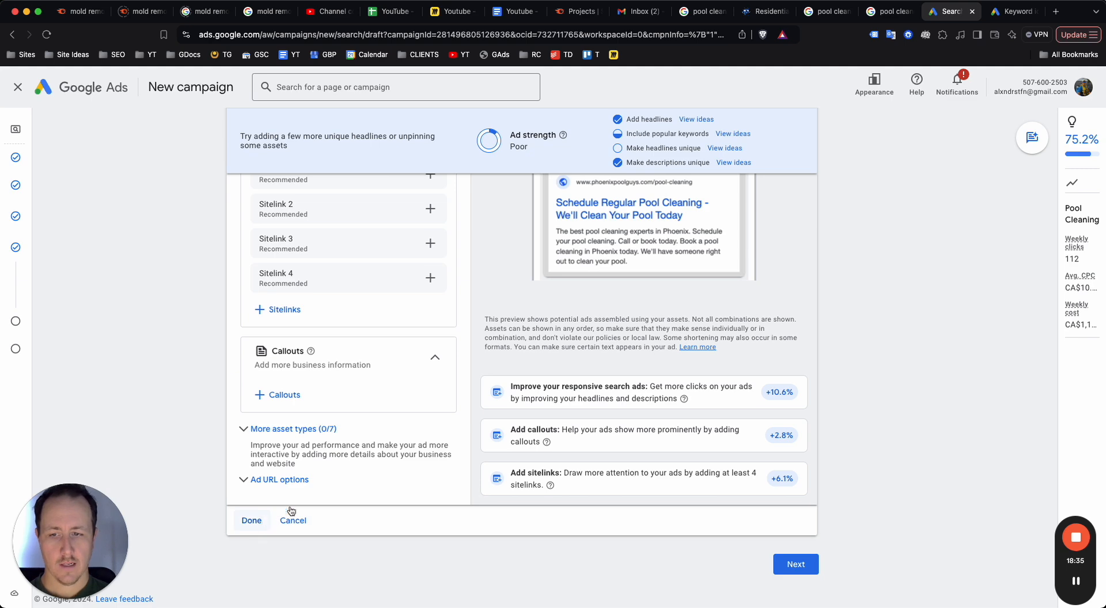
Continue to the campaign budget and set a custom average daily budget of CA$50
left_click(781, 566)
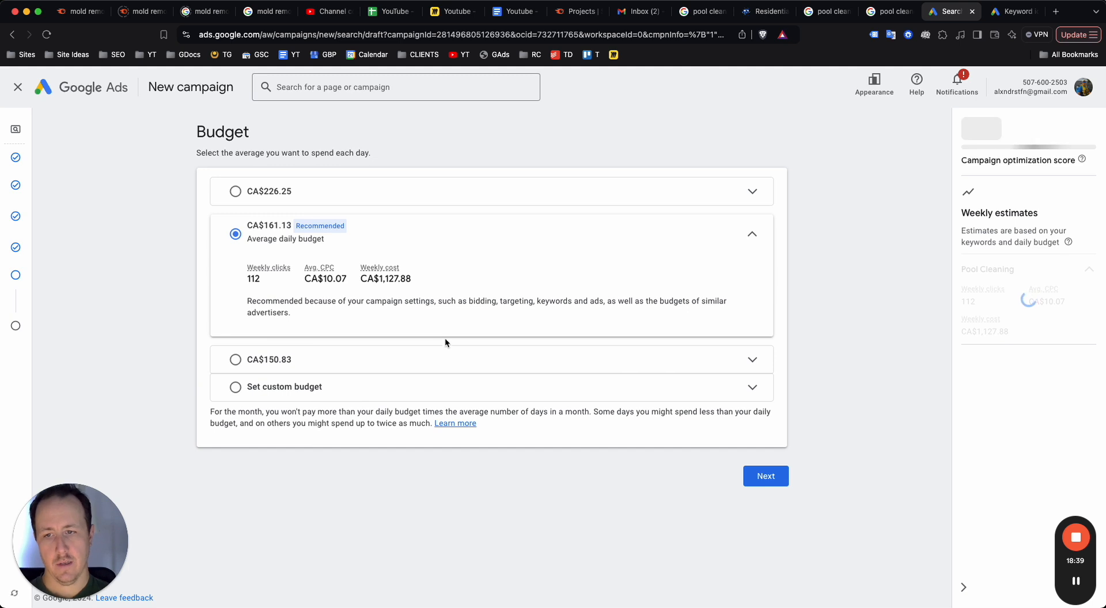
left_click(324, 388)
left_click(329, 336)
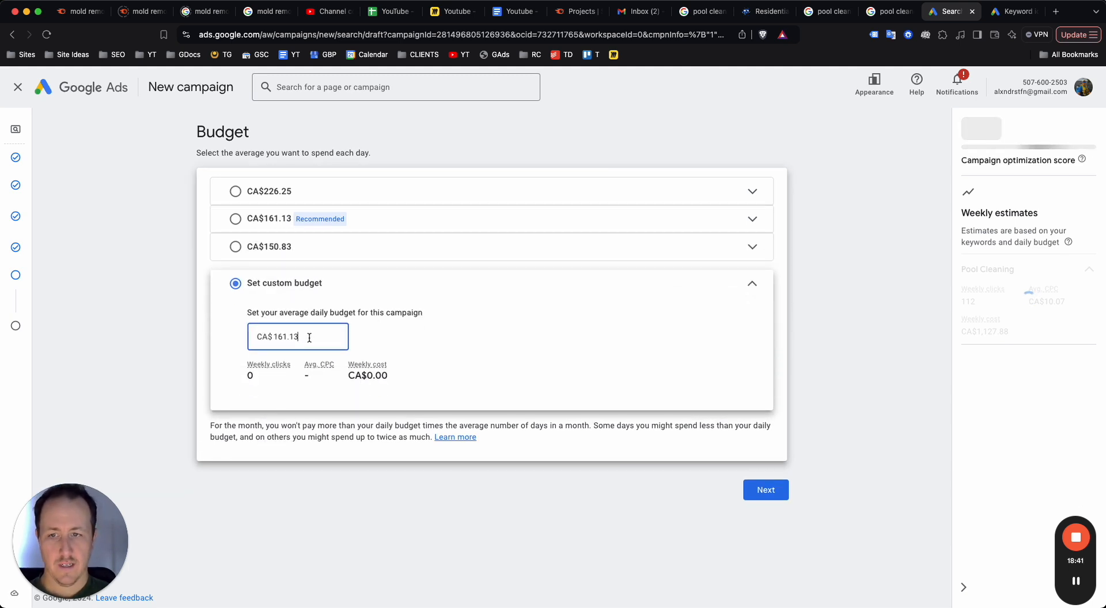
double_click(309, 338)
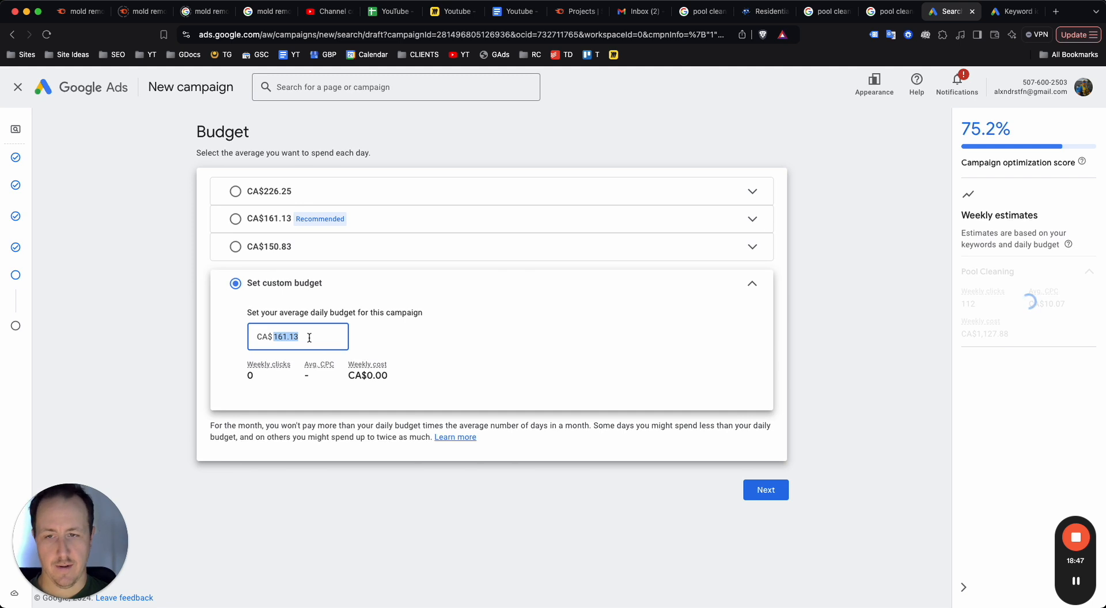
type("4")
key("BackSpace")
type("50")
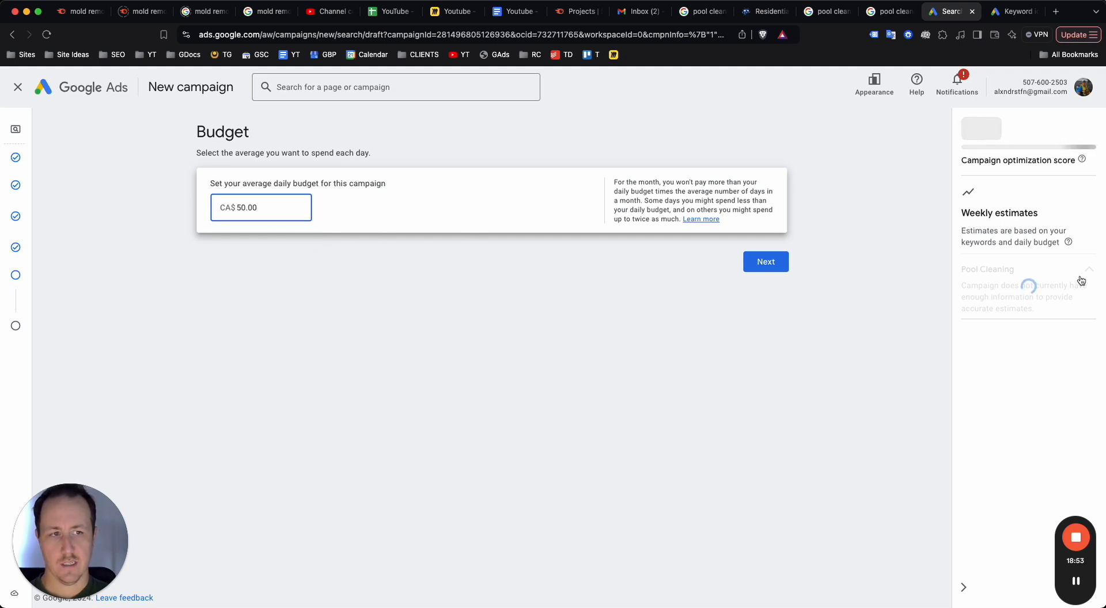
Check the custom budget's weekly estimates, set the average daily budget to CA$0.01 and continue to the campaign review
scroll(312, 382, "up", 5)
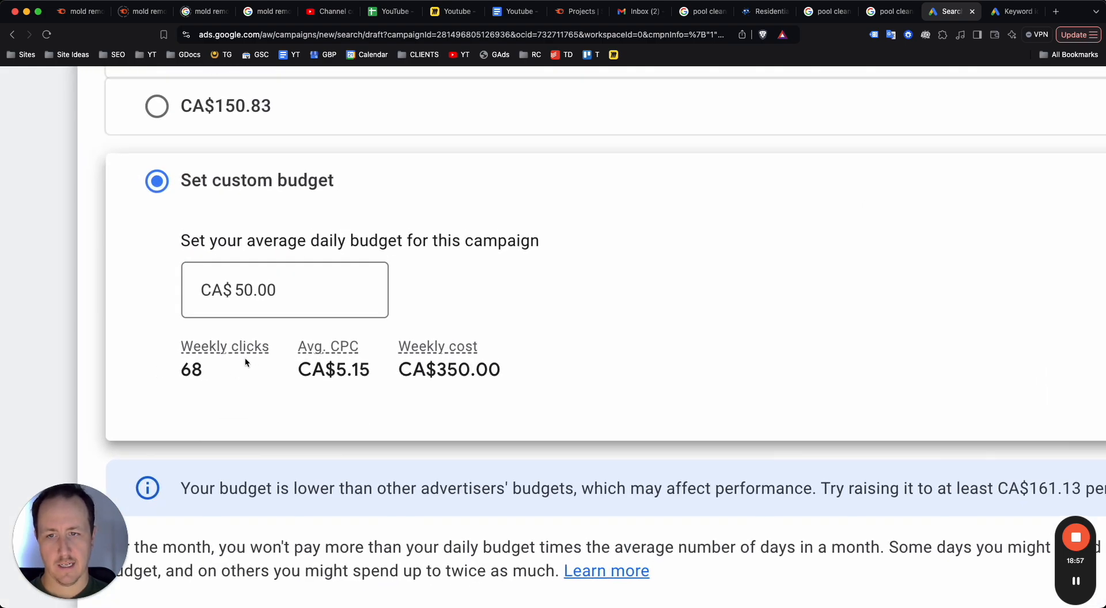
scroll(245, 358, "down", 5)
scroll(340, 392, "up", 5)
scroll(340, 392, "down", 5)
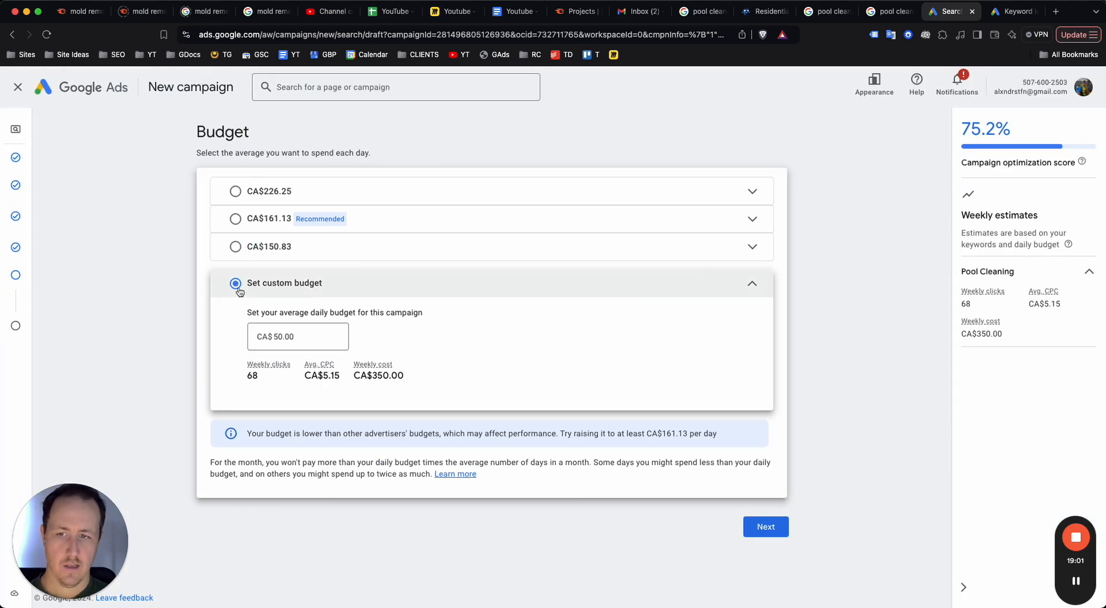
double_click(286, 336)
type("0")
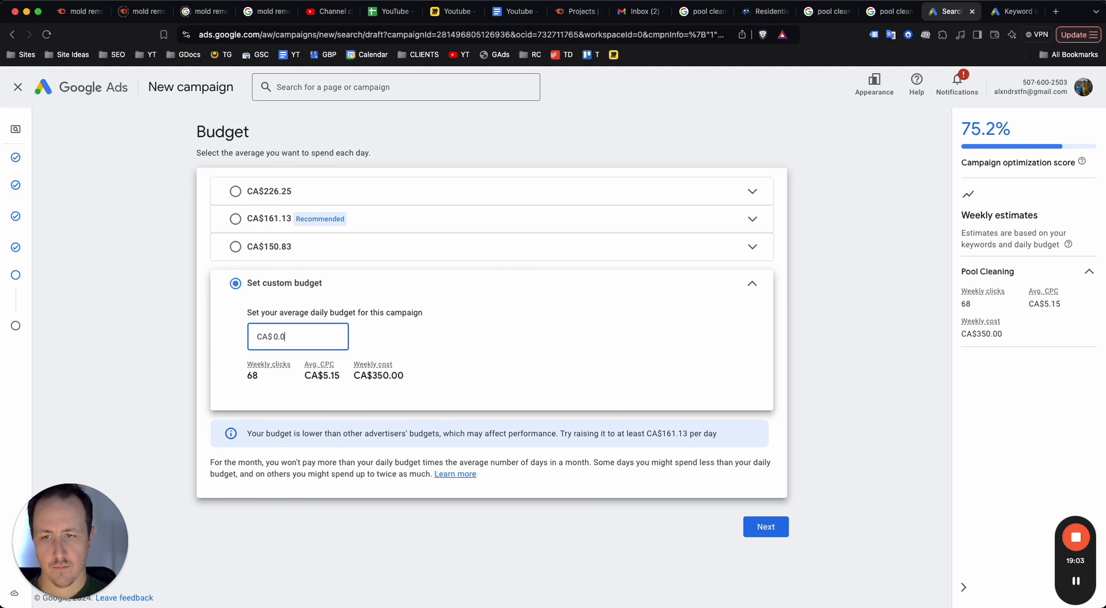
left_click(750, 284)
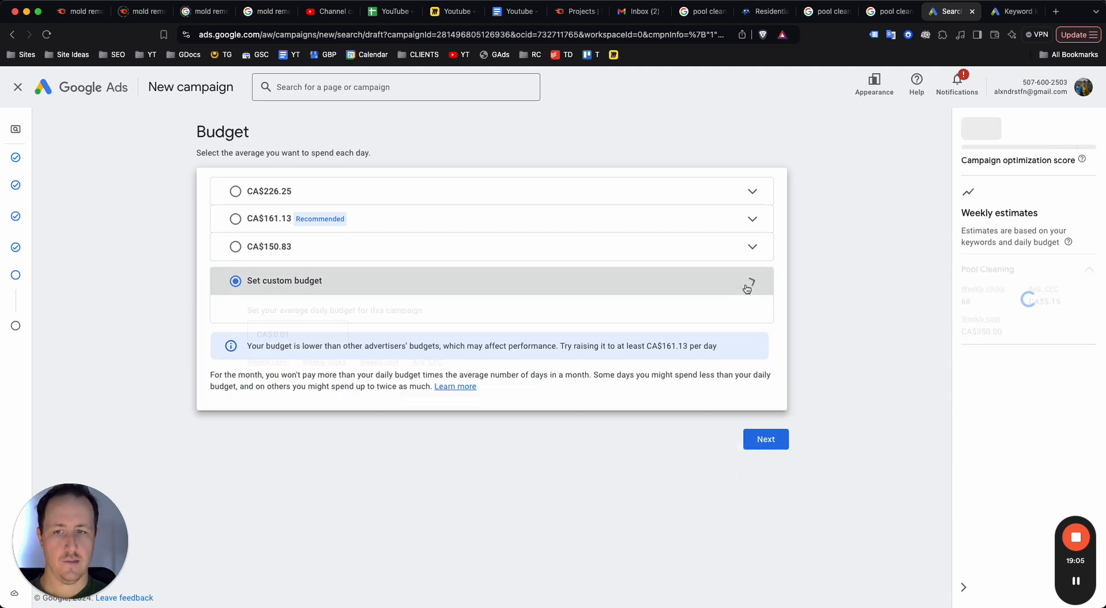
left_click(767, 405)
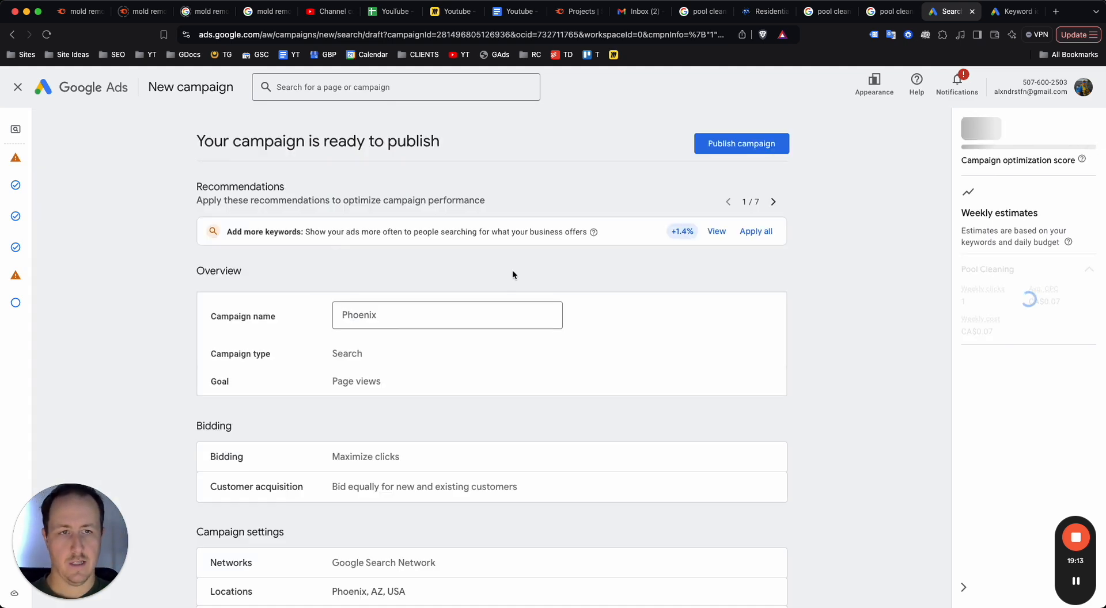
Review the Phoenix campaign summary, publish the campaign and leave the Google tag setup
scroll(706, 286, "down", 7)
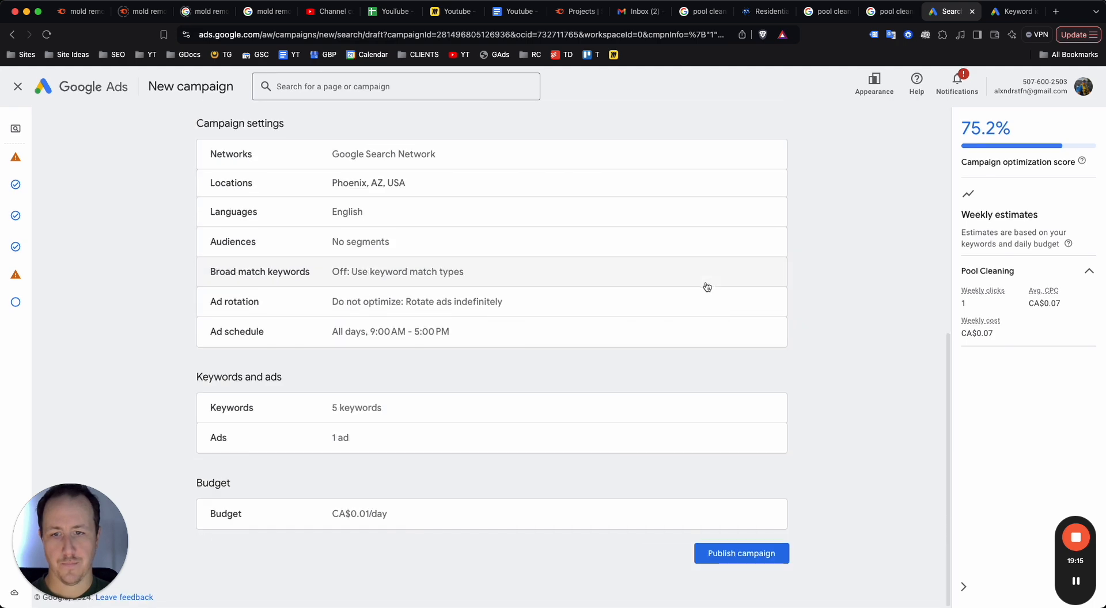
scroll(706, 287, "up", 7)
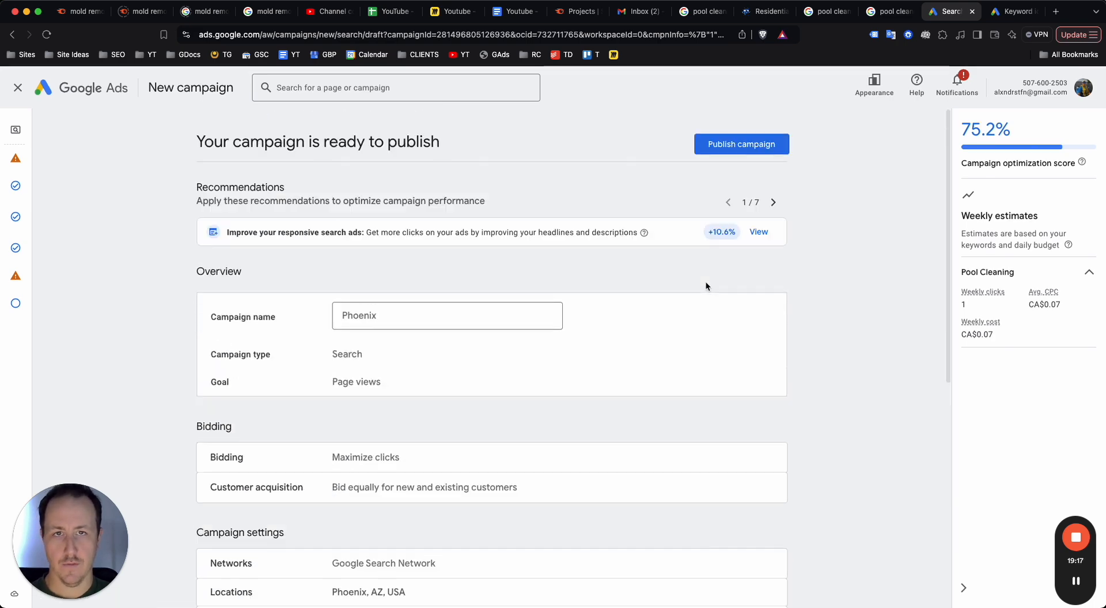
left_click(771, 153)
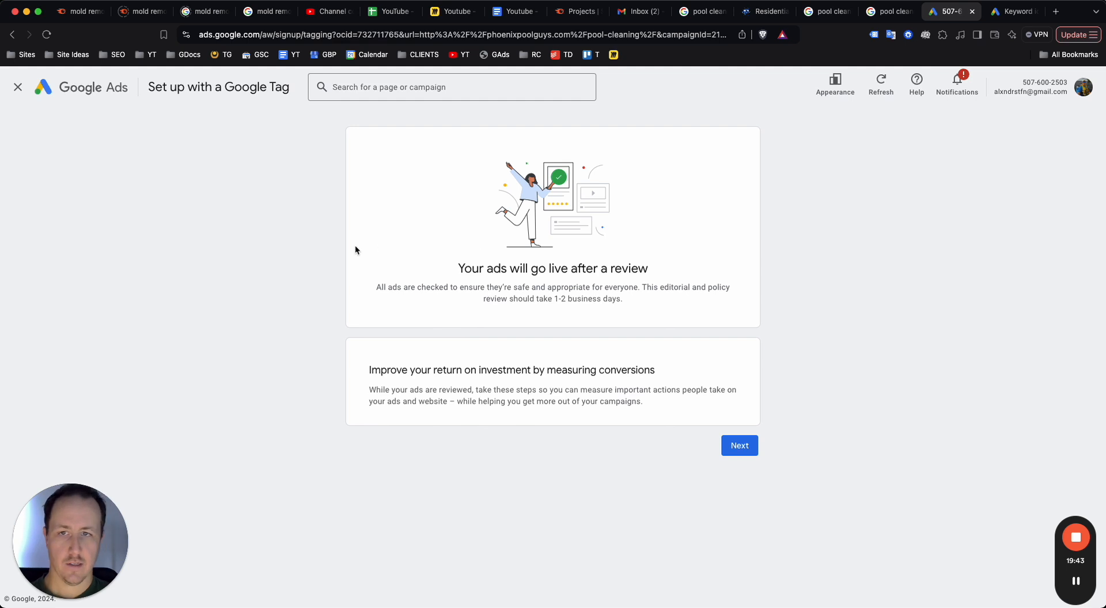
left_click(17, 90)
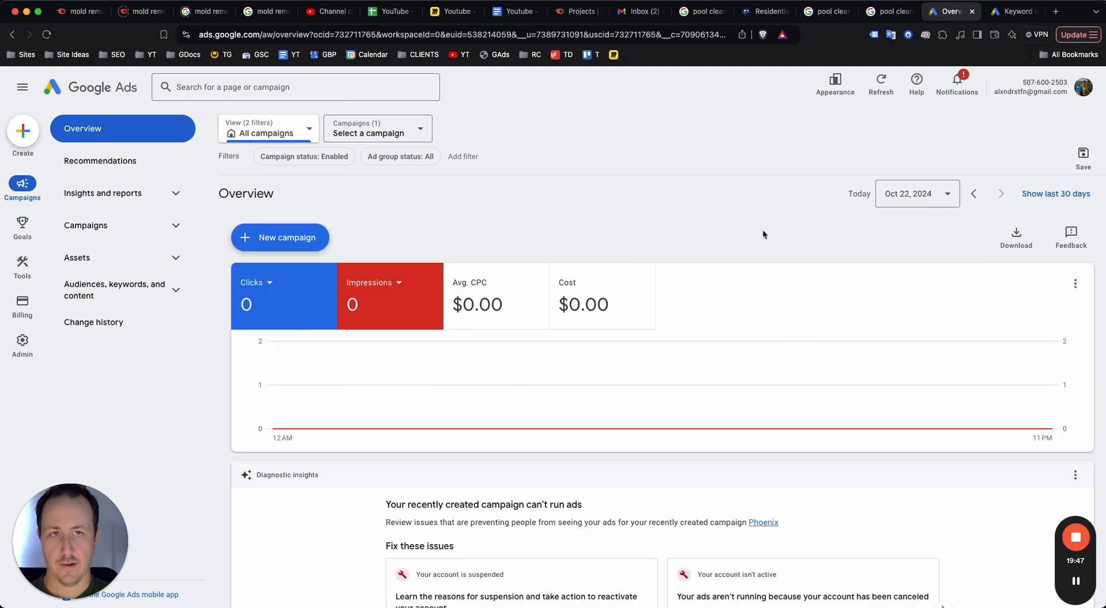
Set the account overview's campaign status filter to All
scroll(661, 250, "down", 1)
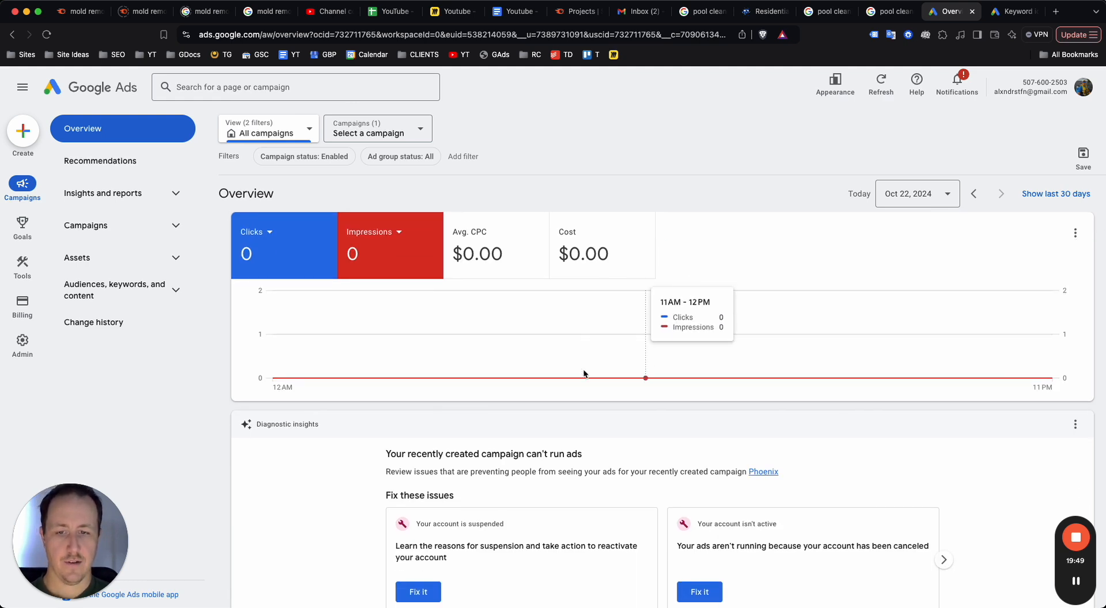
scroll(381, 382, "down", 2)
scroll(378, 380, "up", 3)
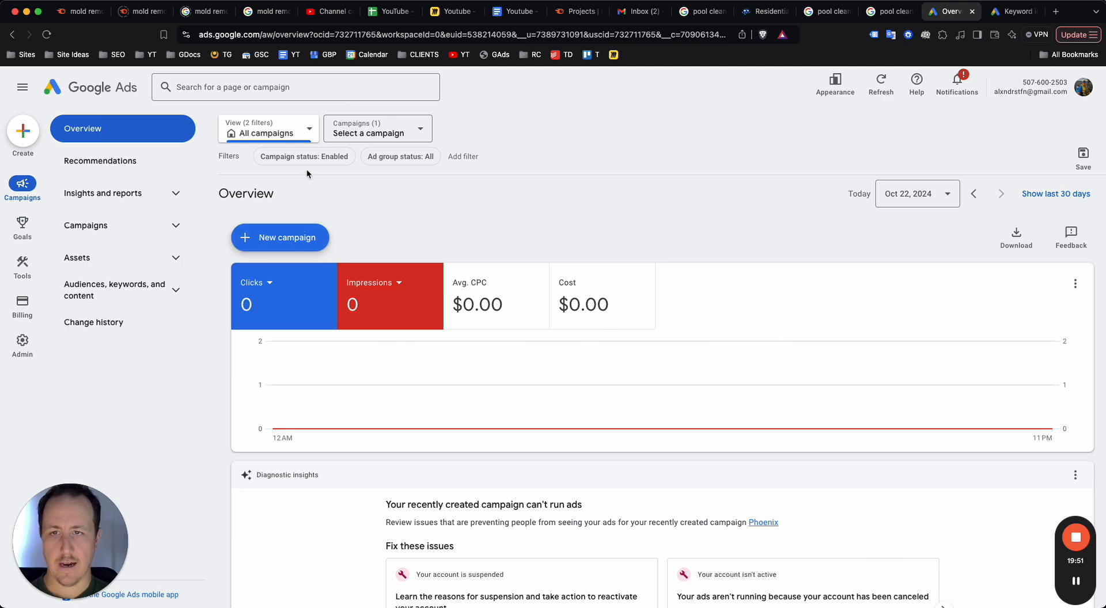
left_click(271, 131)
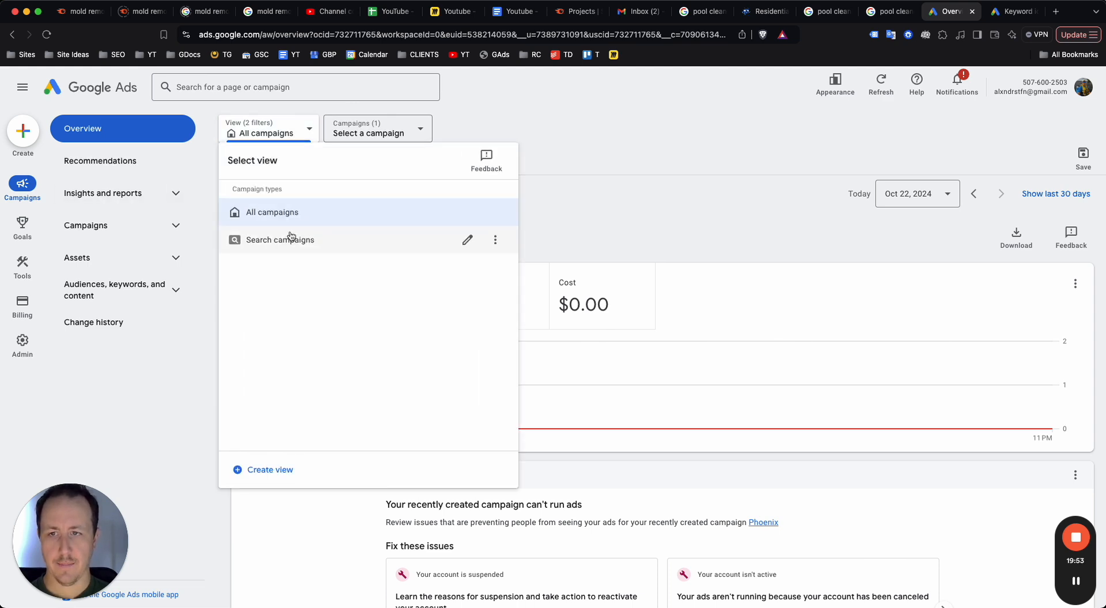
left_click(359, 125)
left_click(360, 126)
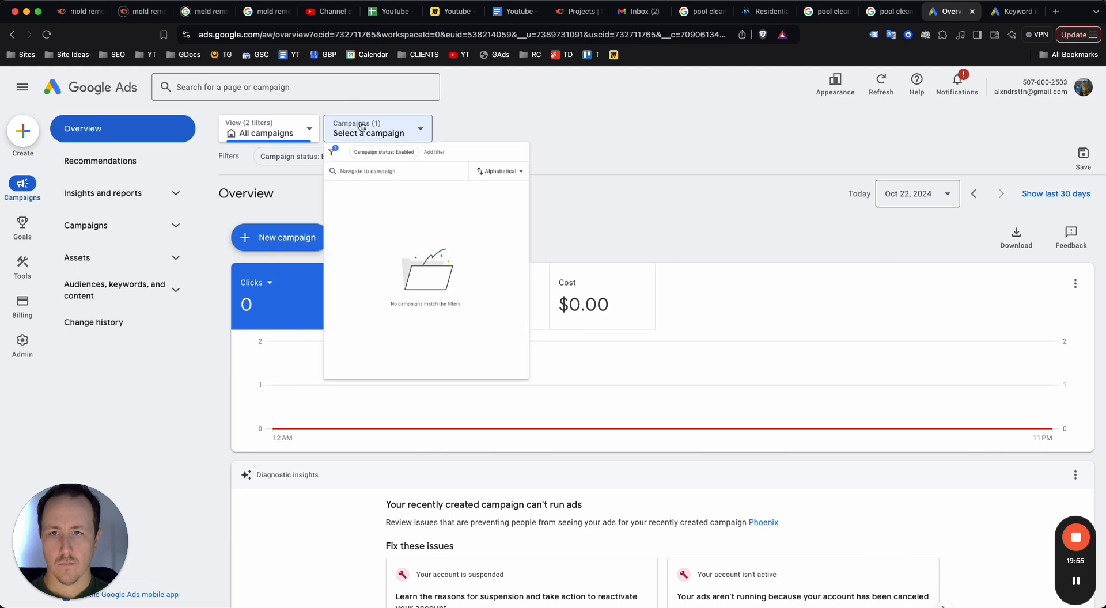
left_click(428, 162)
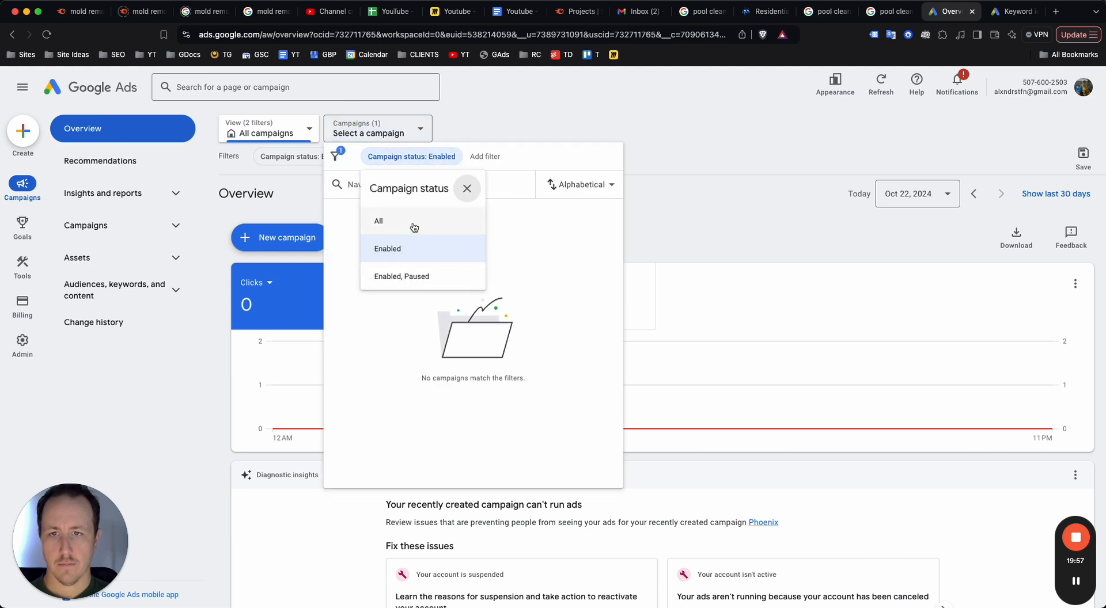
left_click(410, 220)
left_click(591, 156)
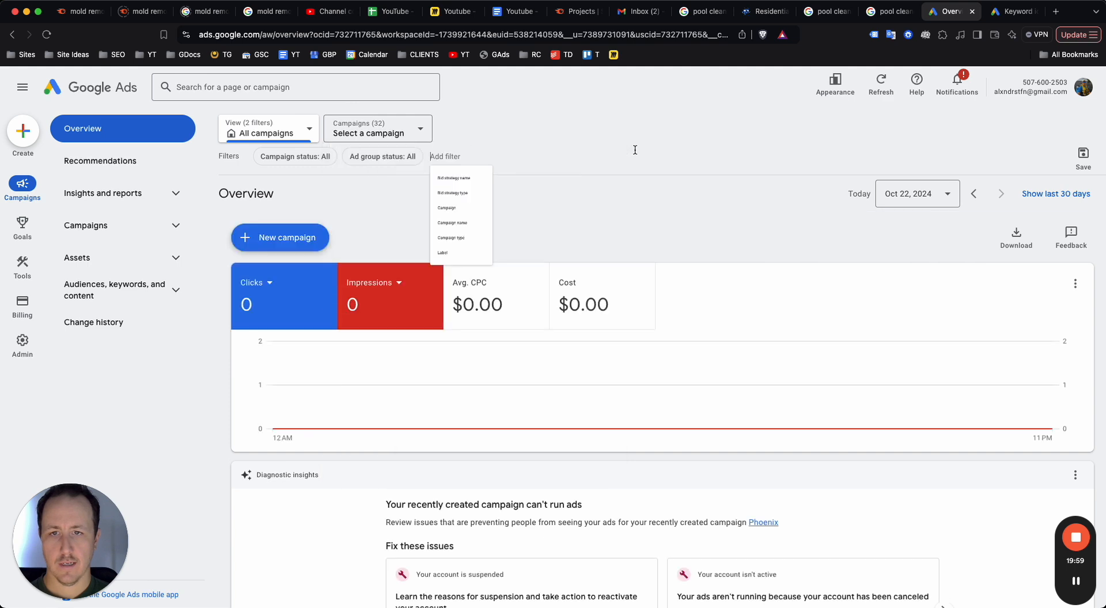
Open the Phoenix campaign from the campaigns list and bring up its campaign settings
left_click(85, 226)
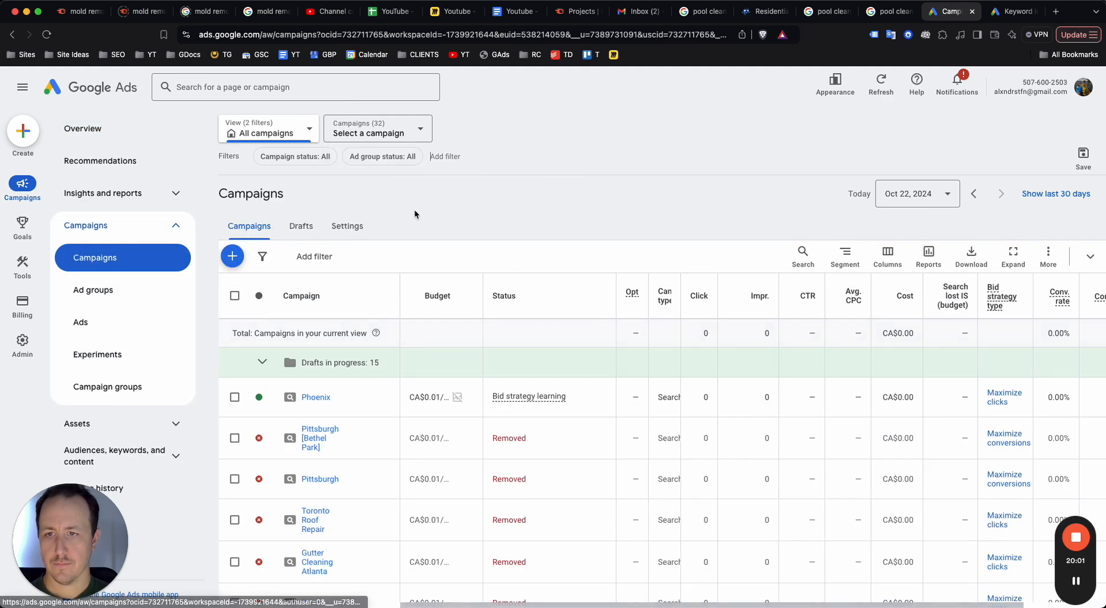
left_click(311, 396)
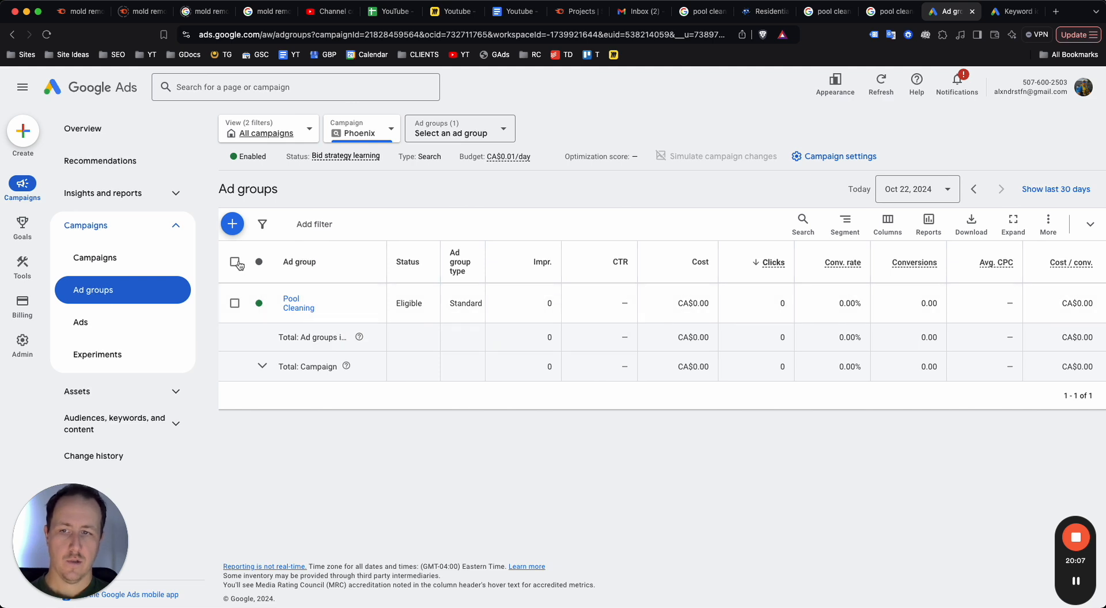
left_click(123, 257)
left_click(378, 334)
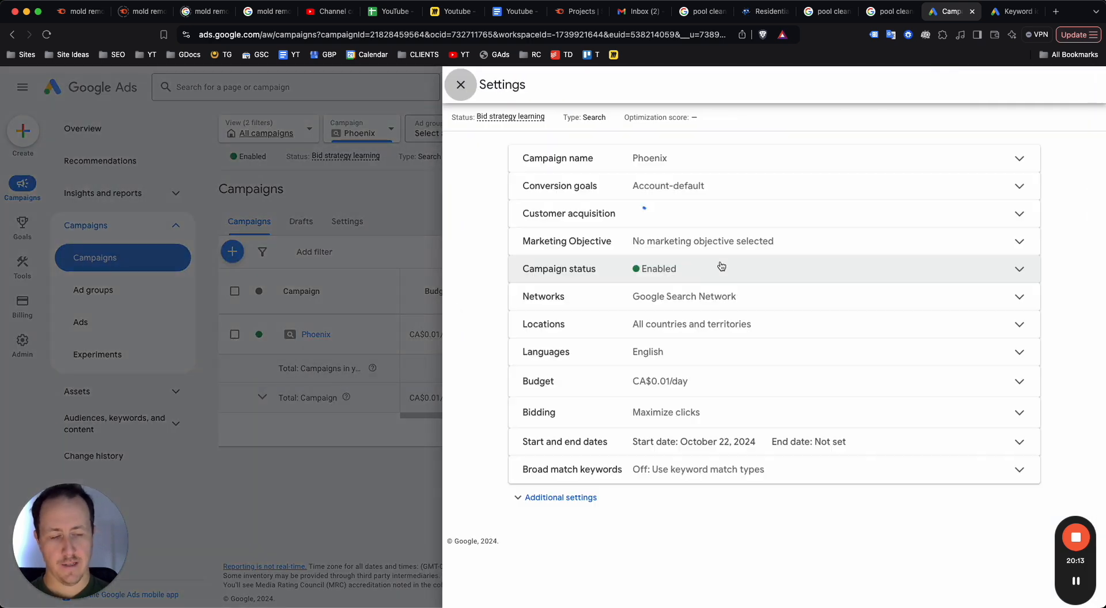
Edit the Phoenix campaign's bidding, select a bid strategy directly and choose Manual CPC
left_click(734, 410)
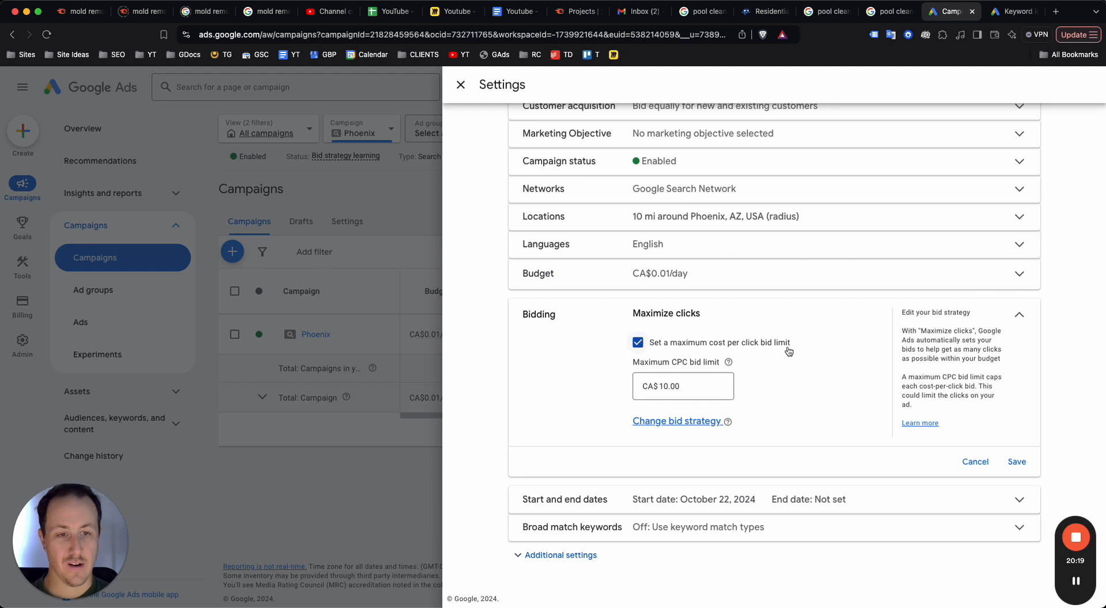
left_click(679, 421)
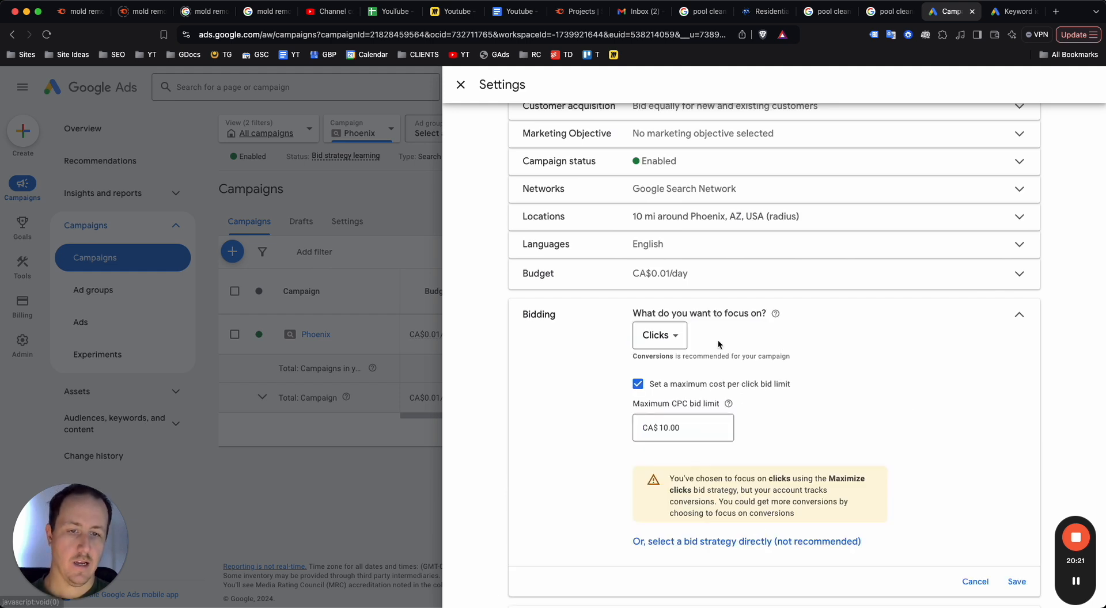
scroll(750, 421, "down", 2)
left_click(711, 422)
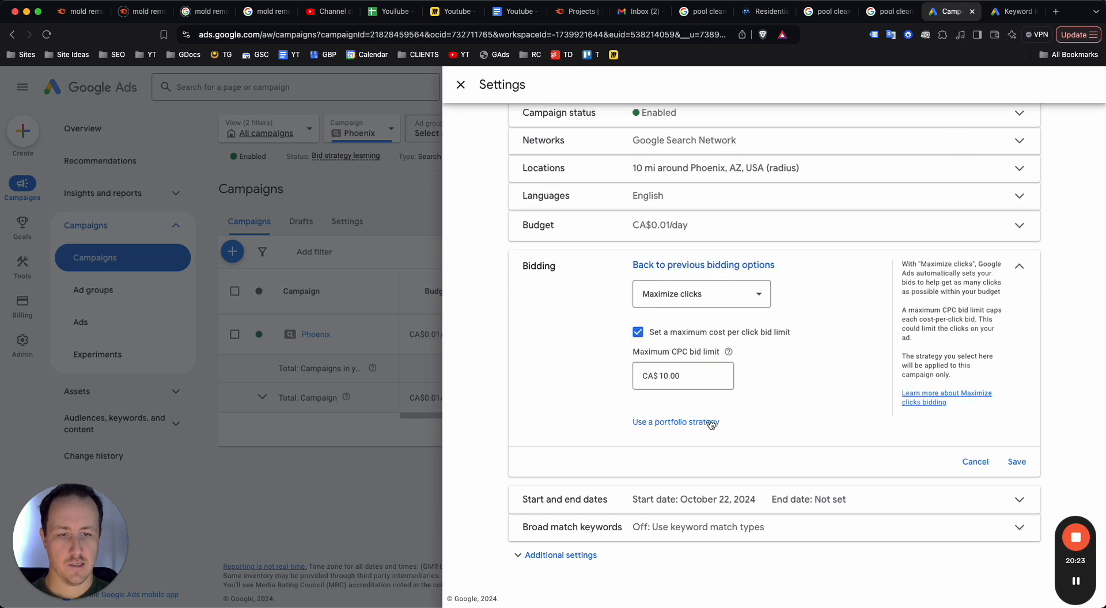
left_click(703, 294)
left_click(679, 461)
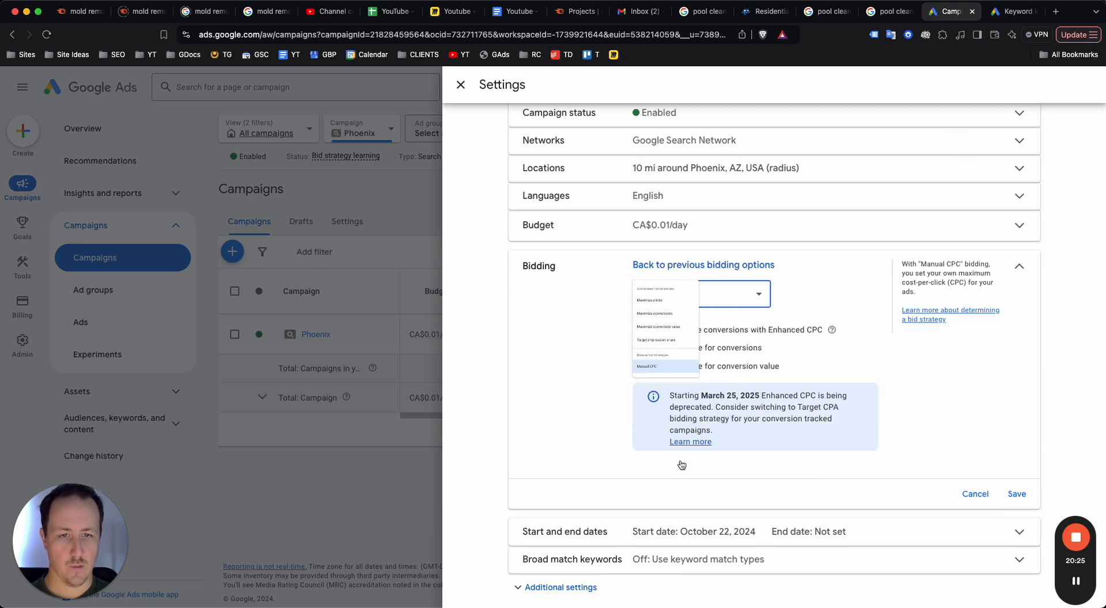
Turn off Enhanced CPC for the Manual CPC bidding, save the change and close the campaign settings
left_click(651, 336)
left_click(650, 336)
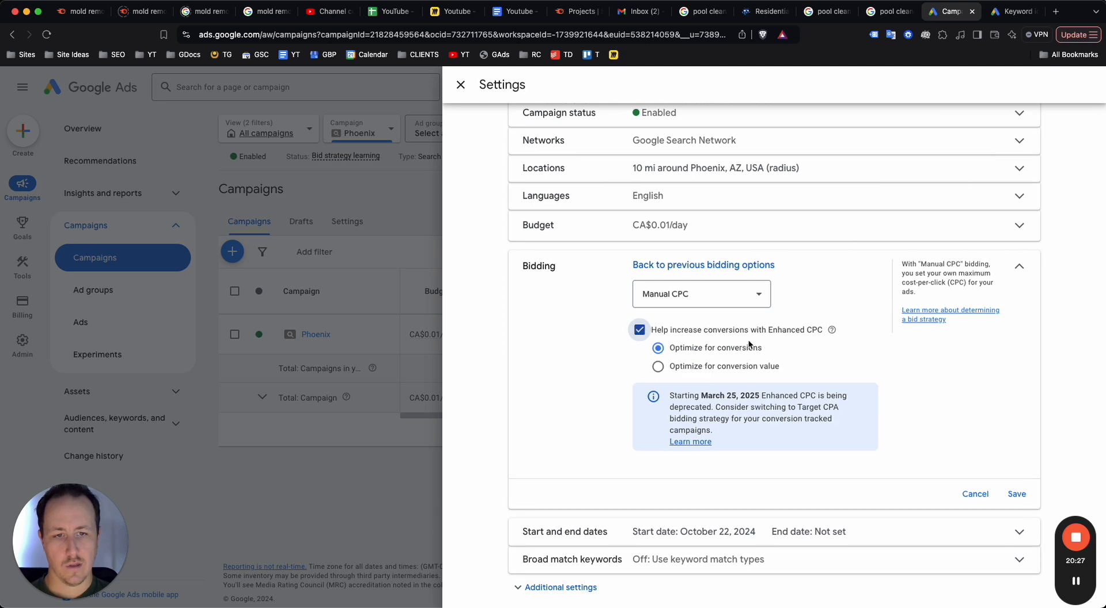
left_click(650, 335)
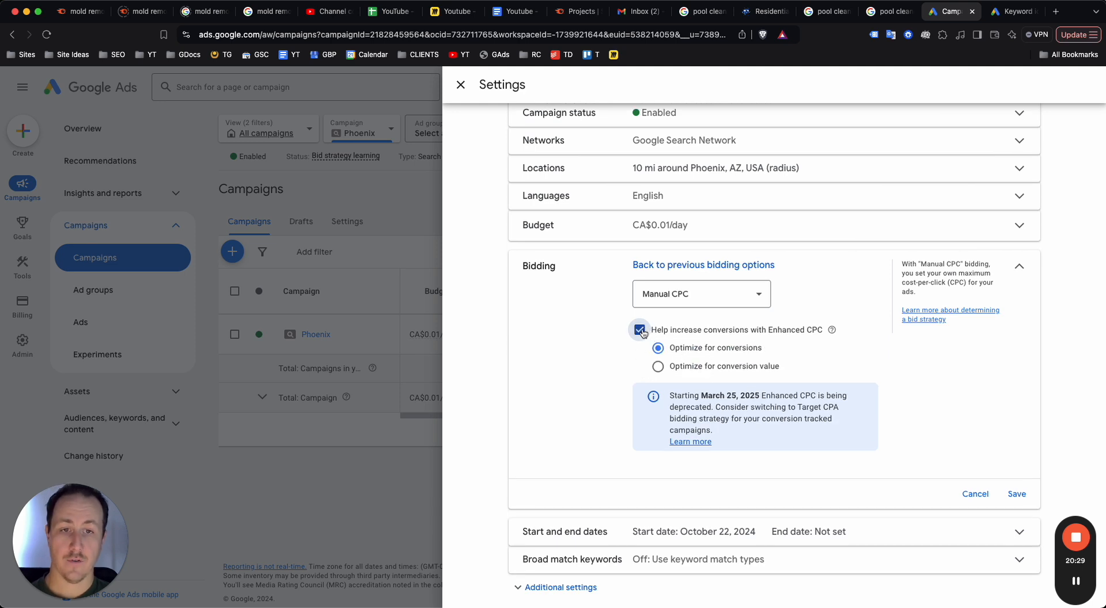
left_click(1015, 461)
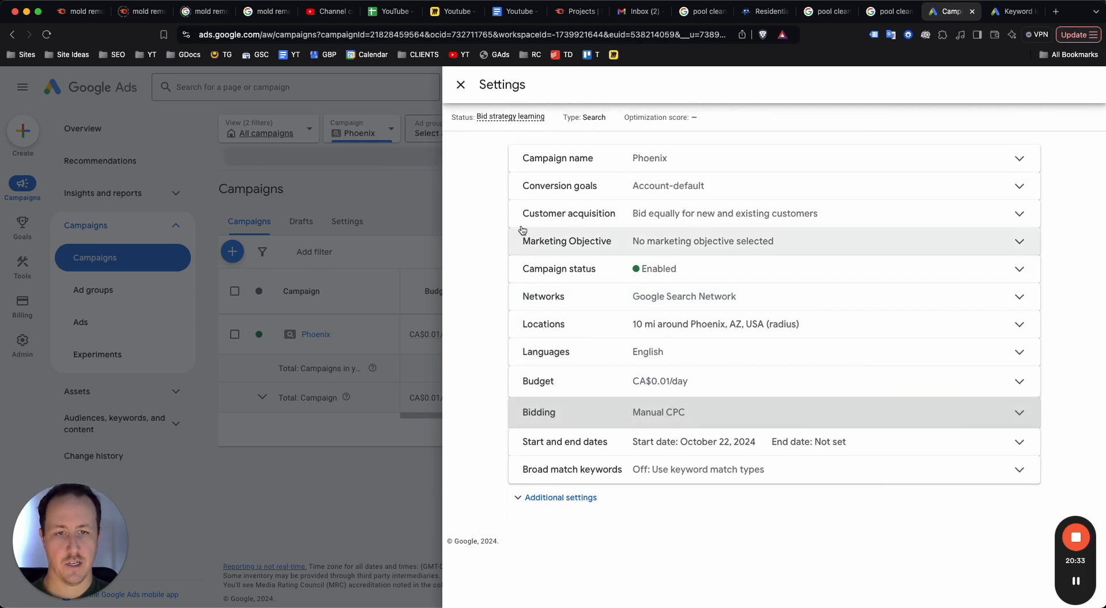
left_click(460, 86)
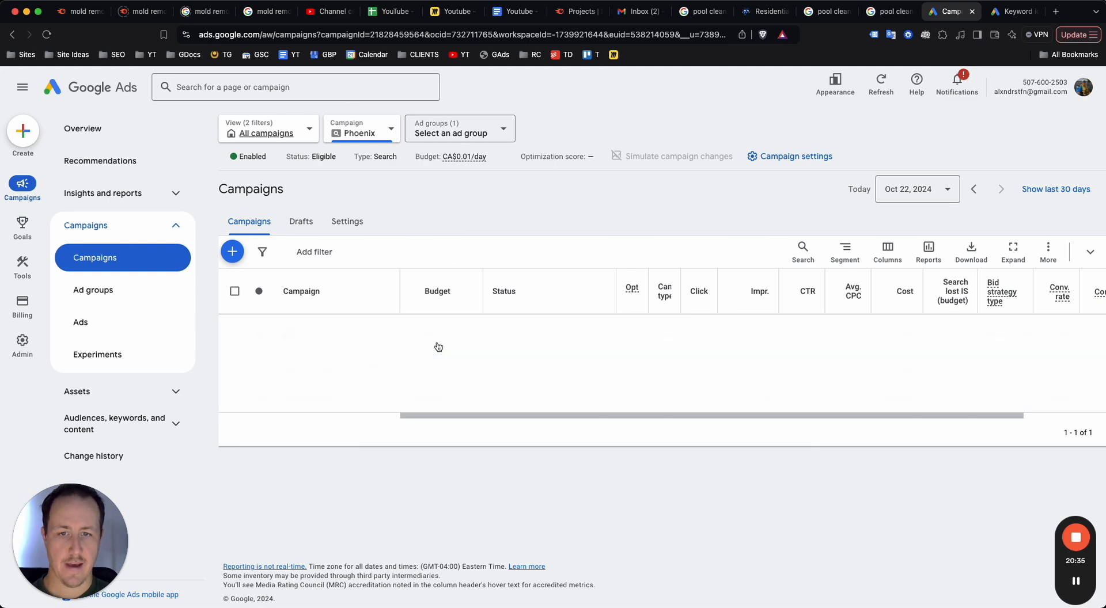
Open the Phoenix campaign's ad groups list and reload the page to bring up the default max. CPC column
left_click(996, 15)
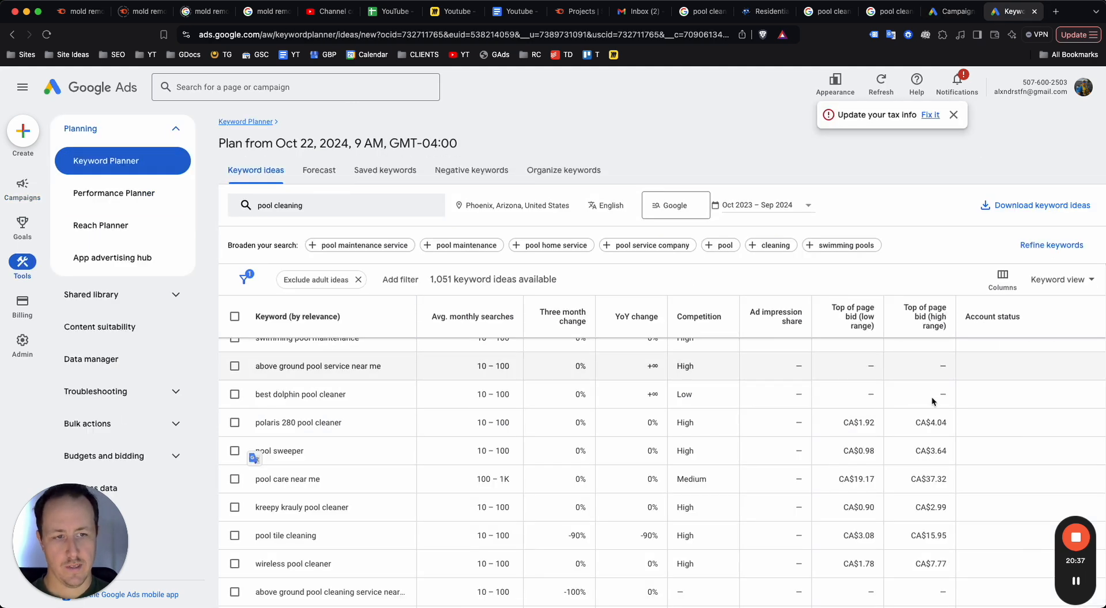
left_click(952, 11)
left_click(164, 290)
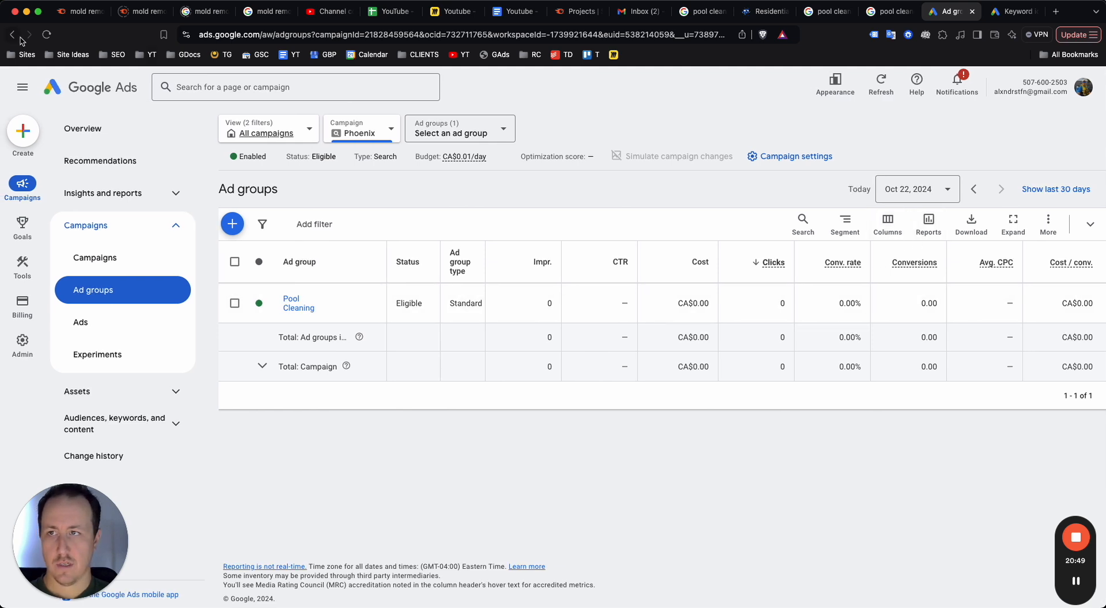
left_click(46, 36)
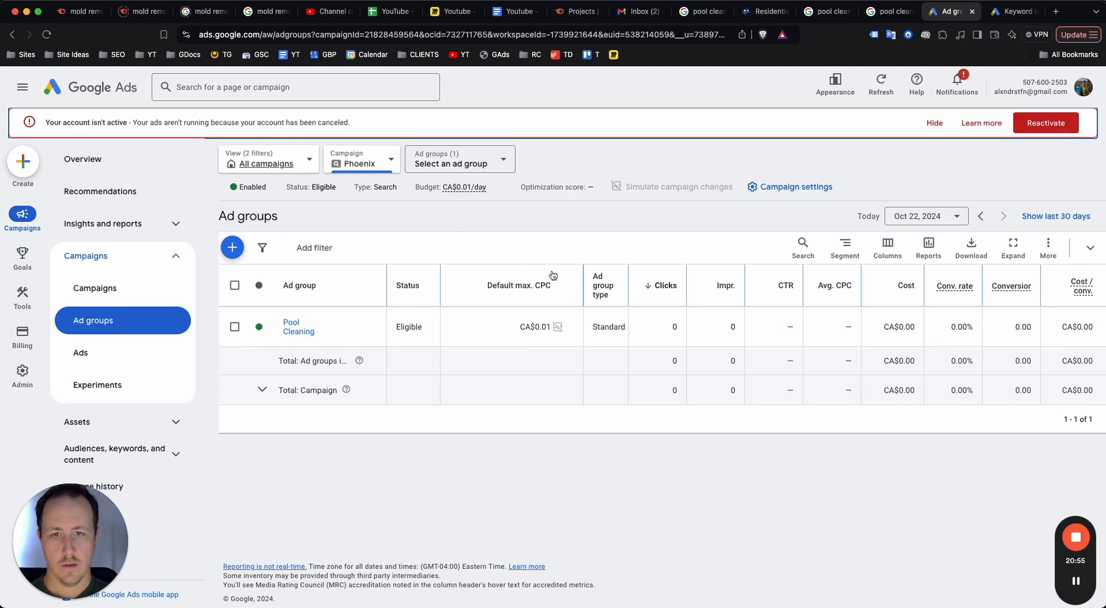
mouse_move(521, 297)
scroll(528, 295, "up", 2)
scroll(527, 292, "down", 2)
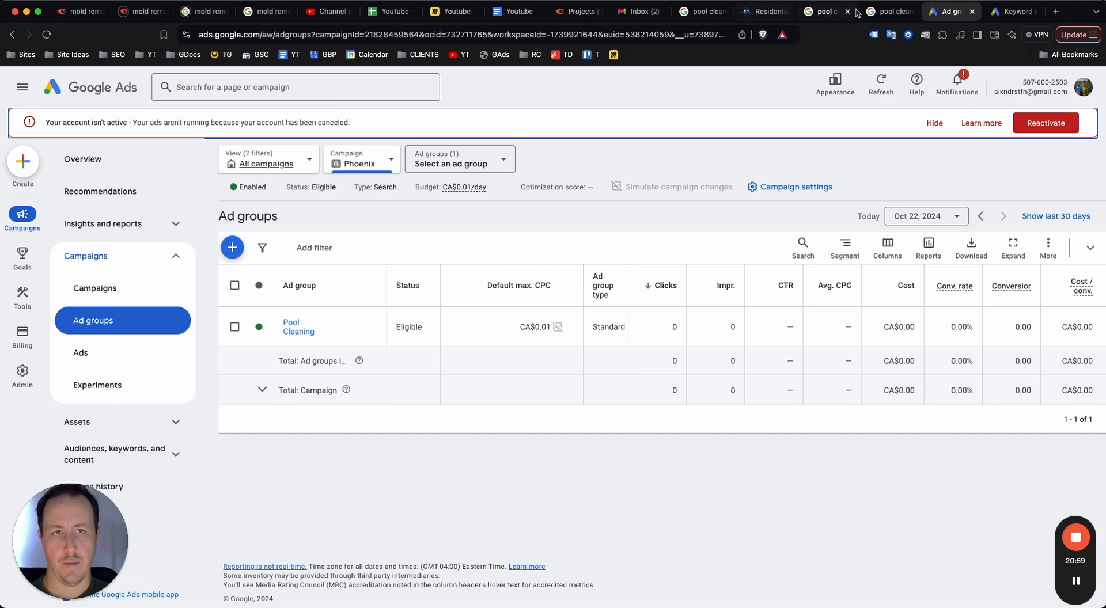
Check the top of page bid ranges for the pool cleaning keywords in Keyword Planner, and return to the ad groups
left_click(1007, 12)
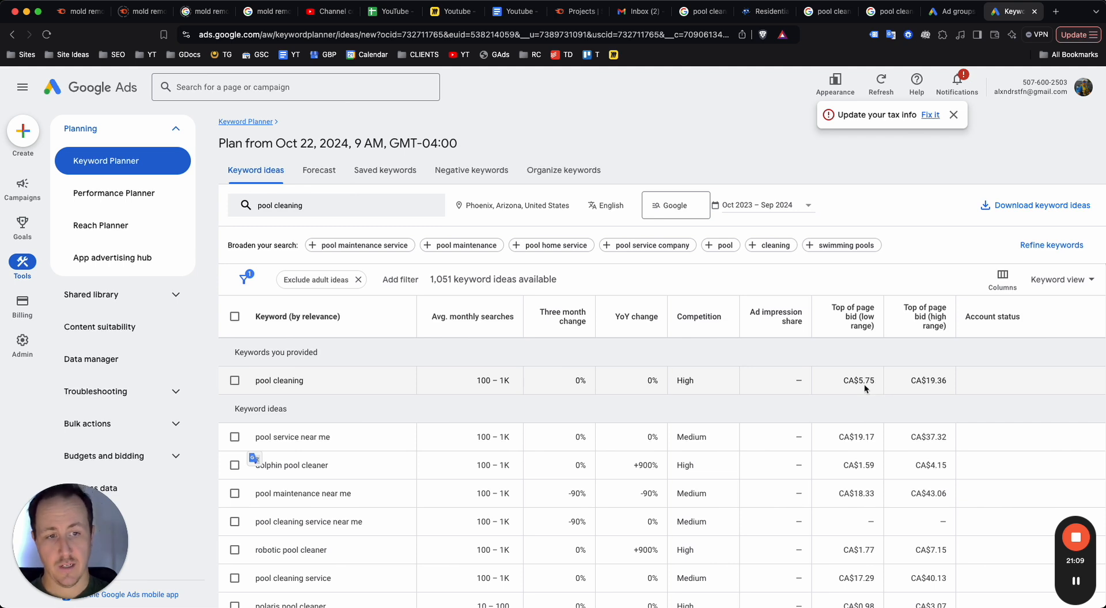
scroll(864, 389, "down", 4)
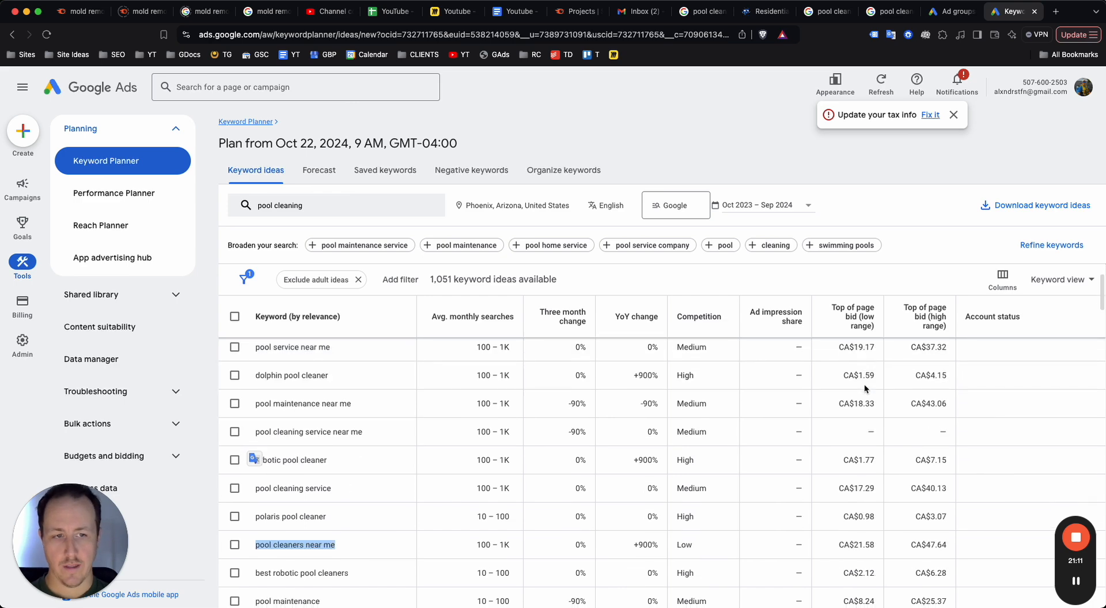
scroll(864, 389, "up", 4)
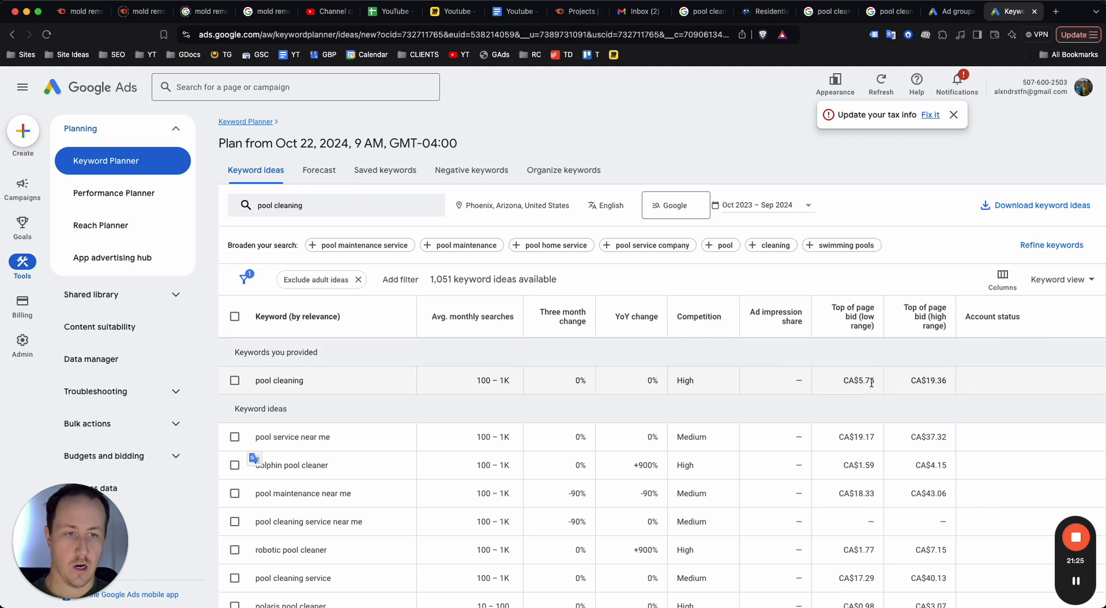
left_click(954, 17)
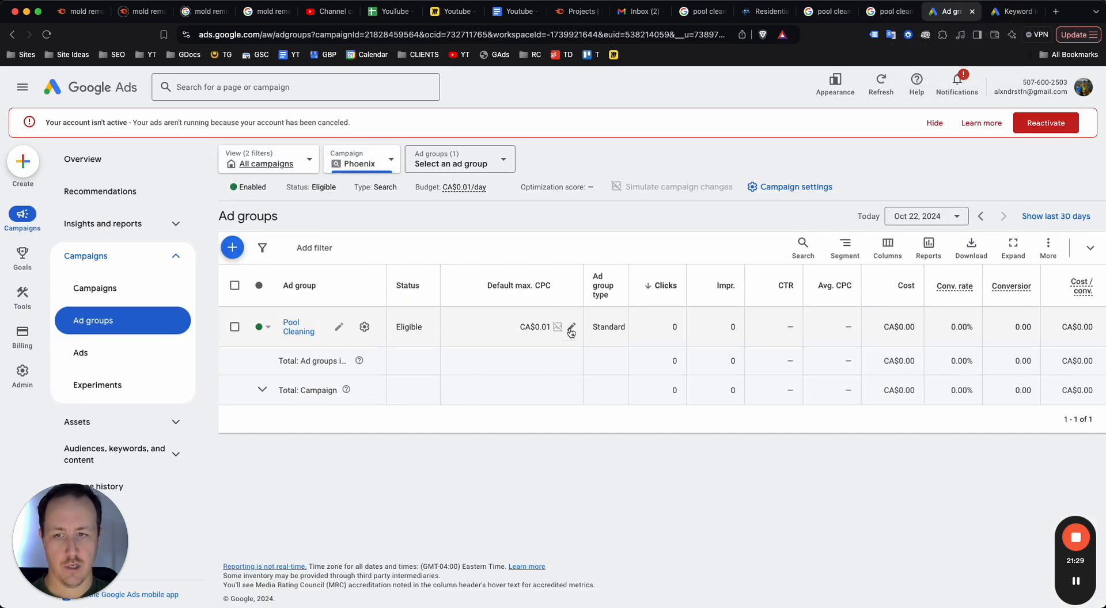
Try to set the Pool Cleaning ad group's default max. CPC to CA$5.00, and cancel the edit
left_click(569, 331)
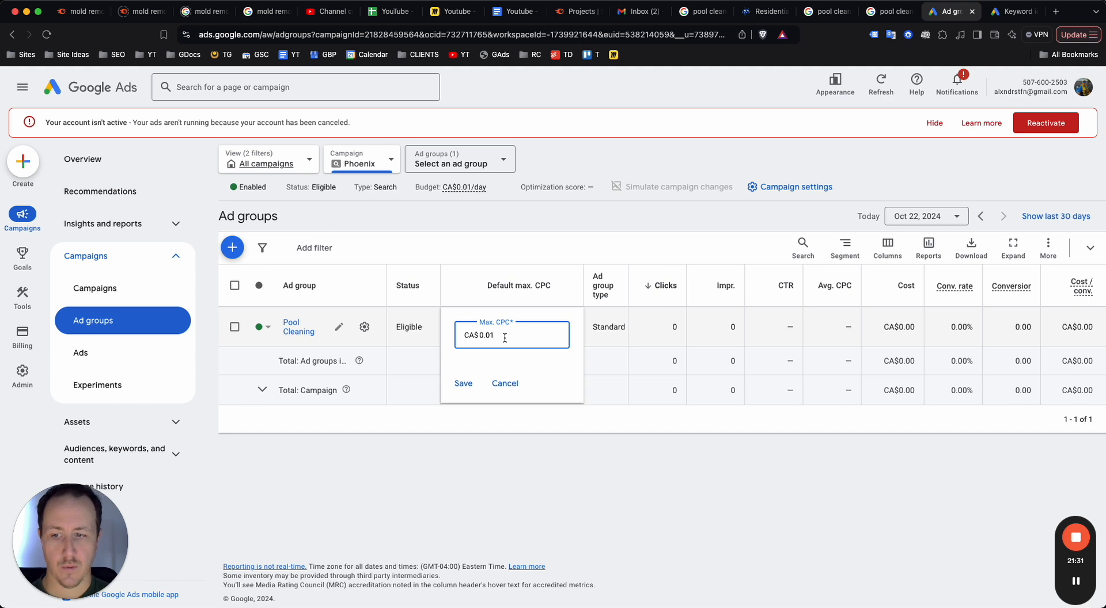
double_click(505, 338)
type("5")
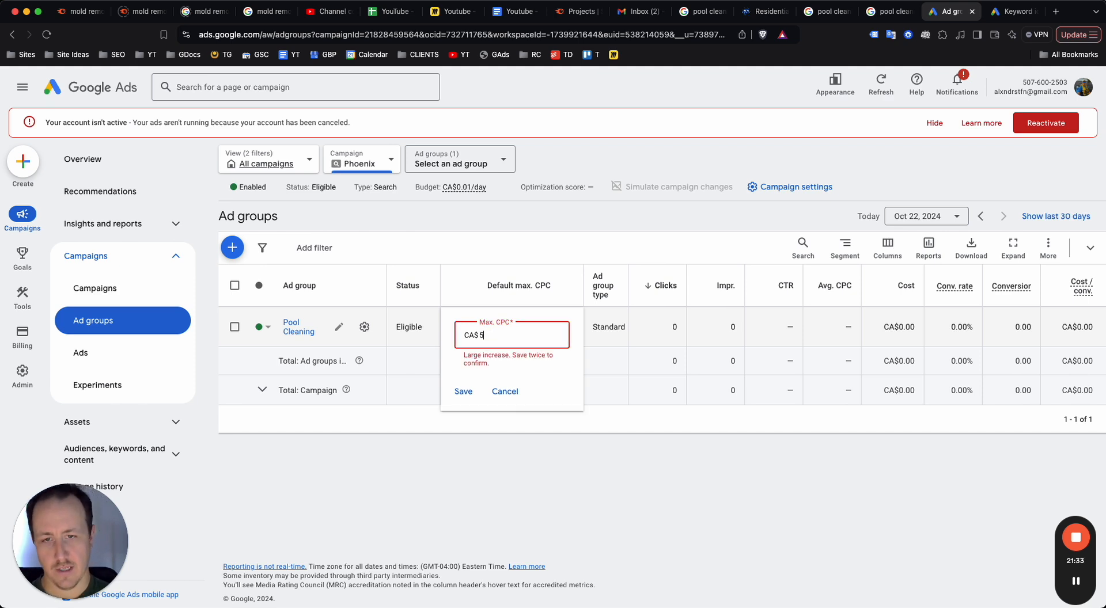
left_click(463, 393)
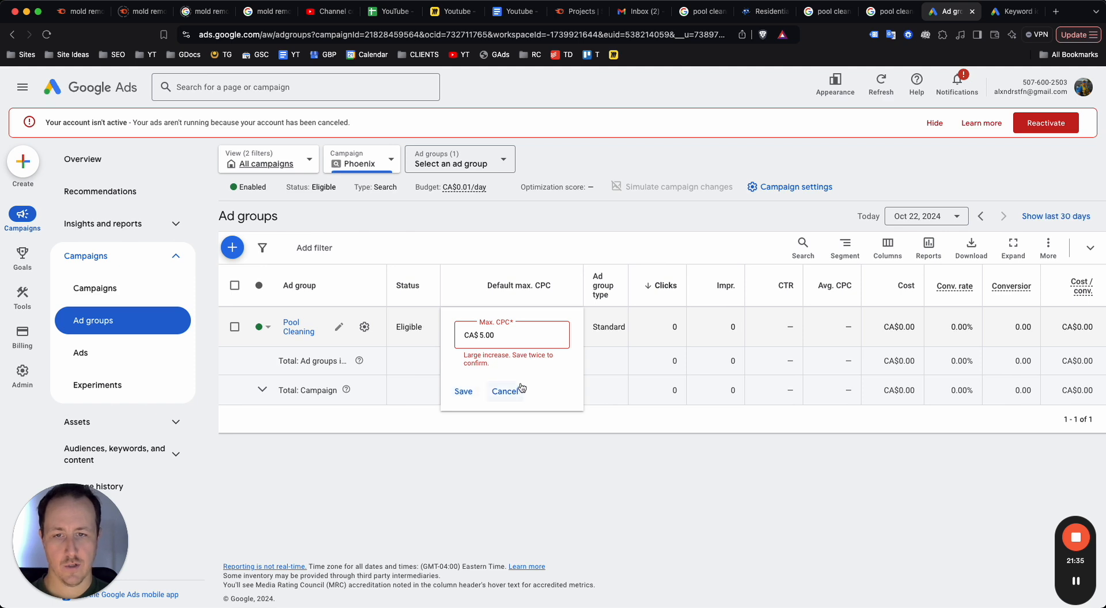
left_click(503, 398)
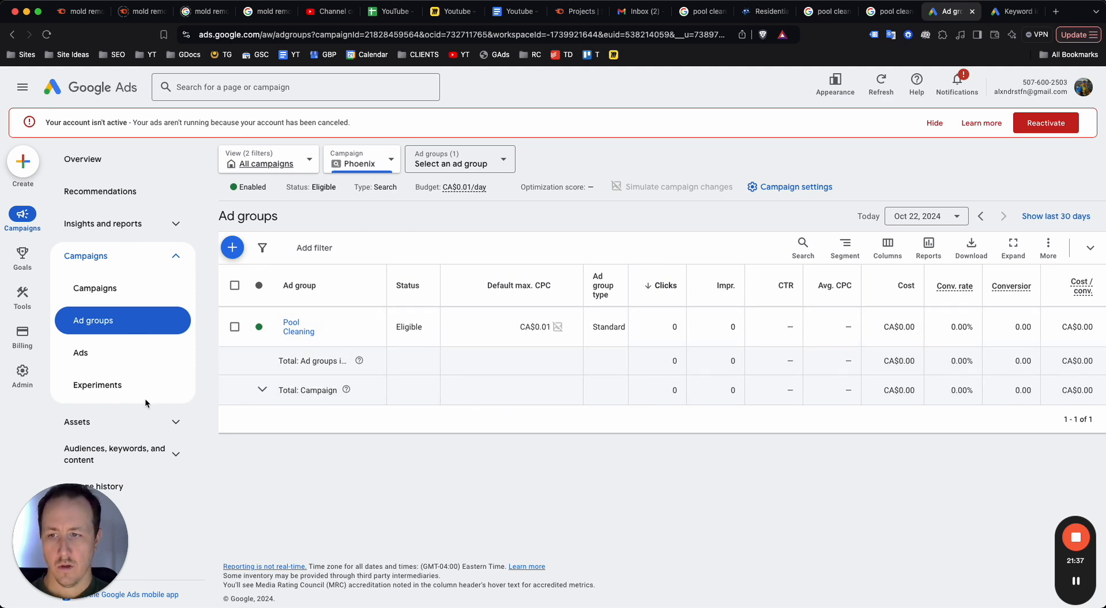
Open the Phoenix campaign's search keywords and look at the match type options for pool cleaners
left_click(170, 454)
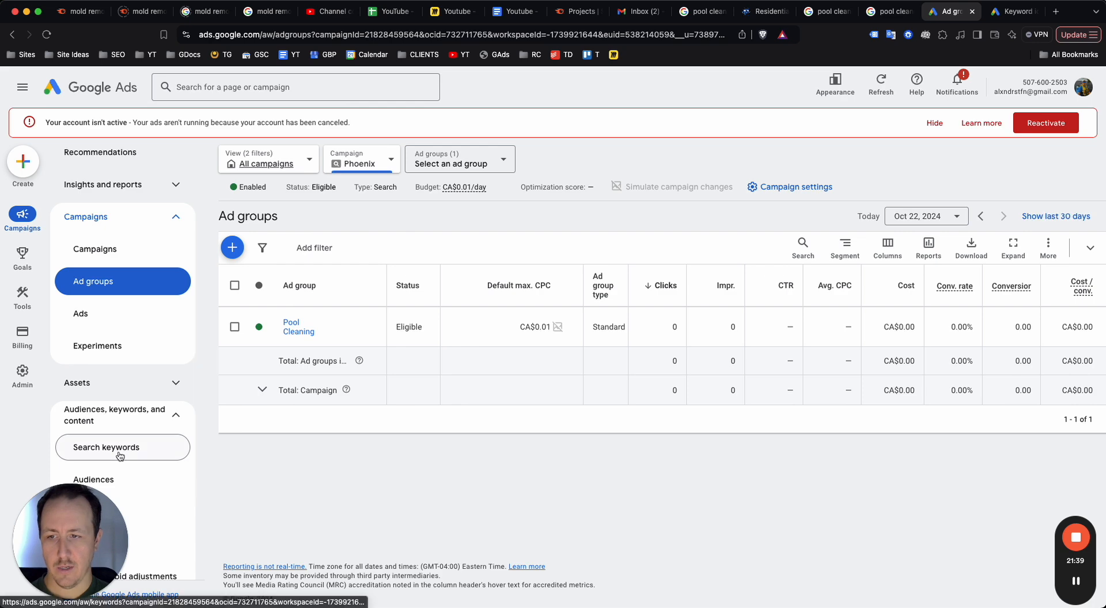
left_click(116, 447)
scroll(430, 438, "down", 2)
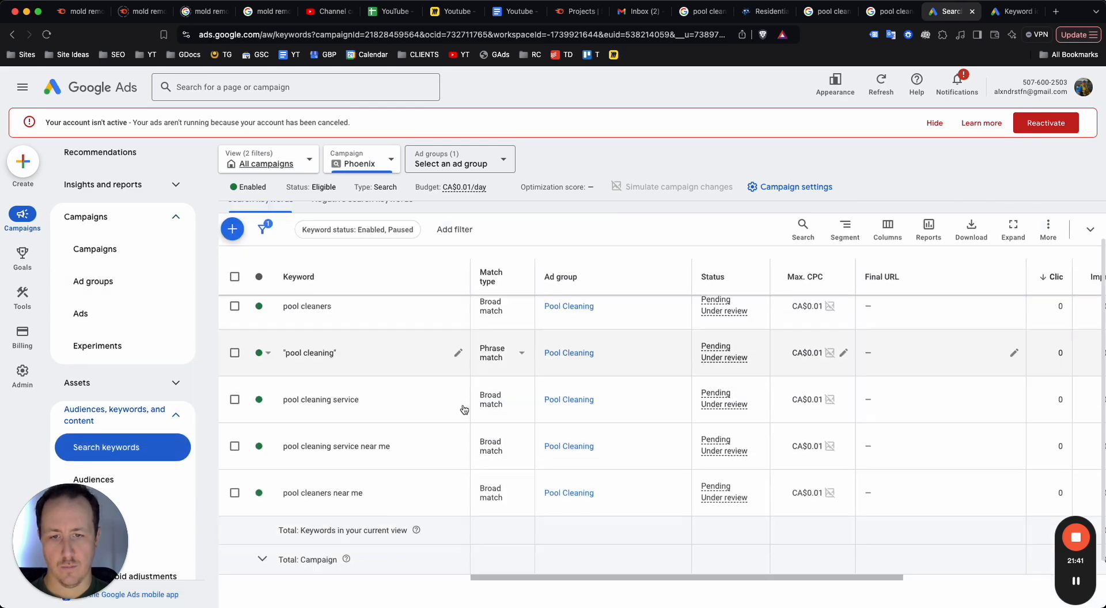
scroll(370, 322, "up", 1)
left_click(521, 346)
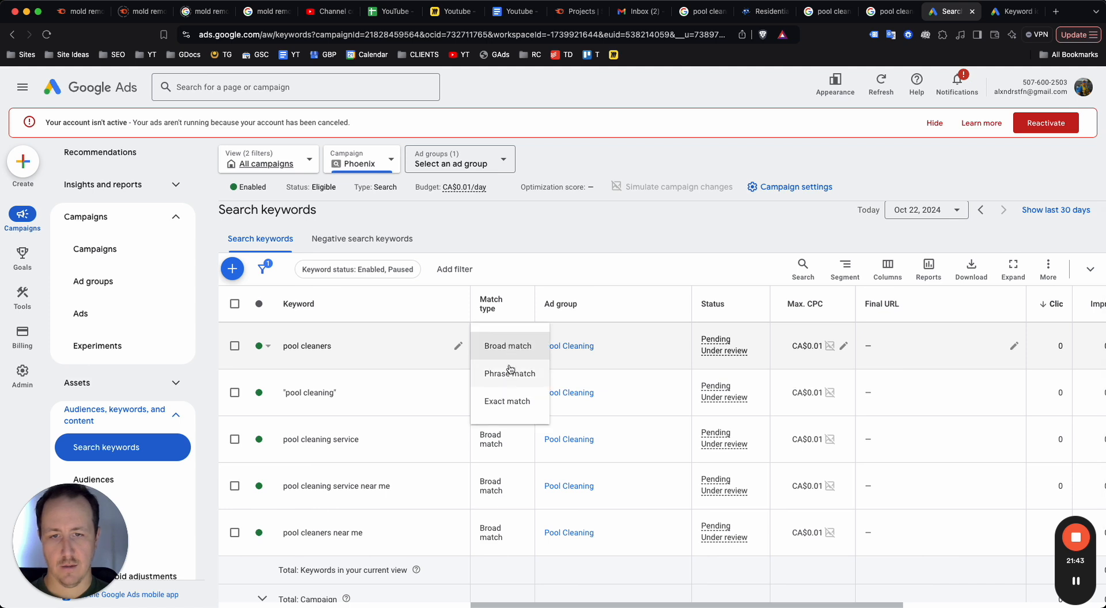
left_click(522, 250)
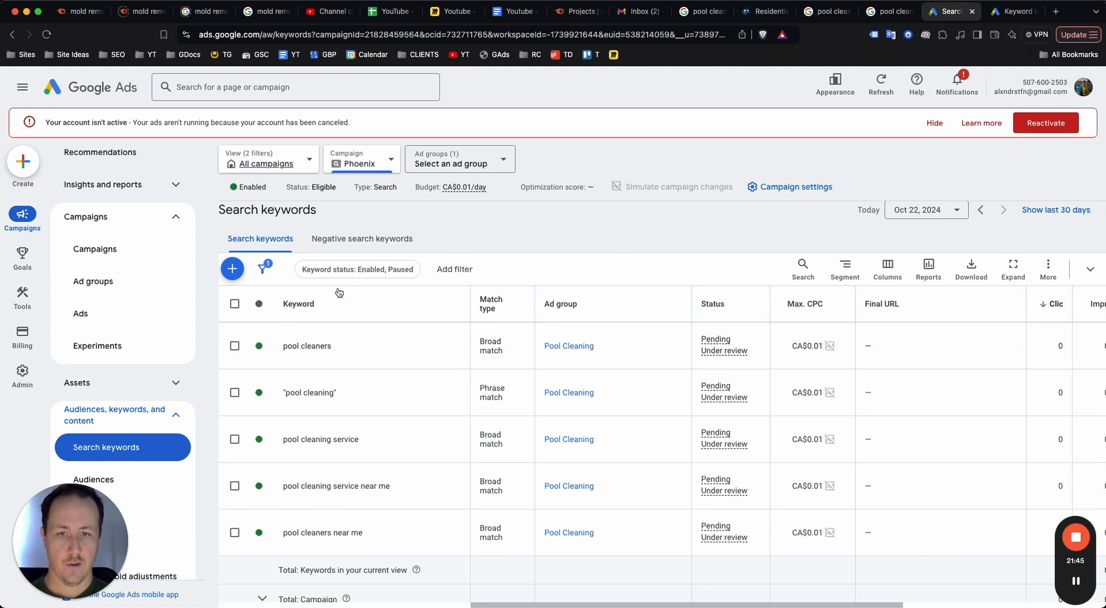
Change the match type of all five search keywords to Phrase match
scroll(338, 292, "down", 1)
left_click(235, 288)
left_click(307, 253)
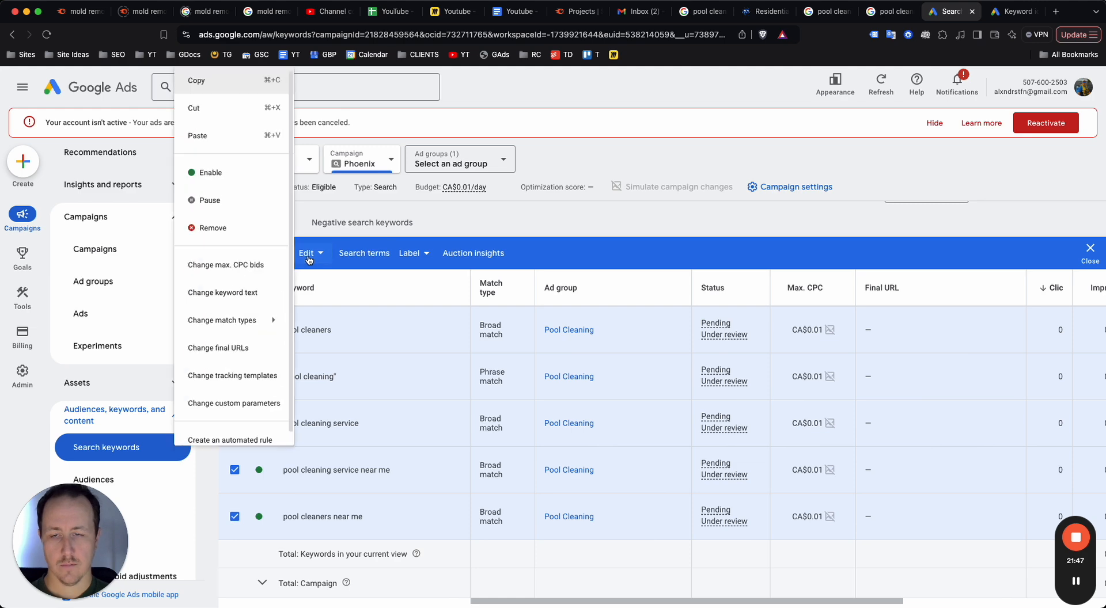
double_click(225, 320)
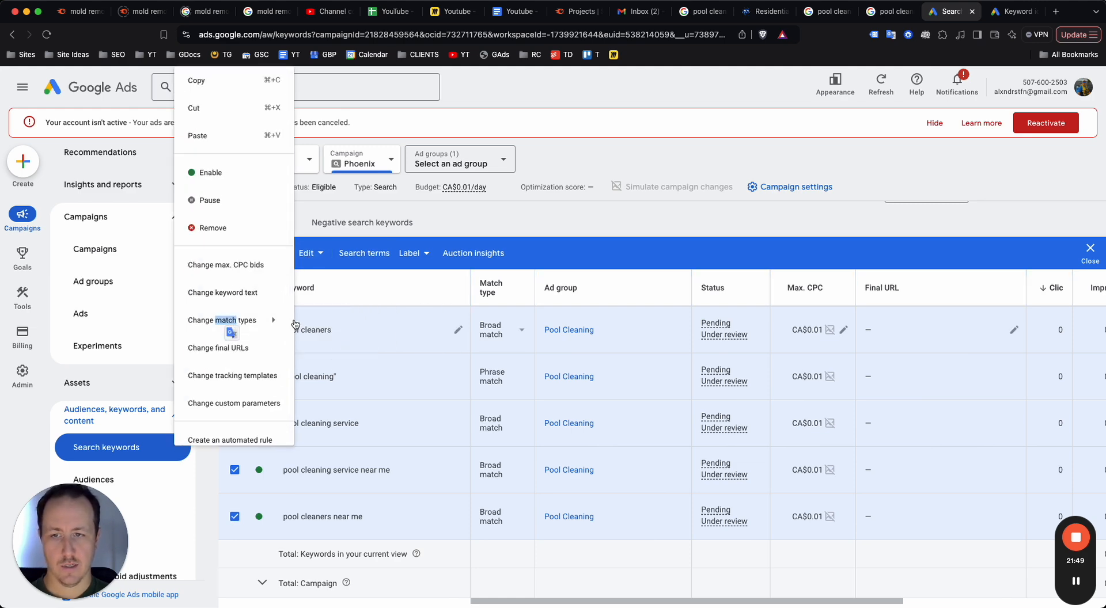
left_click(350, 321)
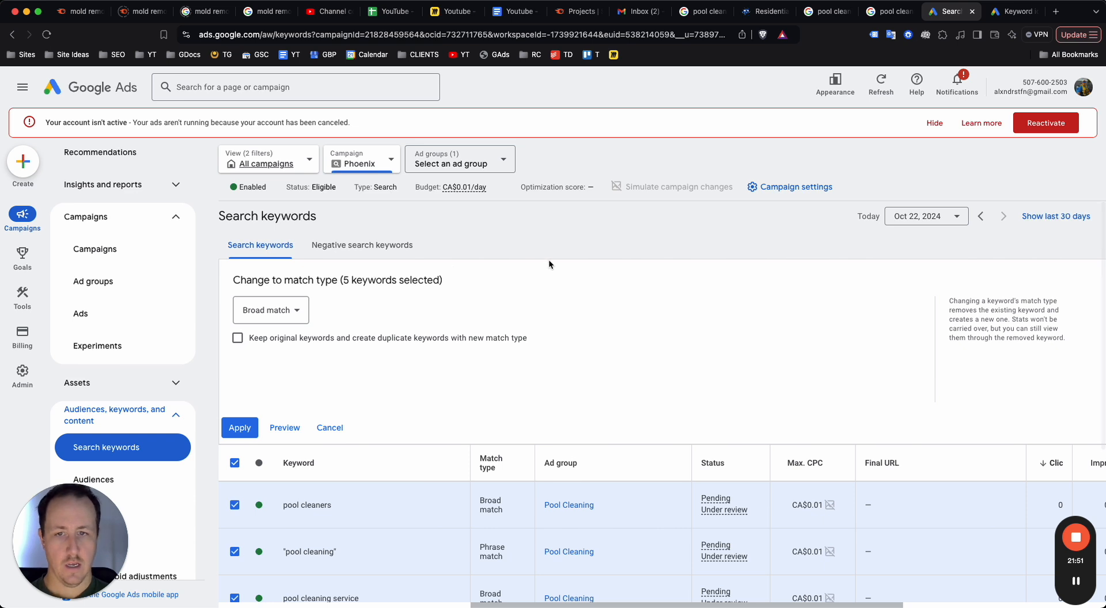
left_click(270, 311)
left_click(266, 374)
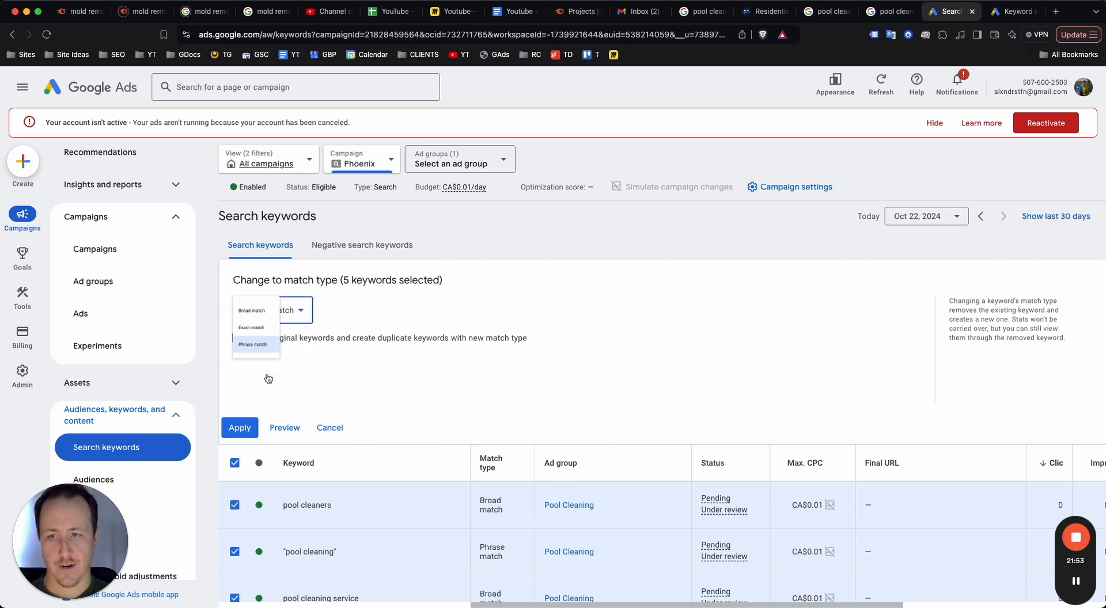
left_click(241, 427)
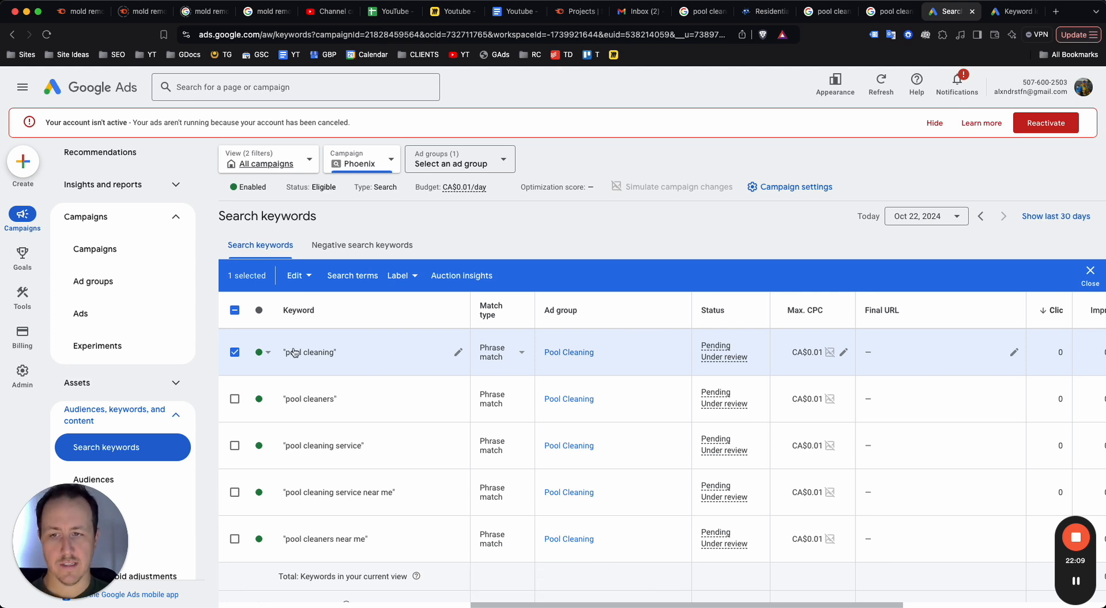
Select all five phrase match keywords and permanently remove them from the campaign
left_click(235, 311)
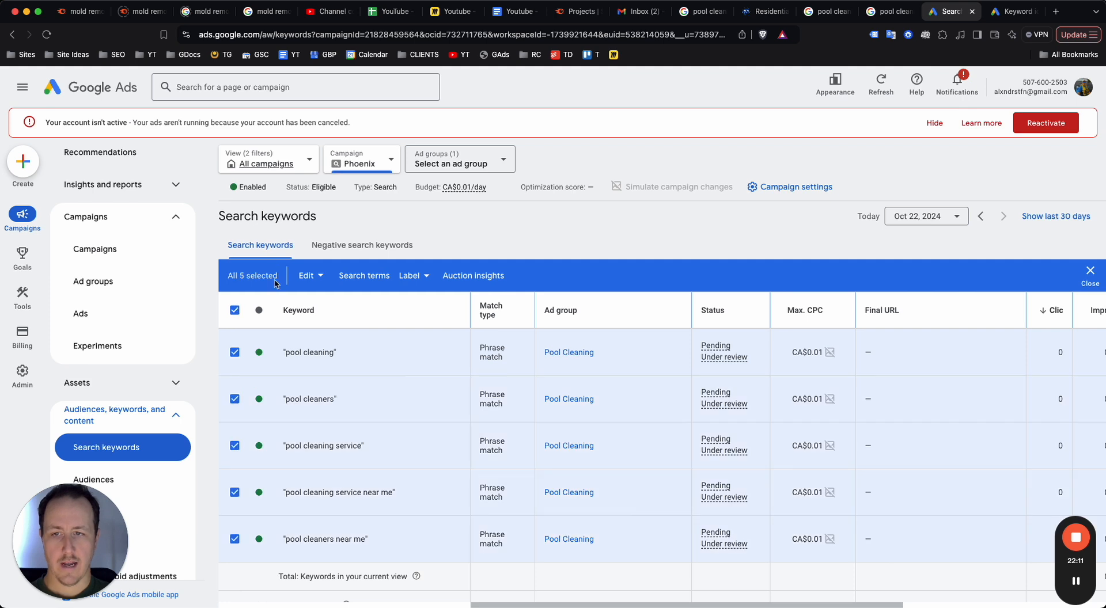
left_click(308, 275)
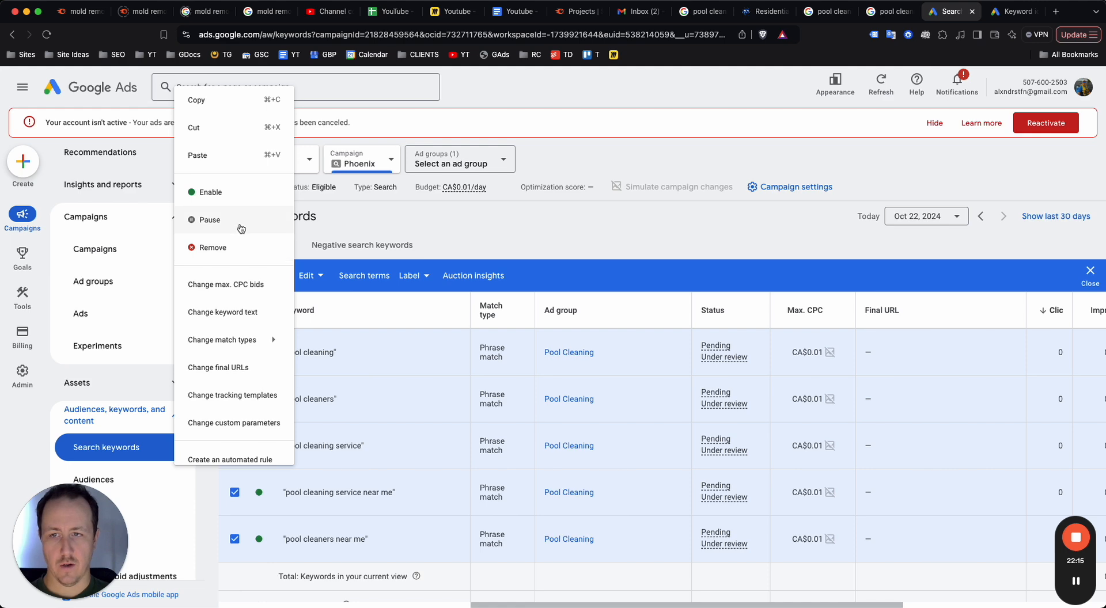
left_click(213, 248)
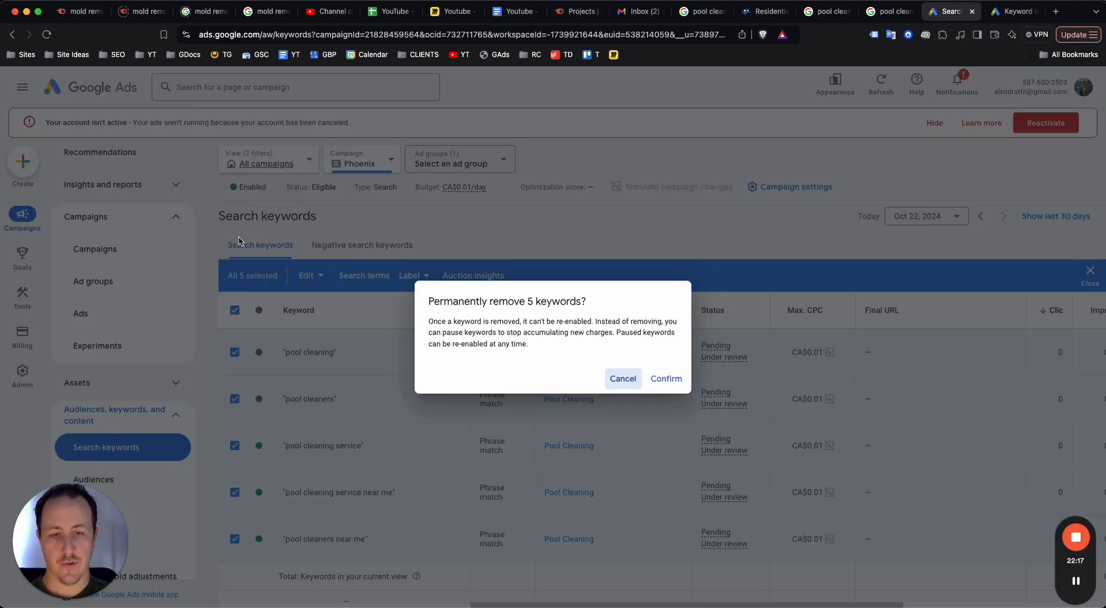
left_click(684, 381)
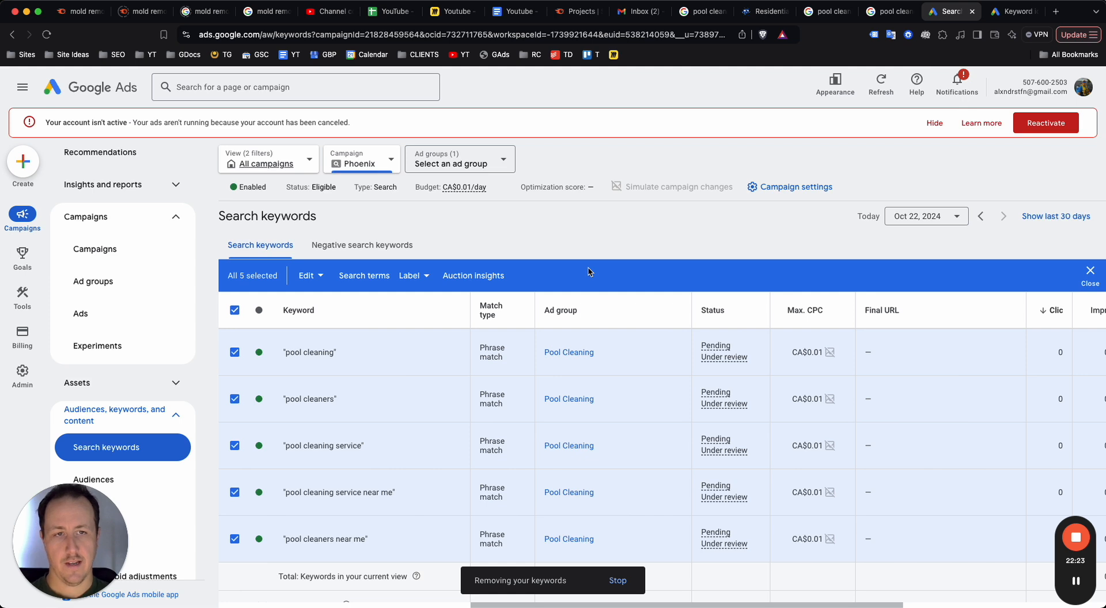